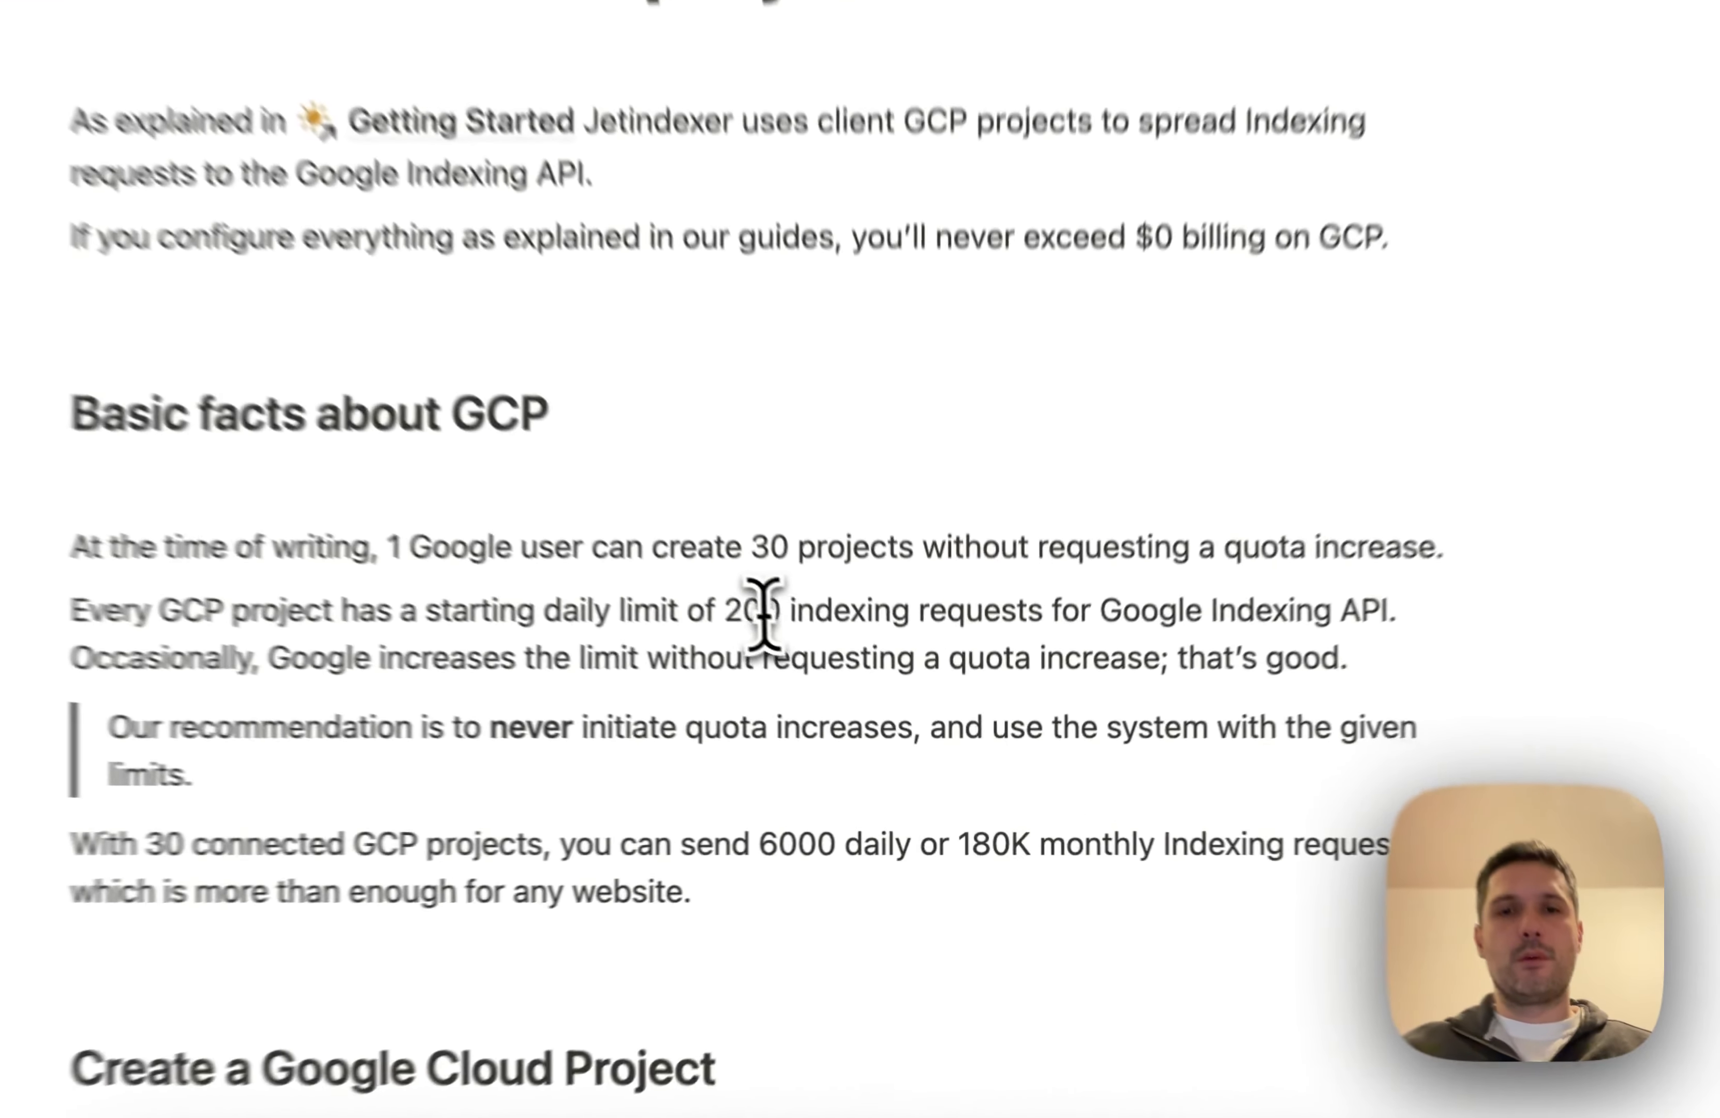
Read the basic GCP quota facts and the project creation section of the Connect a GCP project guide
double_click(849, 702)
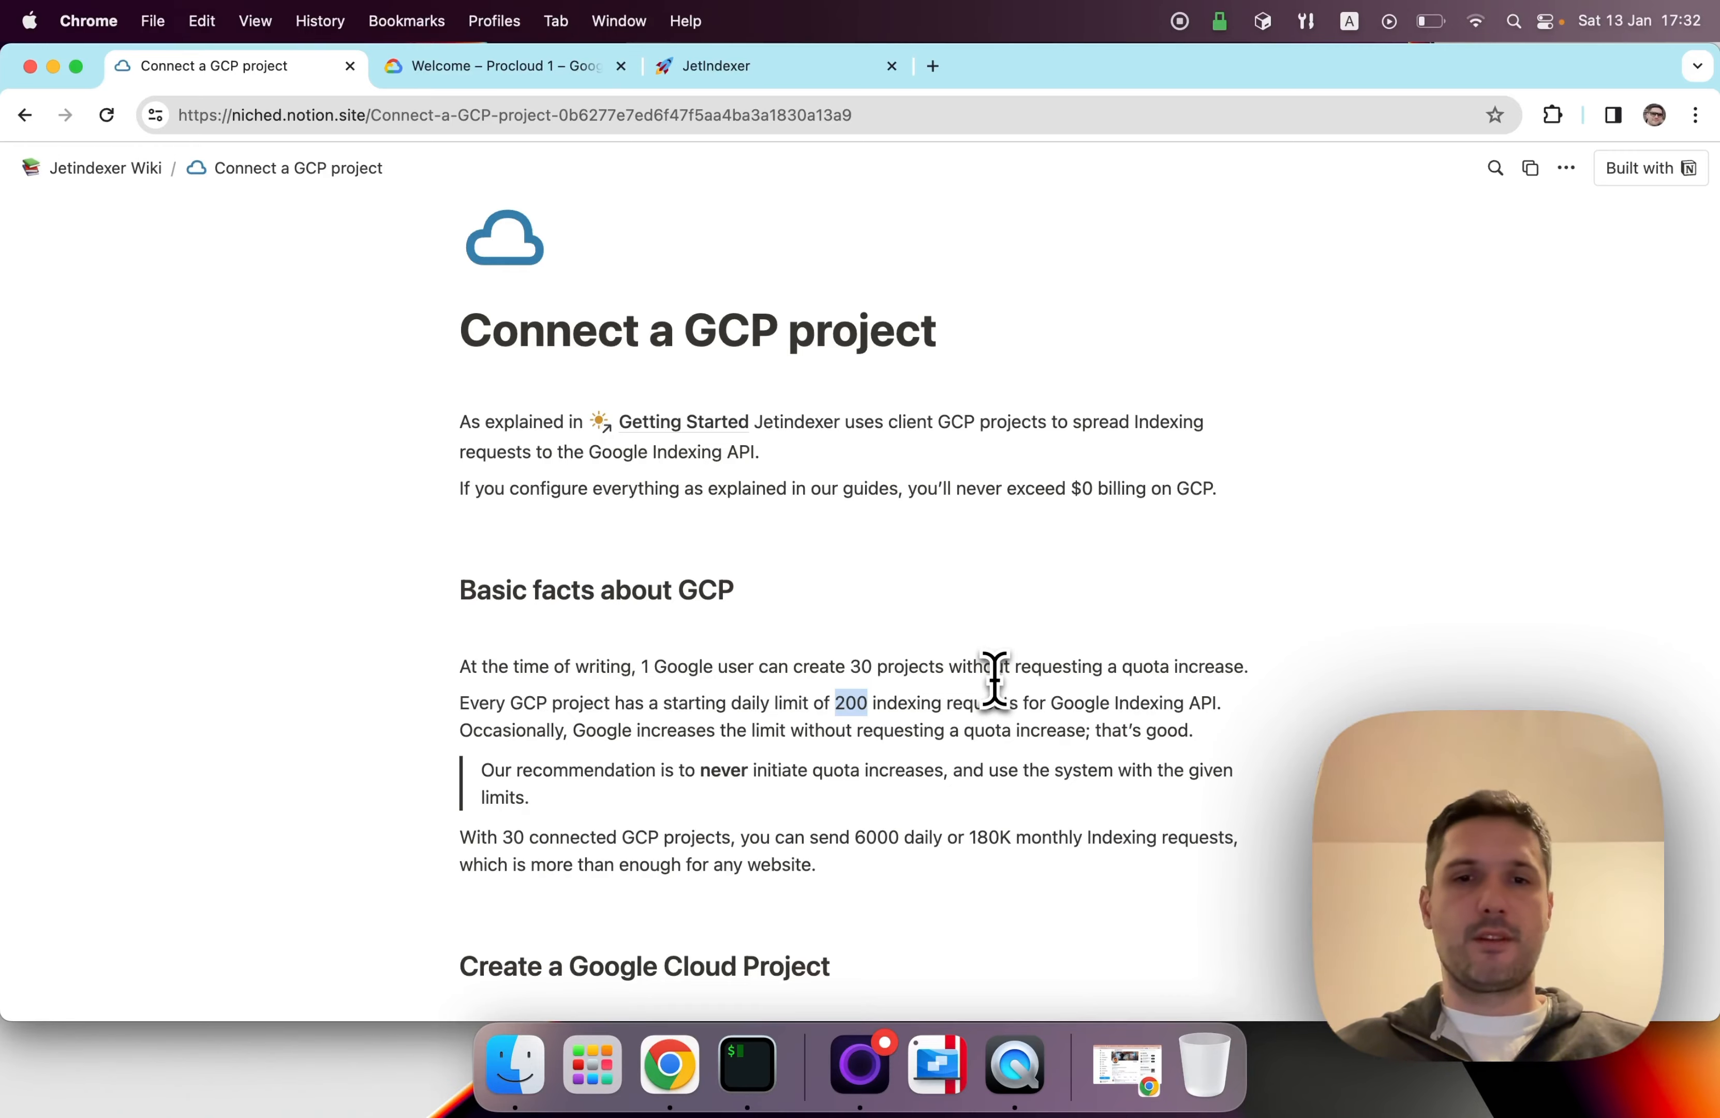
double_click(885, 842)
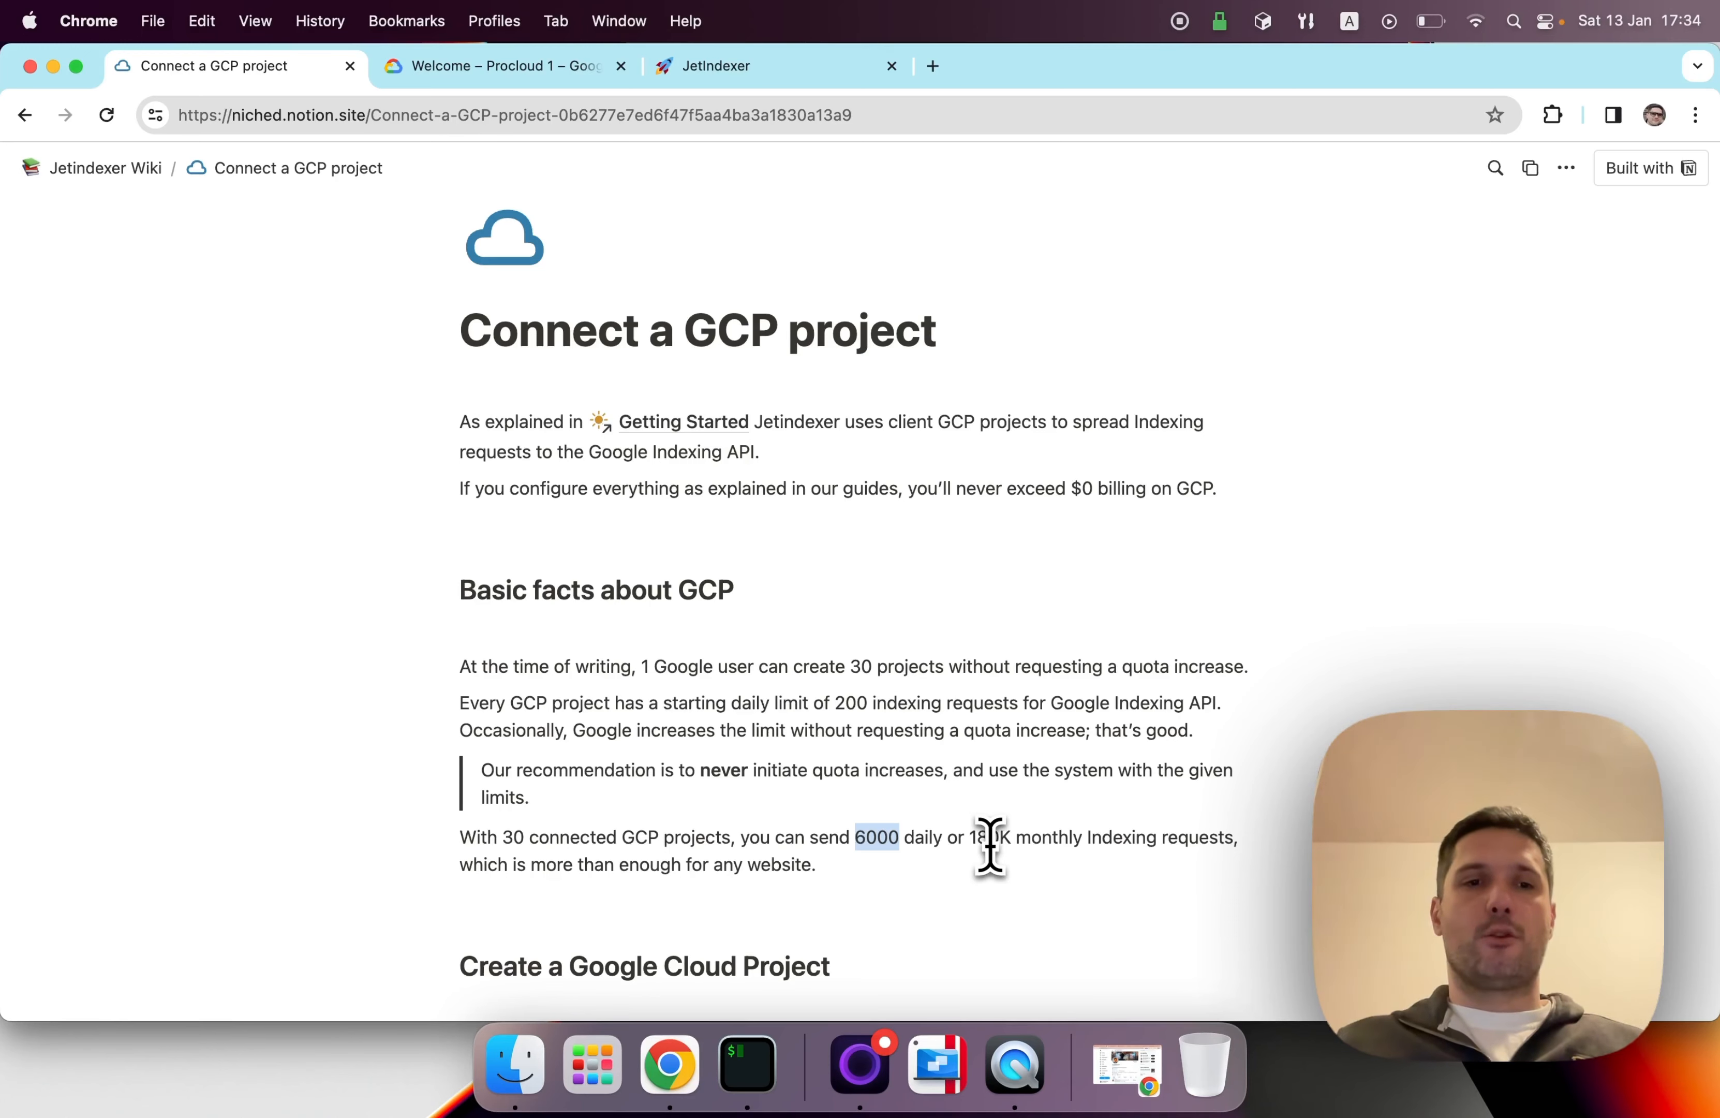
scroll(1185, 686, "down", 3)
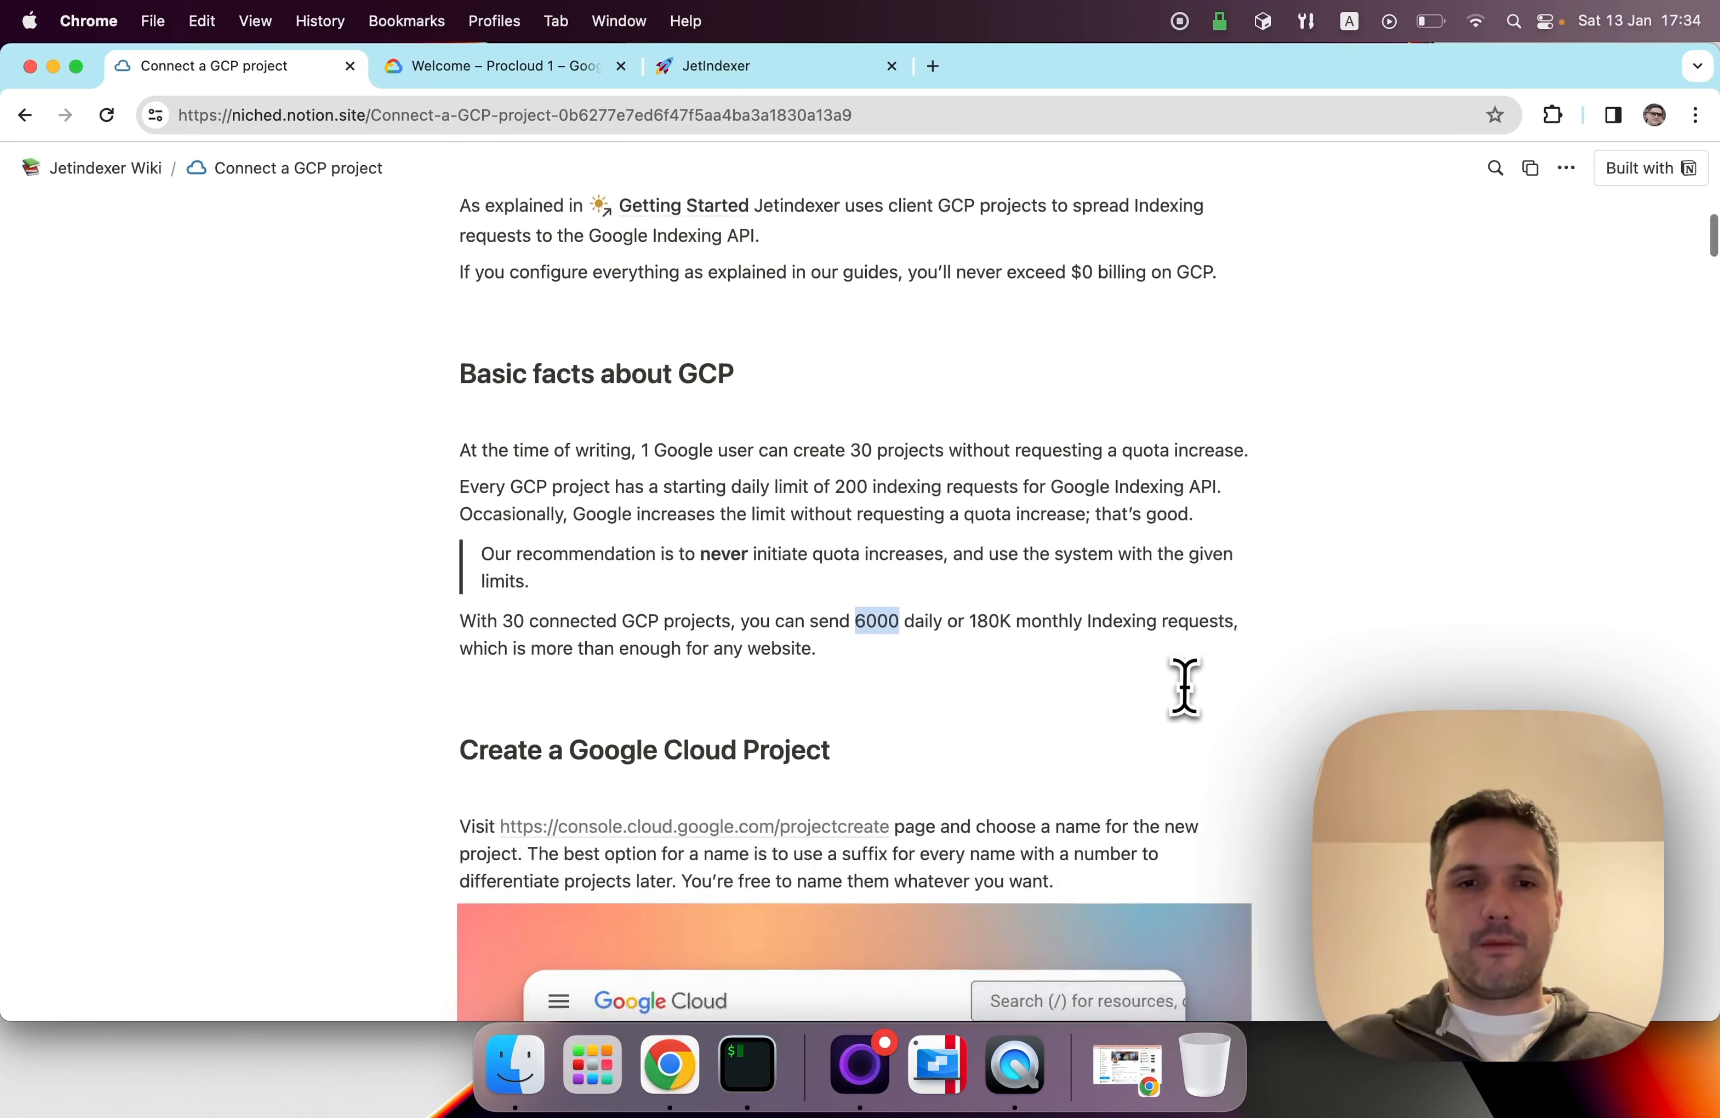
scroll(1184, 686, "down", 7)
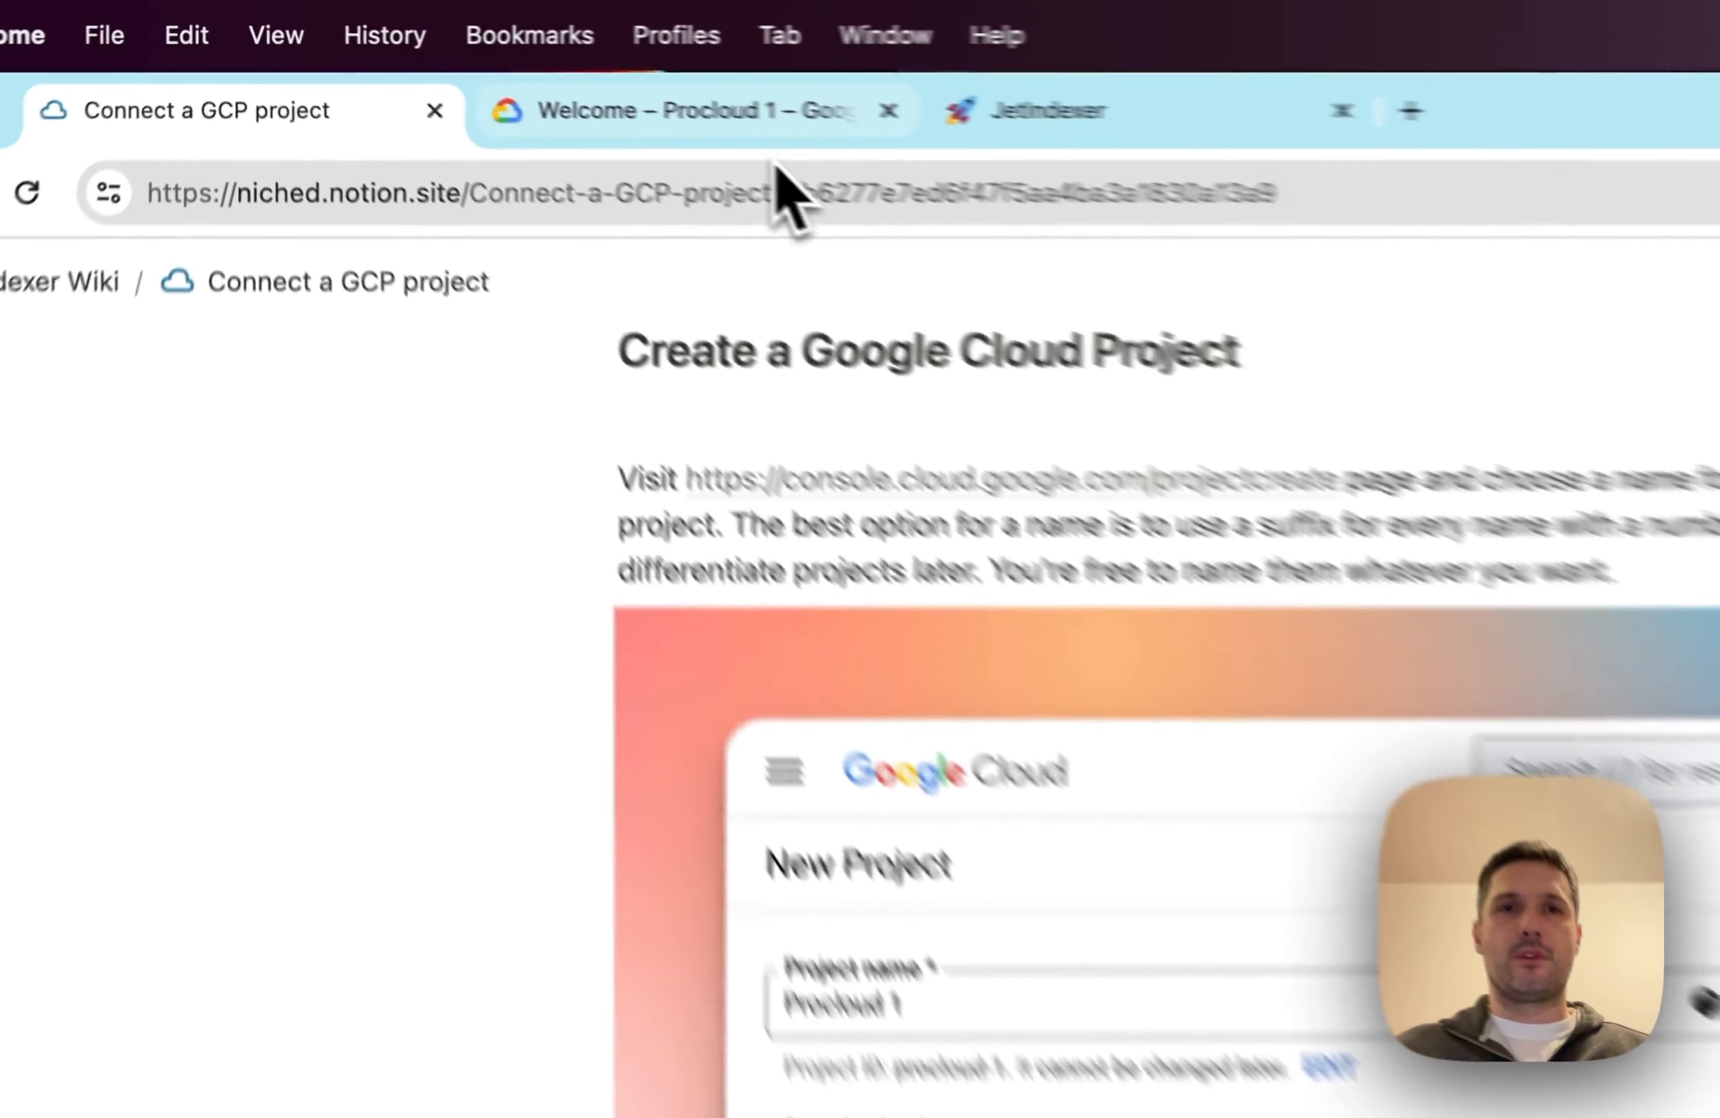
Switch to the Google Cloud console and try to create a new project named Cryptoark.io
left_click(773, 130)
left_click(424, 277)
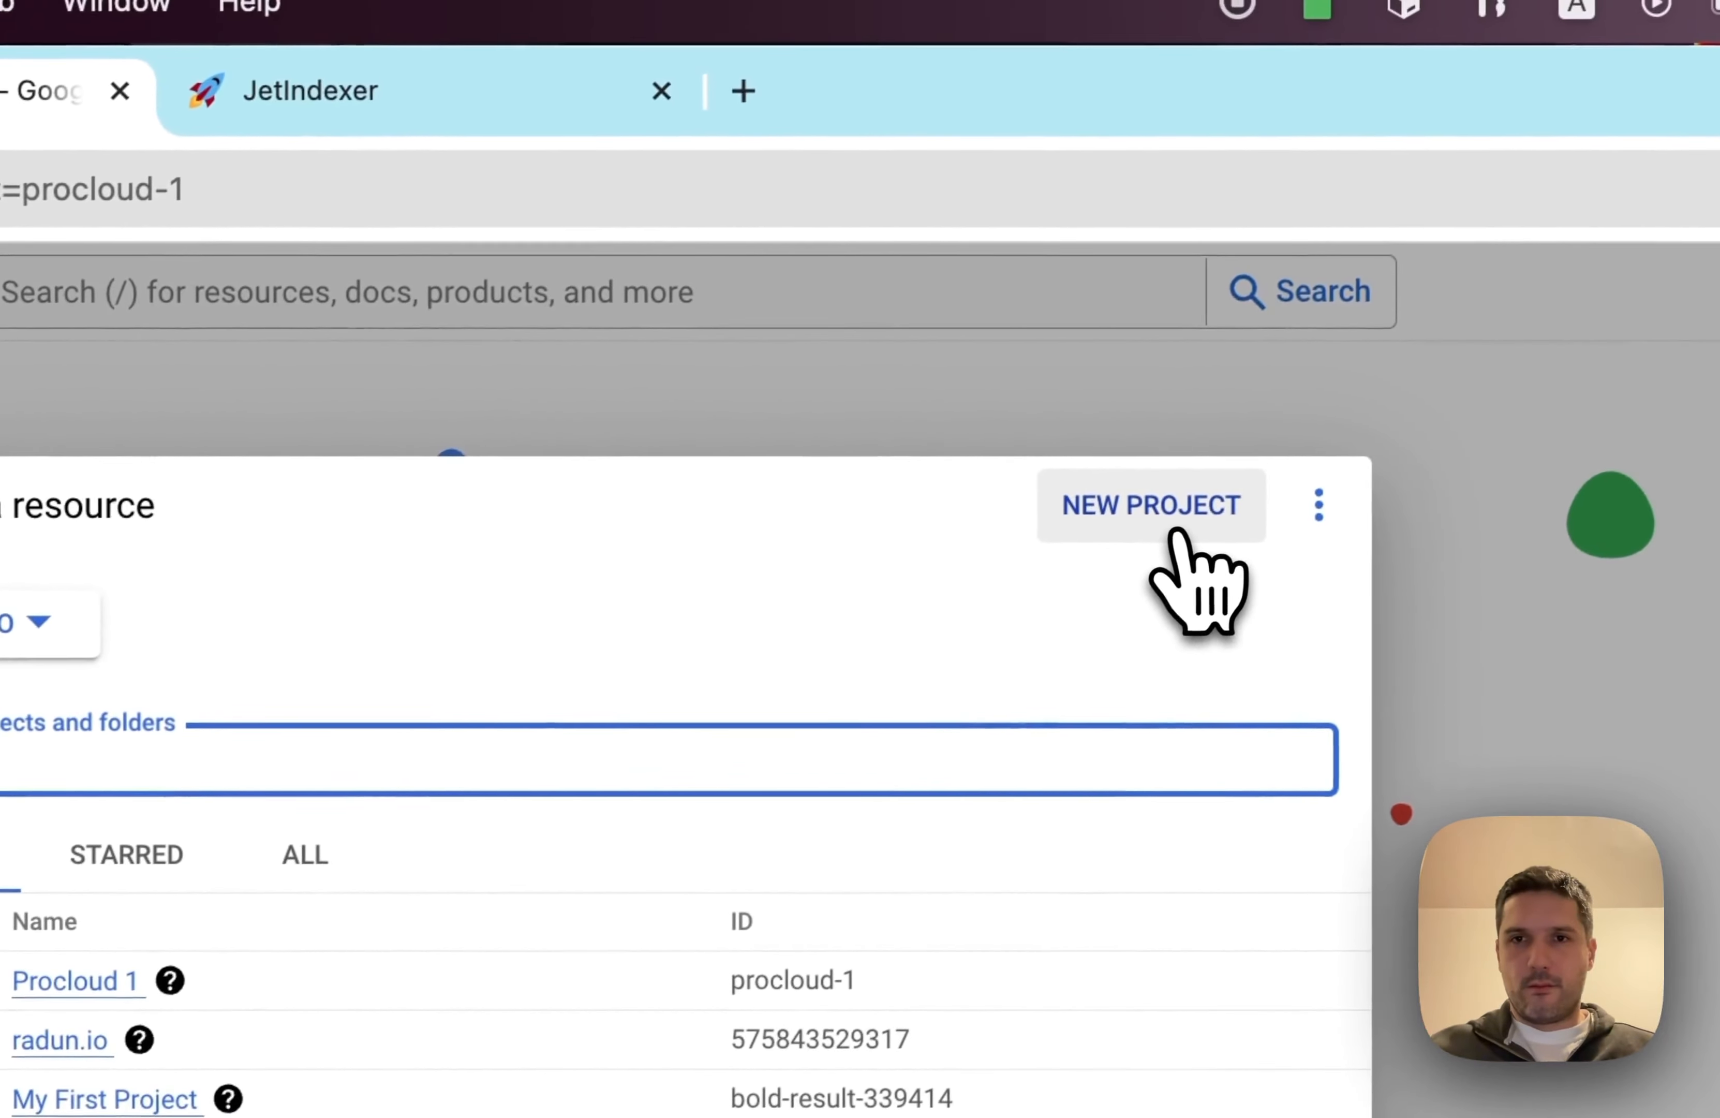
left_click(1171, 534)
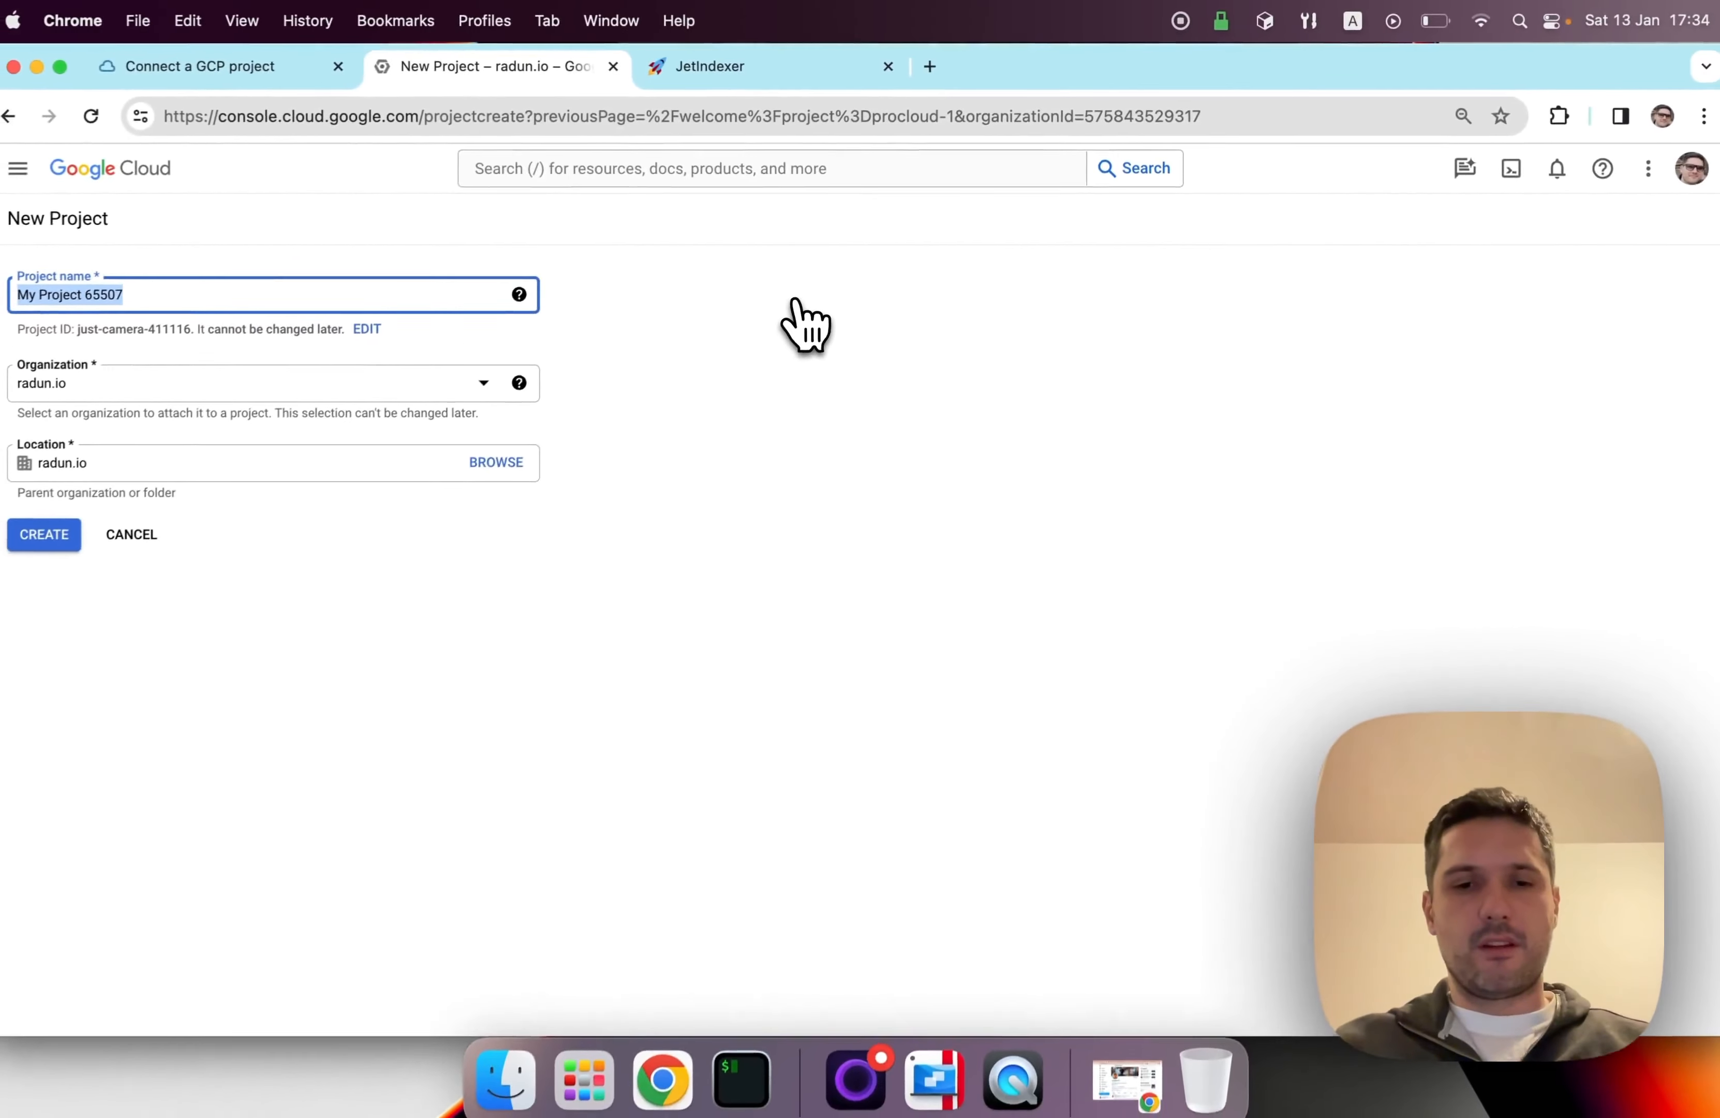
type("Cryptoar")
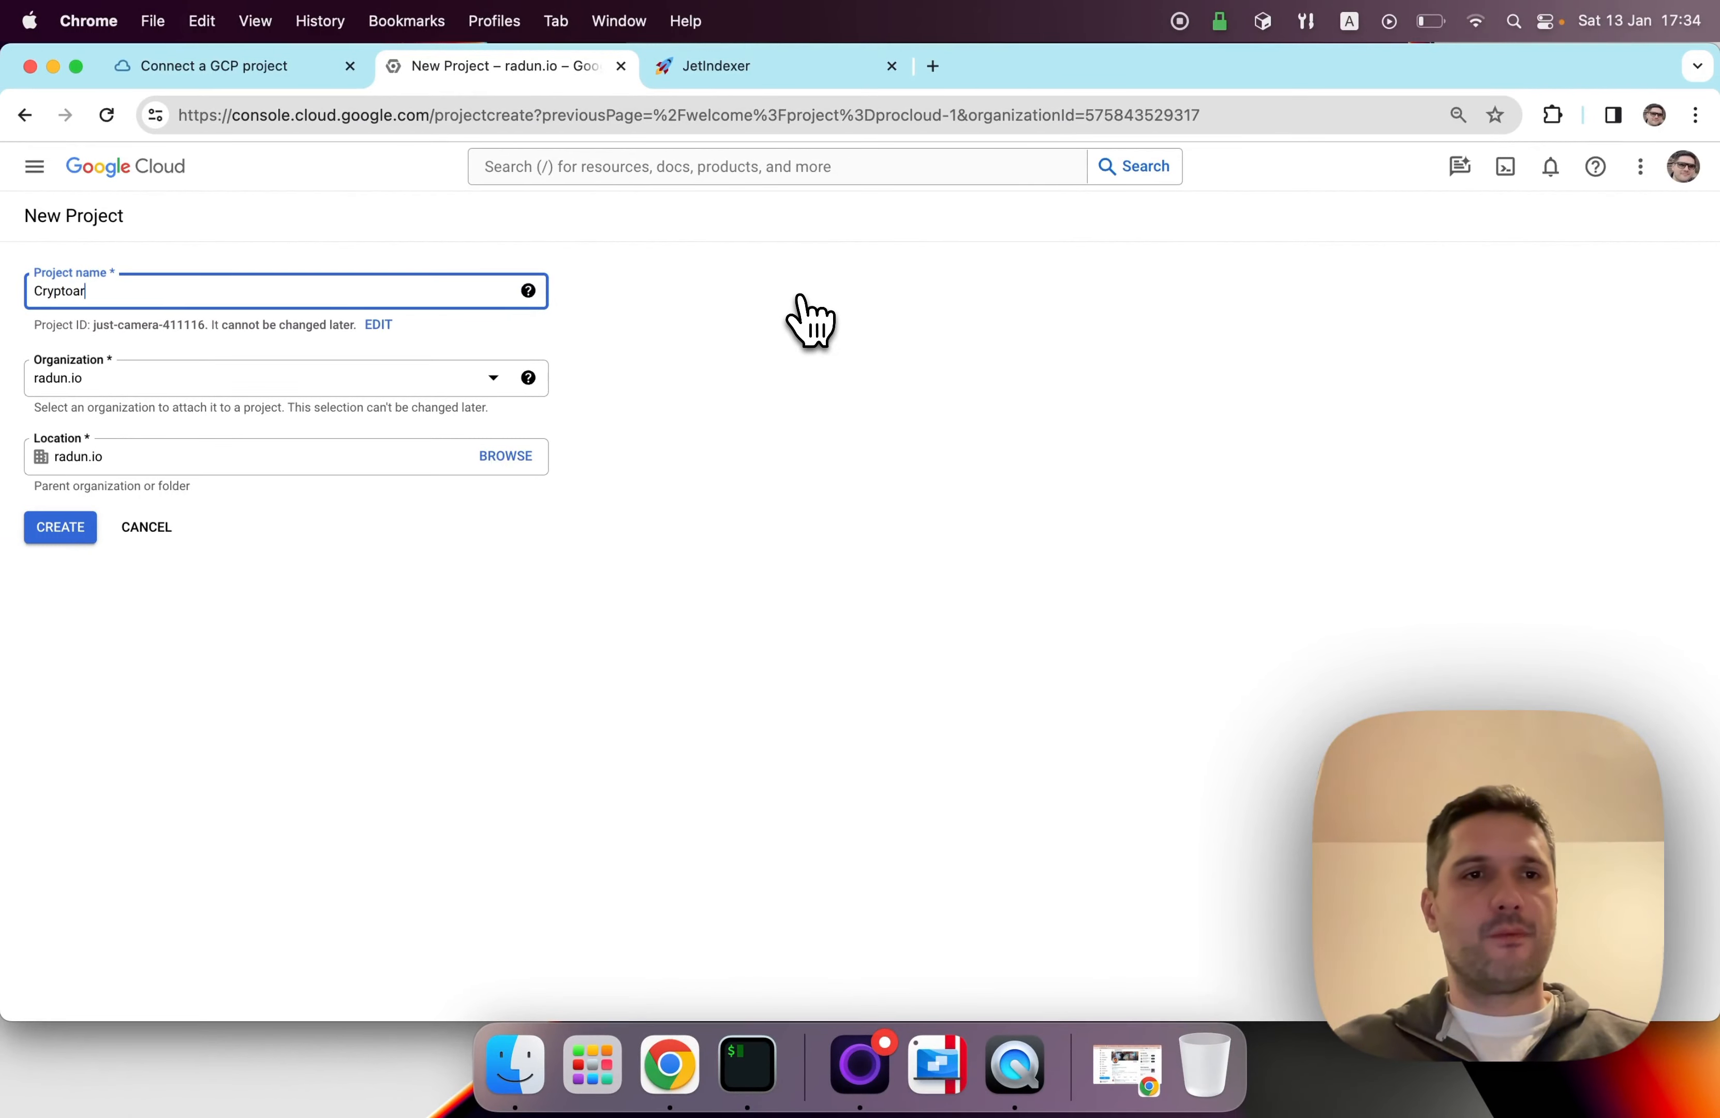
type("k.io")
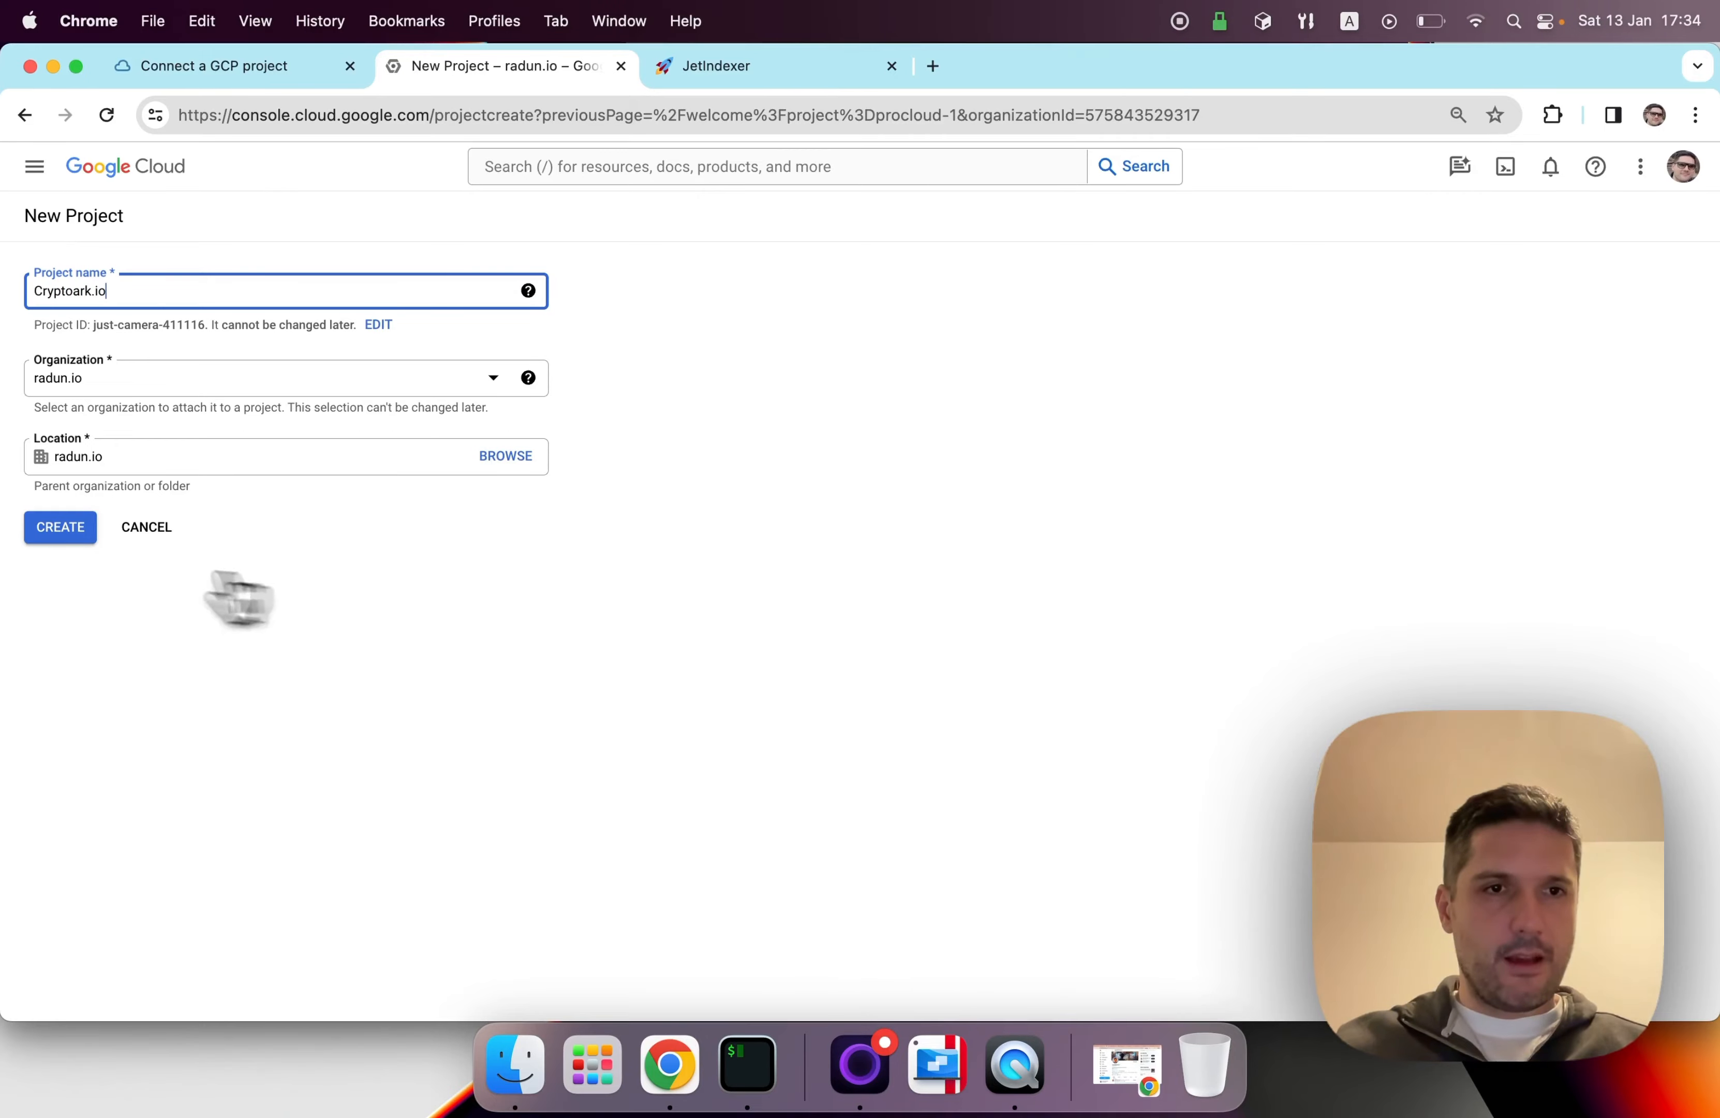
left_click(61, 525)
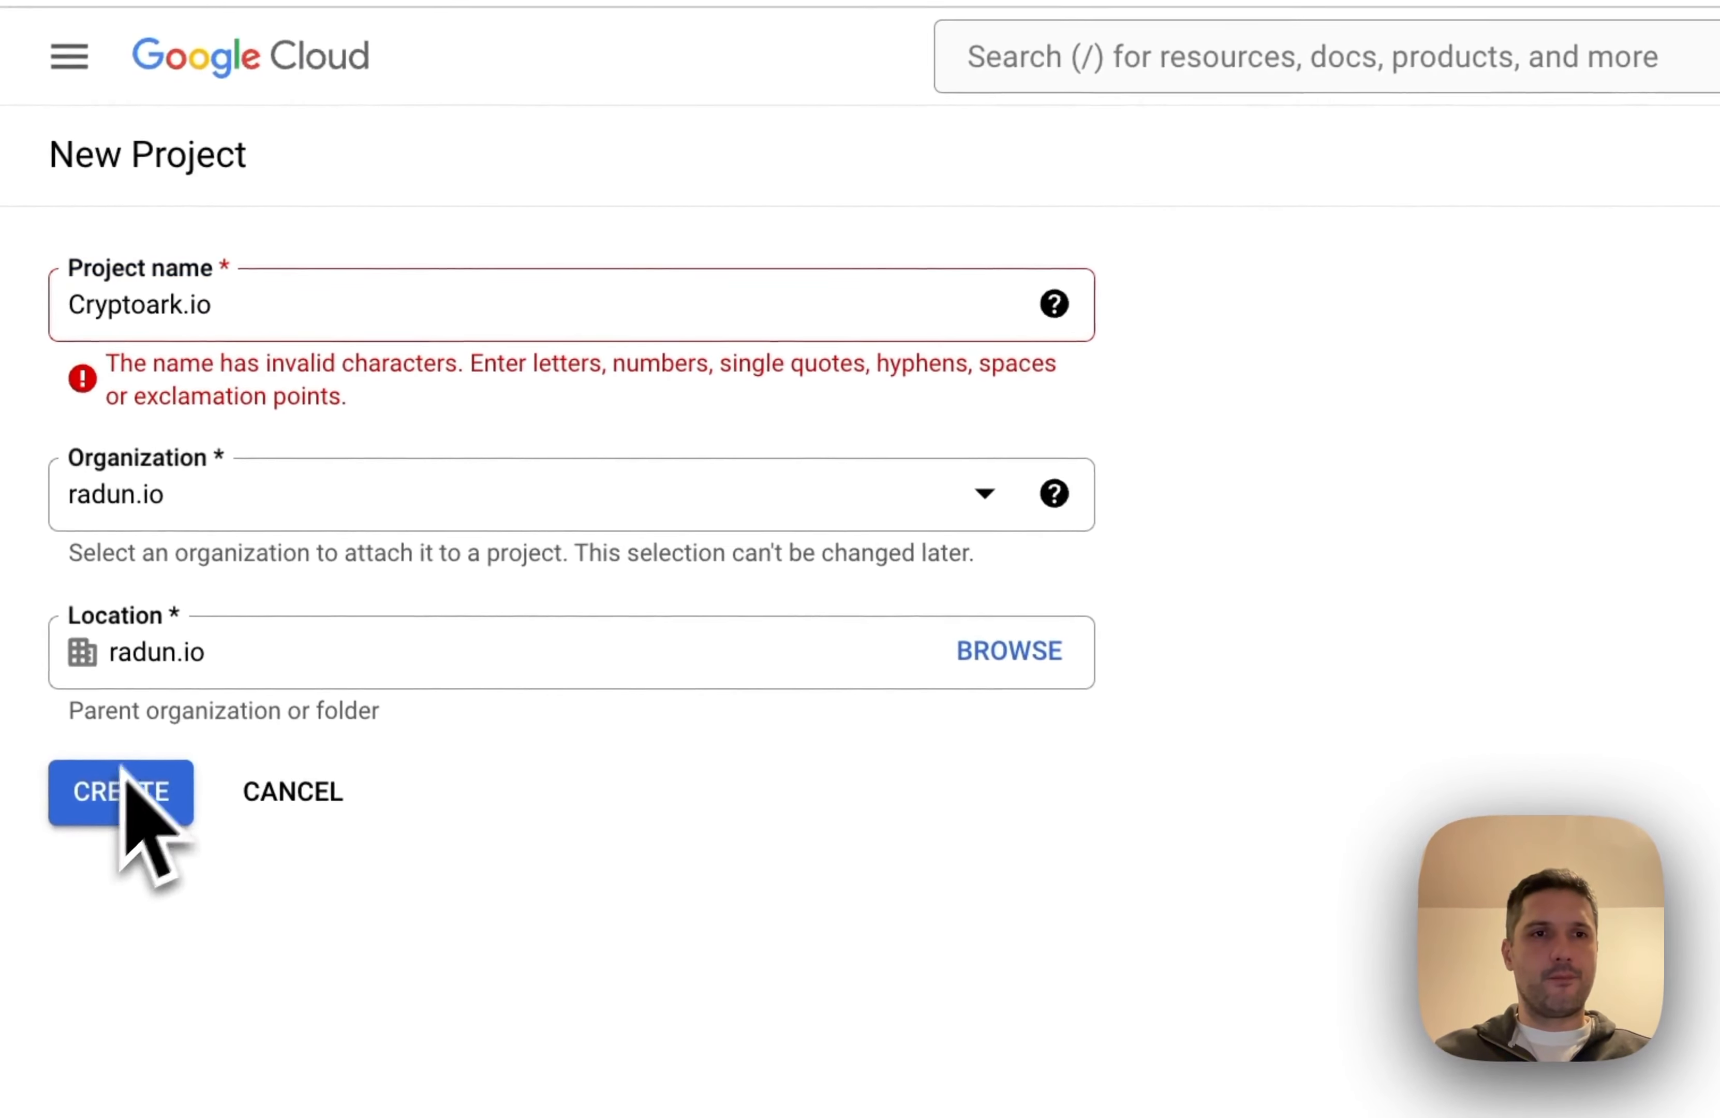
Create the project under the corrected name Cryptoark and select it as the active project
left_click(485, 335)
key("BackSpace")
key("BackSpace")
key("BackSpace")
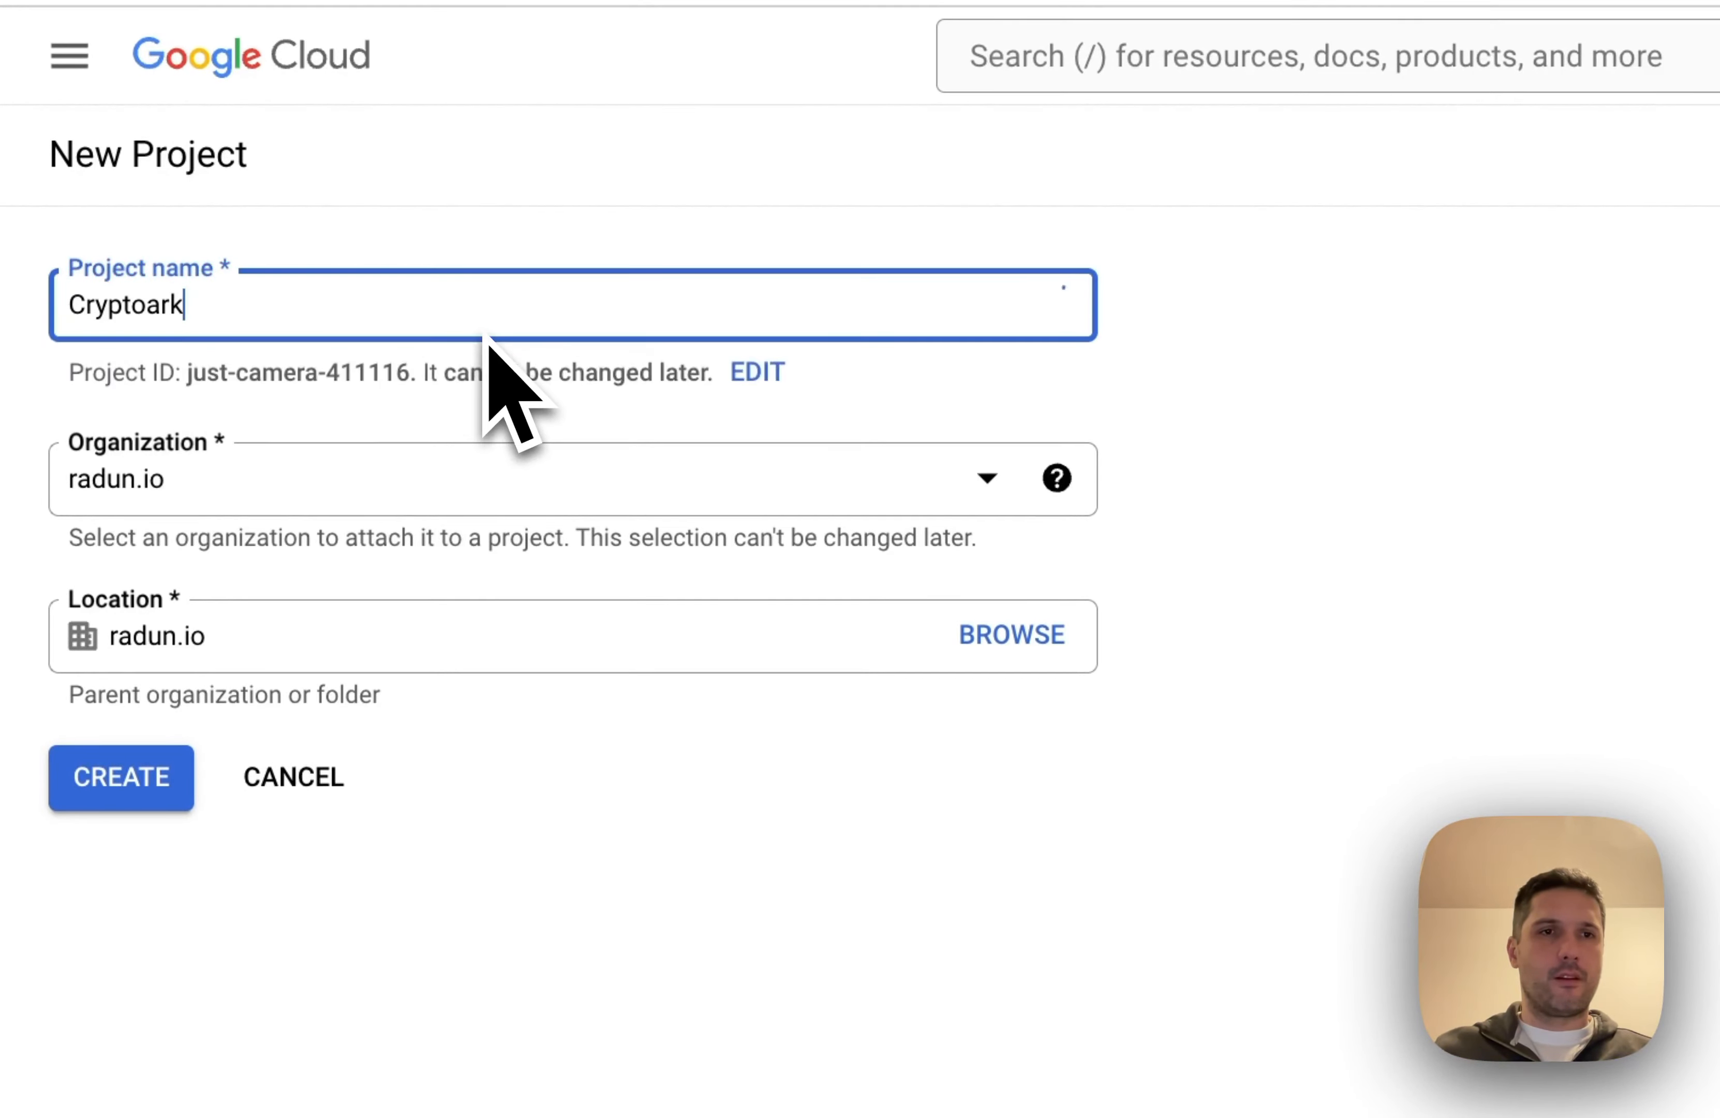
left_click(119, 788)
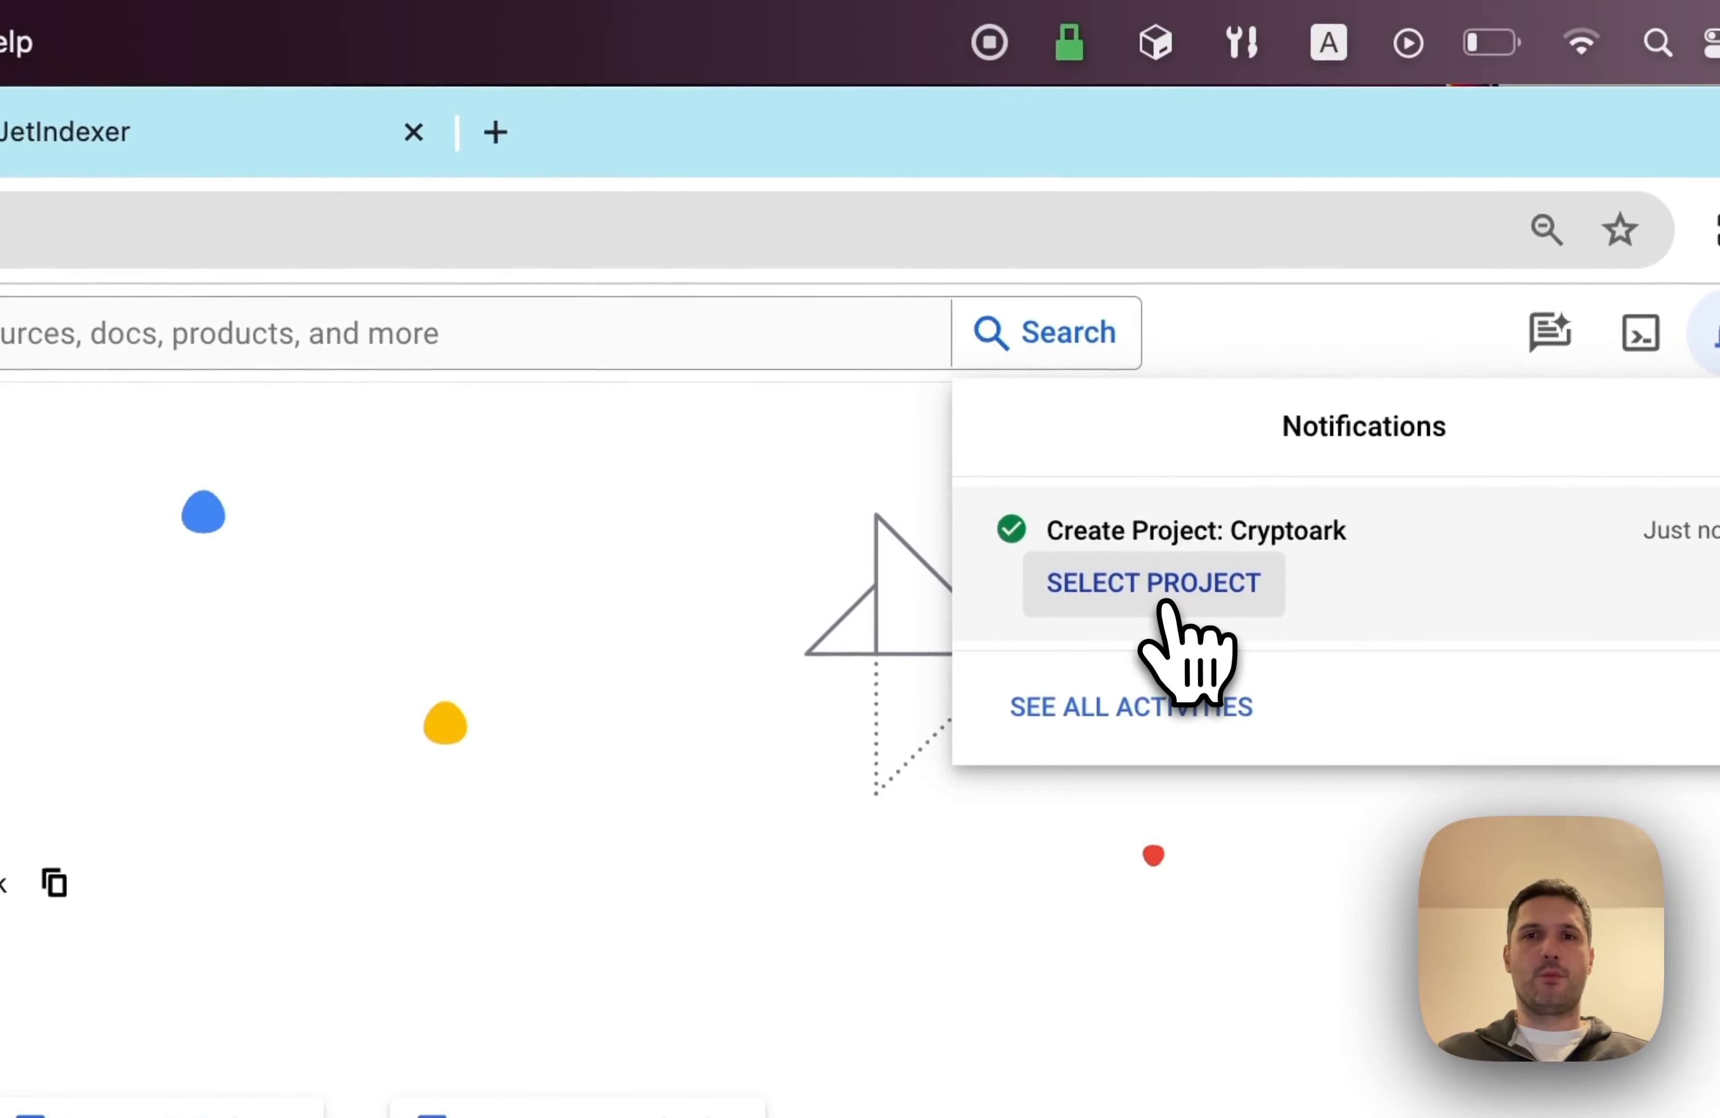
left_click(1165, 583)
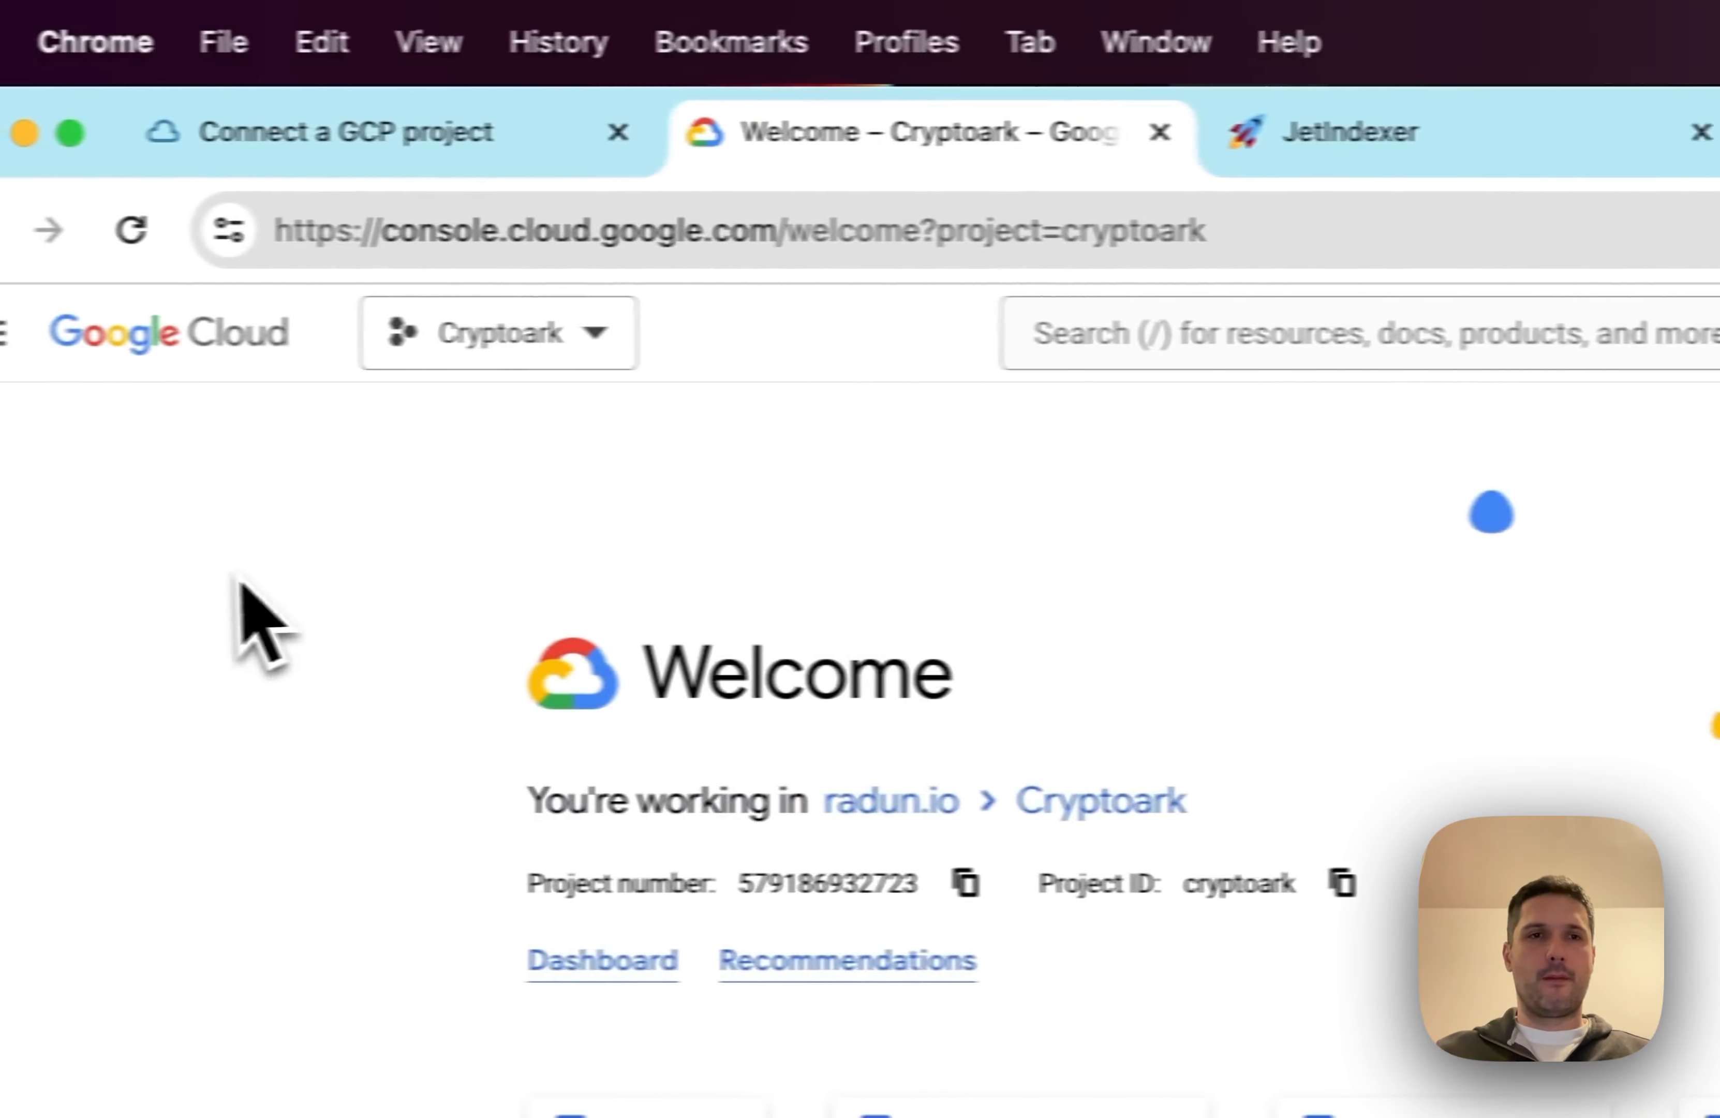
Return to the setup guide and read the instructions for selecting the new project and linking a billing account
left_click(472, 163)
scroll(476, 672, "down", 15)
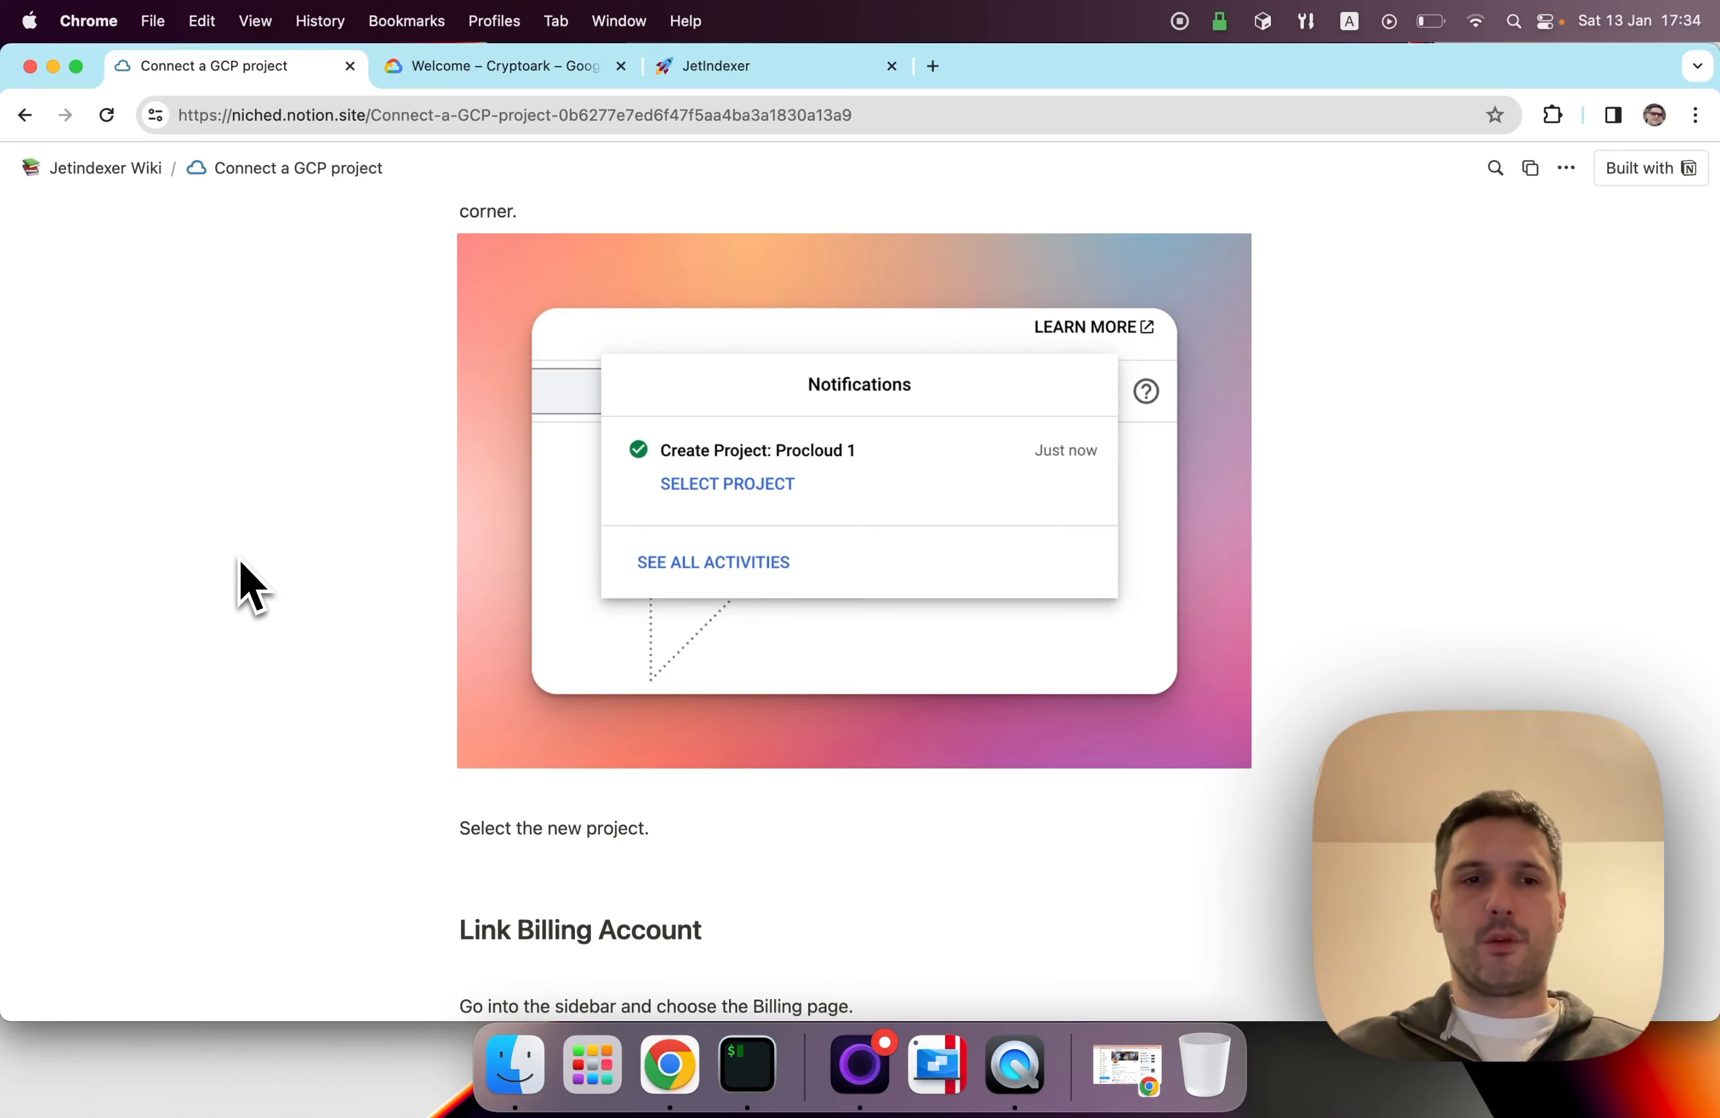
scroll(250, 584, "down", 3)
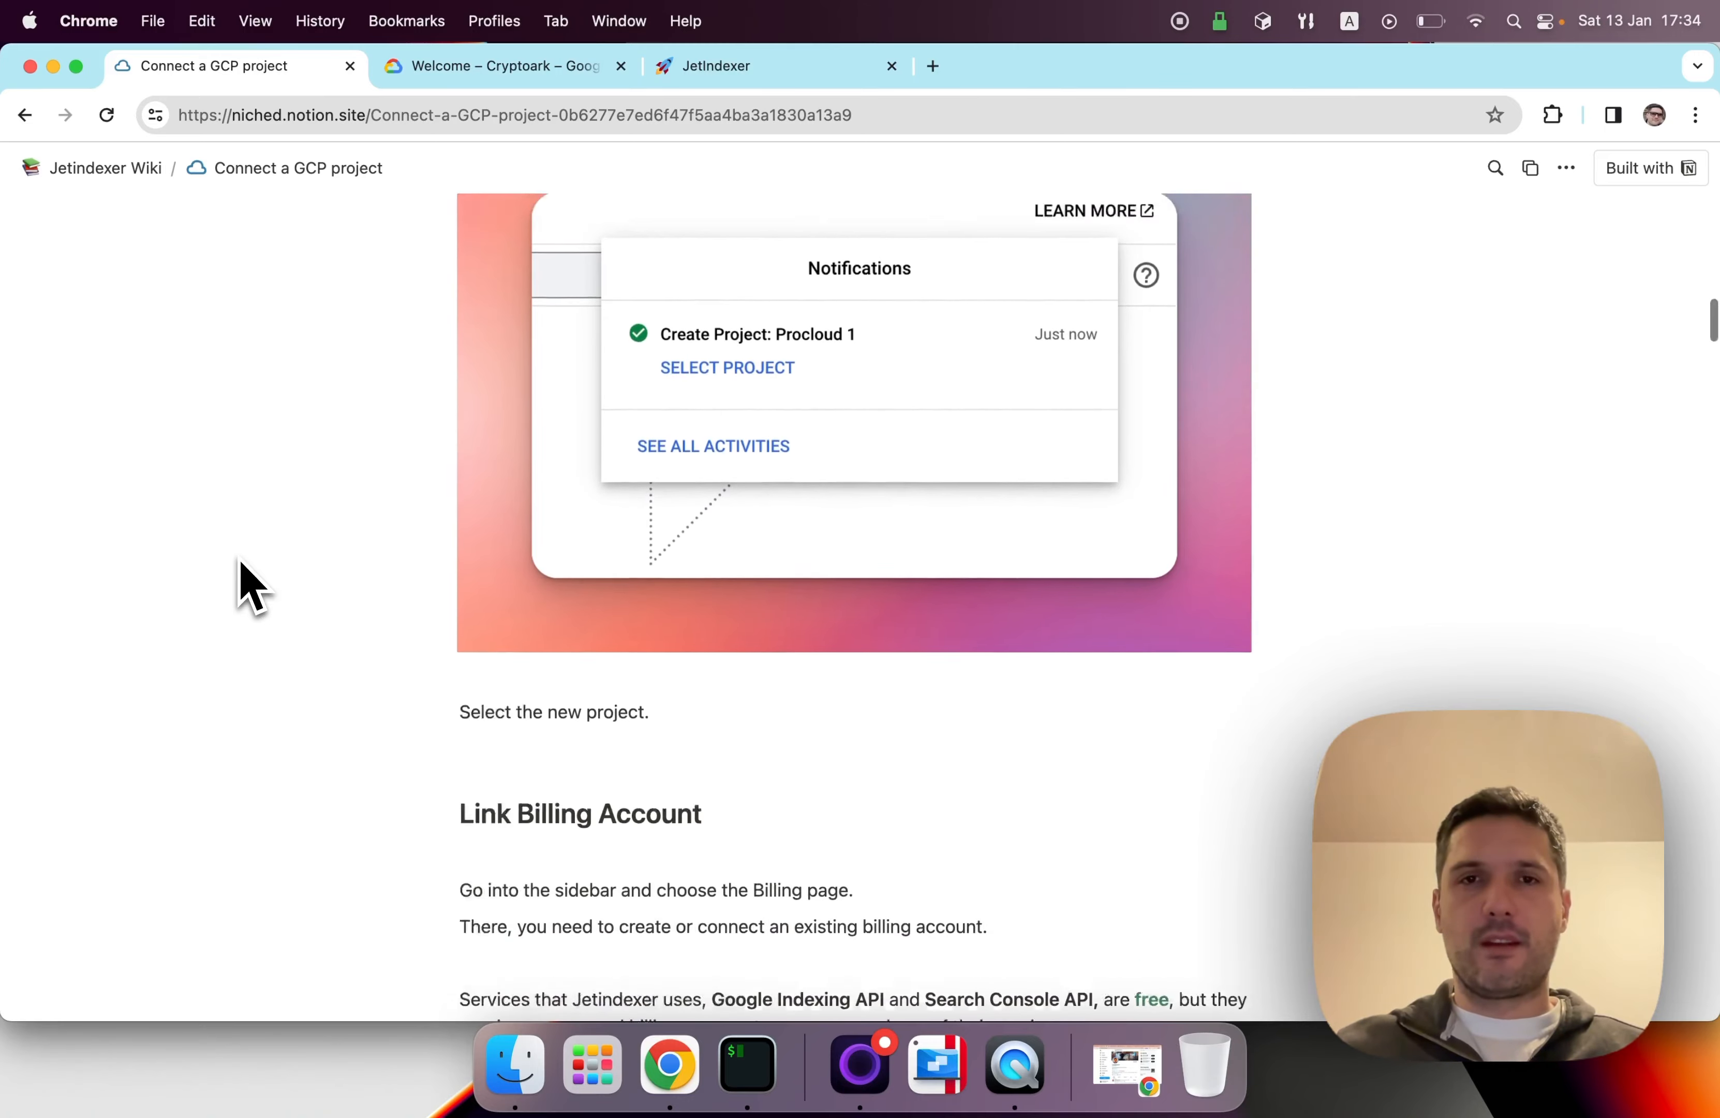
scroll(251, 584, "down", 4)
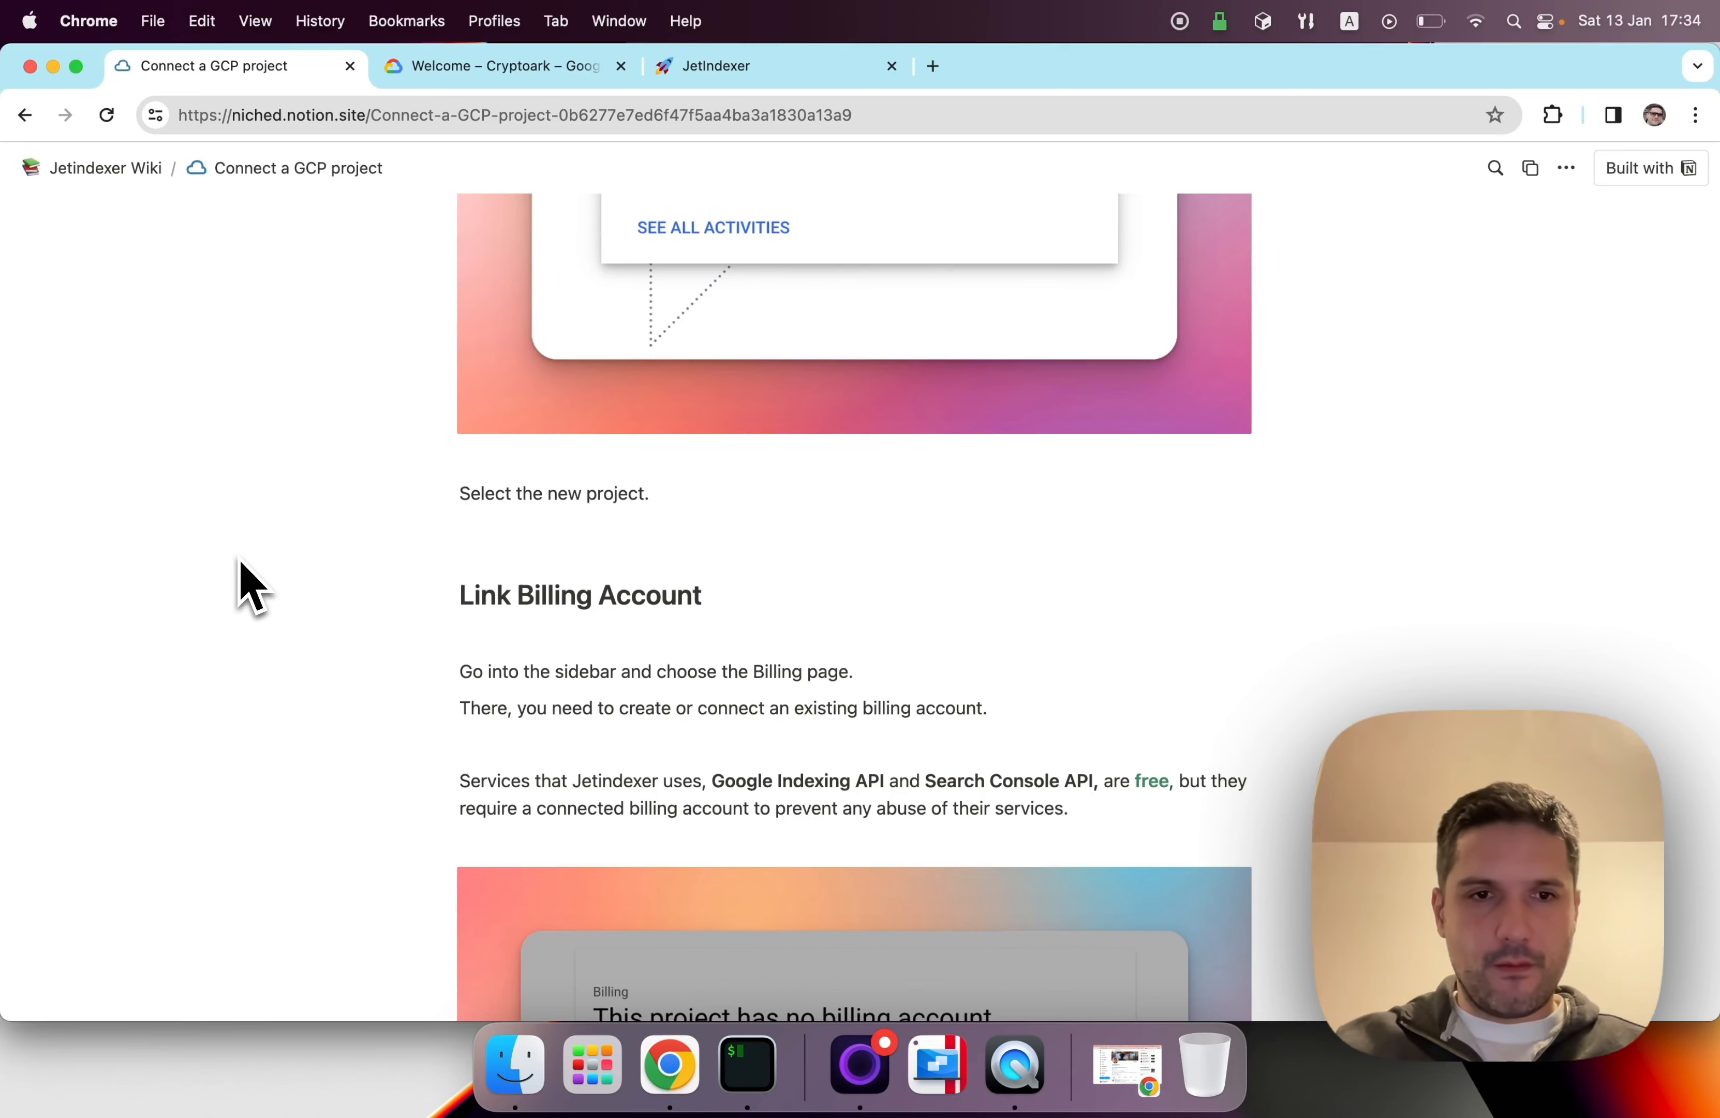
scroll(250, 584, "down", 7)
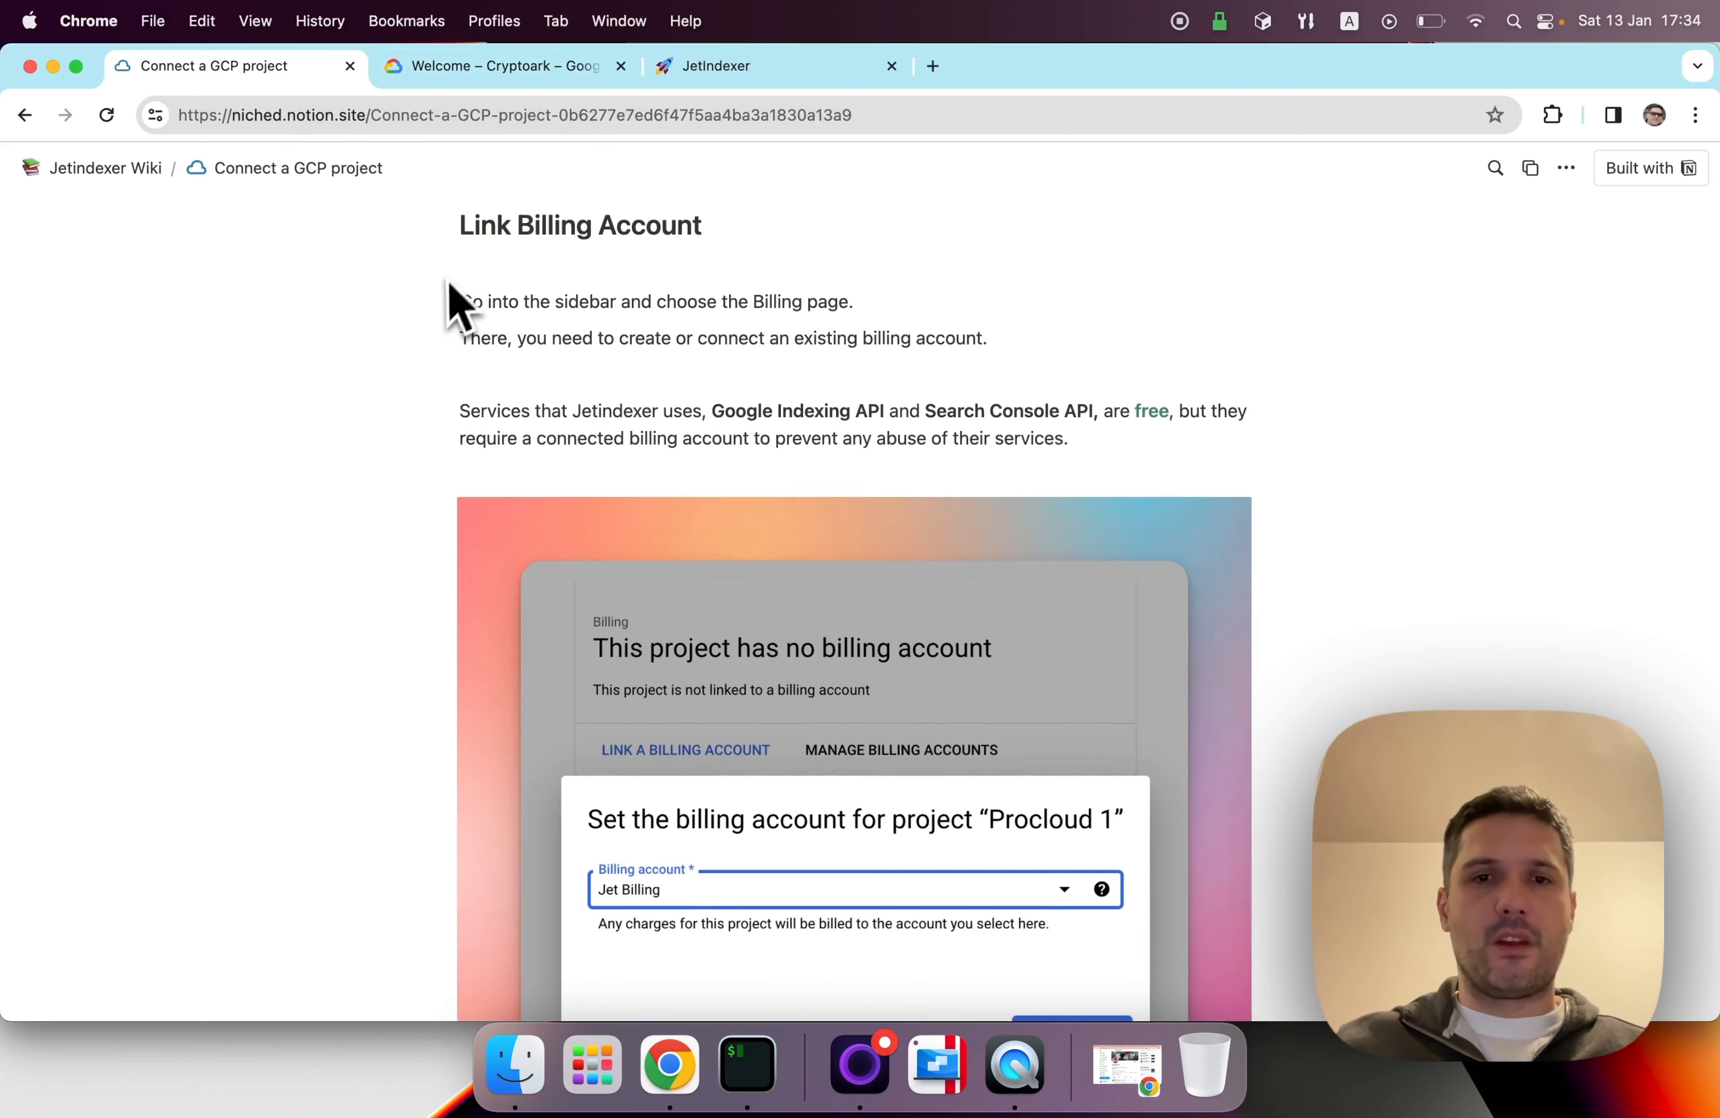
scroll(419, 383, "down", 1)
scroll(419, 385, "up", 1)
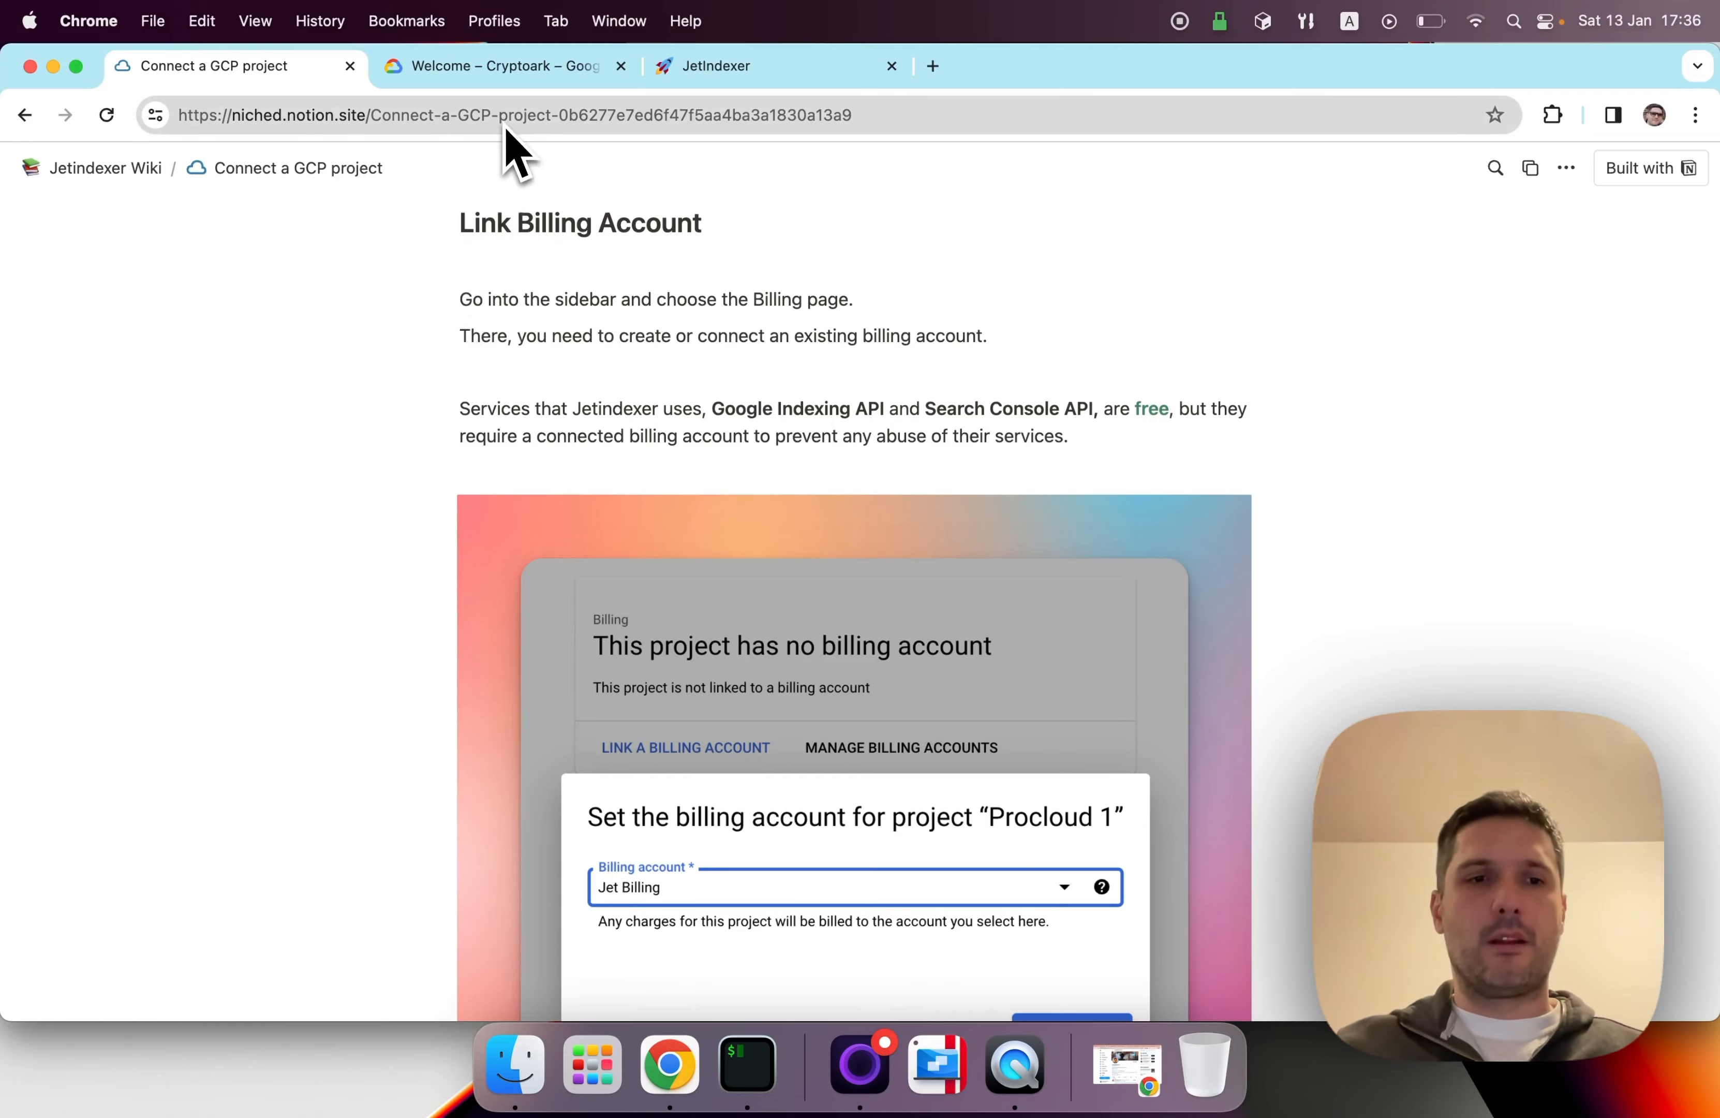
Check the Billing page for the Cryptoark project in Google Cloud and return to the project dashboard
left_click(508, 81)
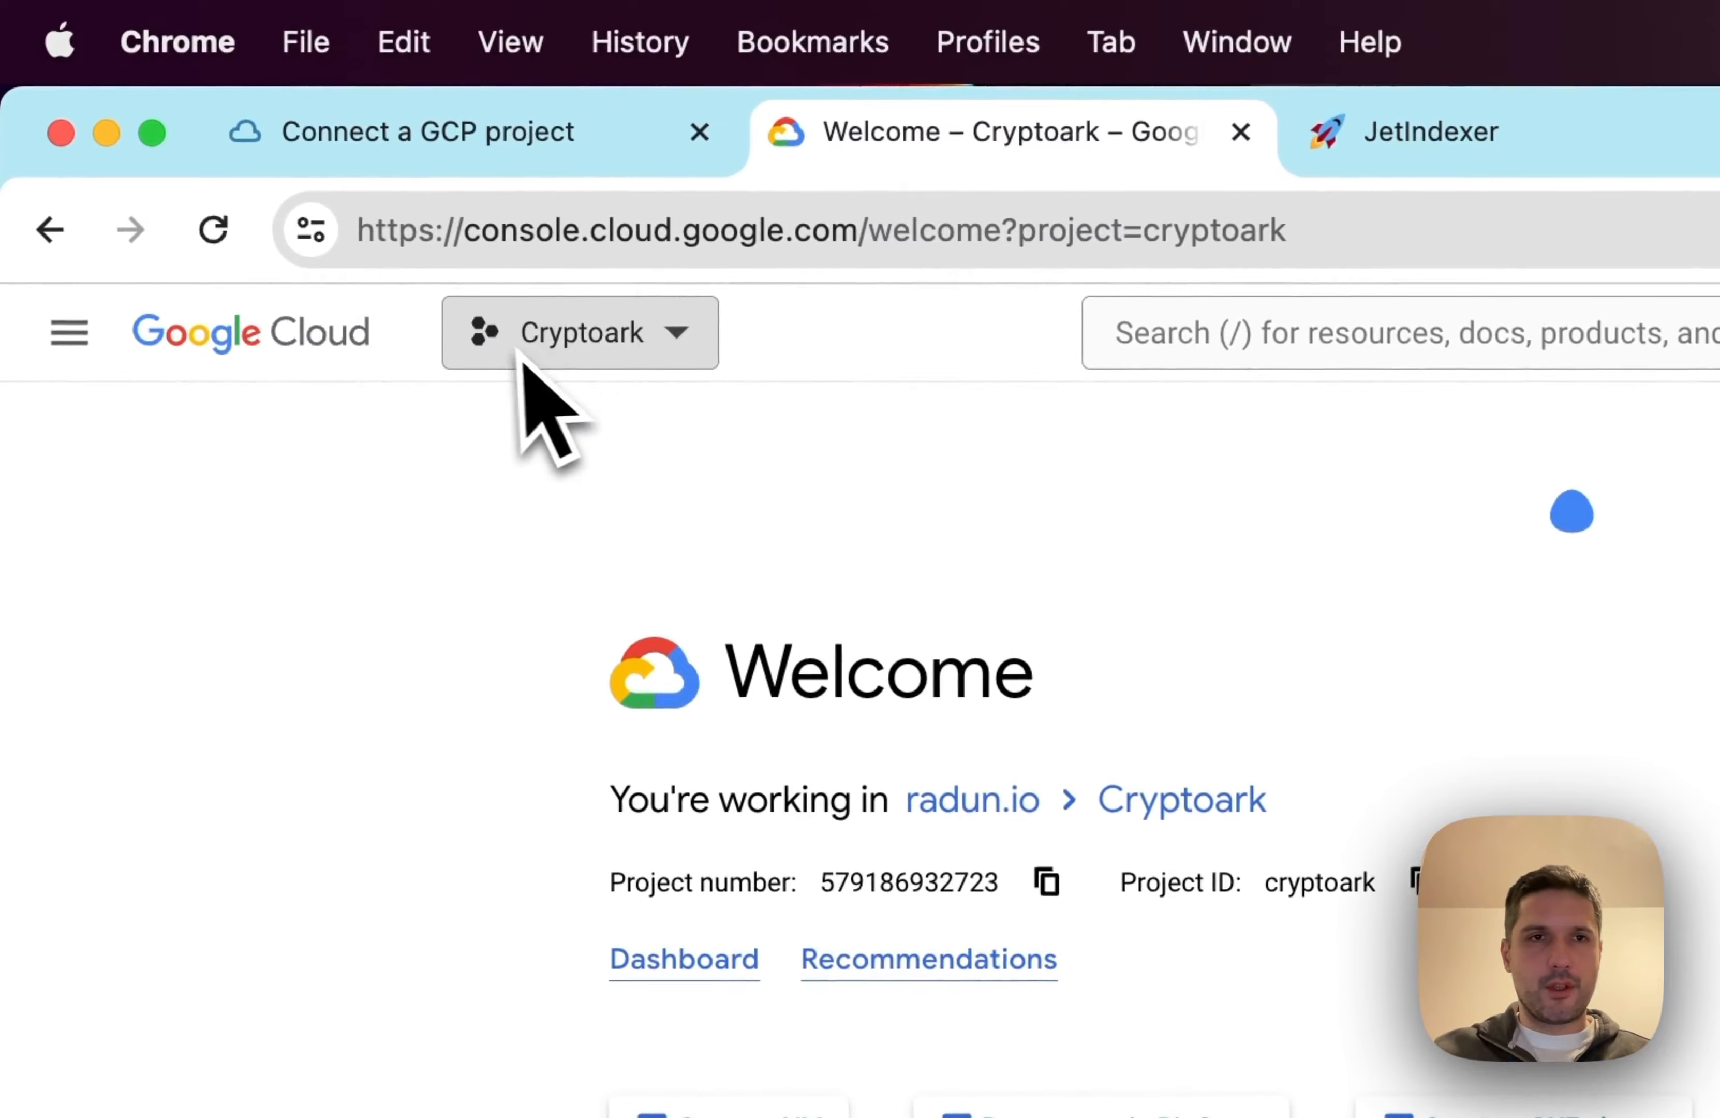
left_click(69, 333)
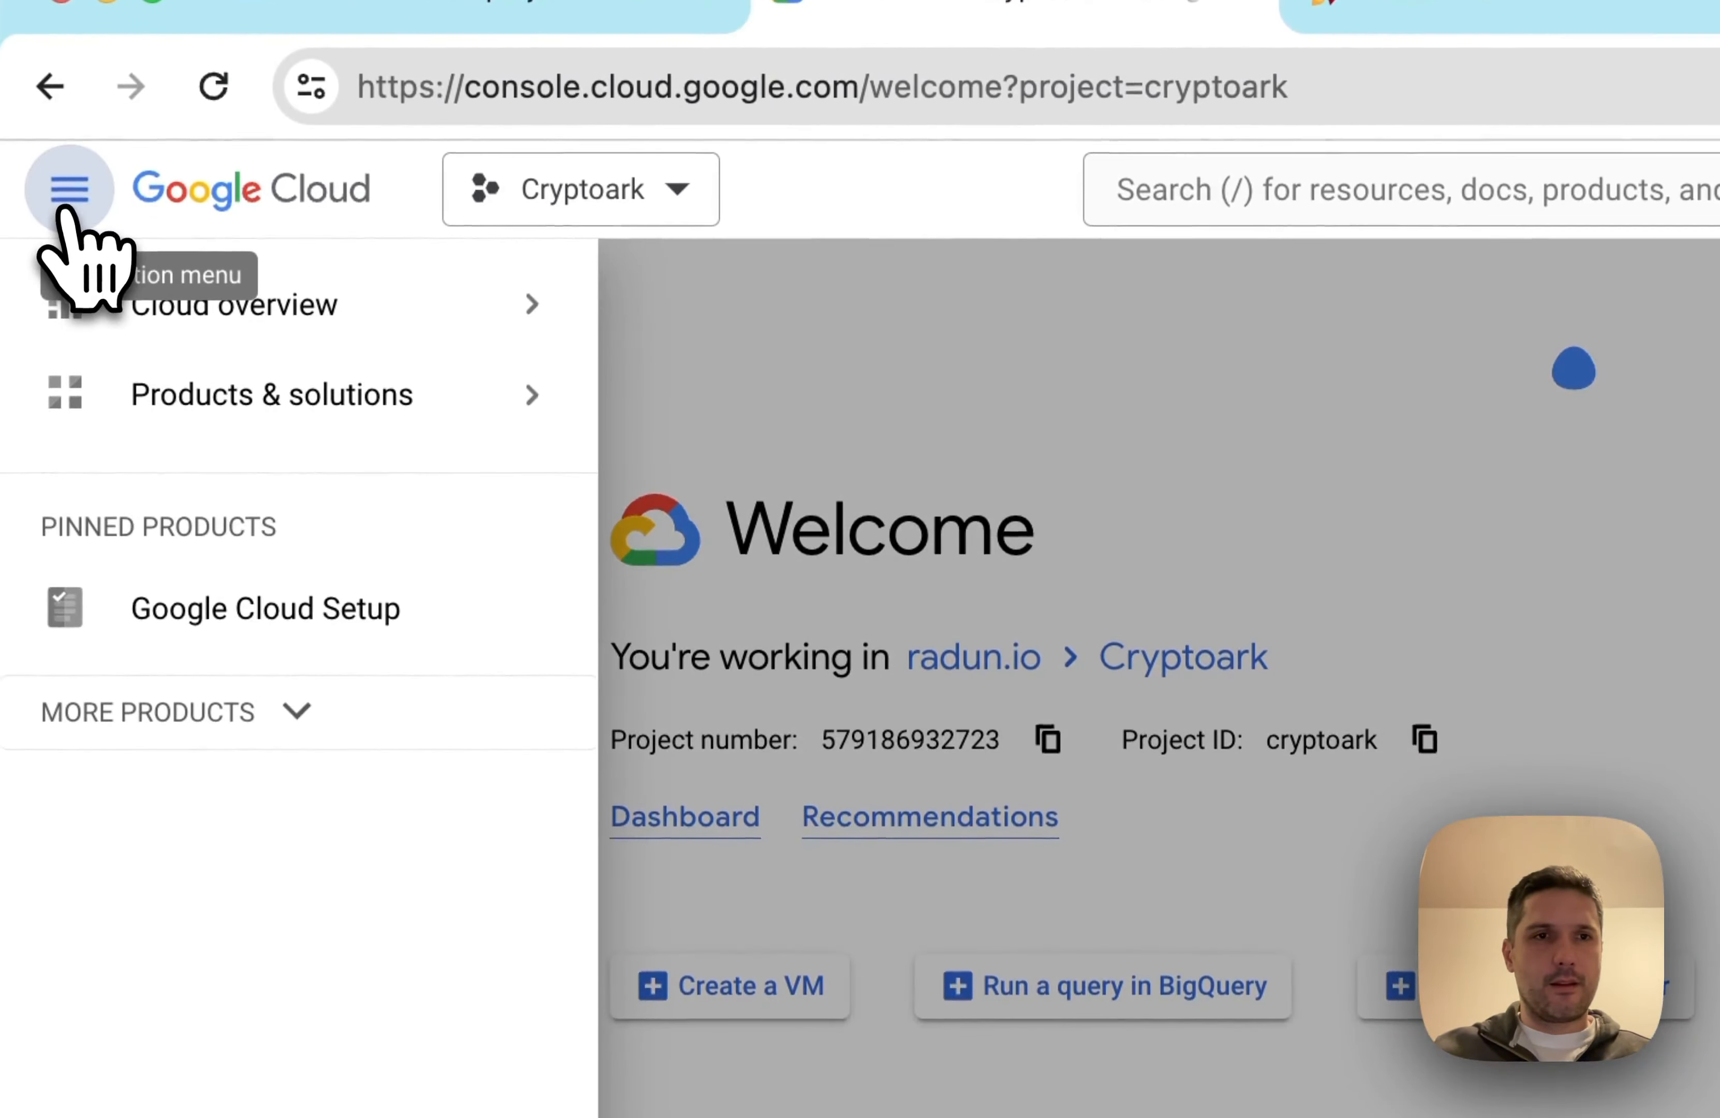
mouse_move(320, 580)
left_click(290, 323)
left_click(71, 211)
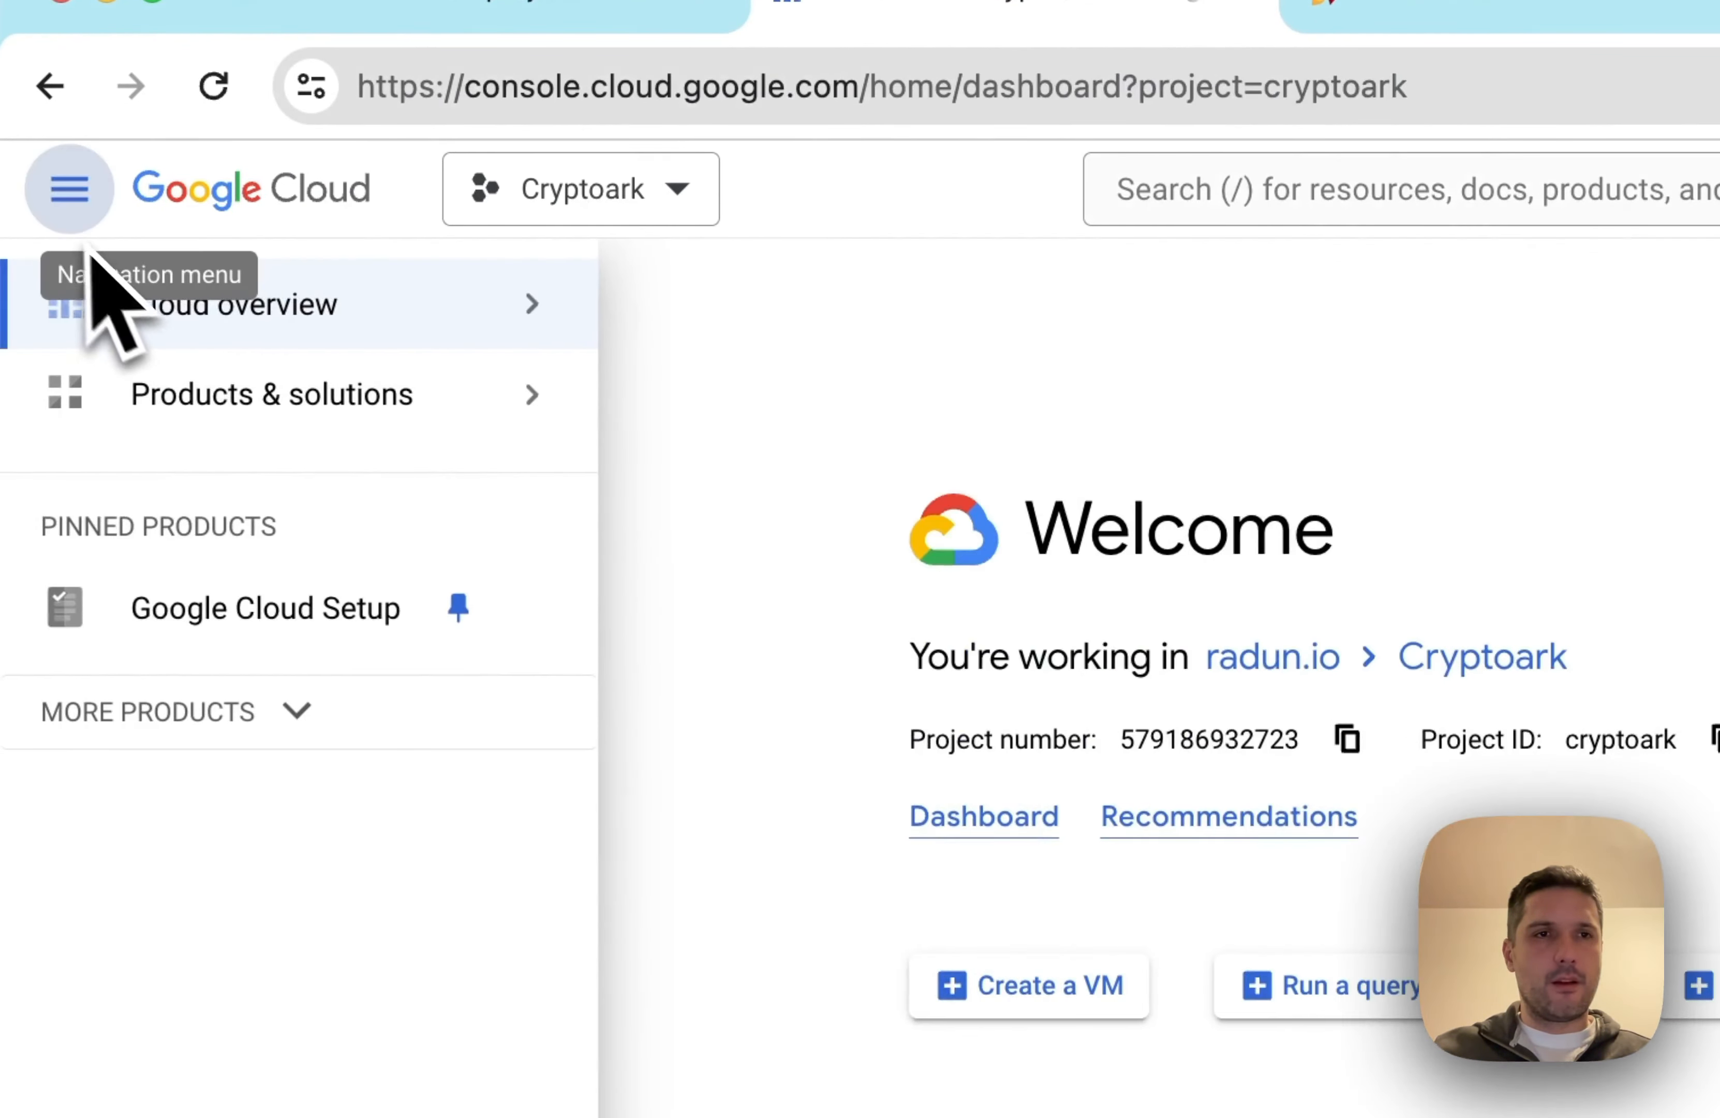
left_click(269, 718)
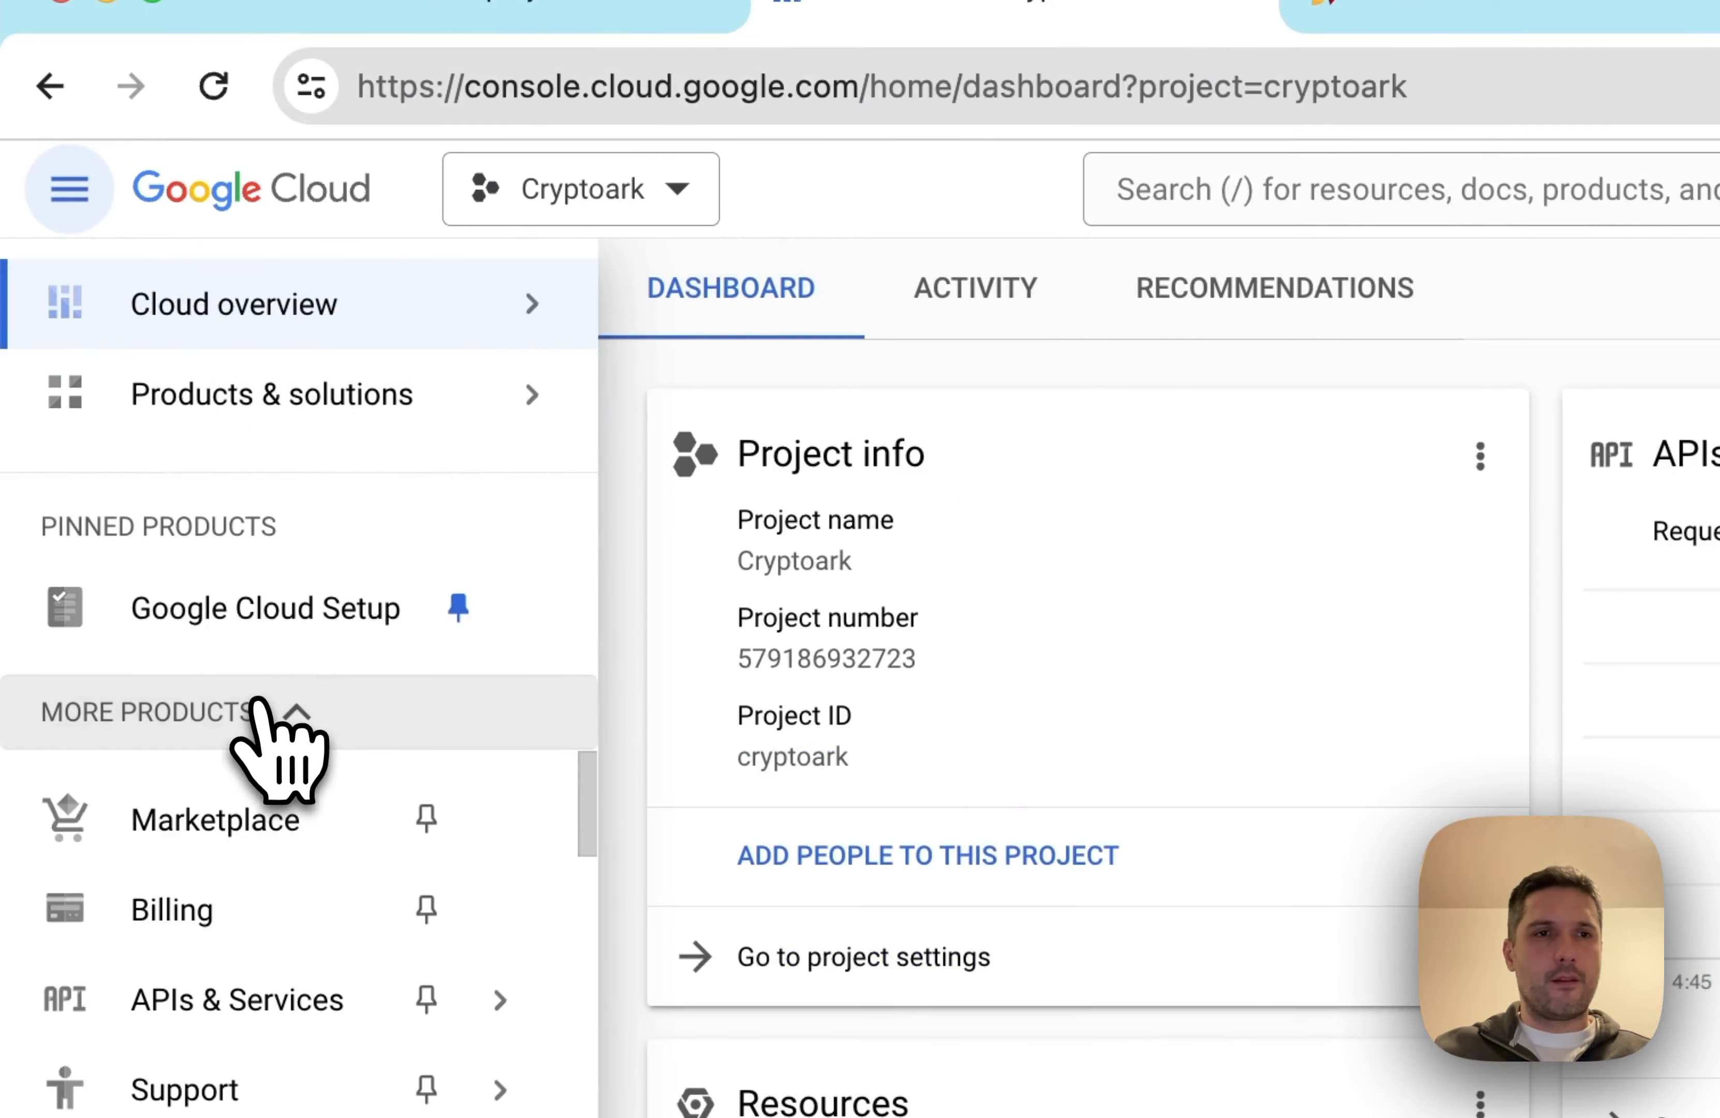
left_click(239, 936)
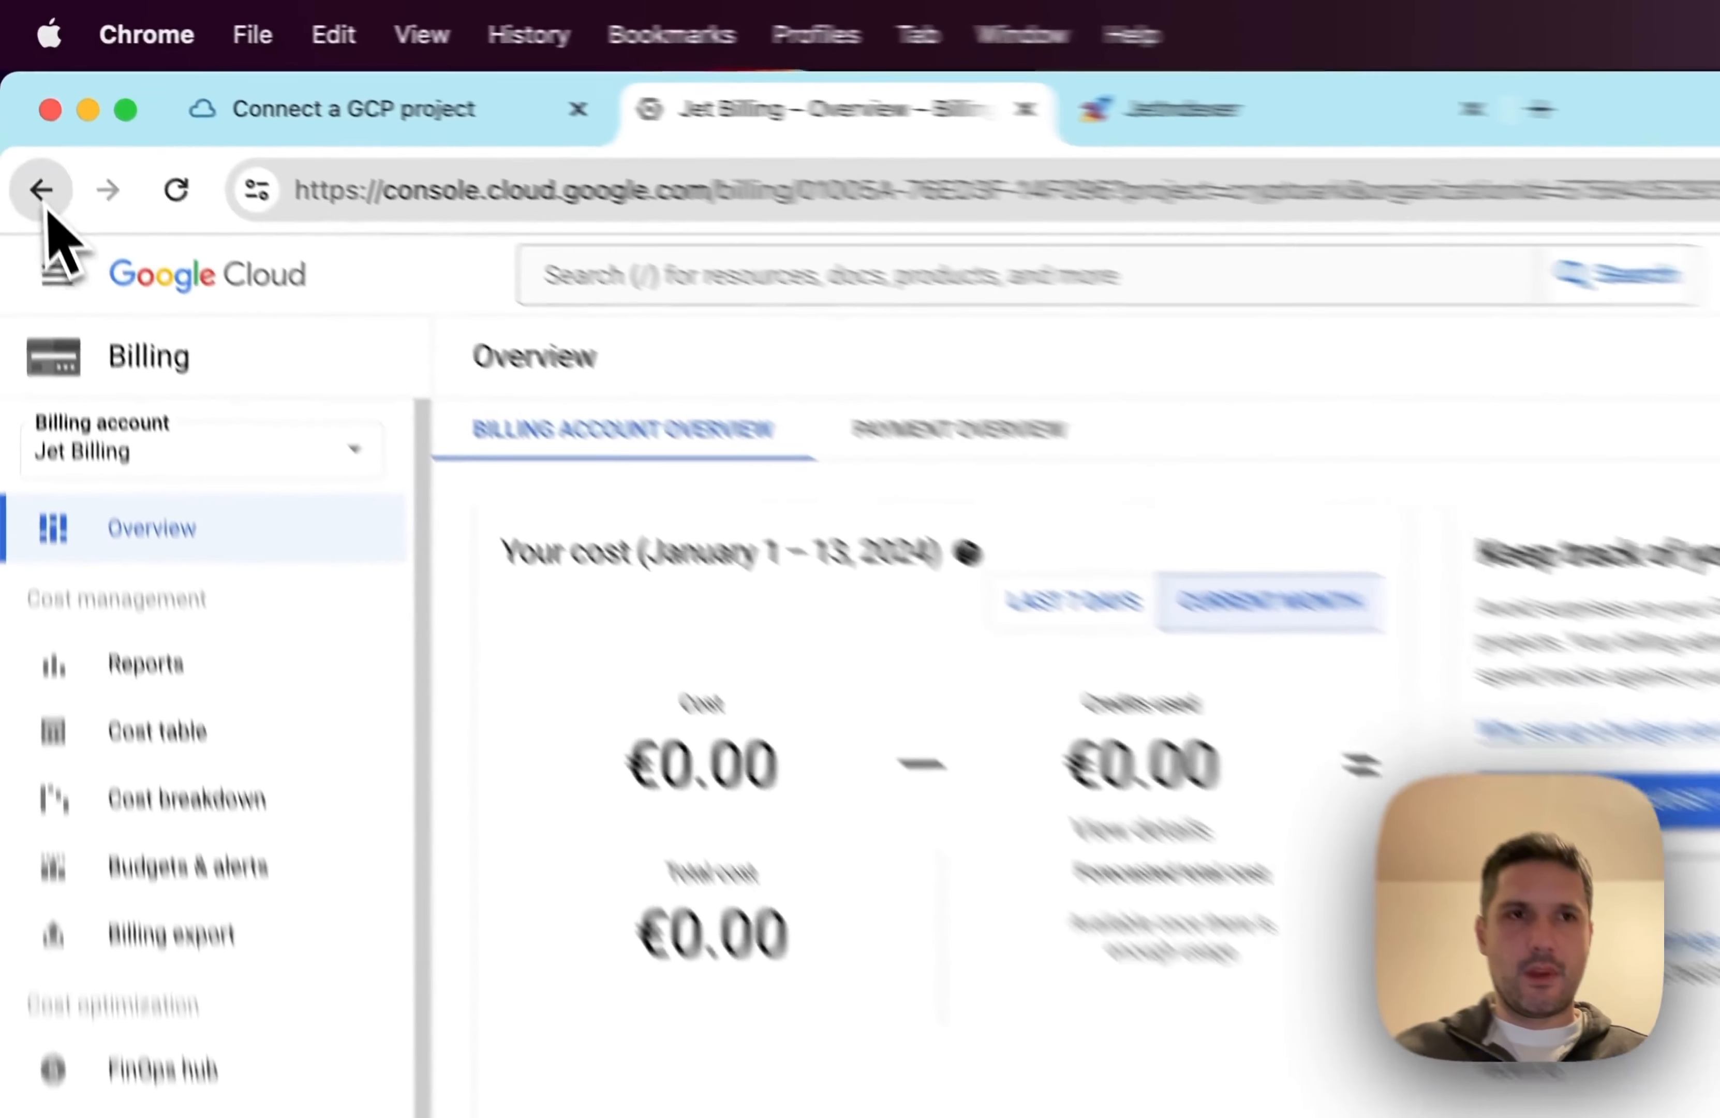
left_click(25, 115)
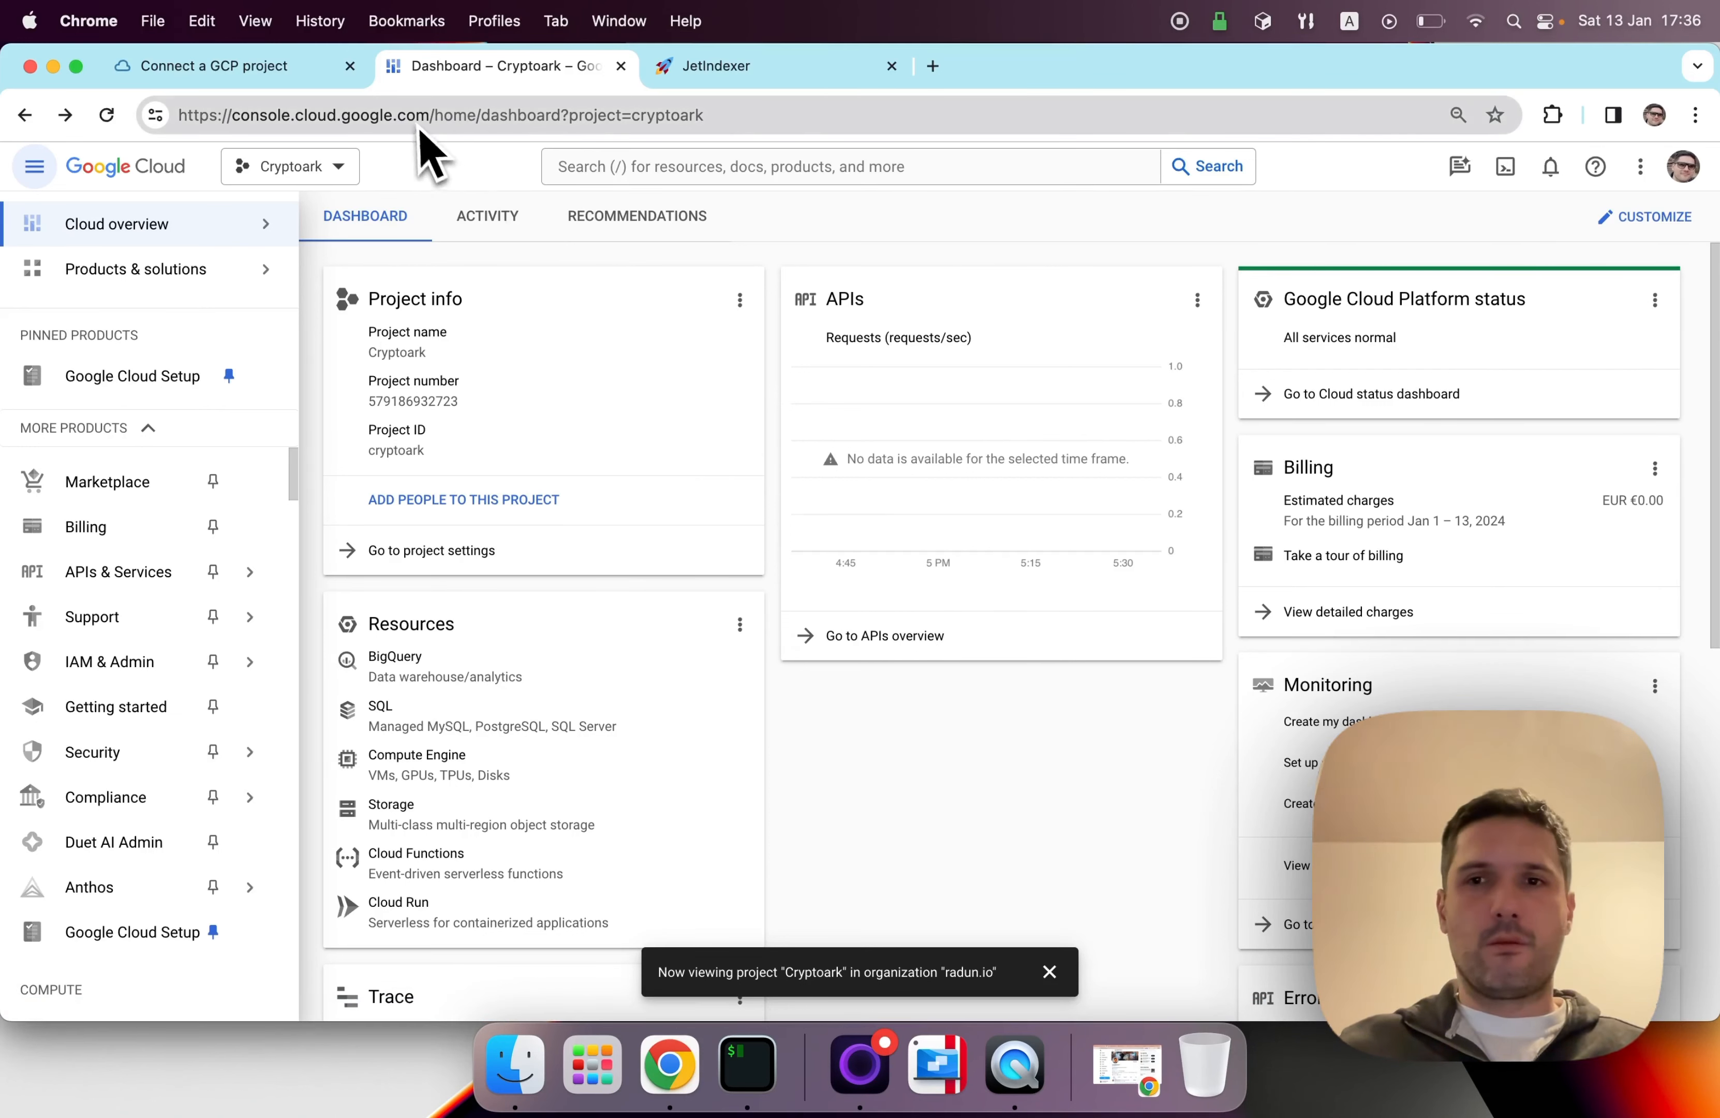
Read the guide's remaining billing instructions and its section on enabling the required Google APIs
left_click(283, 72)
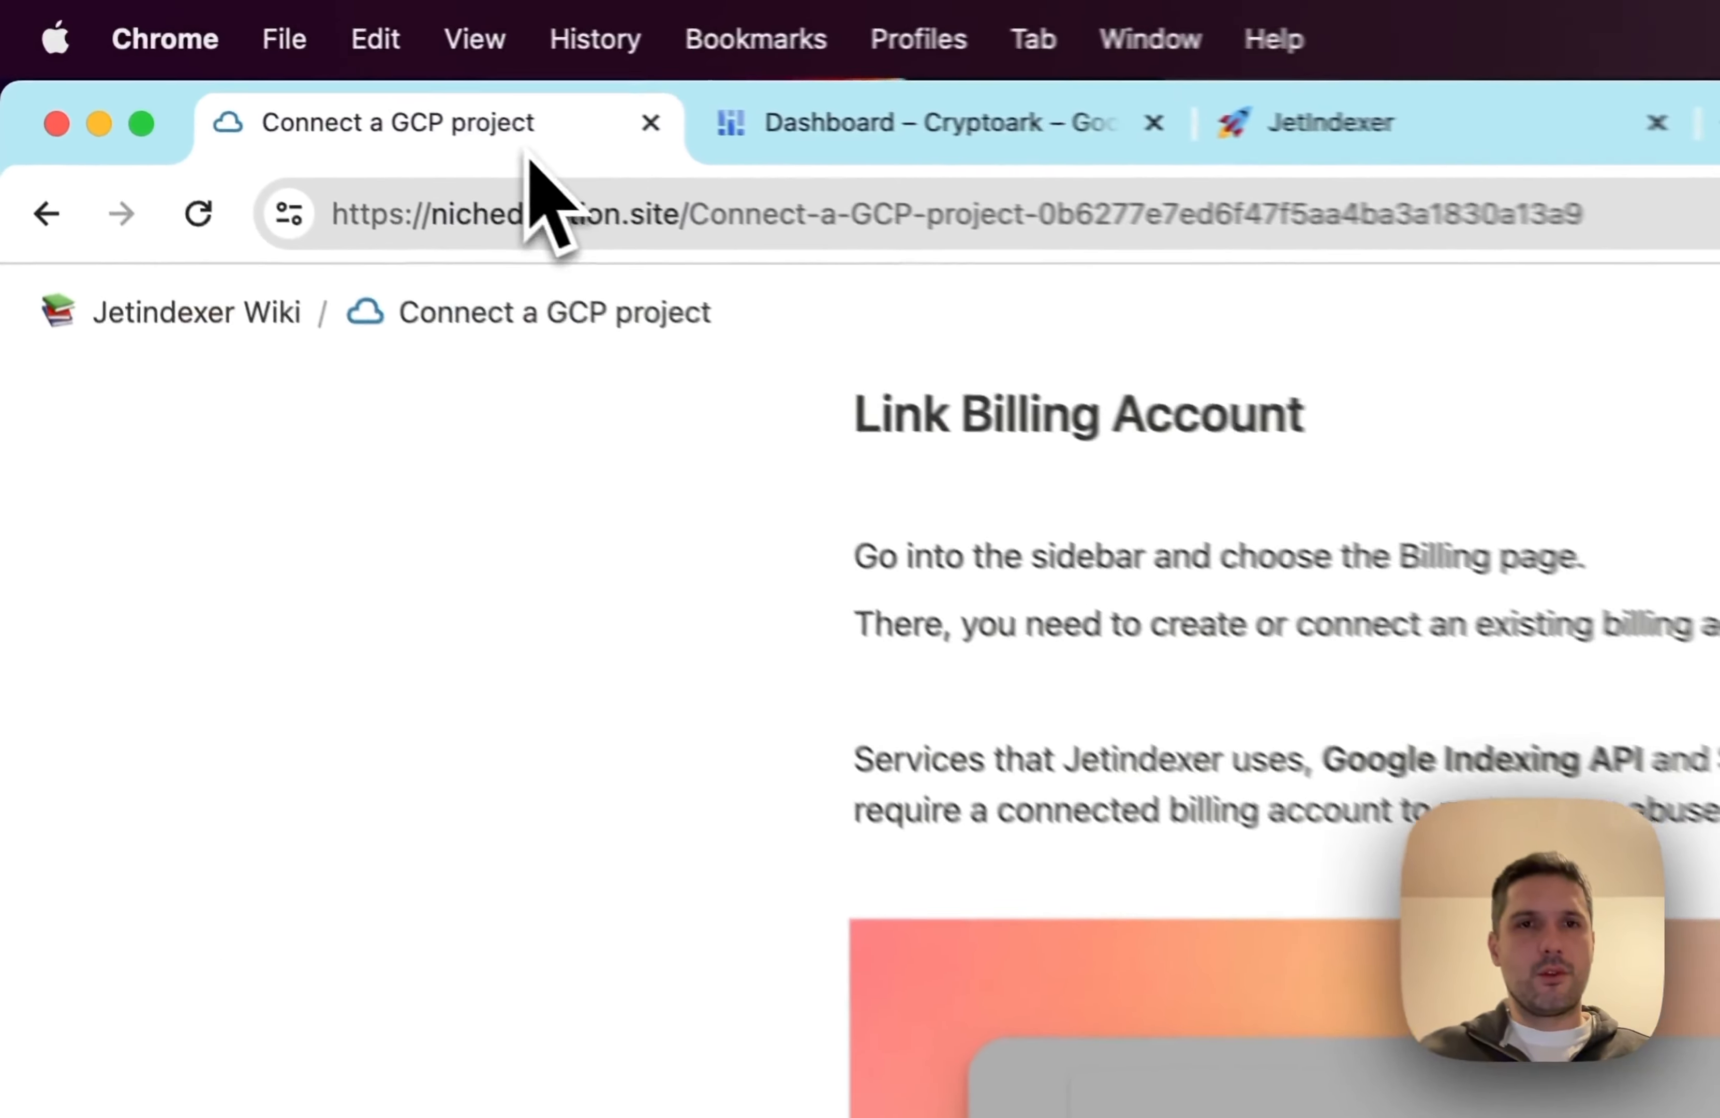
scroll(454, 421, "down", 3)
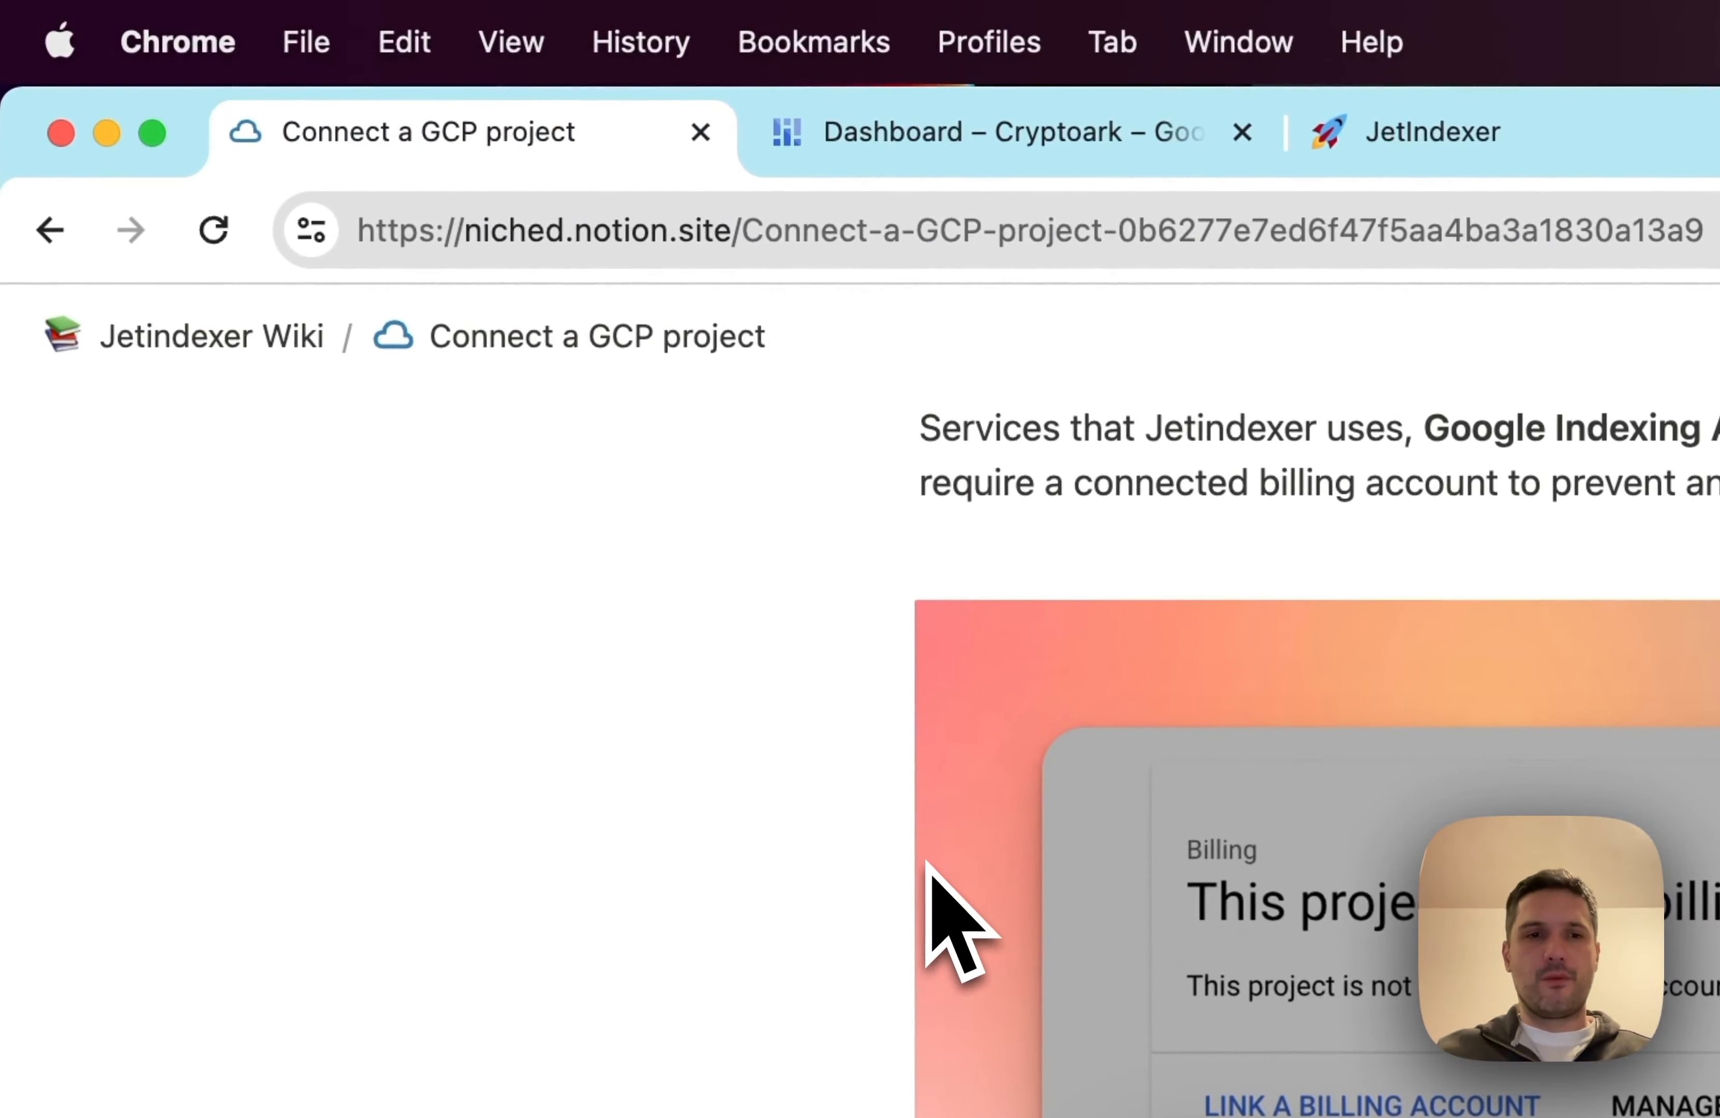
scroll(927, 864, "down", 3)
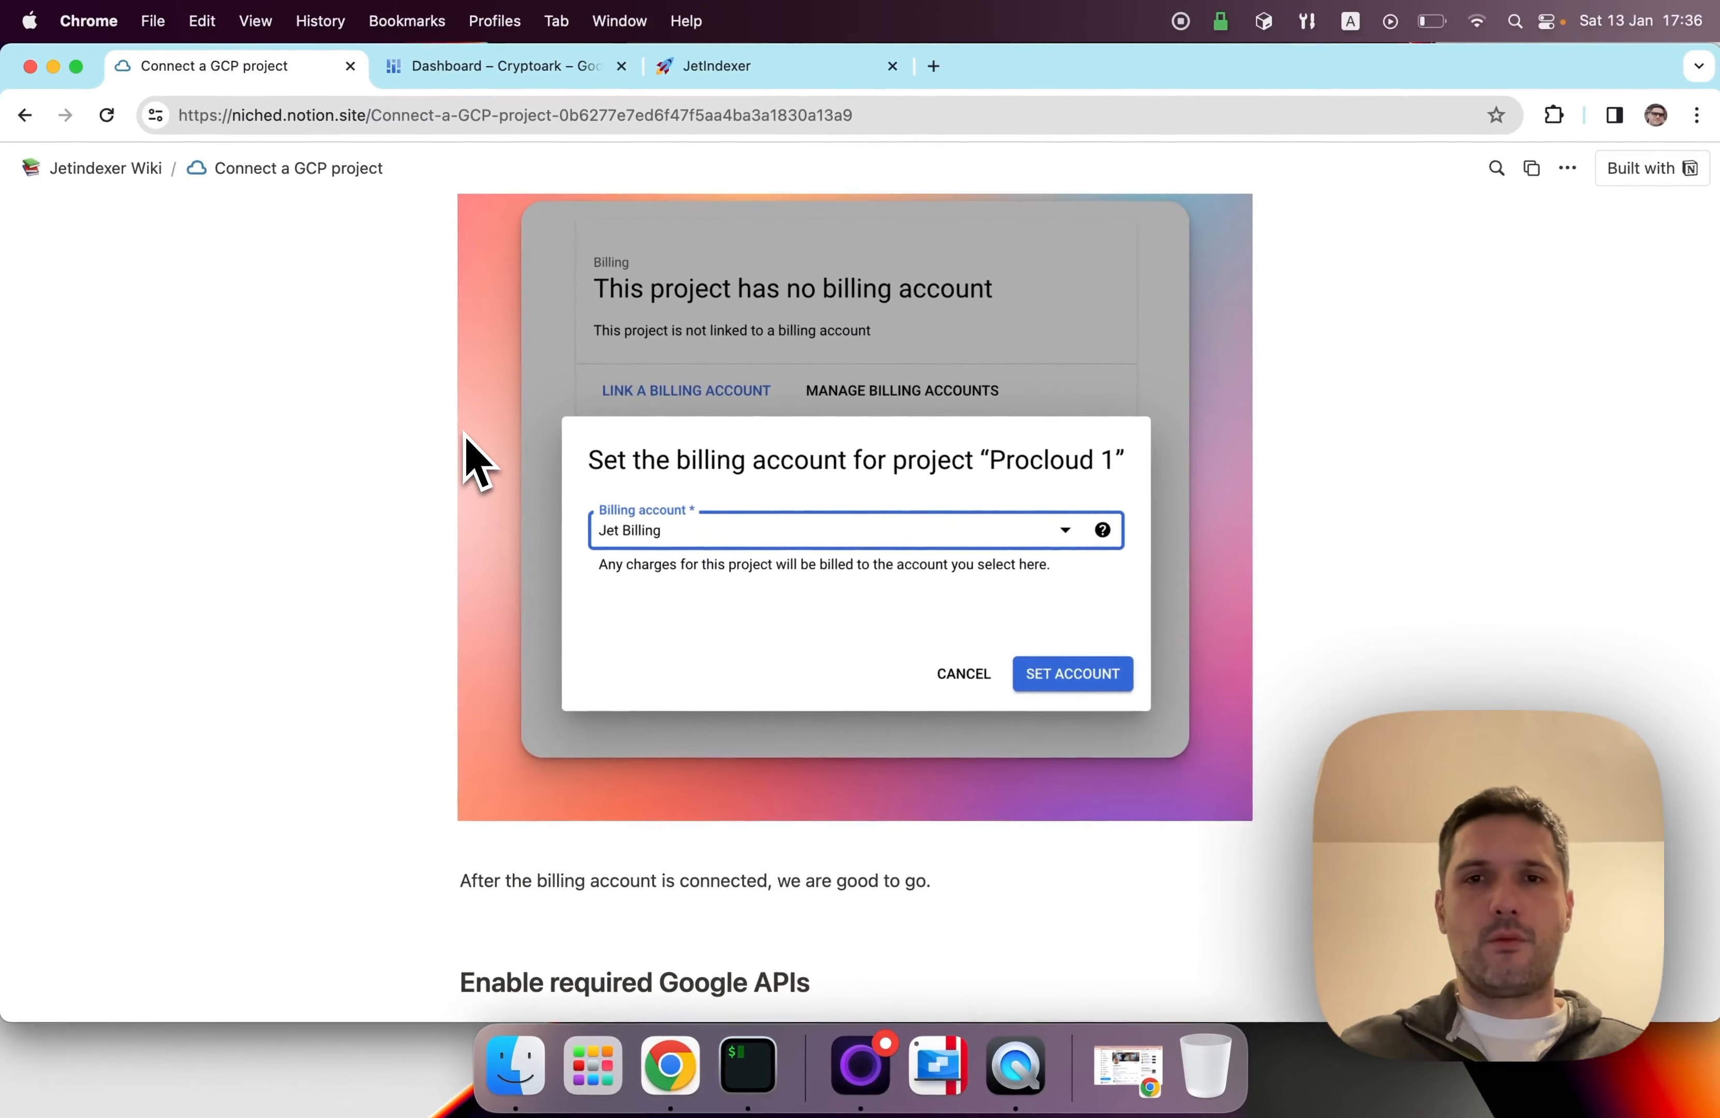
scroll(466, 436, "down", 10)
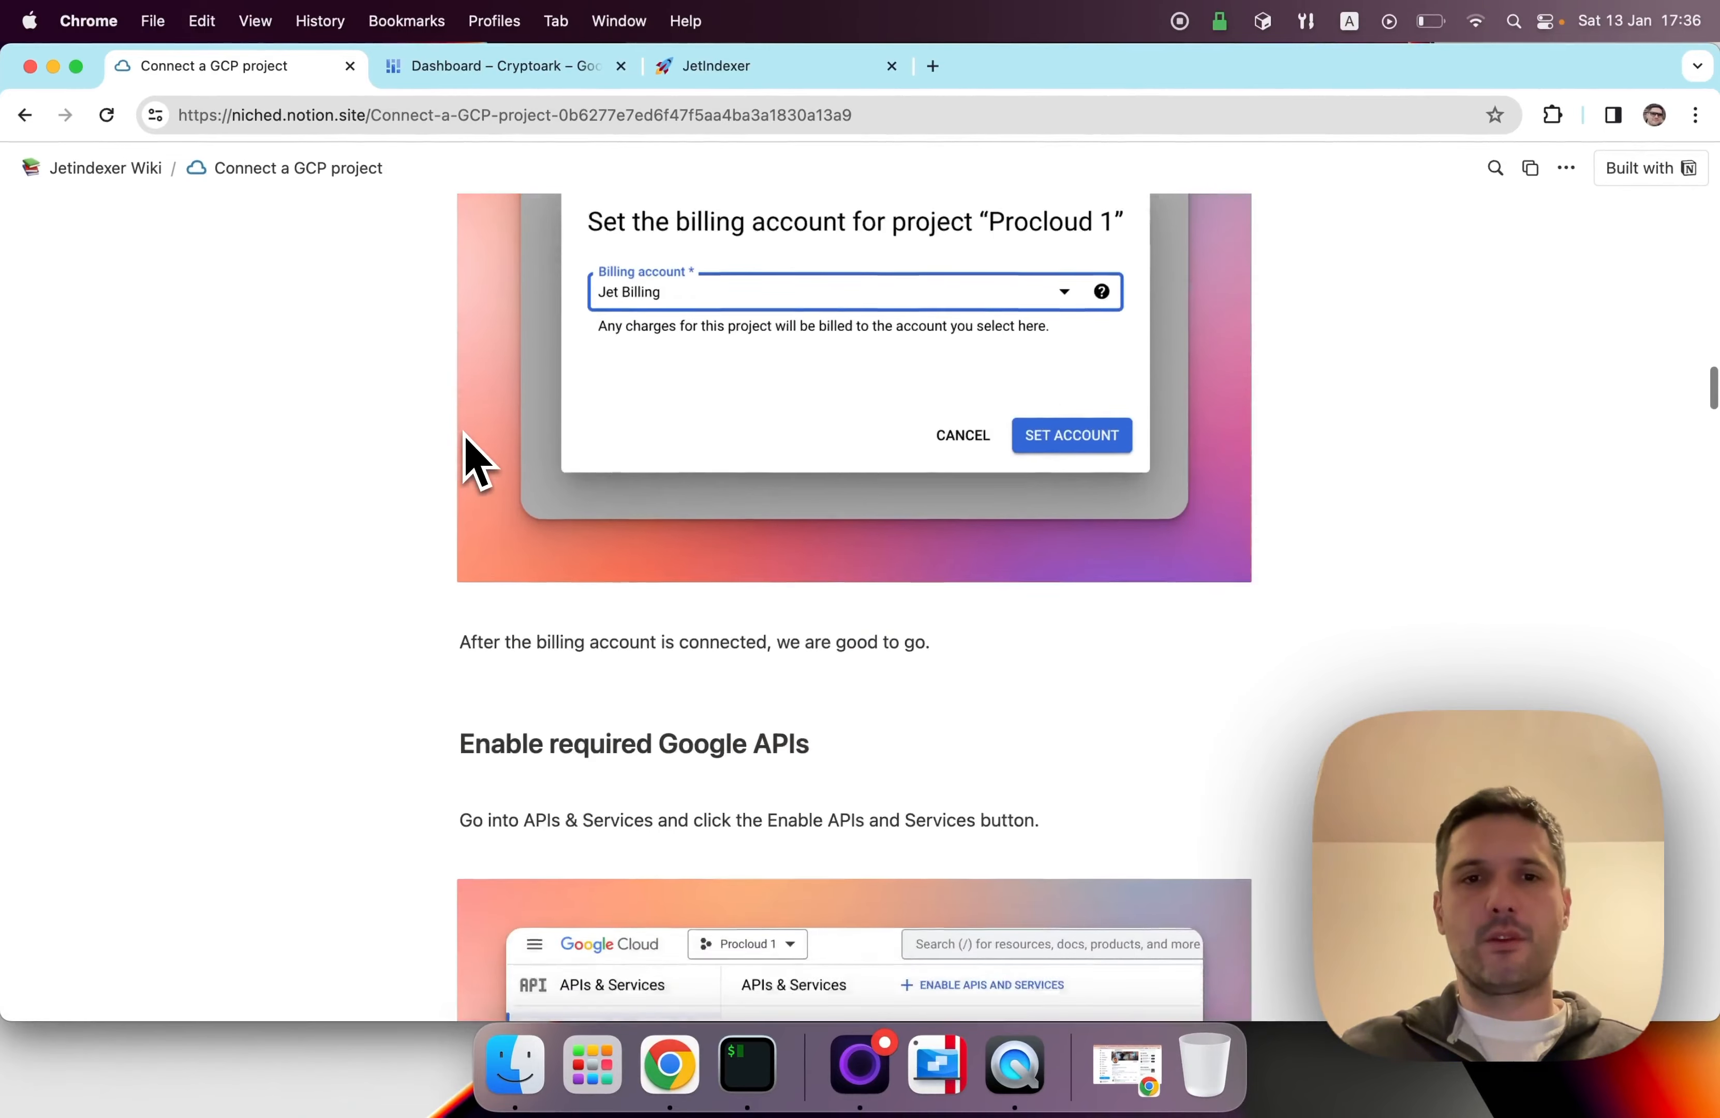
scroll(473, 457, "down", 1)
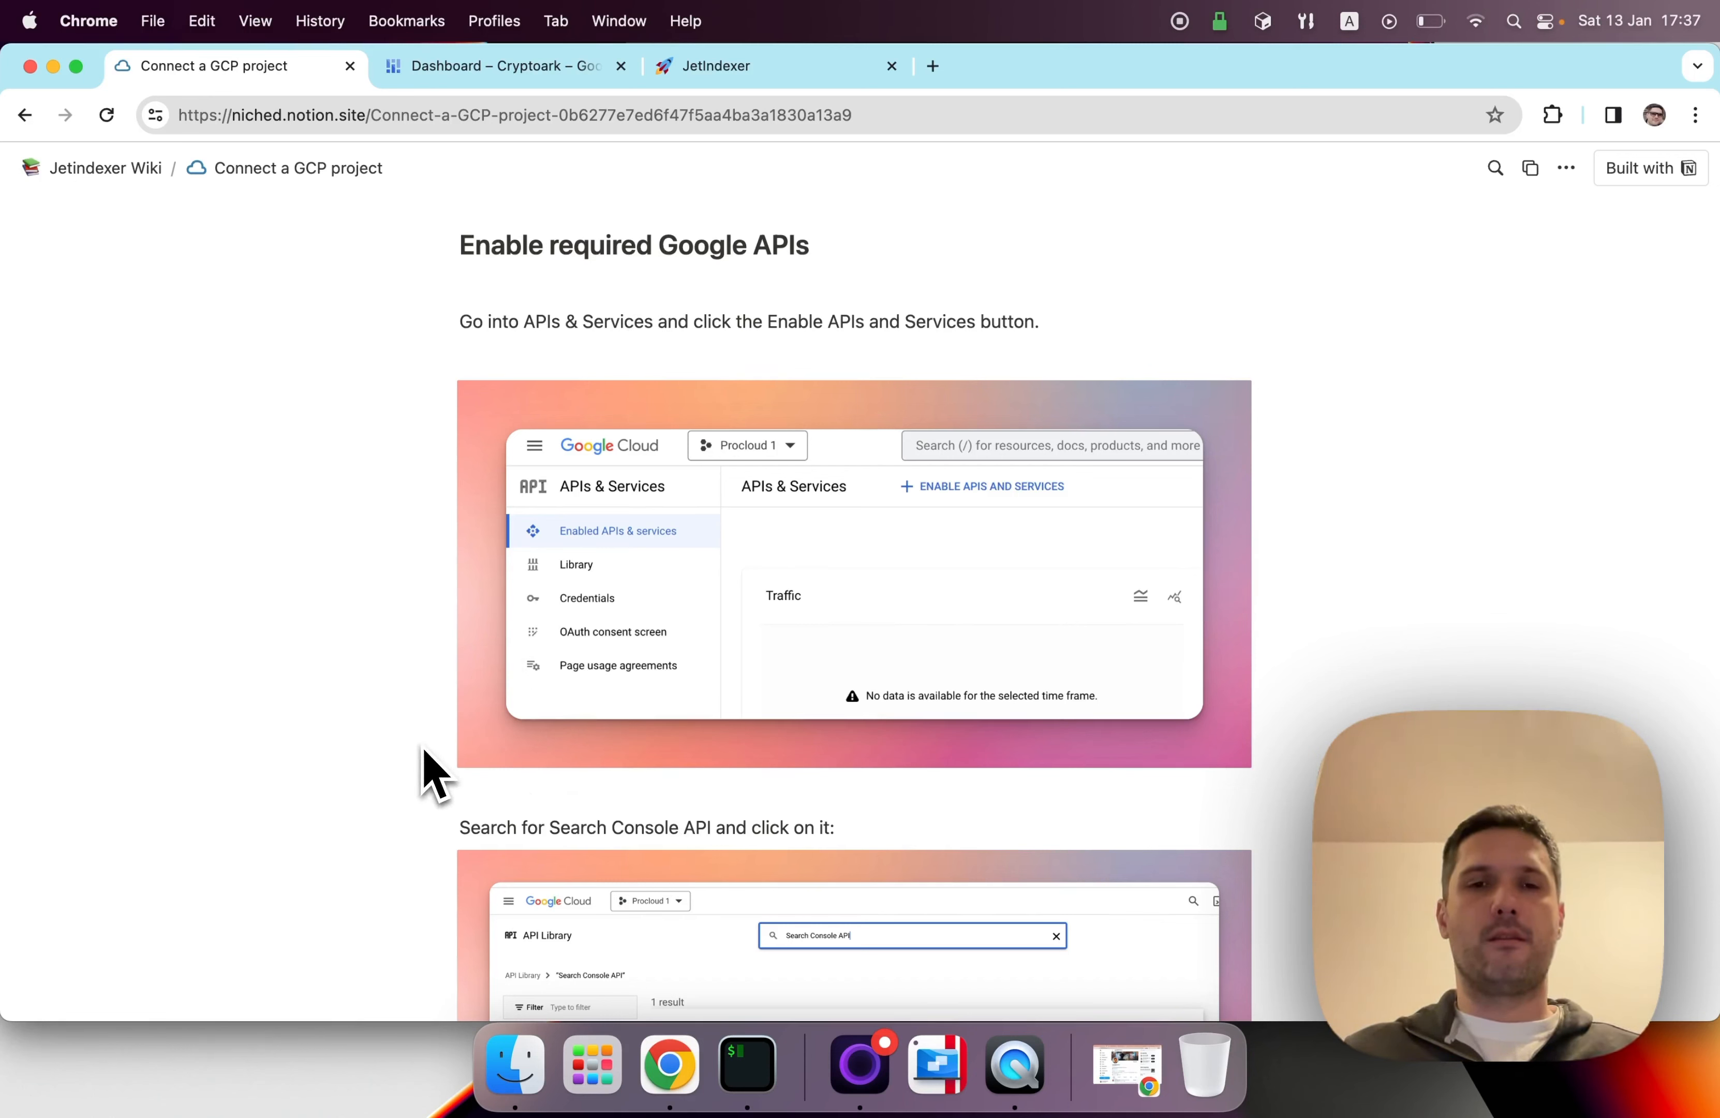
scroll(433, 773, "down", 2)
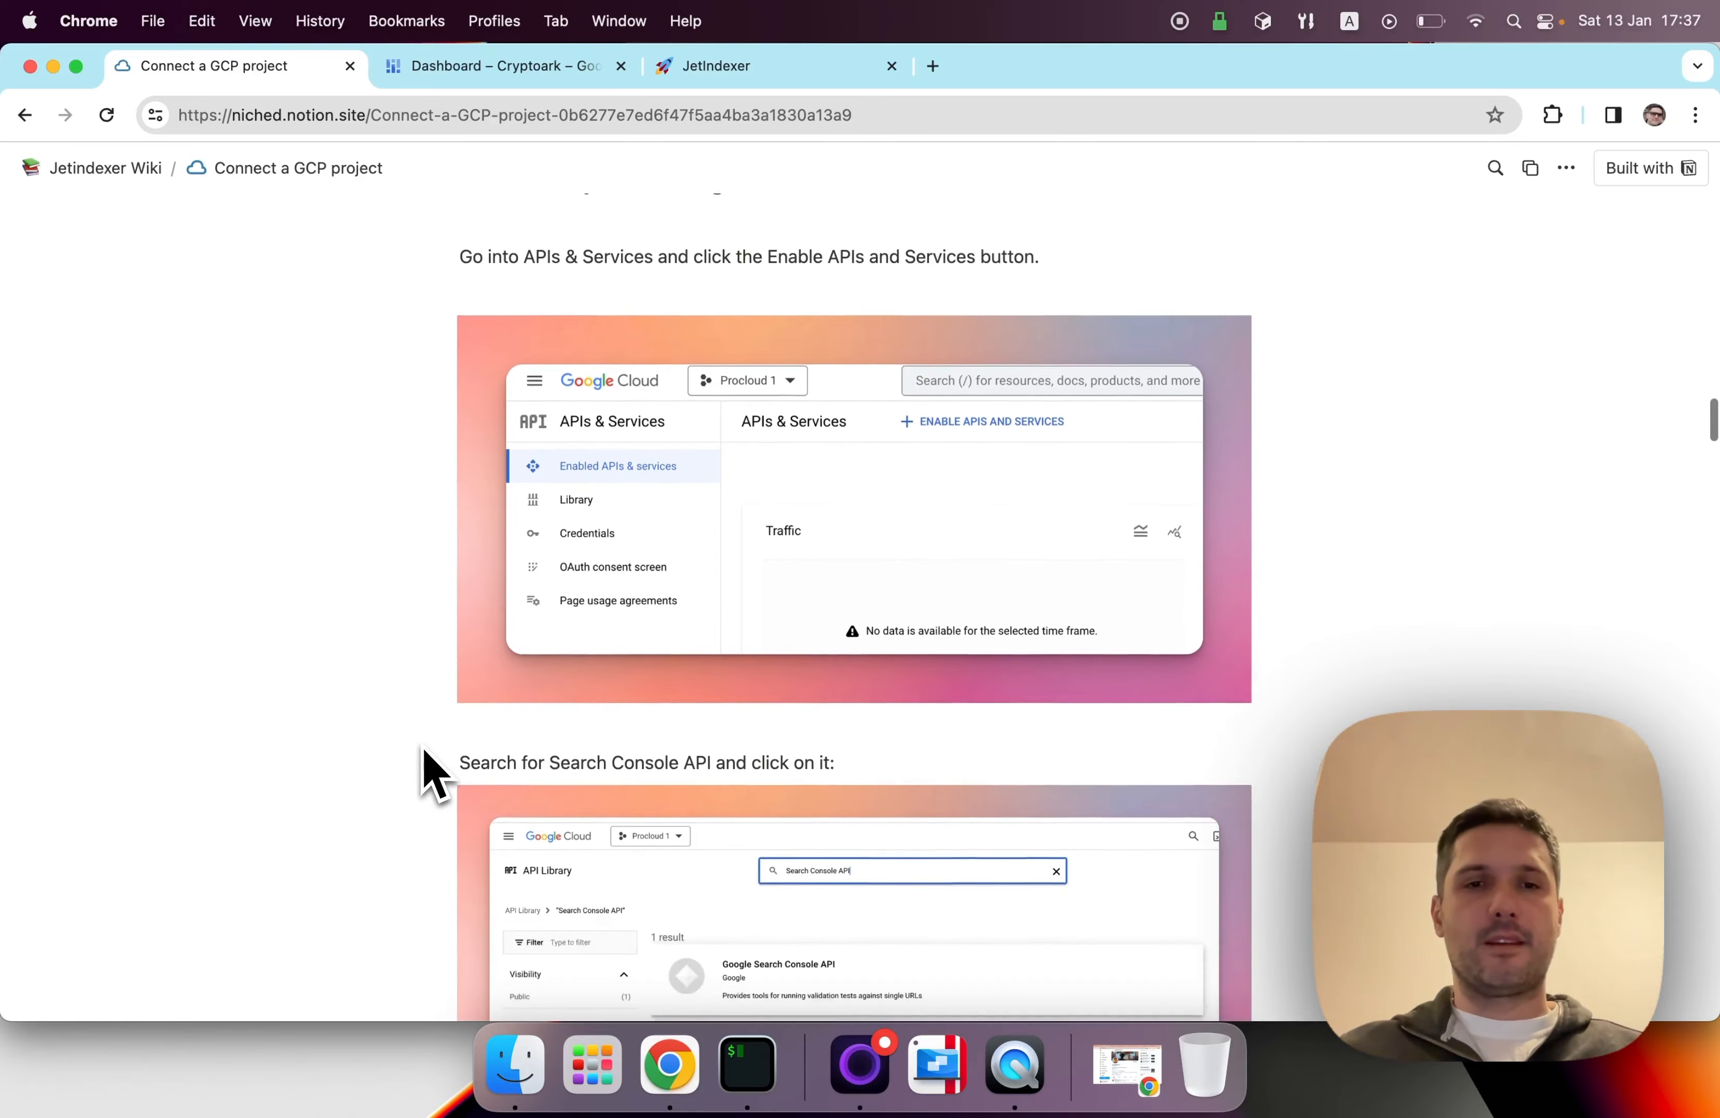
scroll(433, 773, "up", 2)
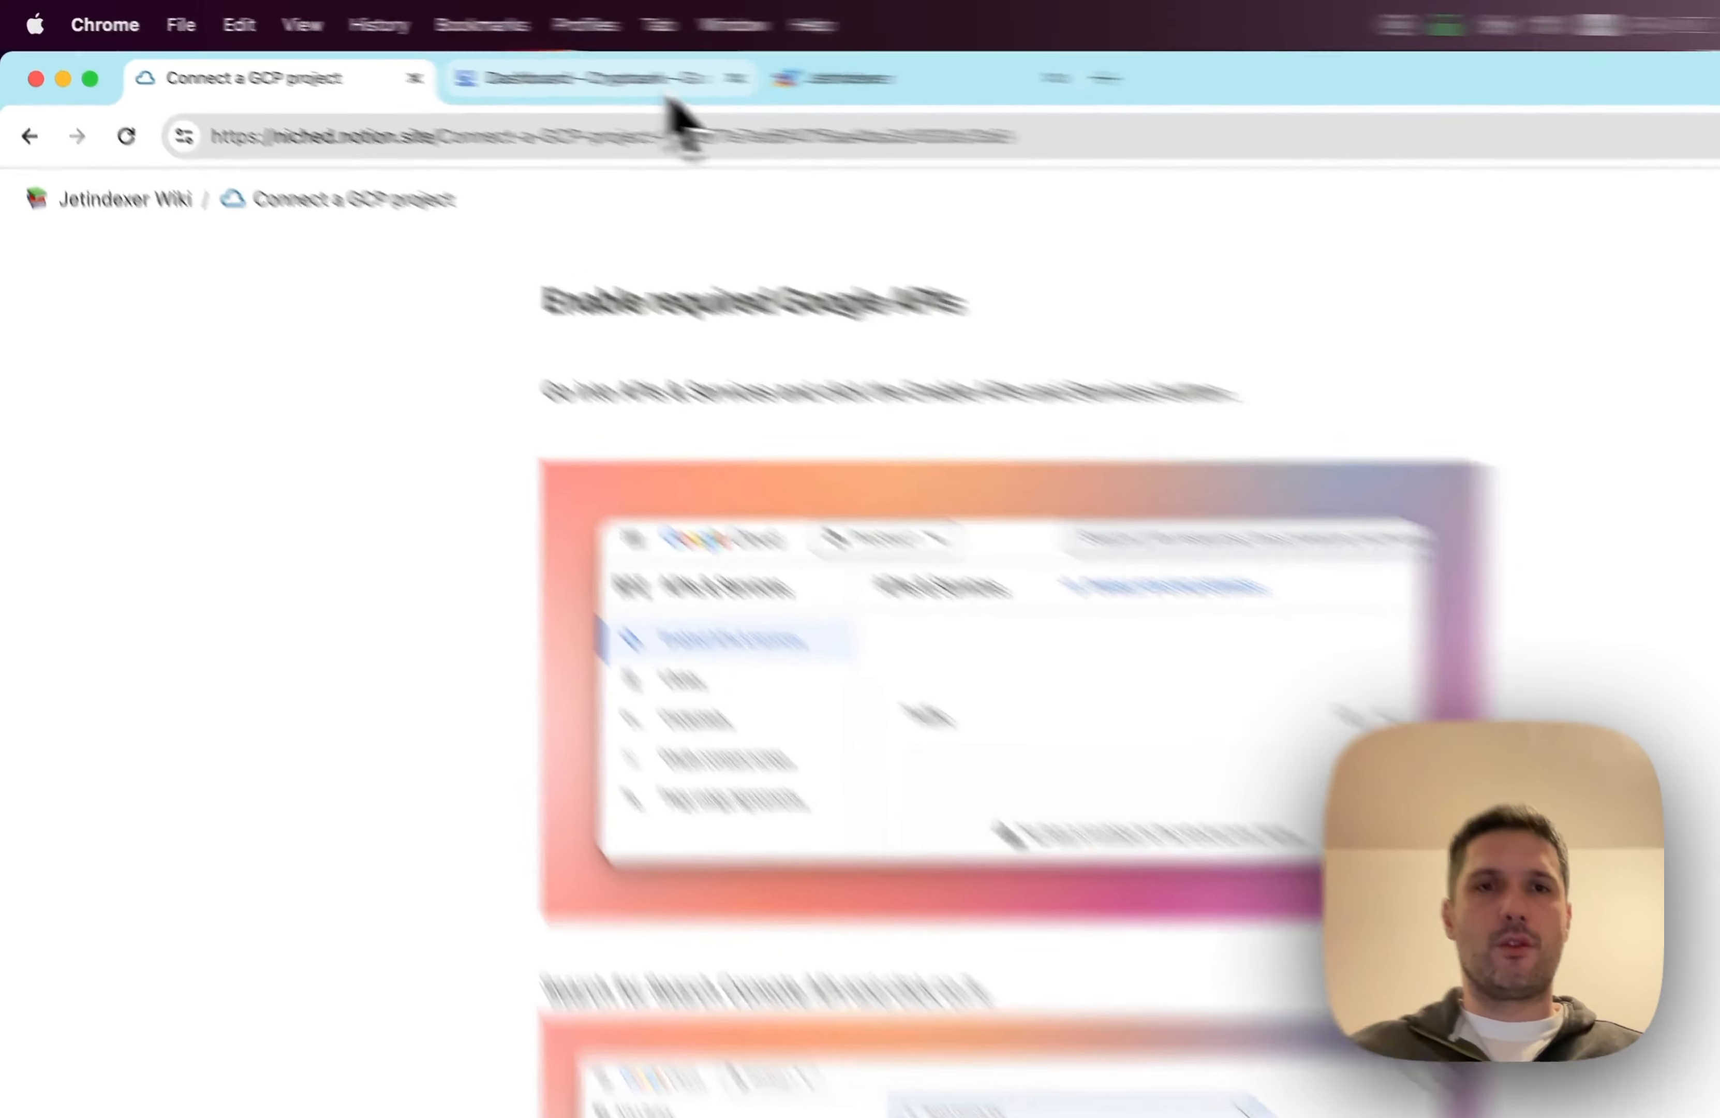
Open the API Library from the Cryptoark project's enabled APIs and services, and search it for Search Console
left_click(566, 69)
mouse_move(207, 980)
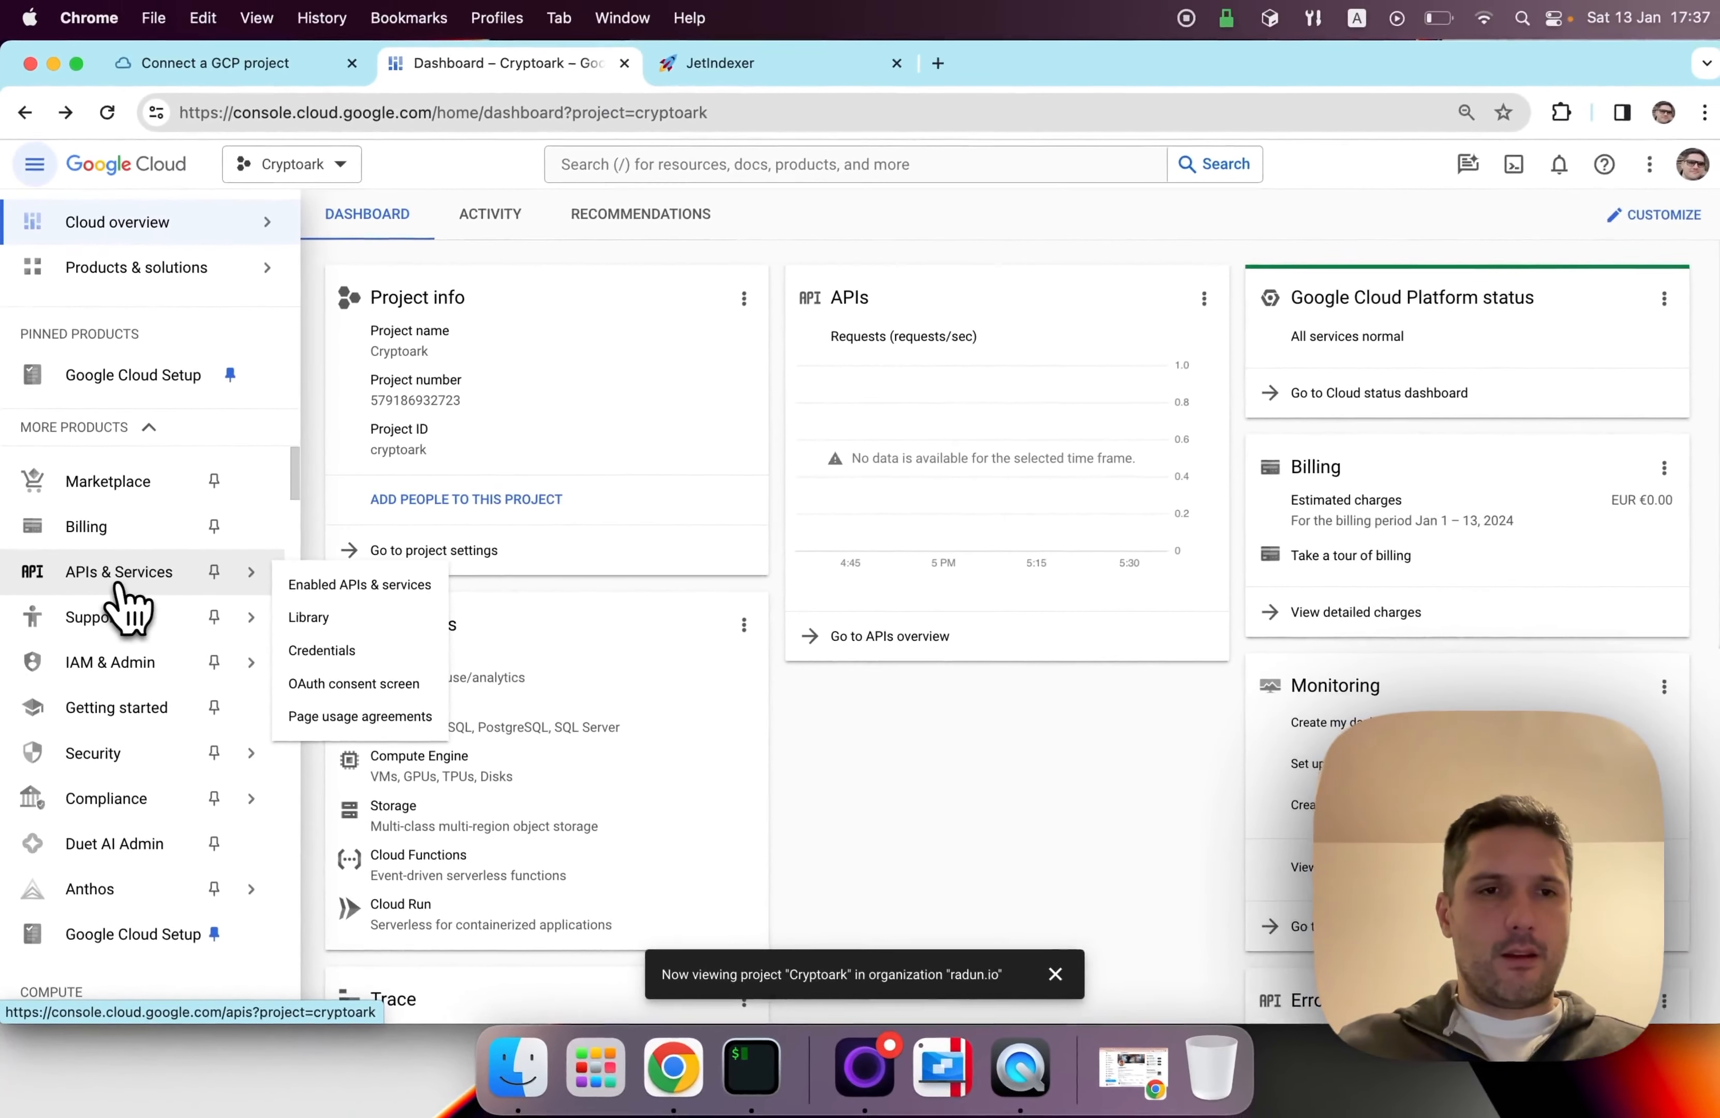
left_click(355, 587)
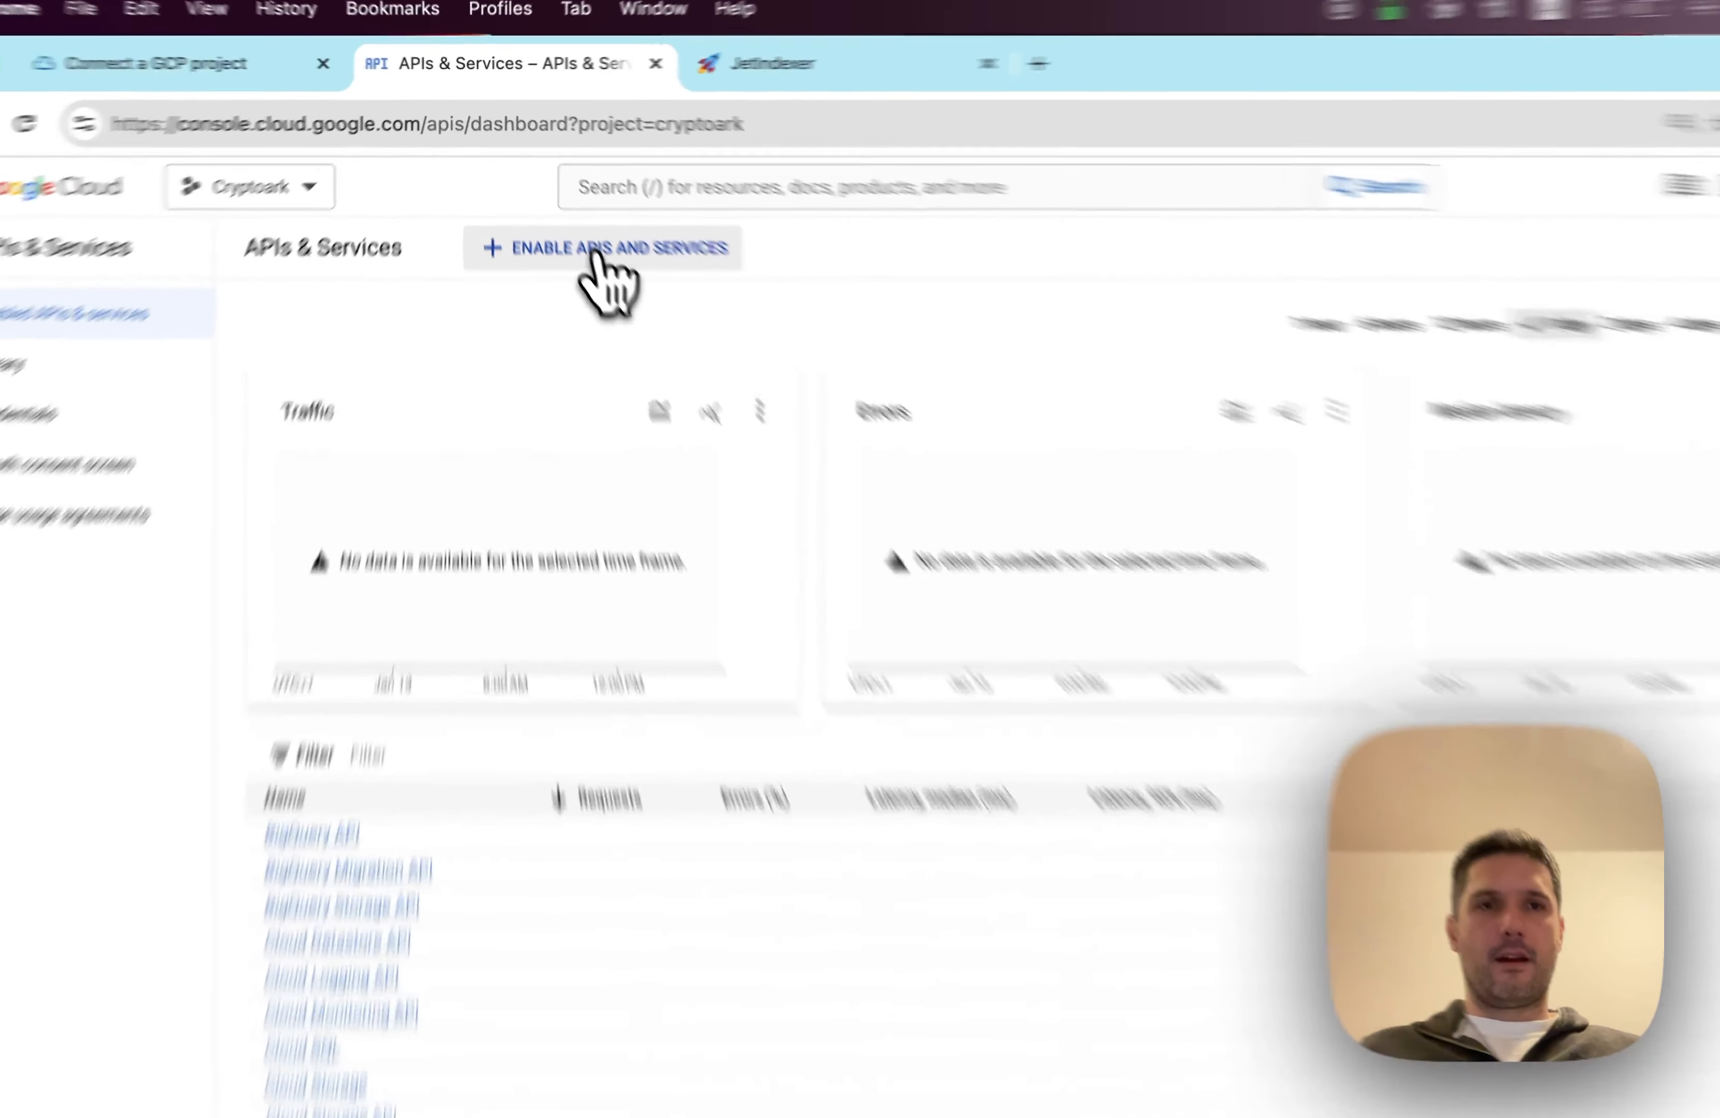
left_click(574, 217)
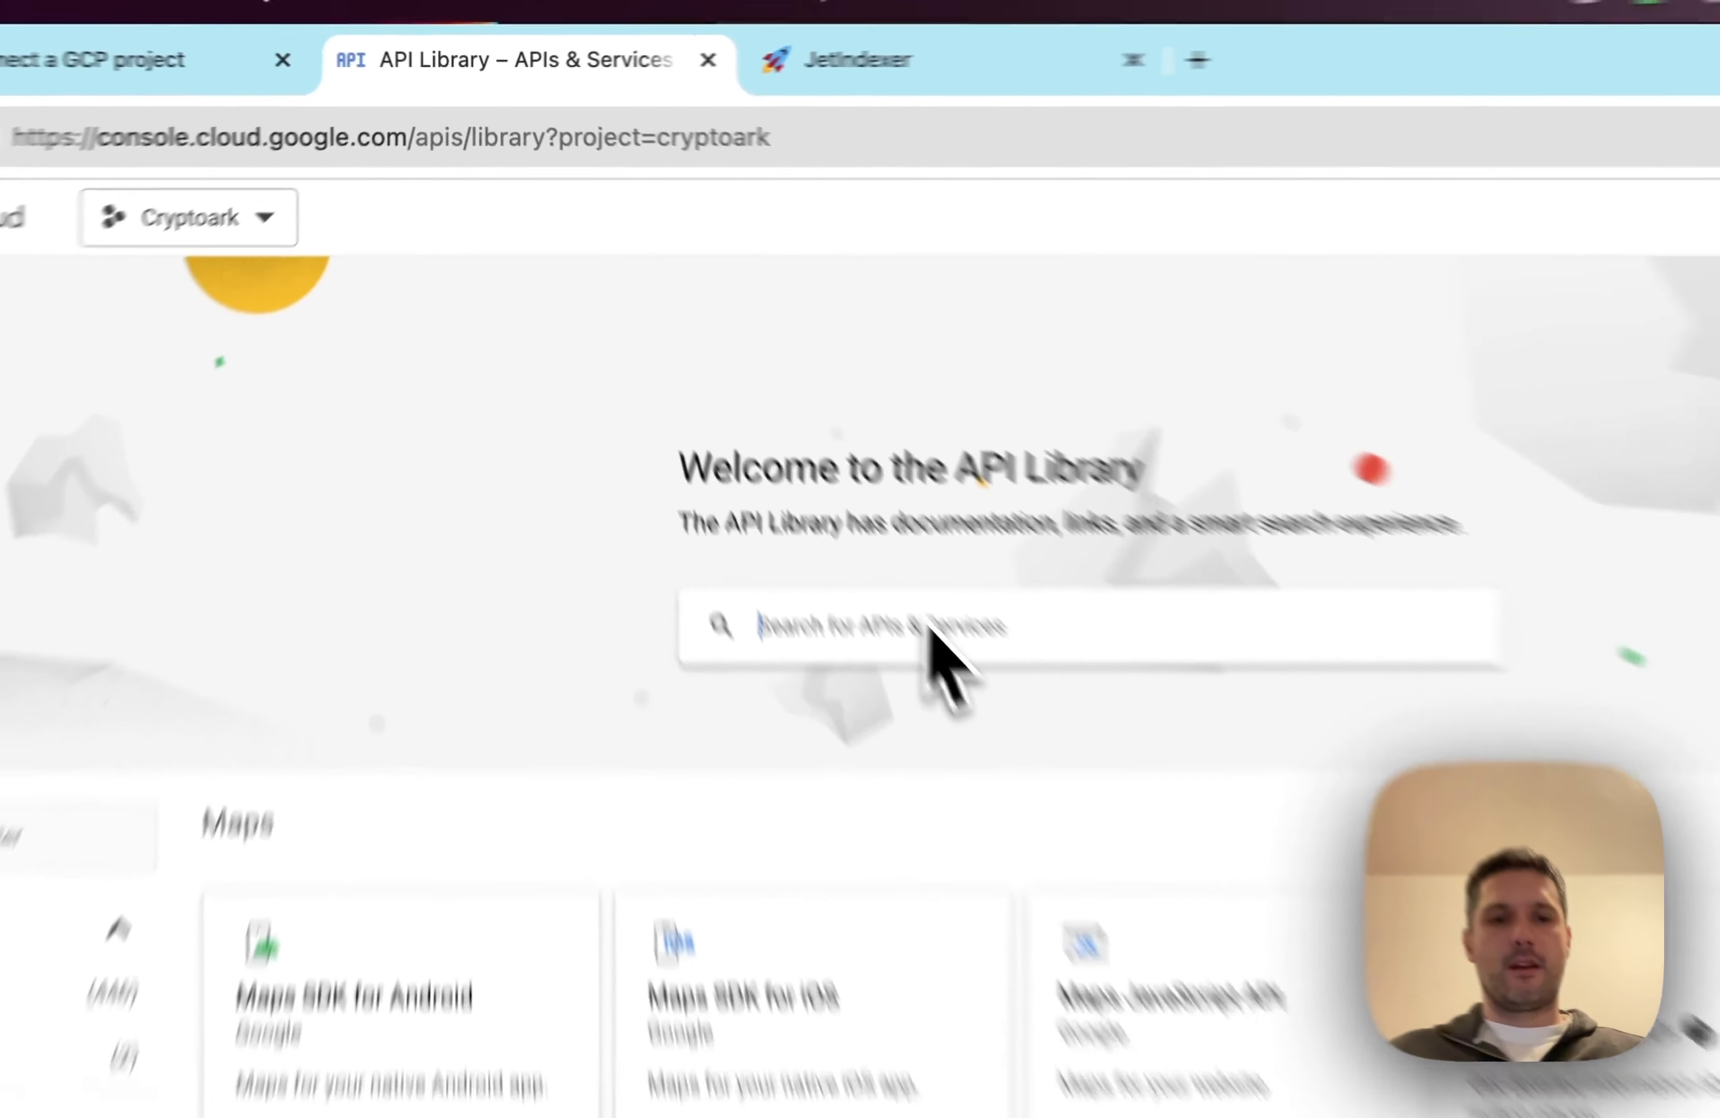
left_click(1049, 781)
type("Search Console")
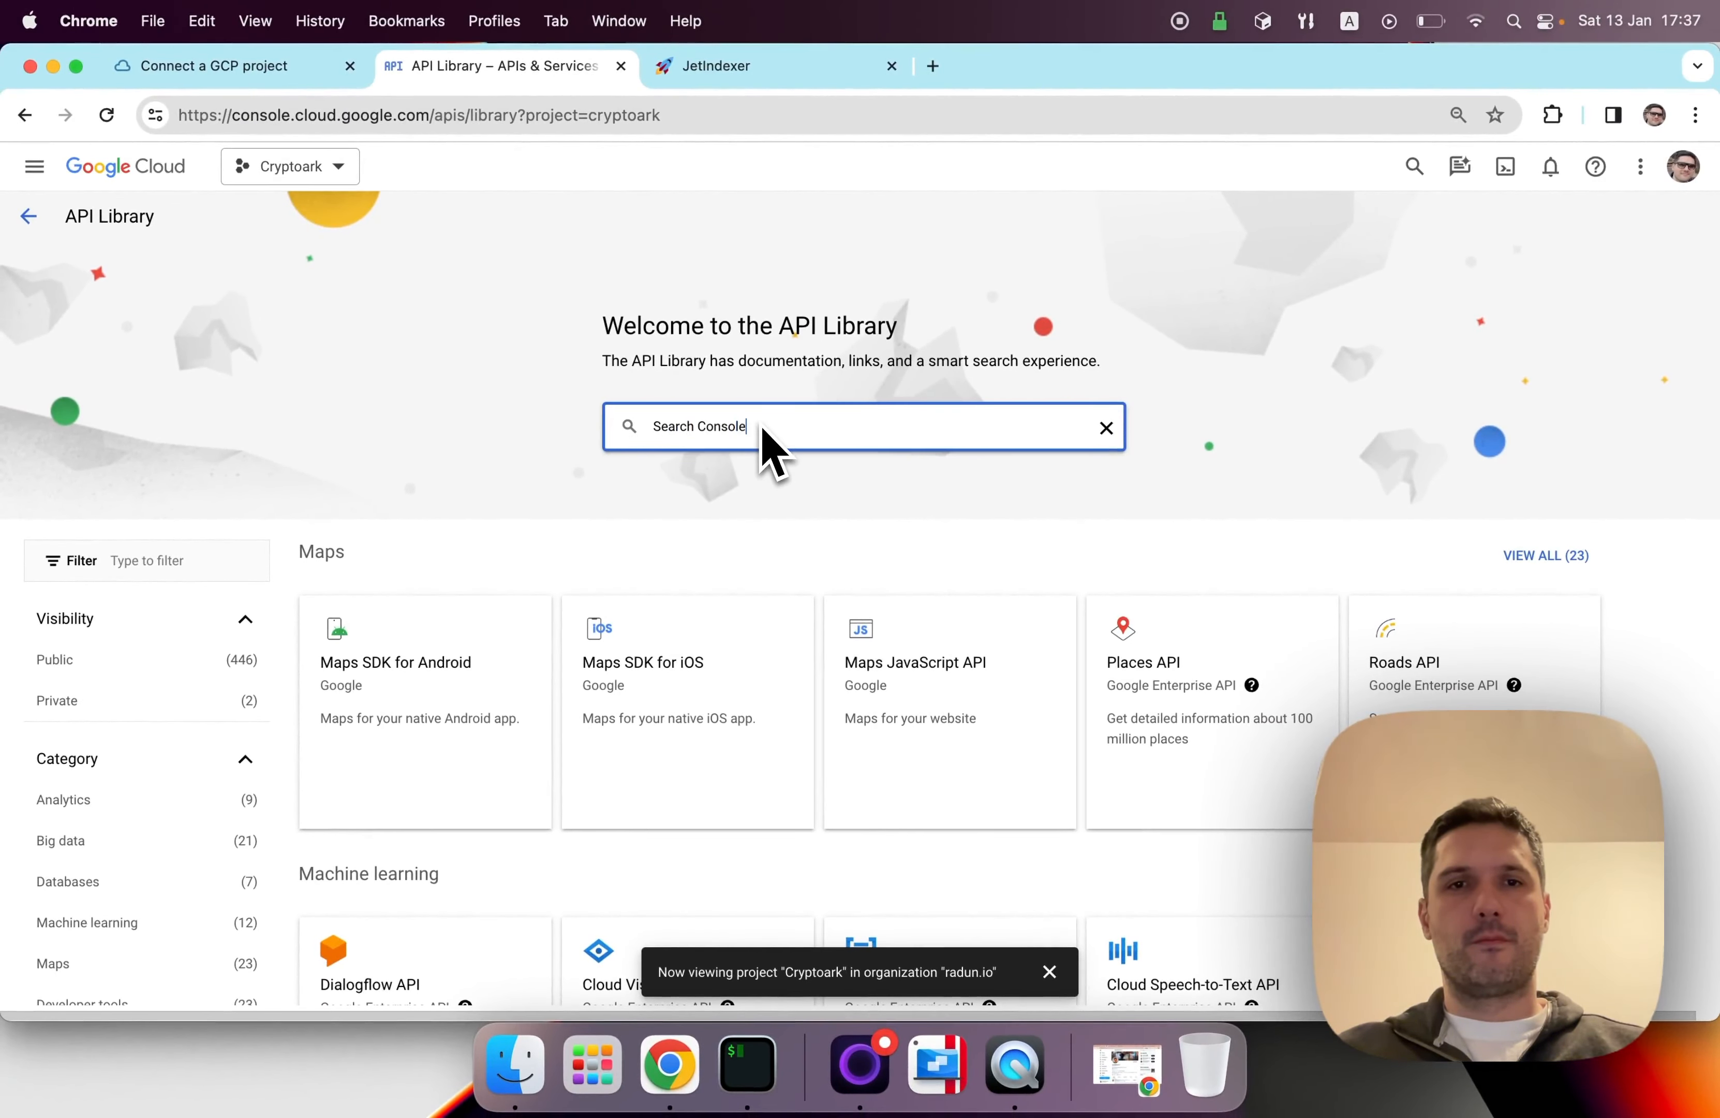
key("Return")
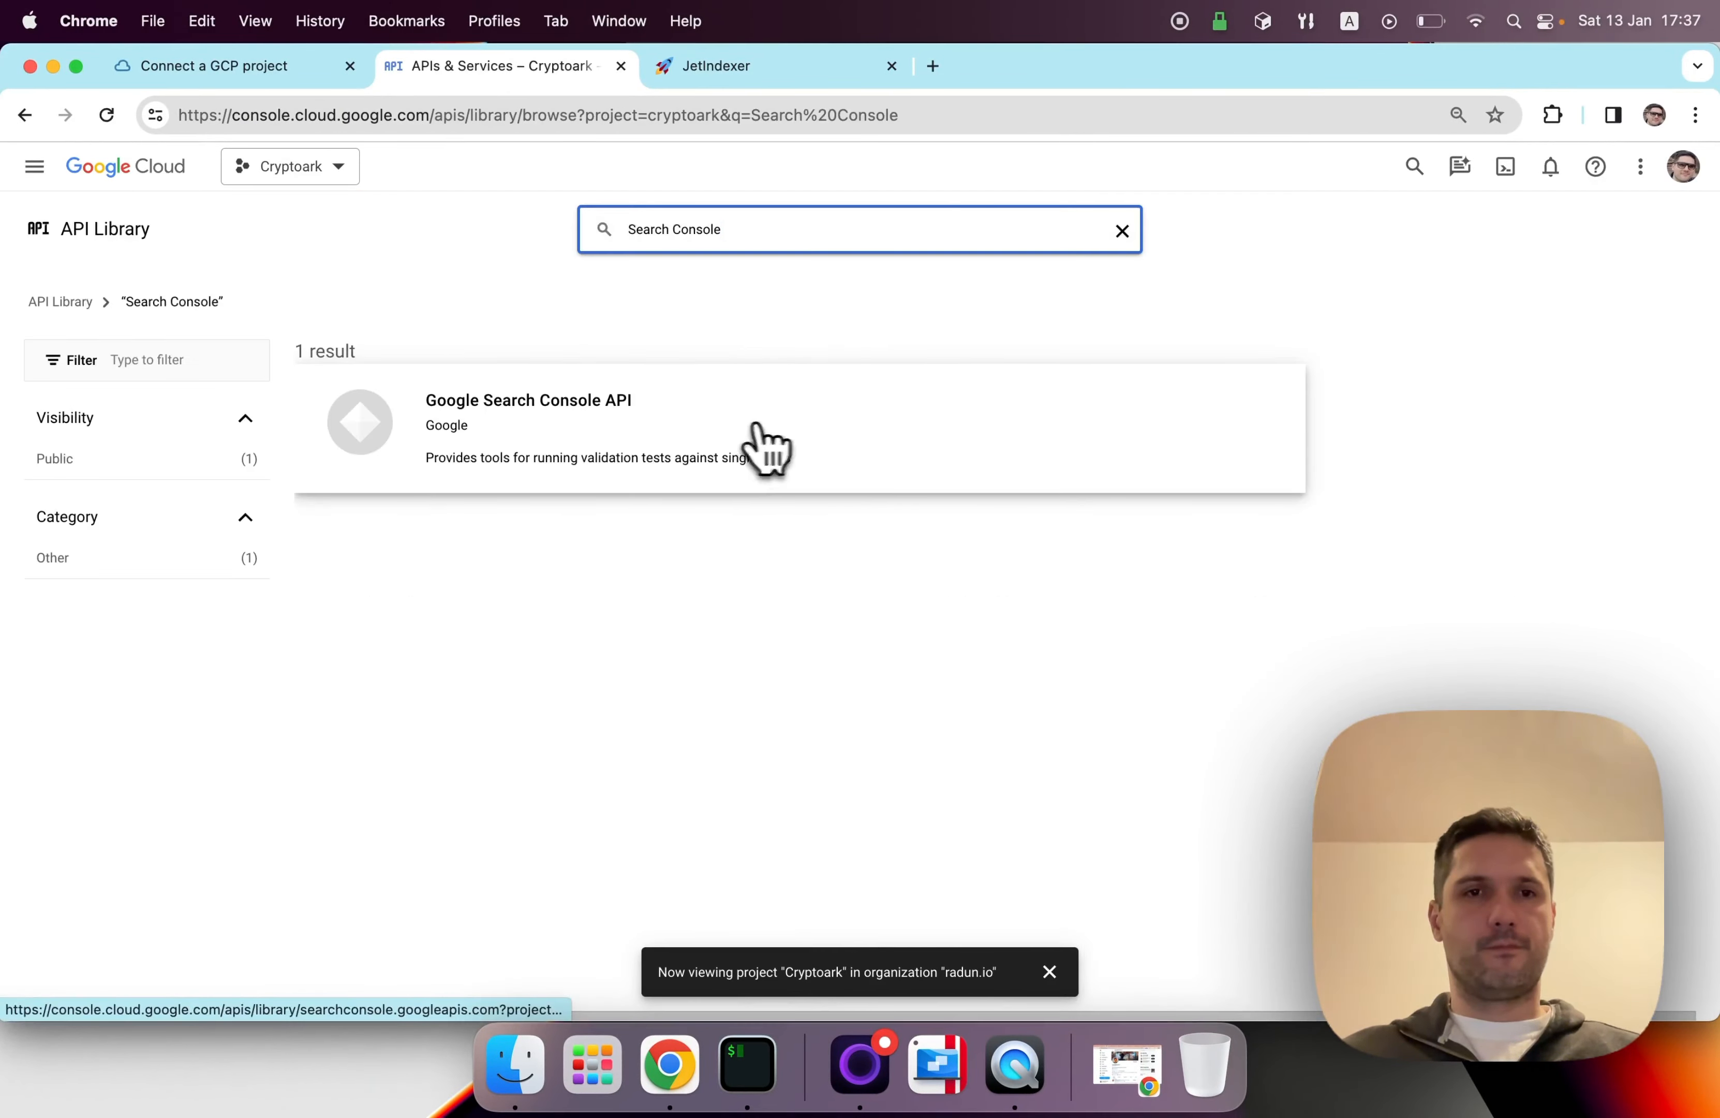
Enable the Google Search Console API for the Cryptoark project and return to the enabled APIs and services overview
left_click(512, 436)
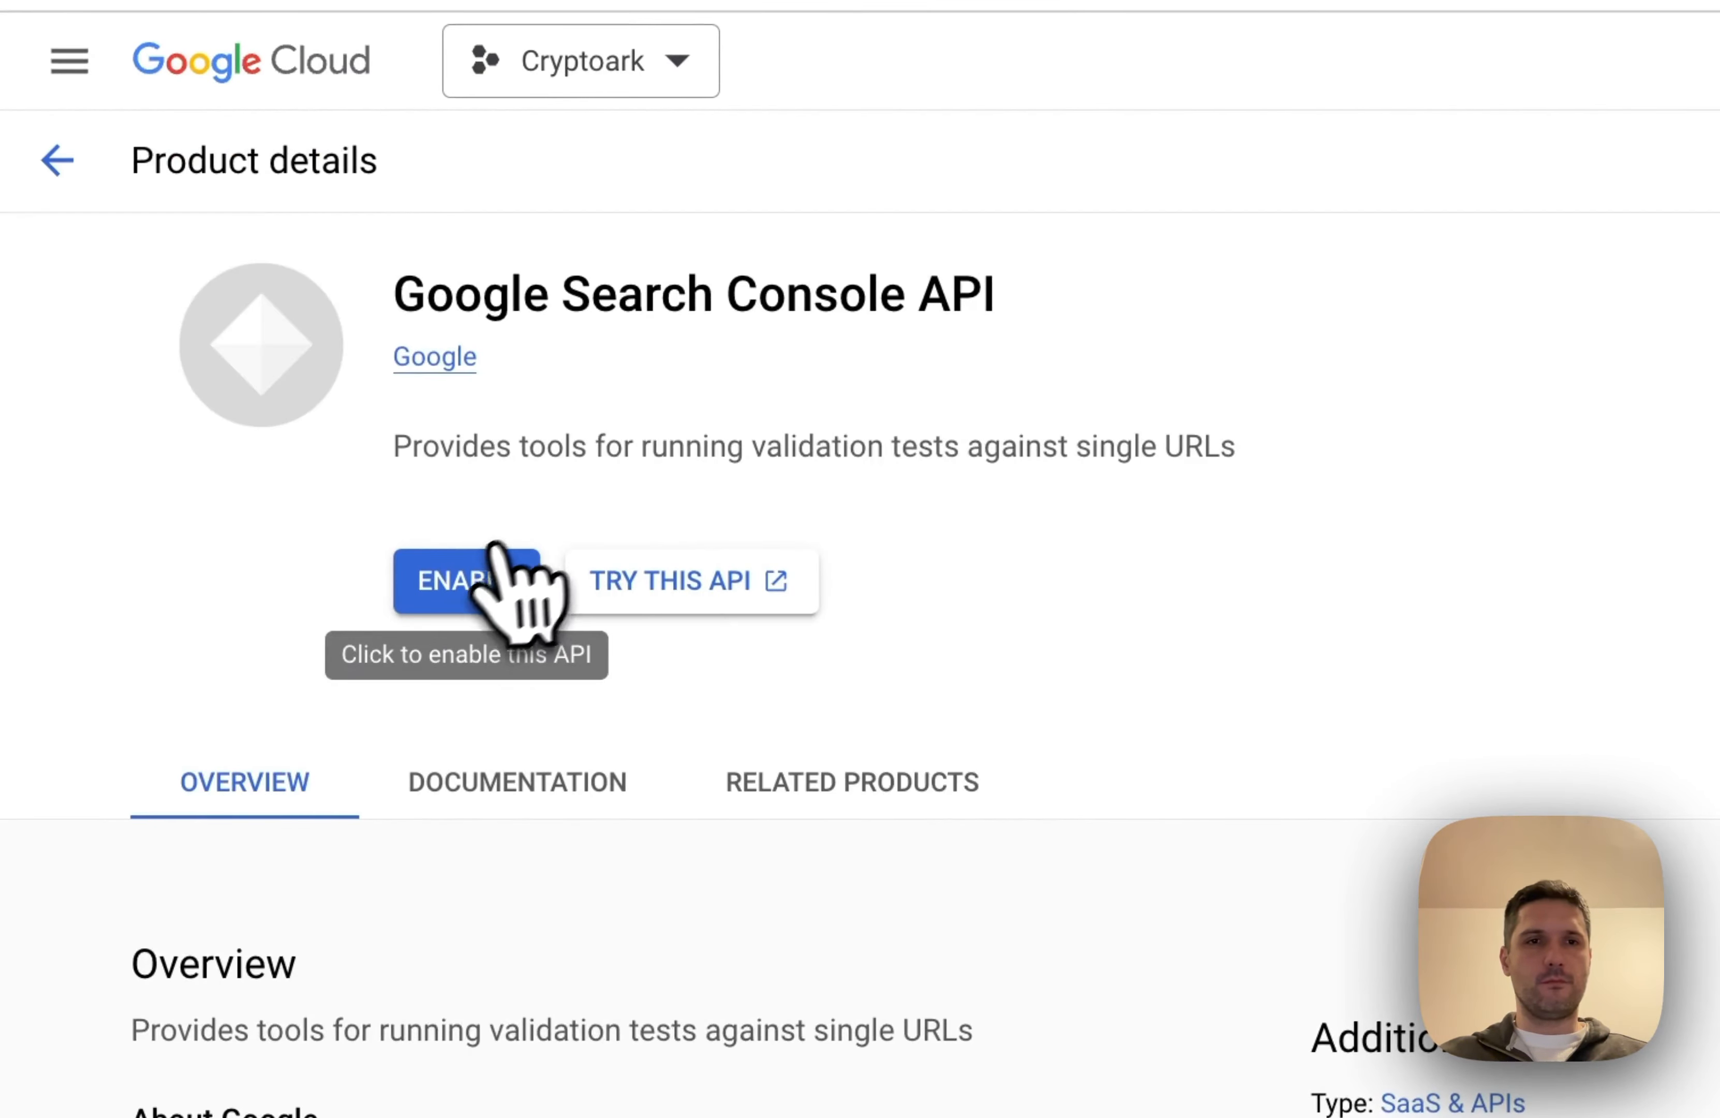
left_click(470, 599)
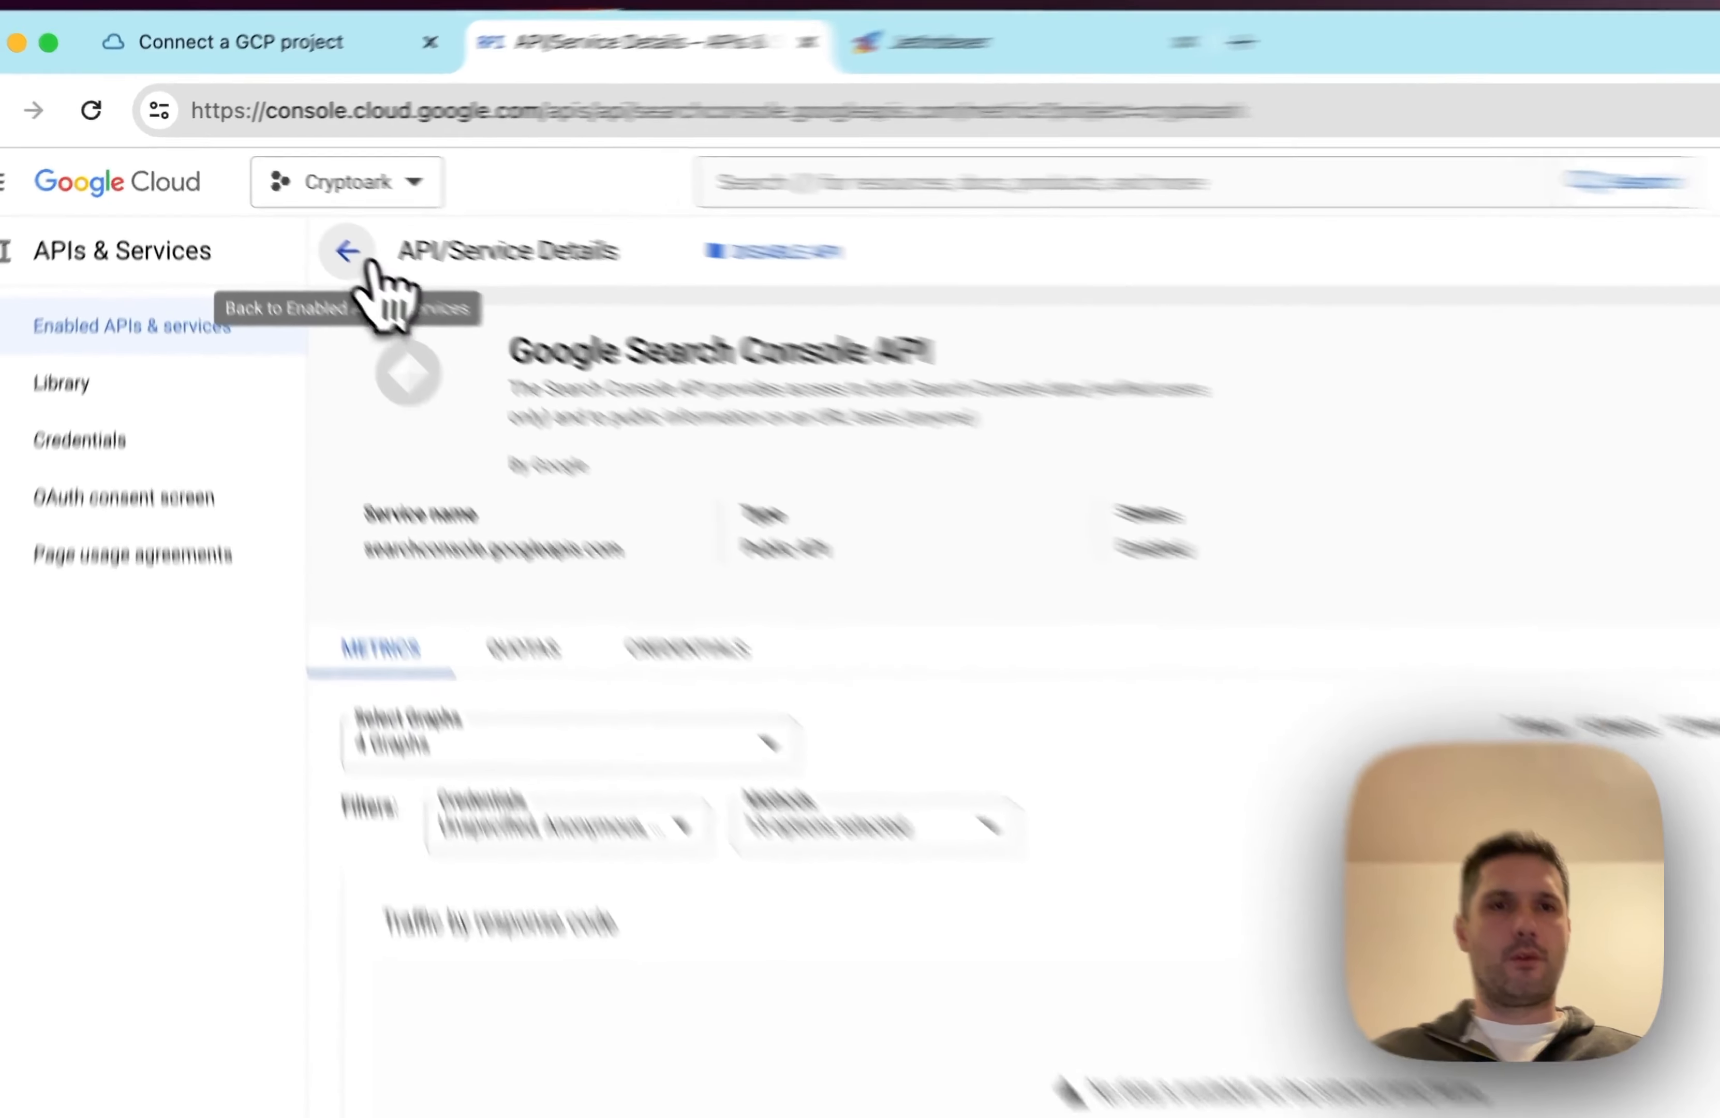
left_click(363, 260)
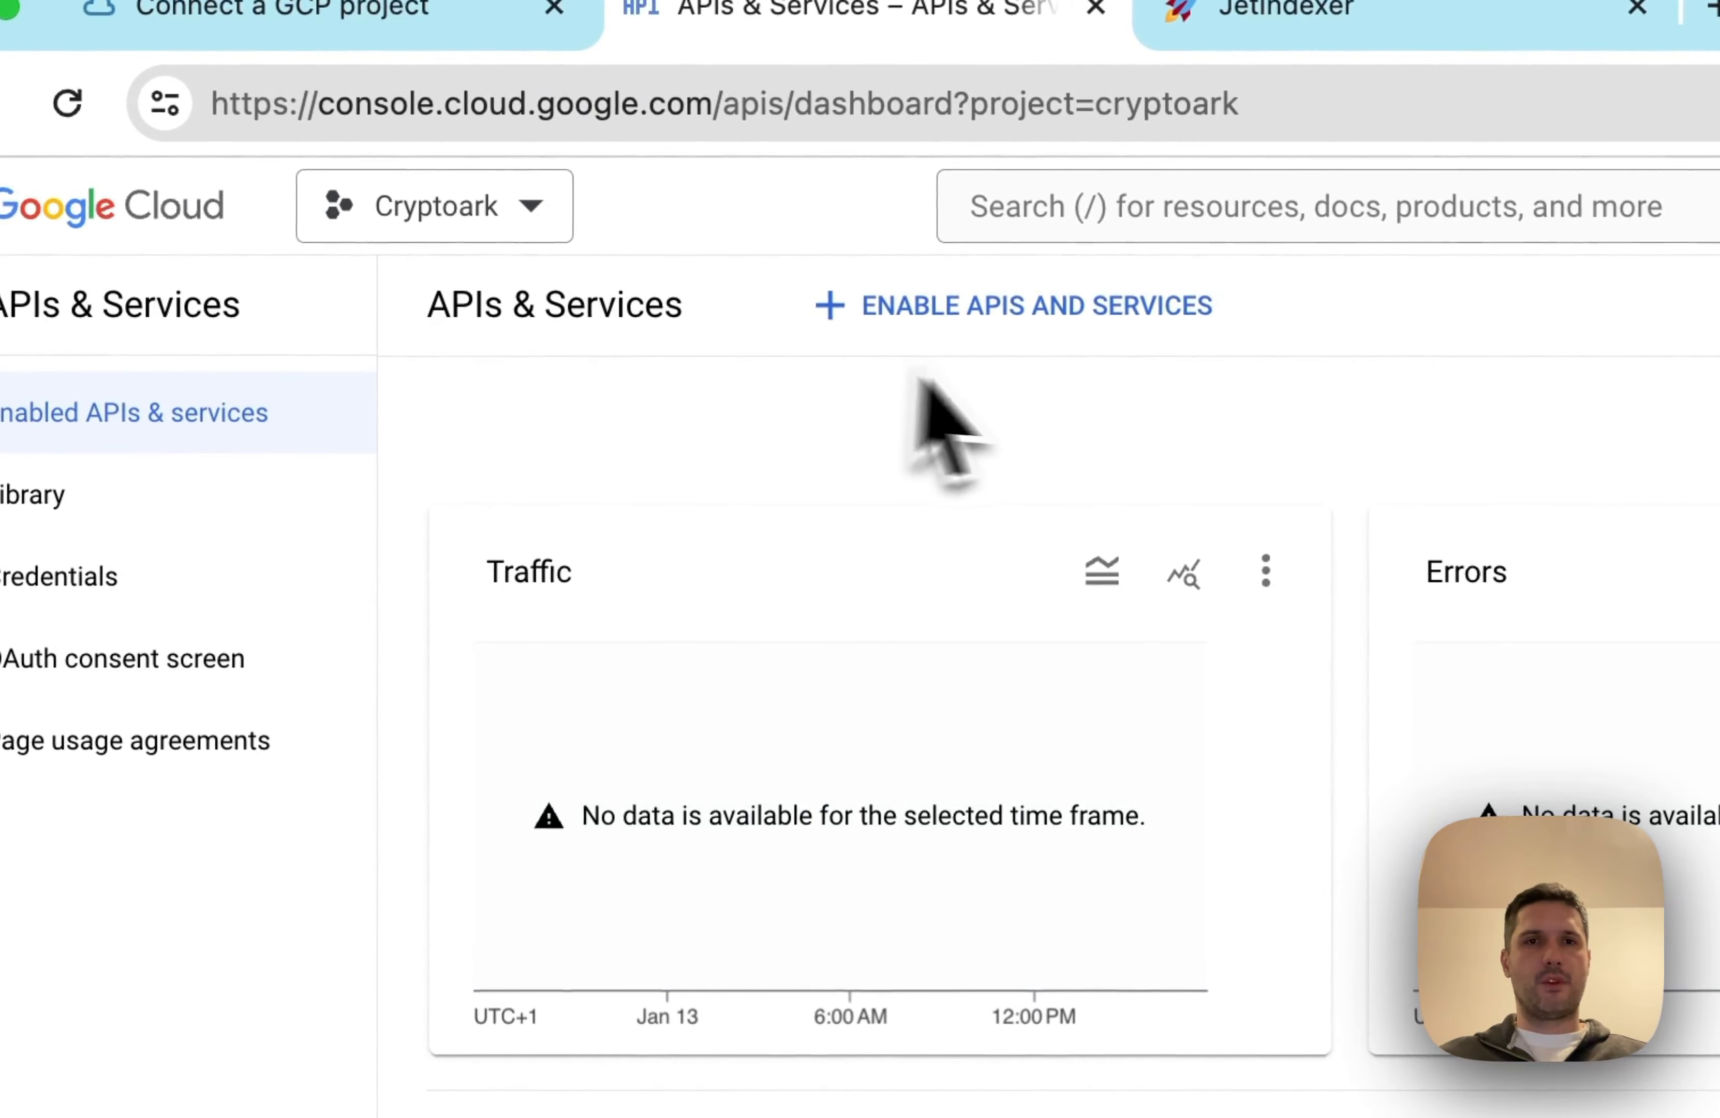
Search the API Library for Indexing and enable the Web Search Indexing API for the Cryptoark project
left_click(1067, 335)
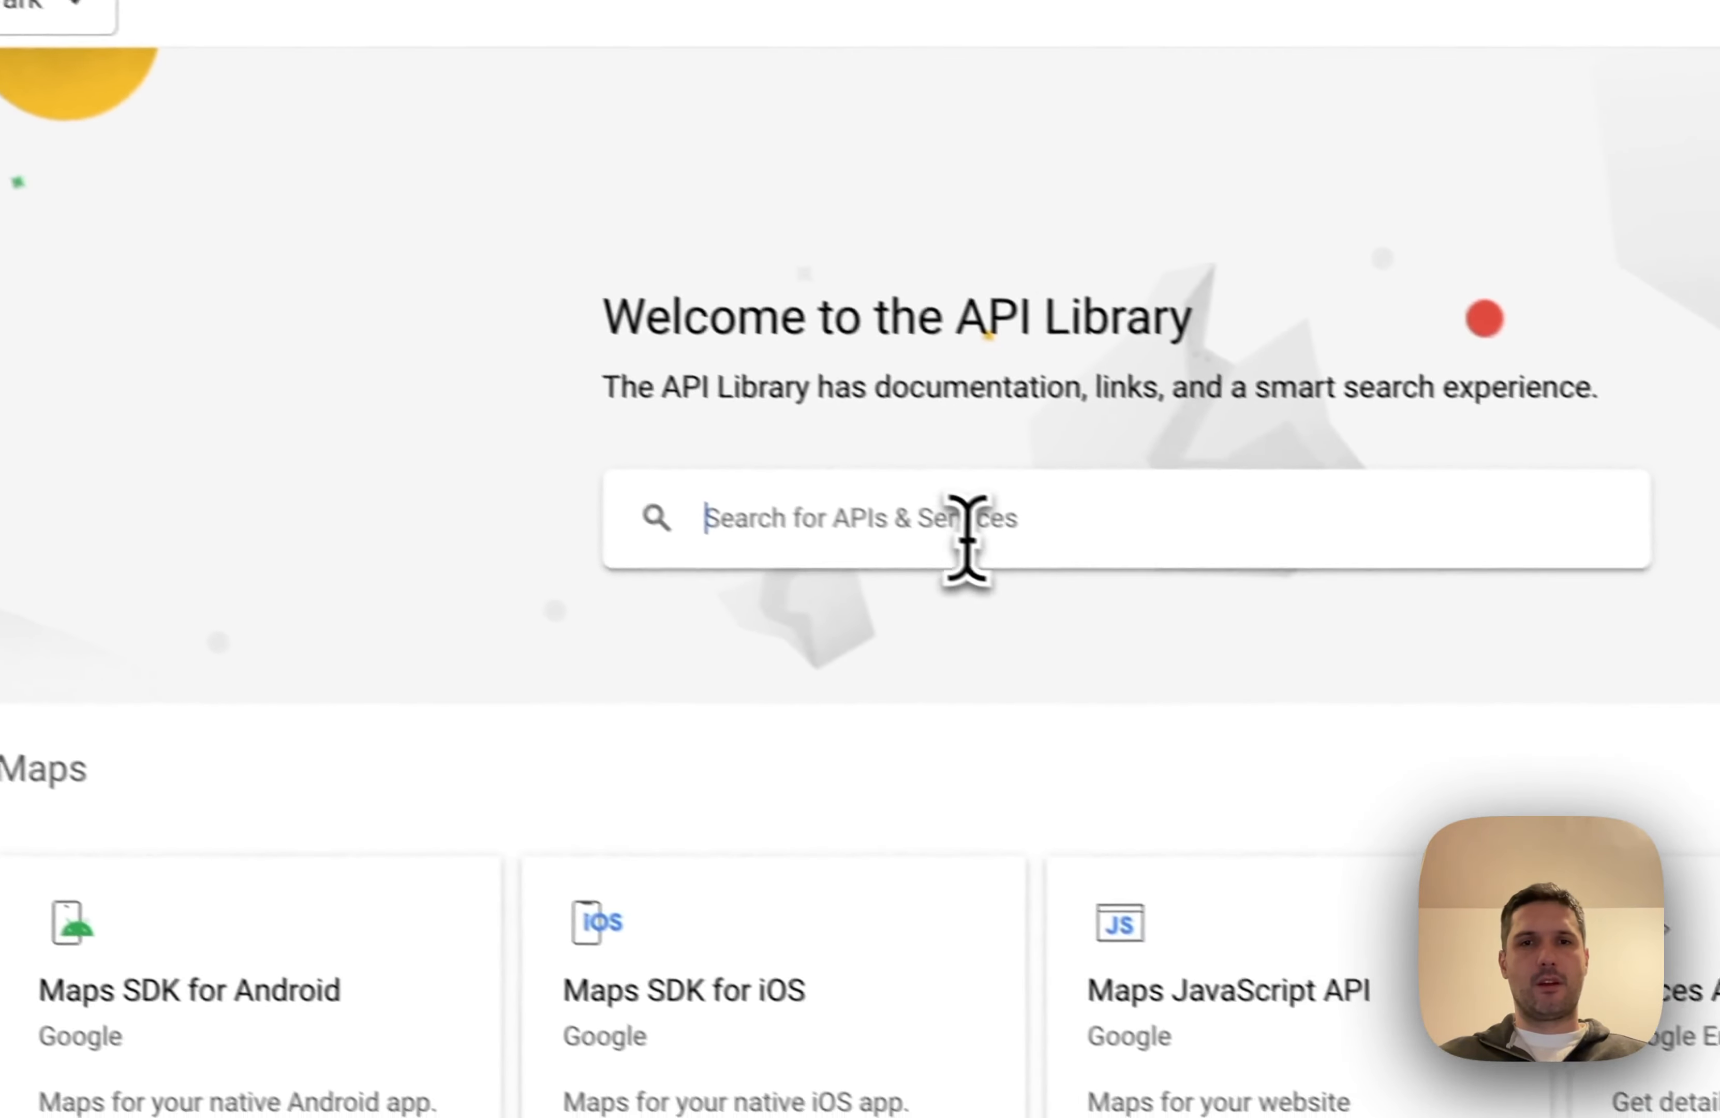
left_click(926, 508)
type("Indexing")
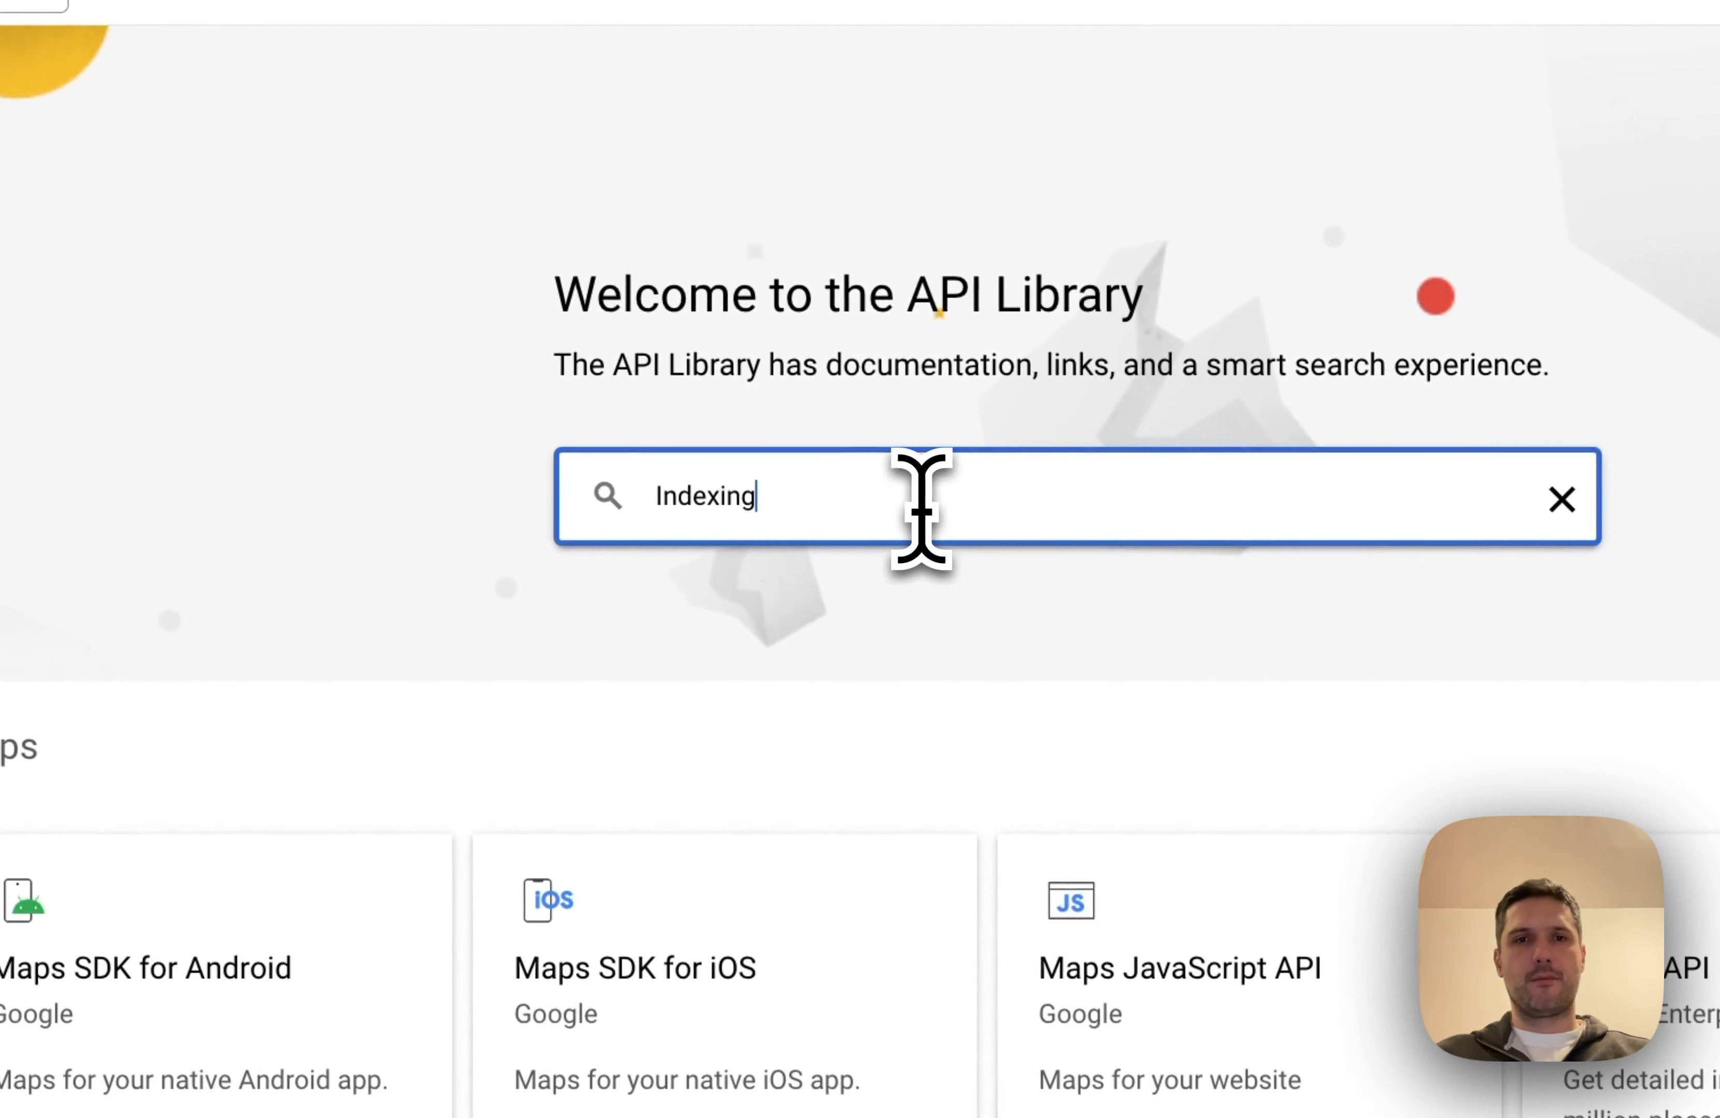
key("Return")
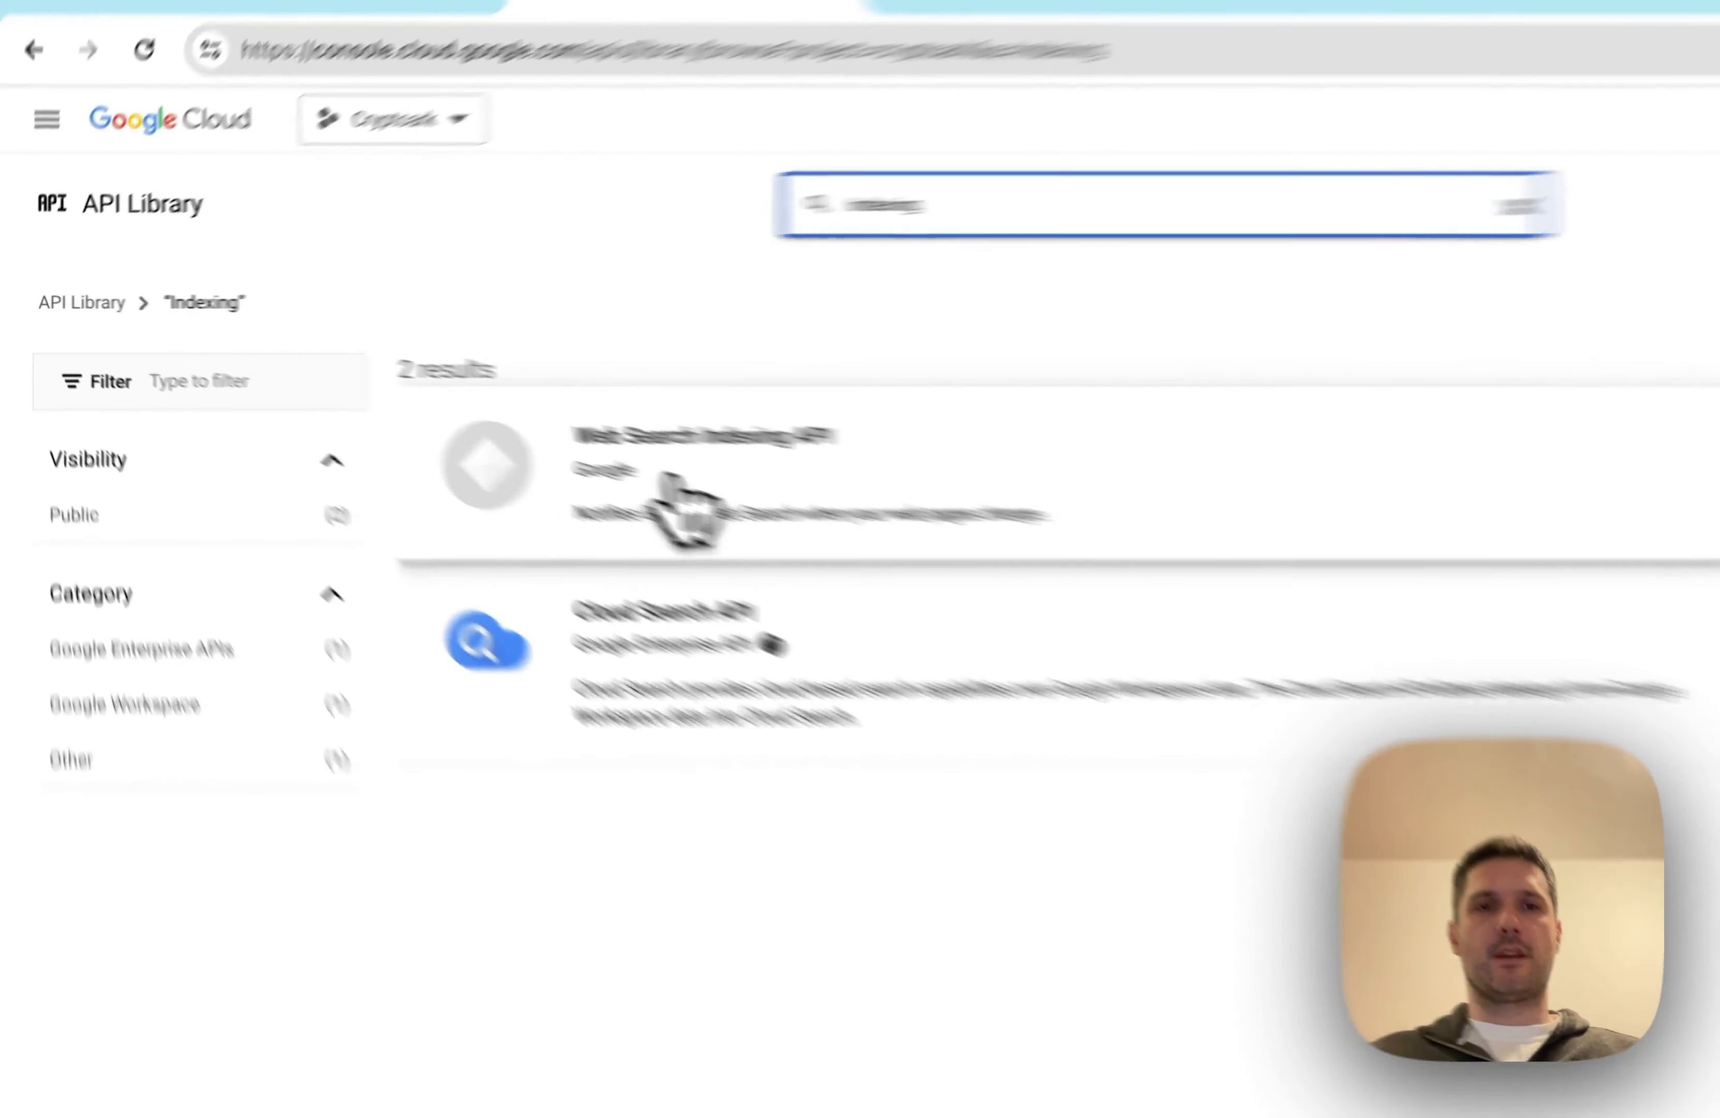
left_click(500, 434)
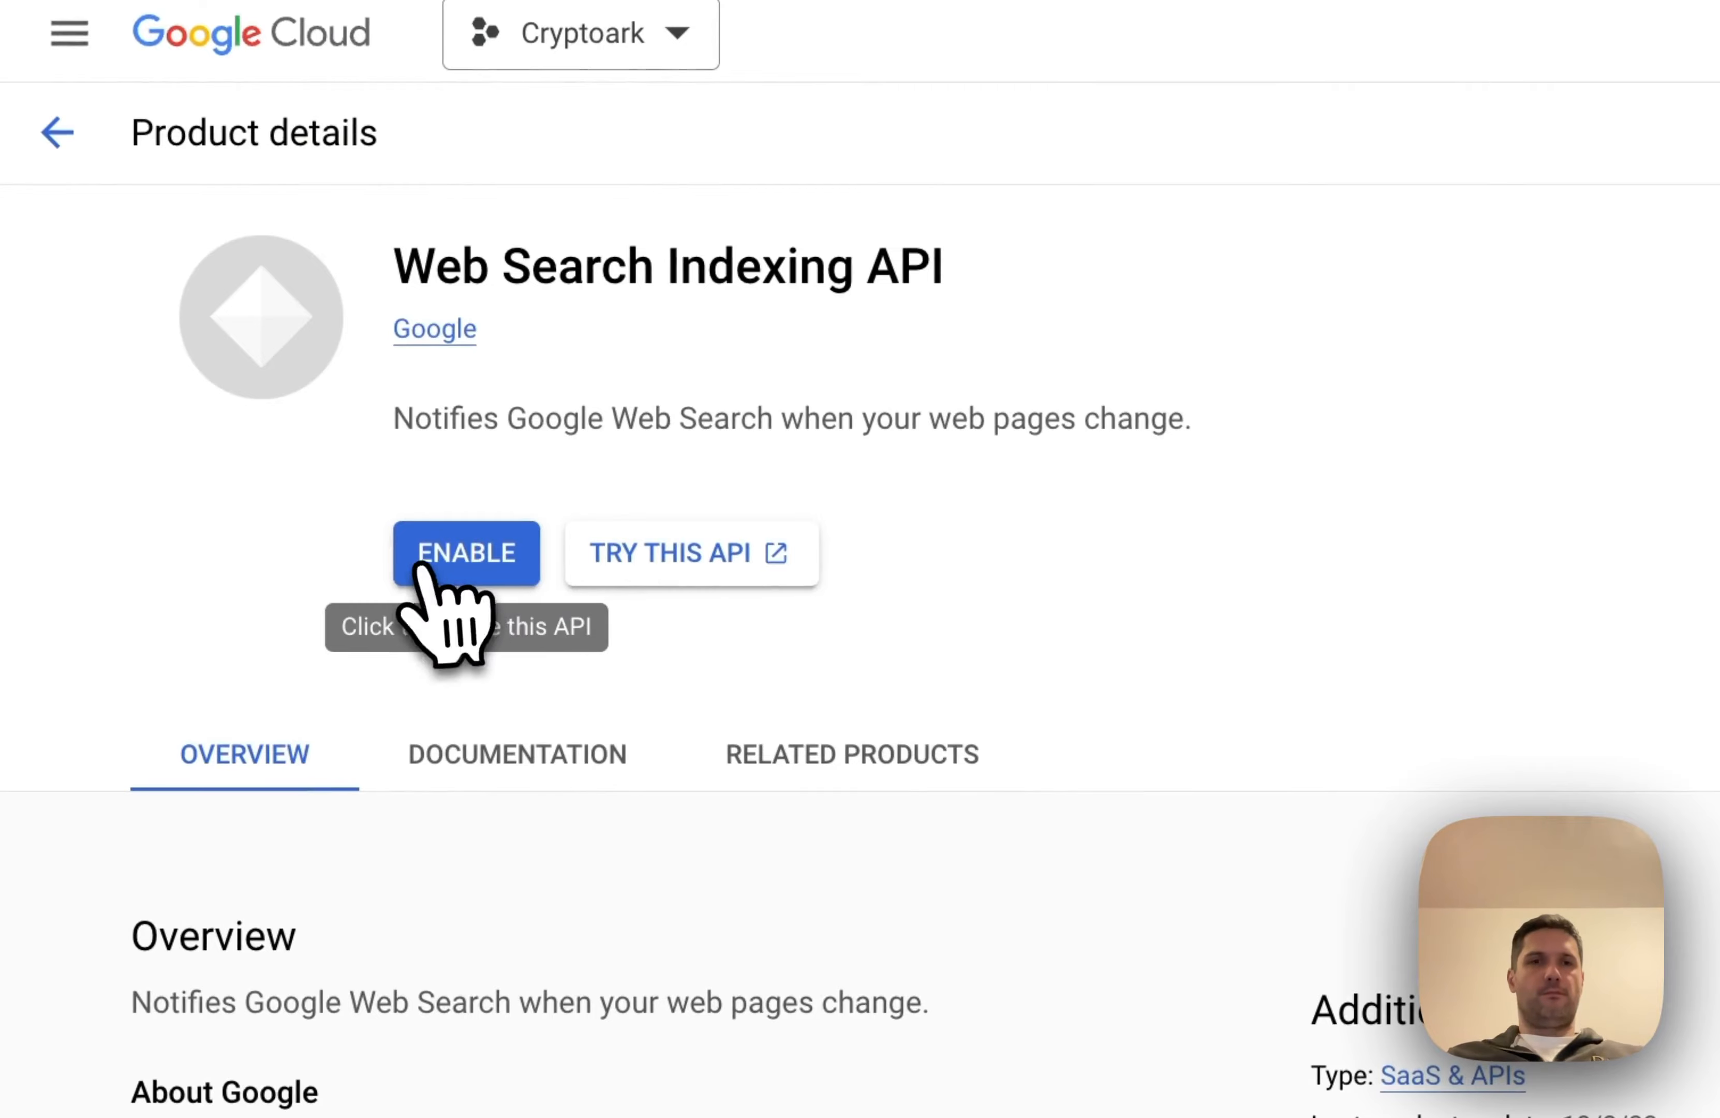
left_click(467, 555)
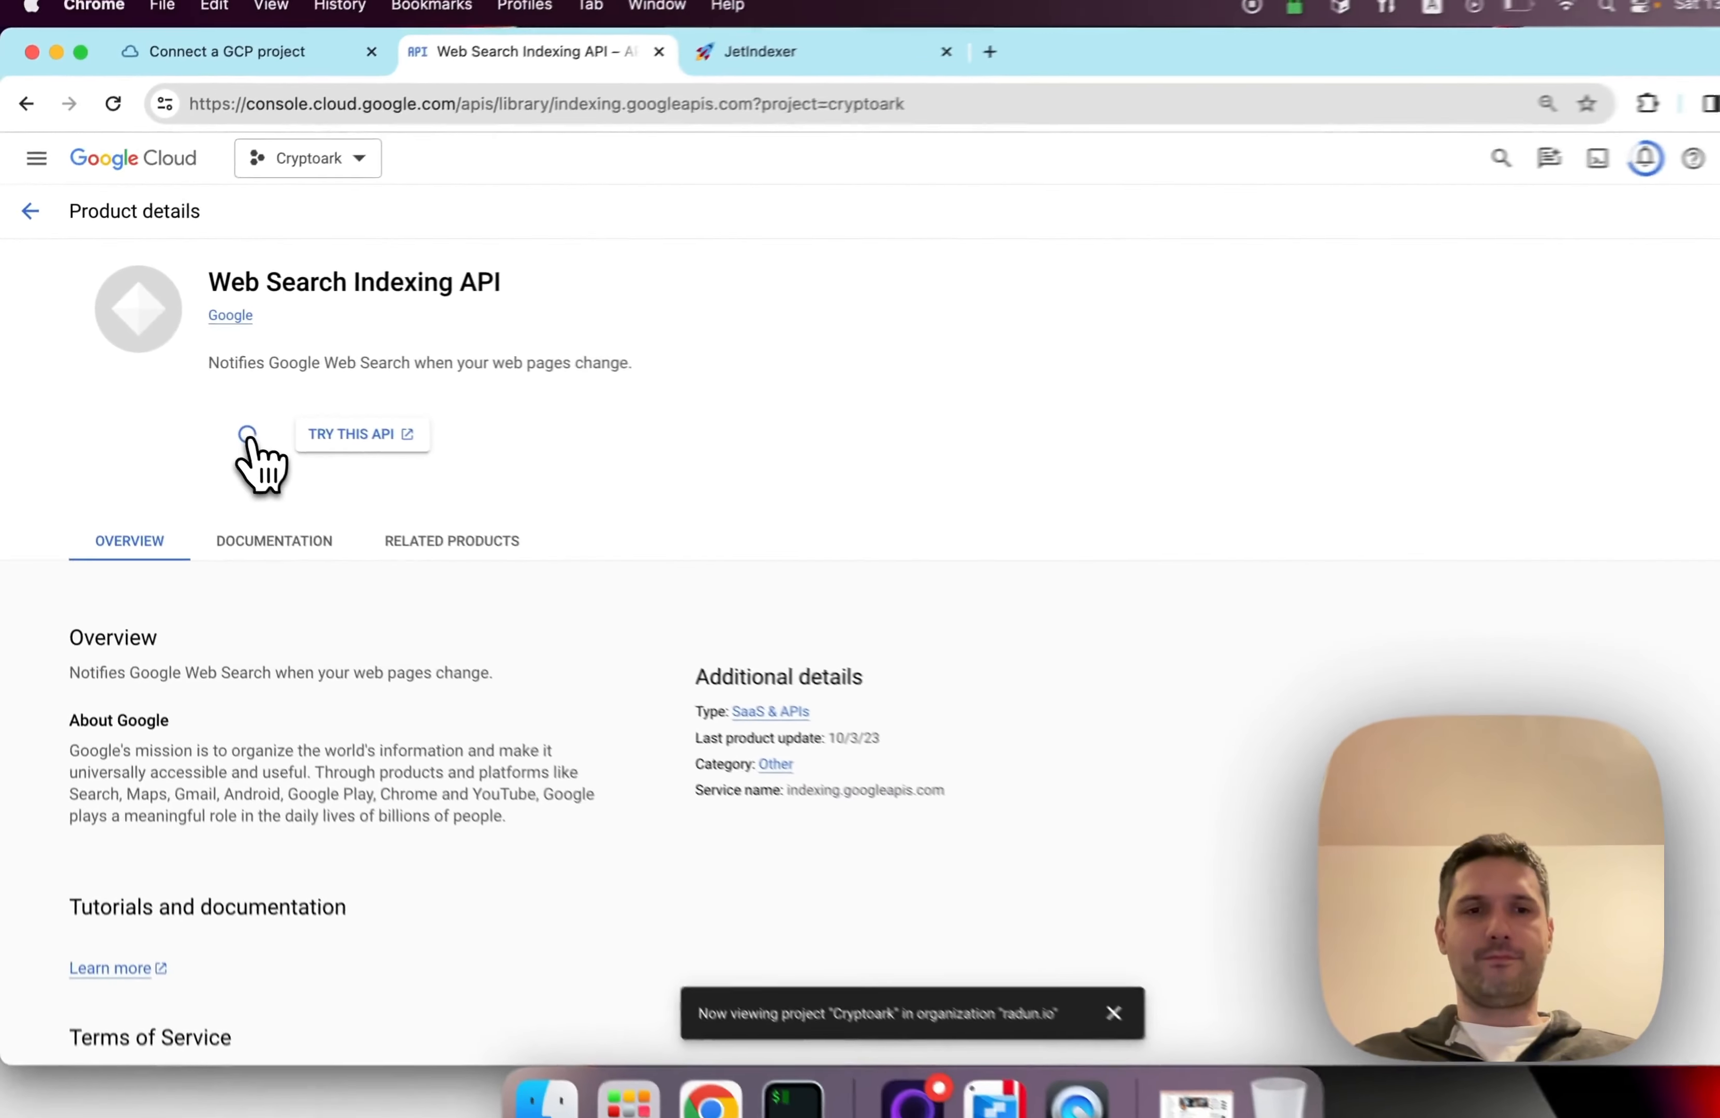
Read the guide's section on adding the GCP project into Jetindexer and check the Web Search Indexing API's status in Google Cloud
left_click(211, 83)
scroll(288, 435, "down", 10)
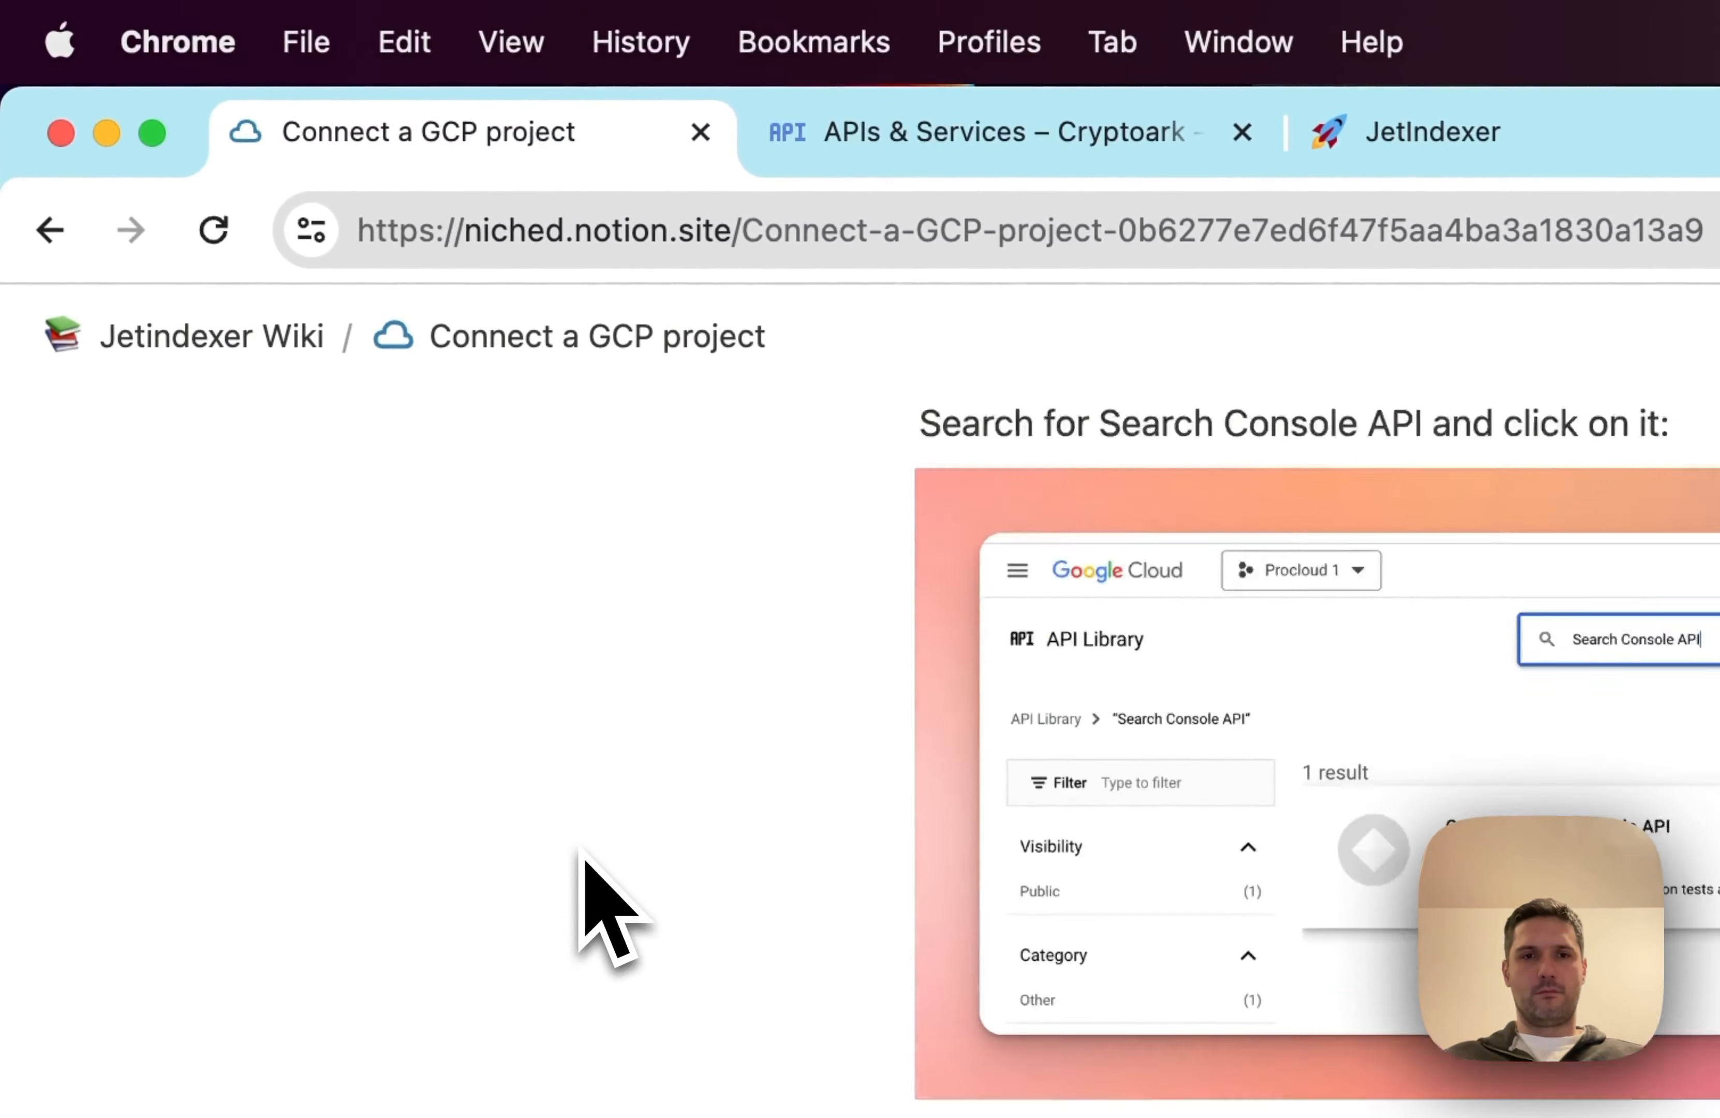
scroll(580, 856, "down", 15)
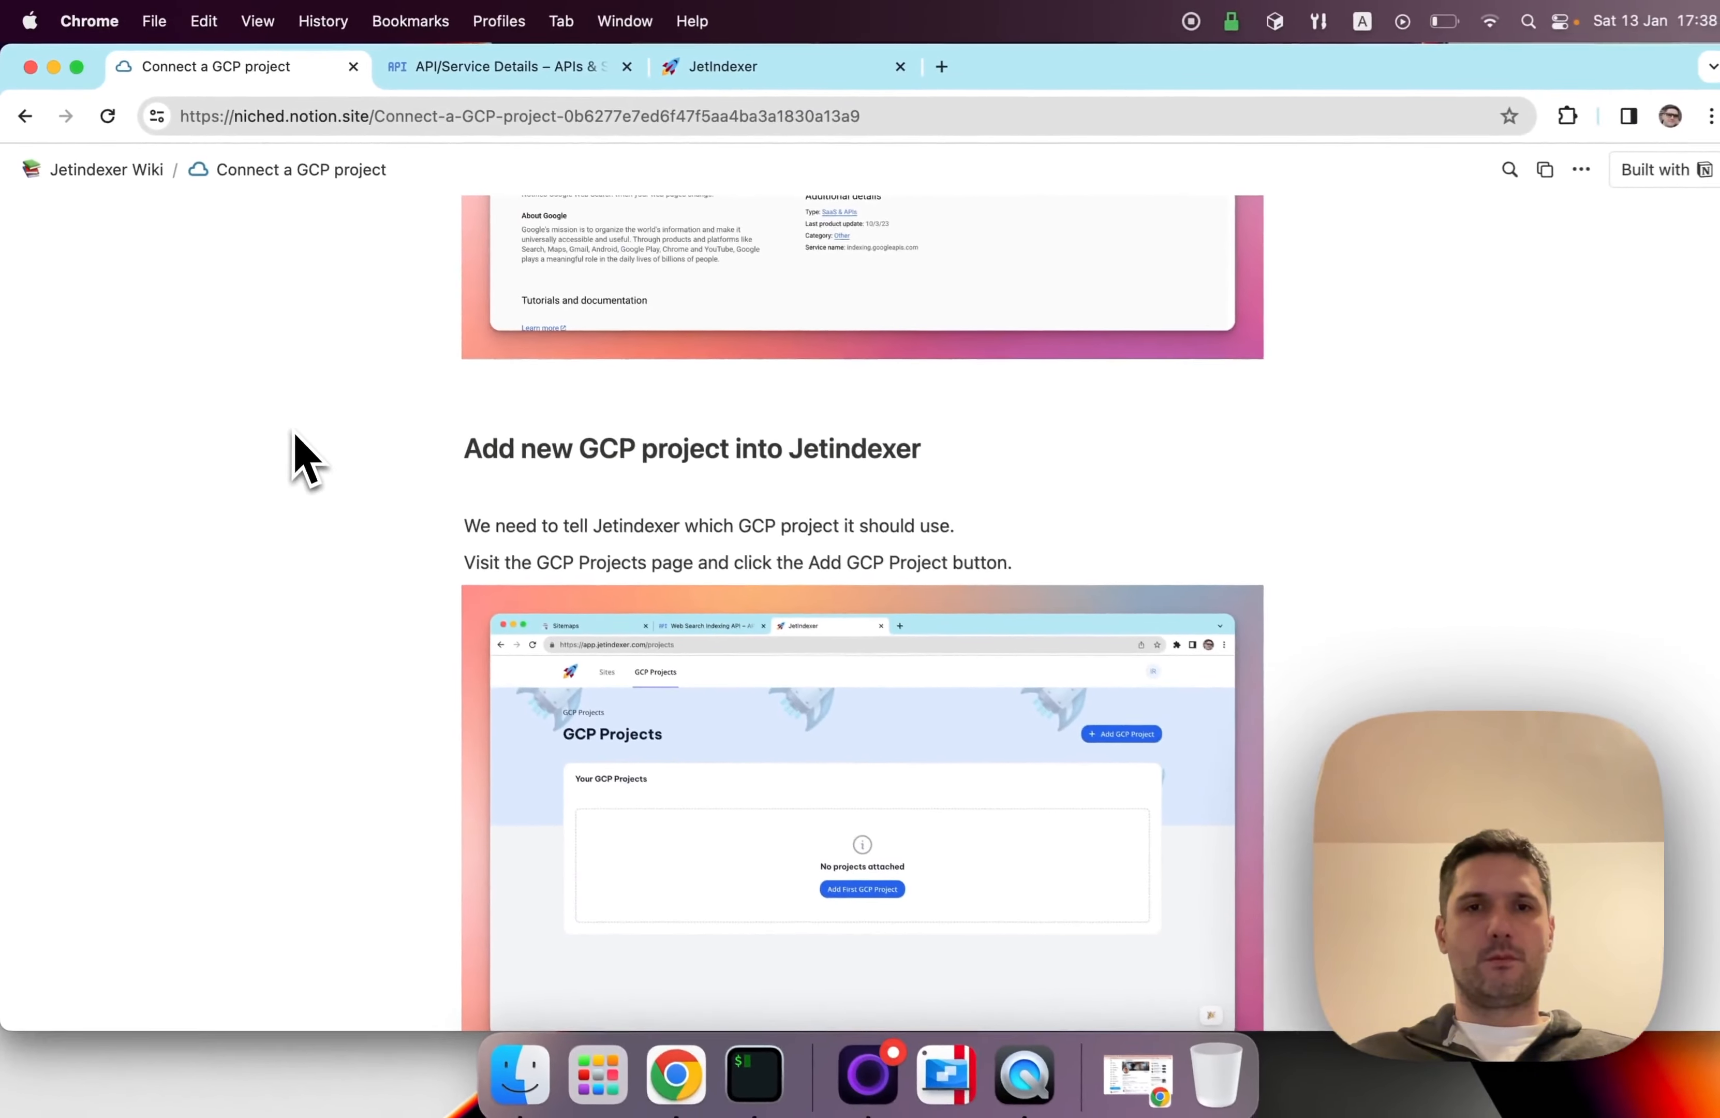
scroll(294, 435, "down", 5)
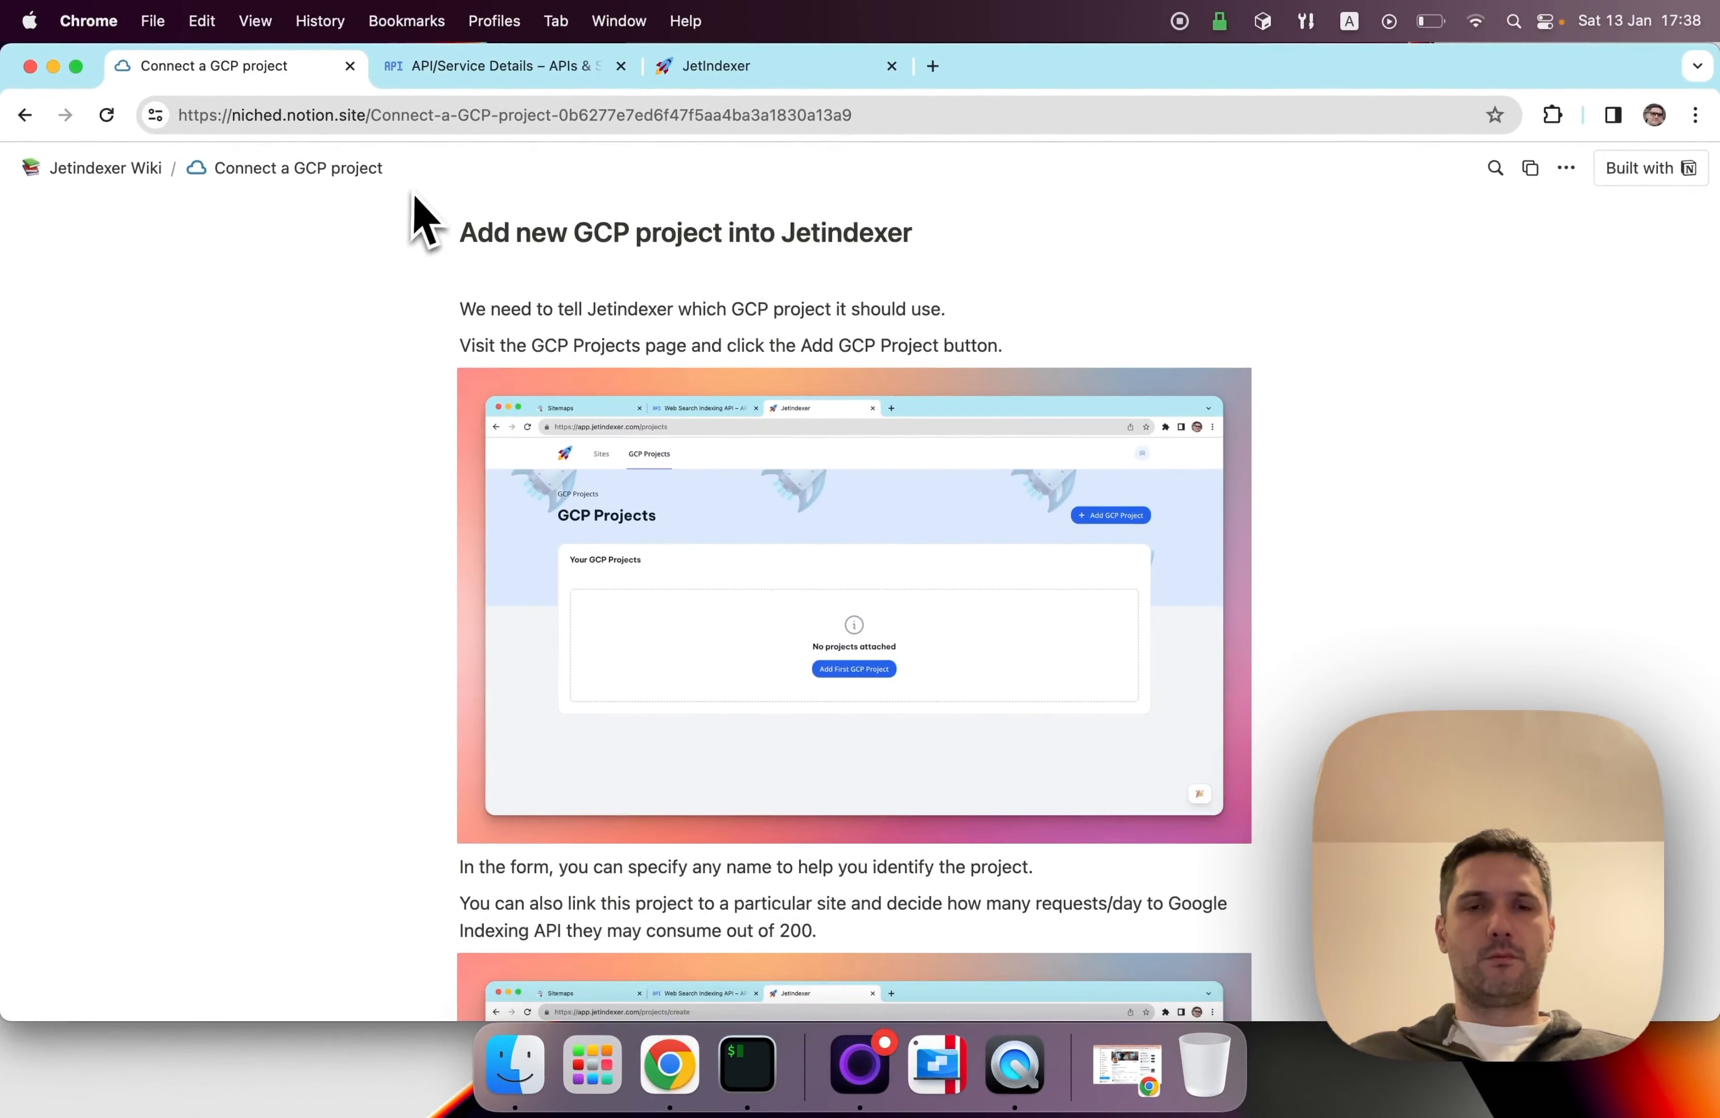
left_click(472, 73)
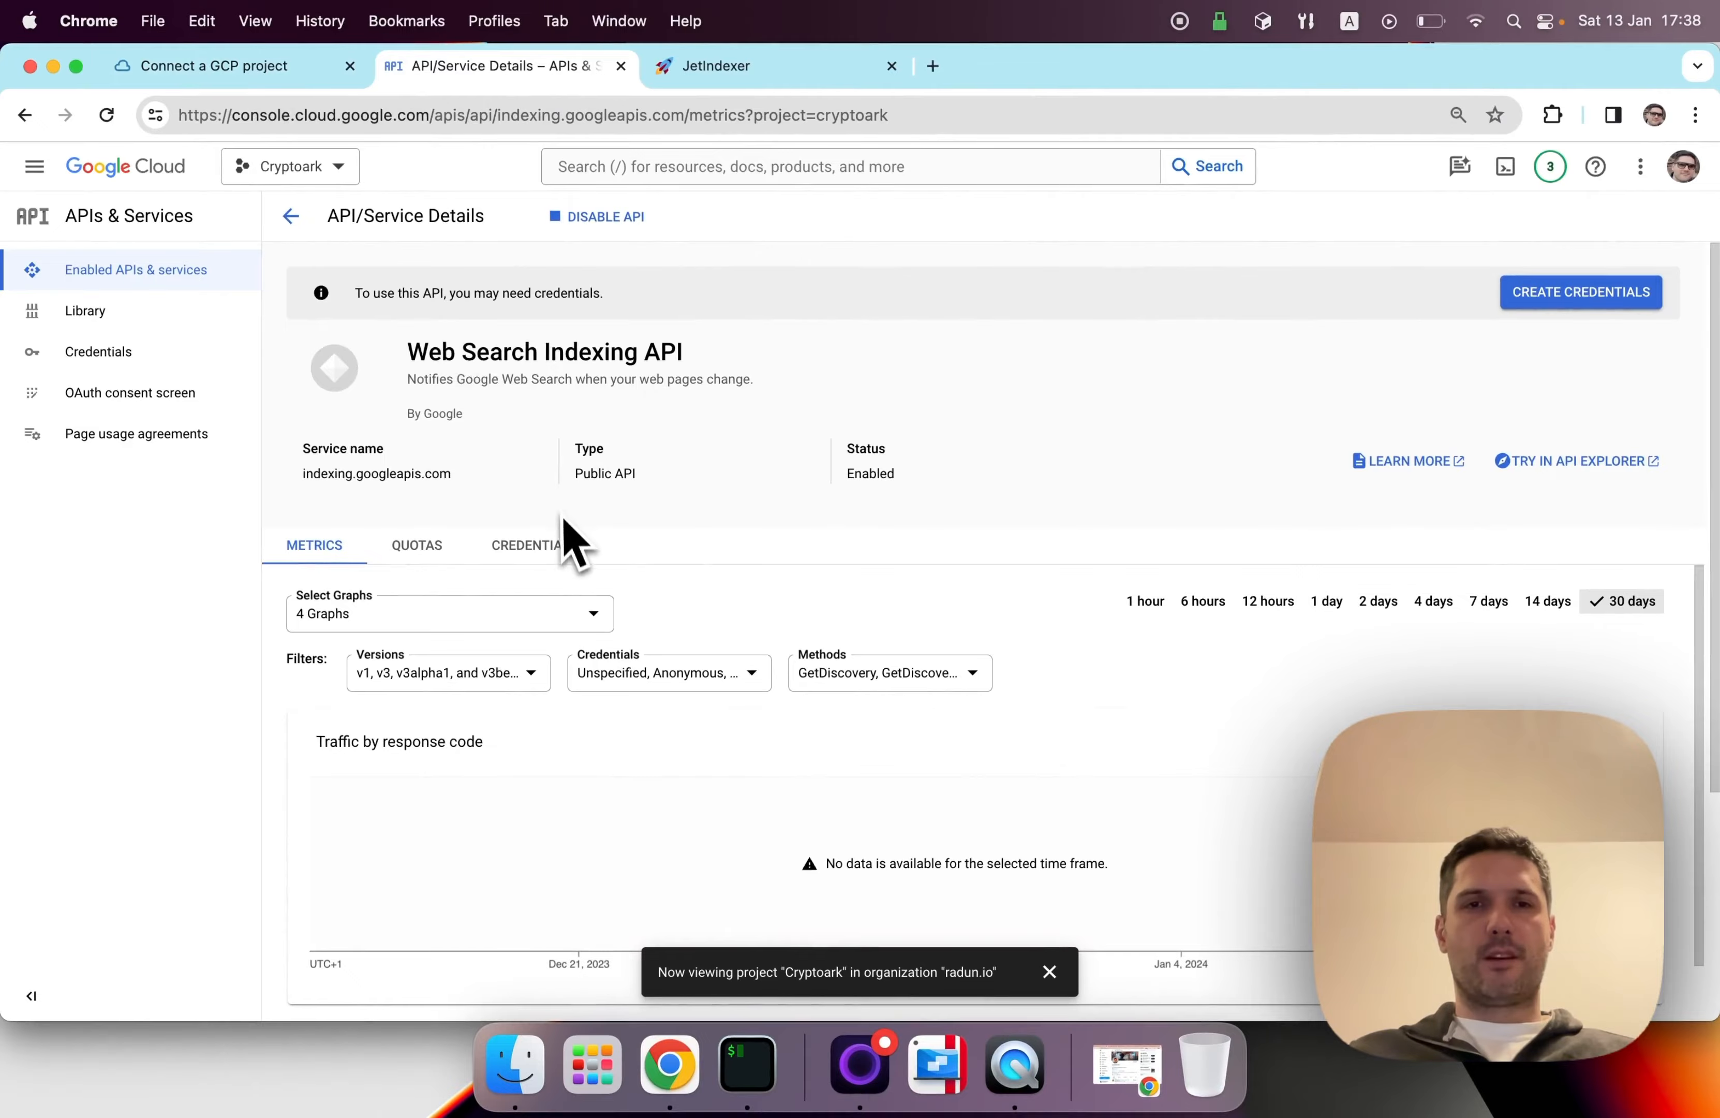
left_click(283, 67)
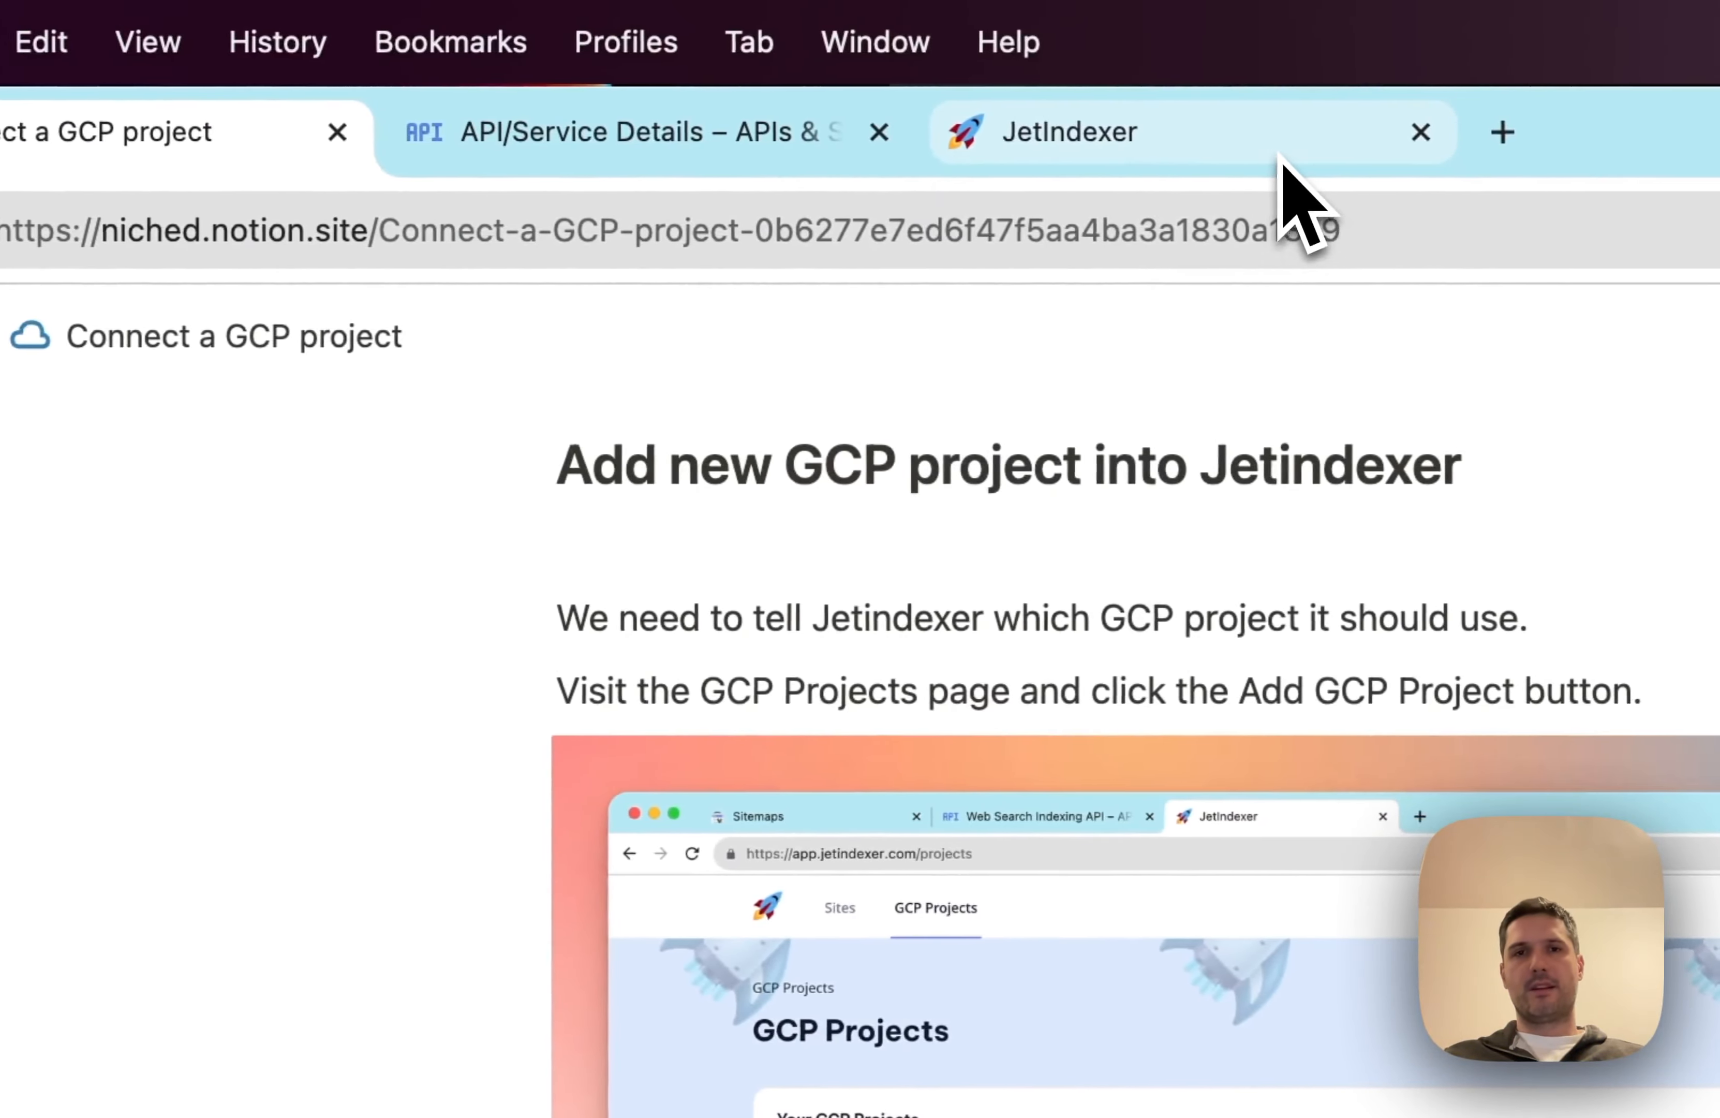
Switch to JetIndexer, start adding a GCP project and name it Cryptoark
left_click(1342, 154)
left_click(573, 363)
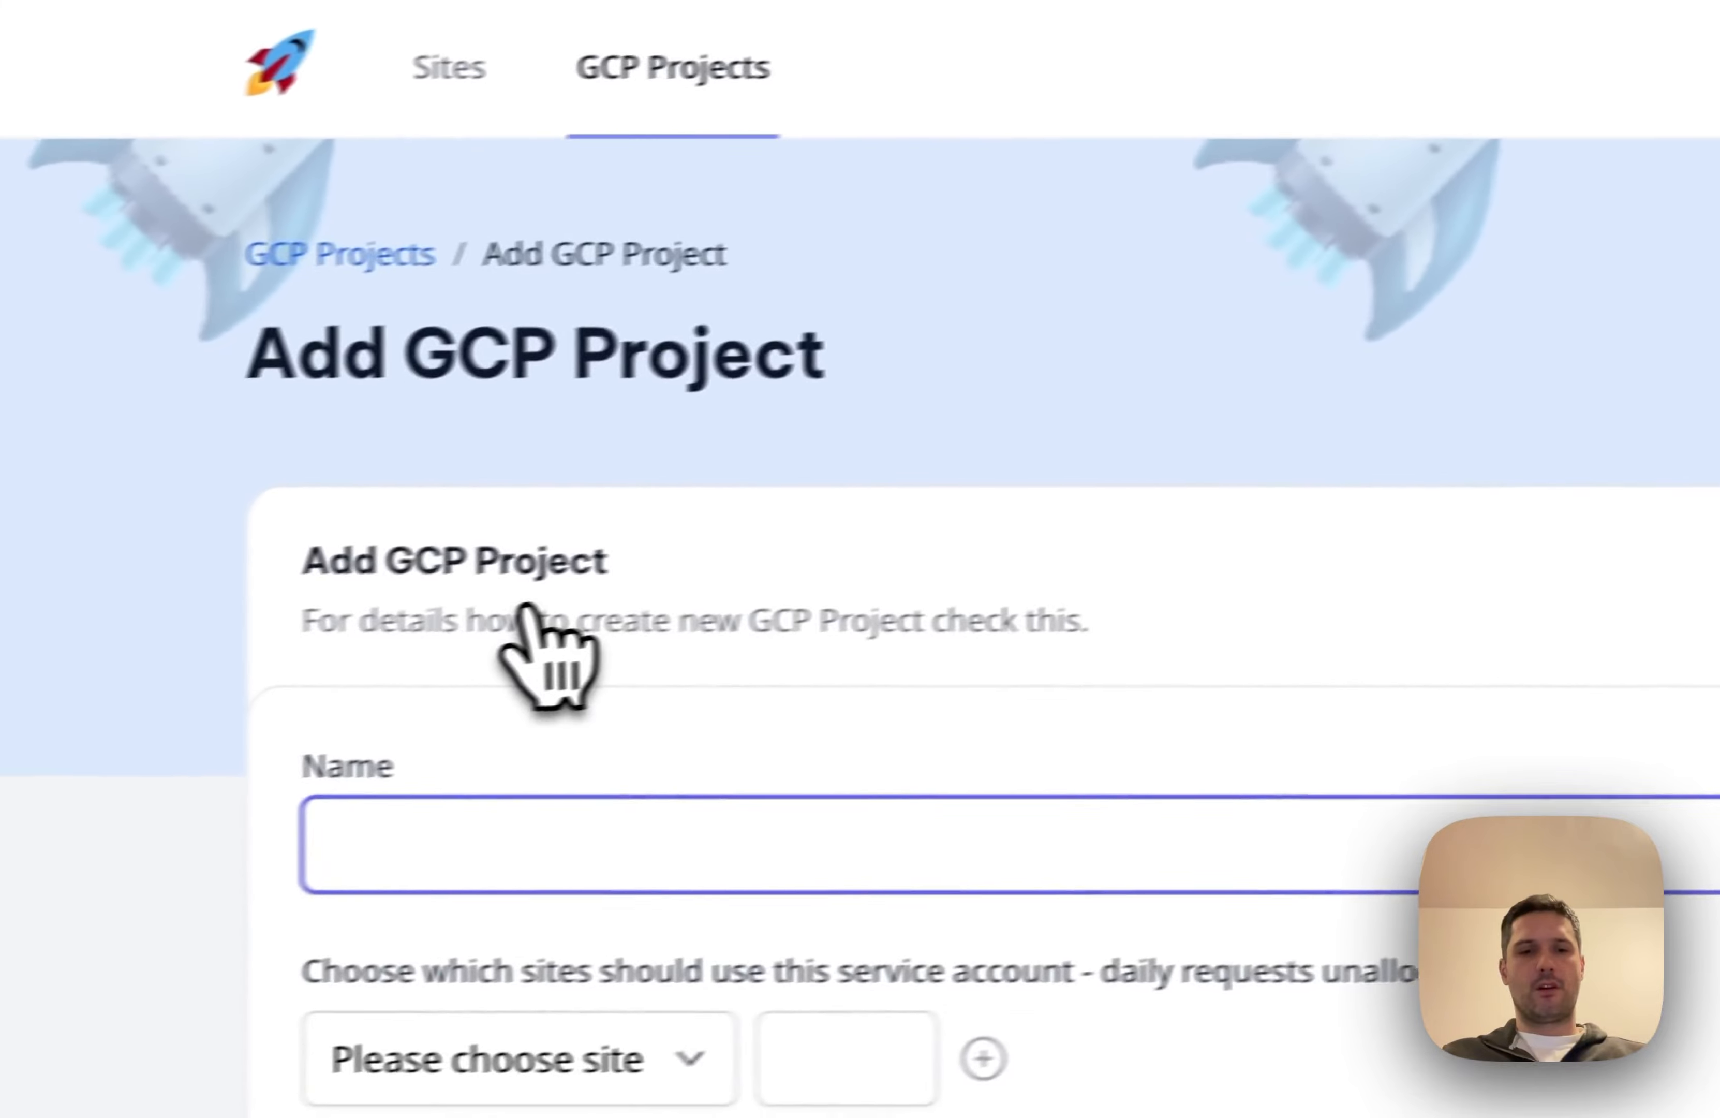
type("Cryptyo")
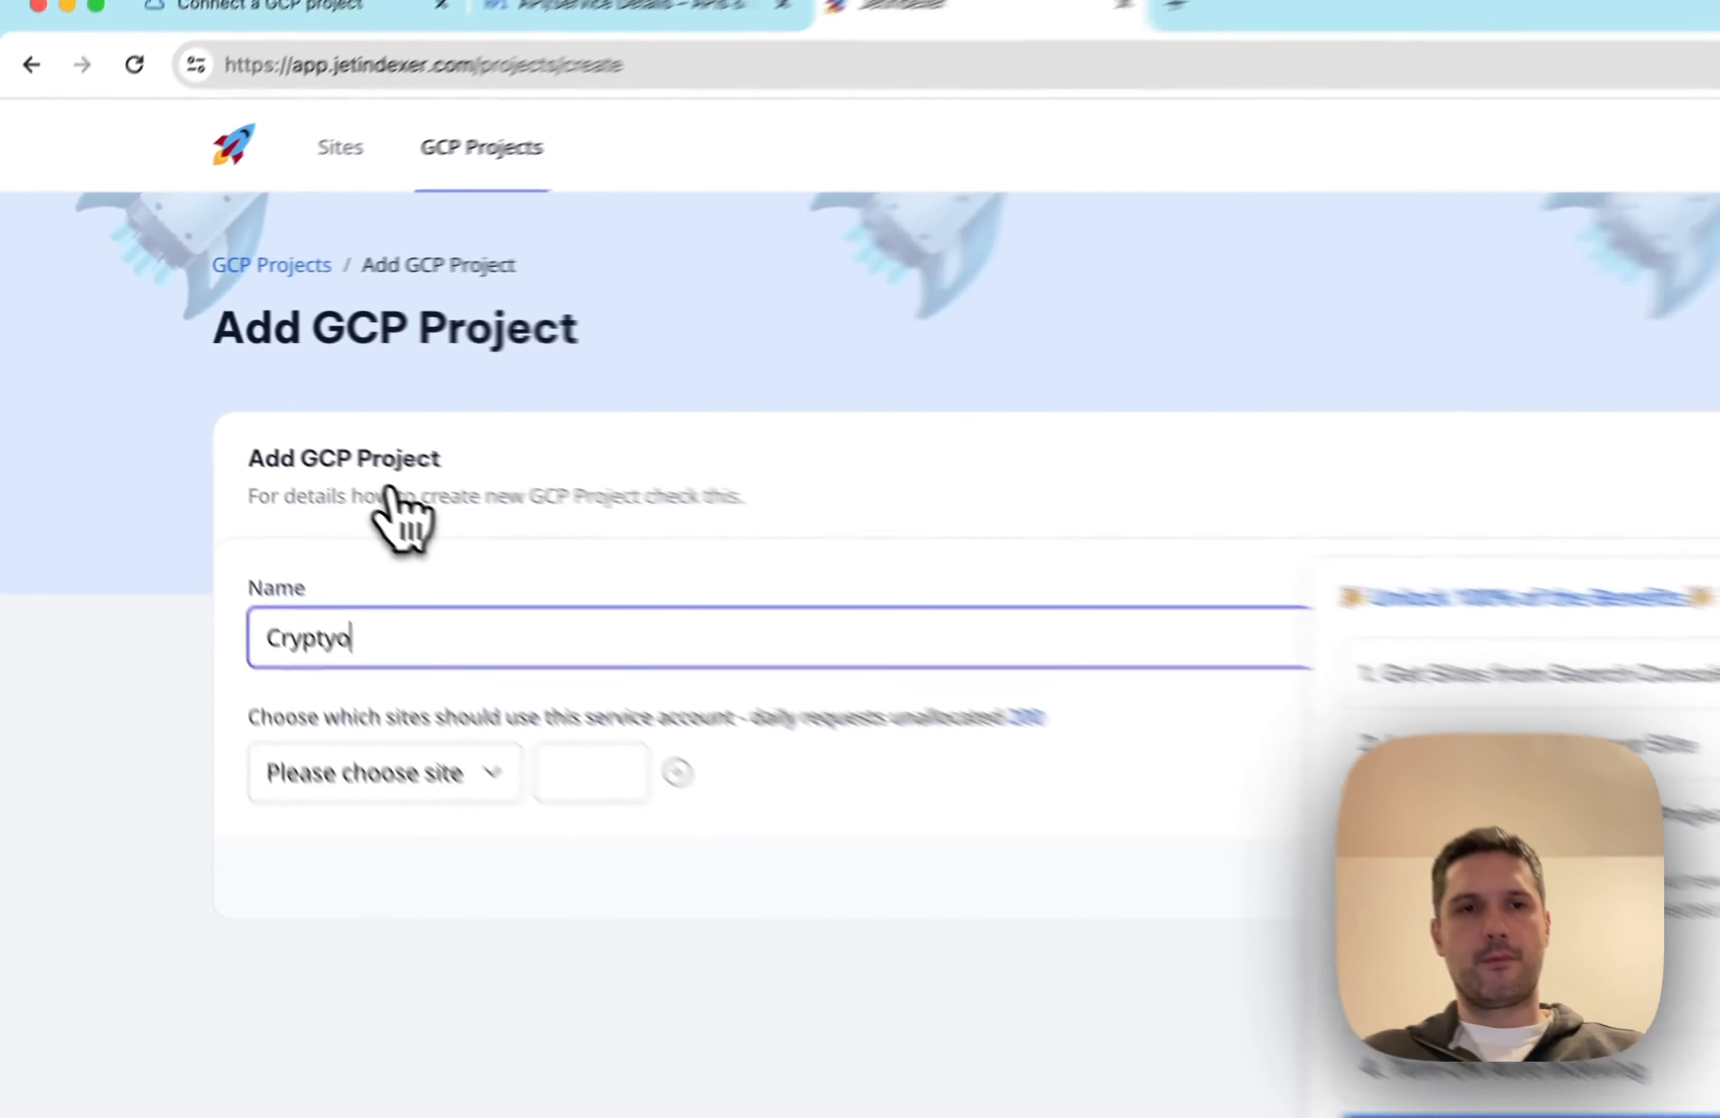
key("BackSpace")
key("BackSpace")
type("oark")
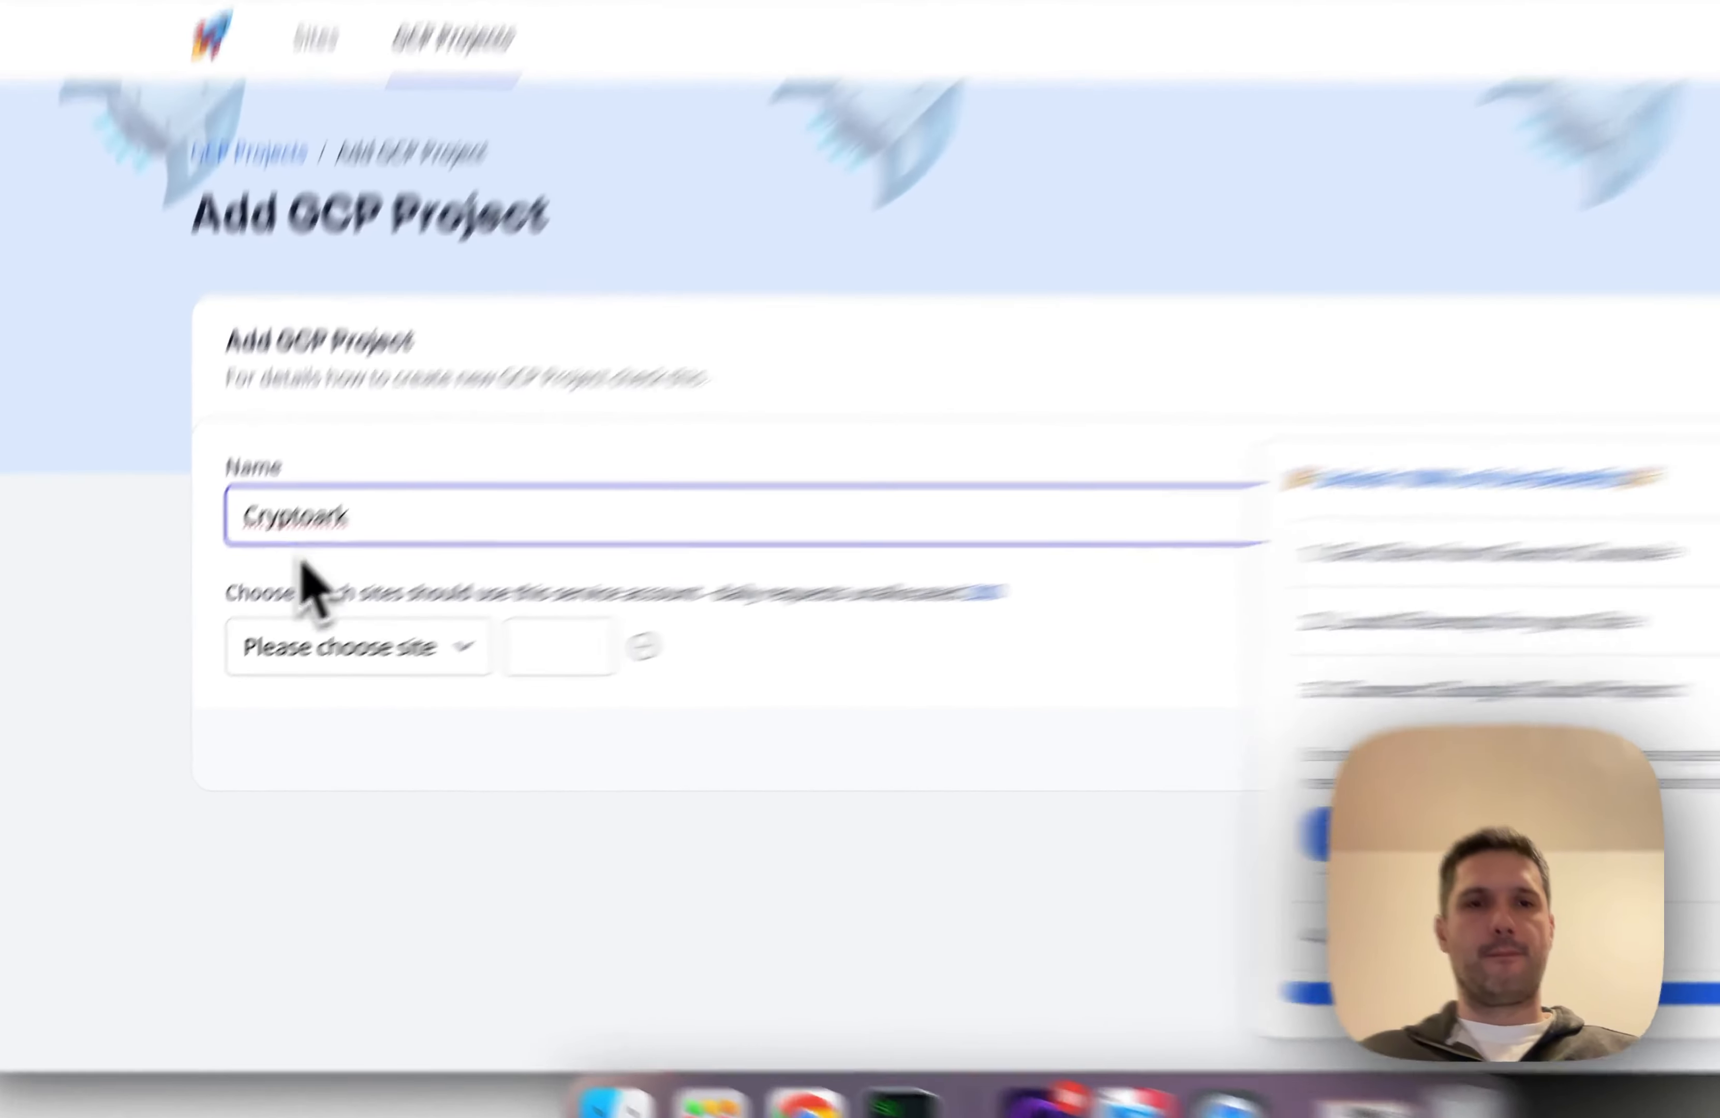
Assign the cryptoark.io site to the new GCP project with 10 requests per day
left_click(331, 679)
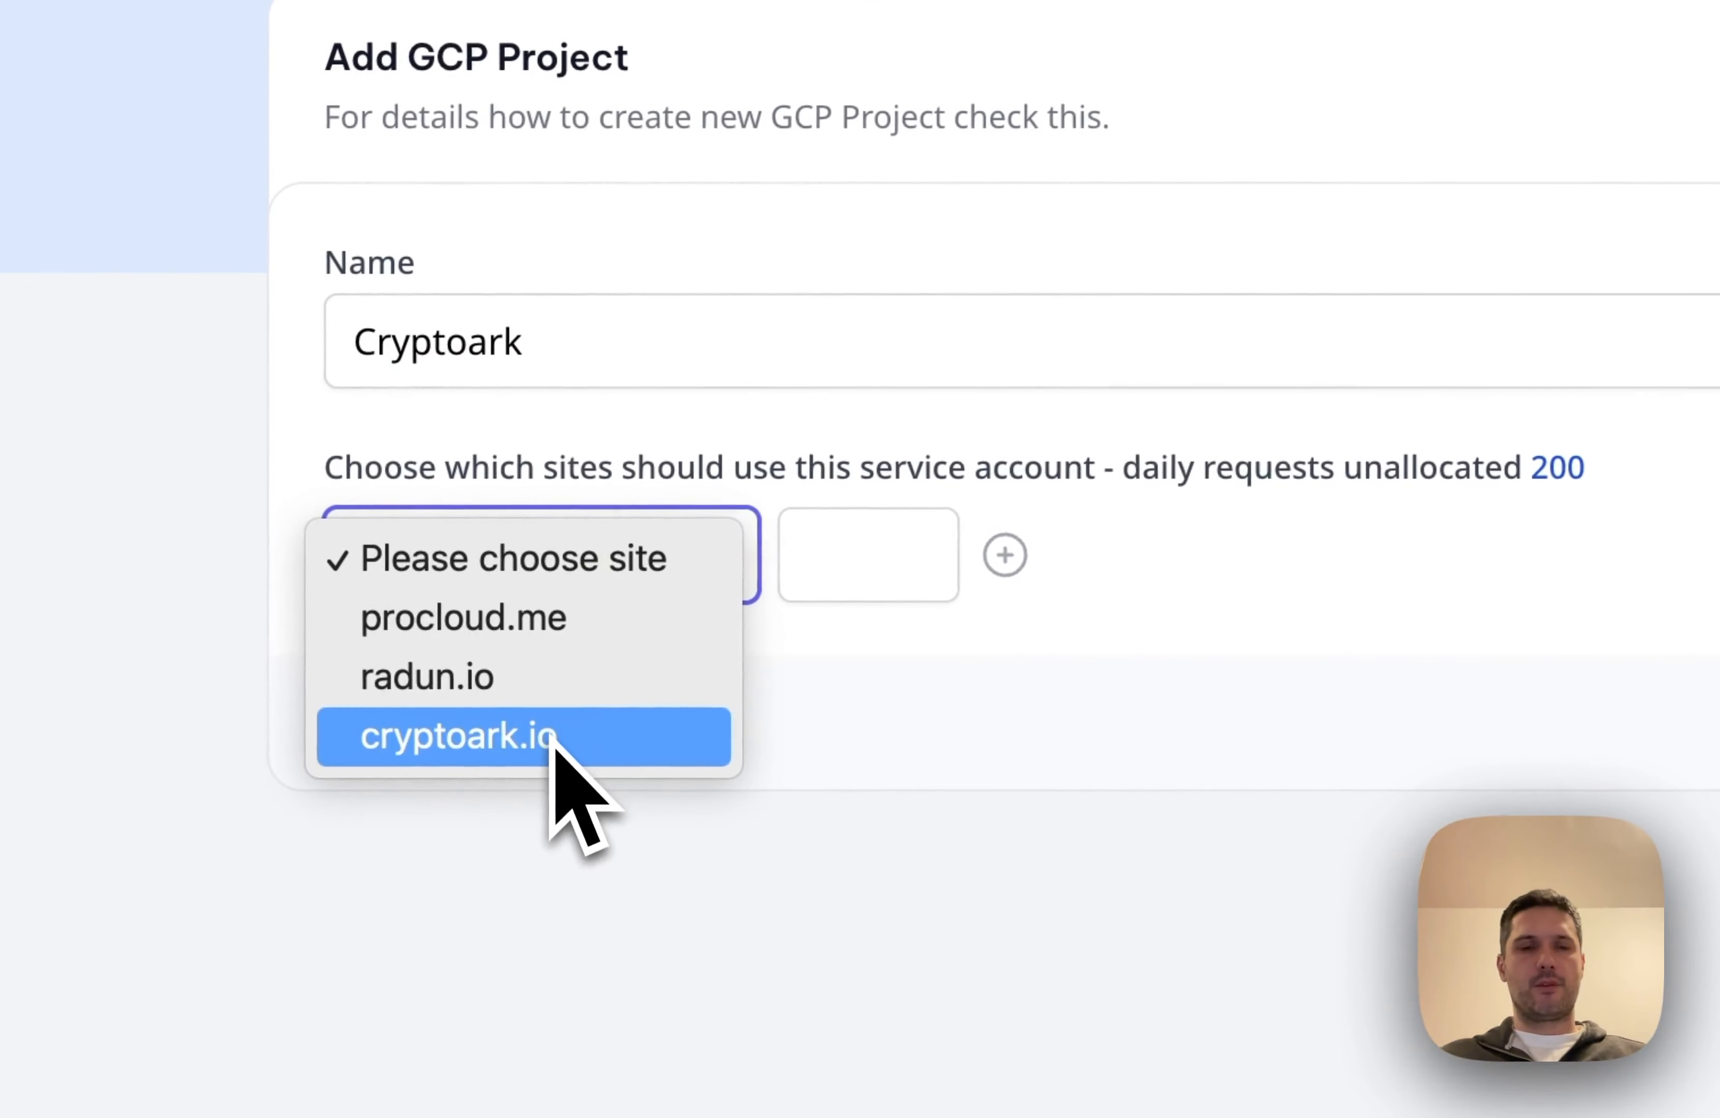
left_click(553, 736)
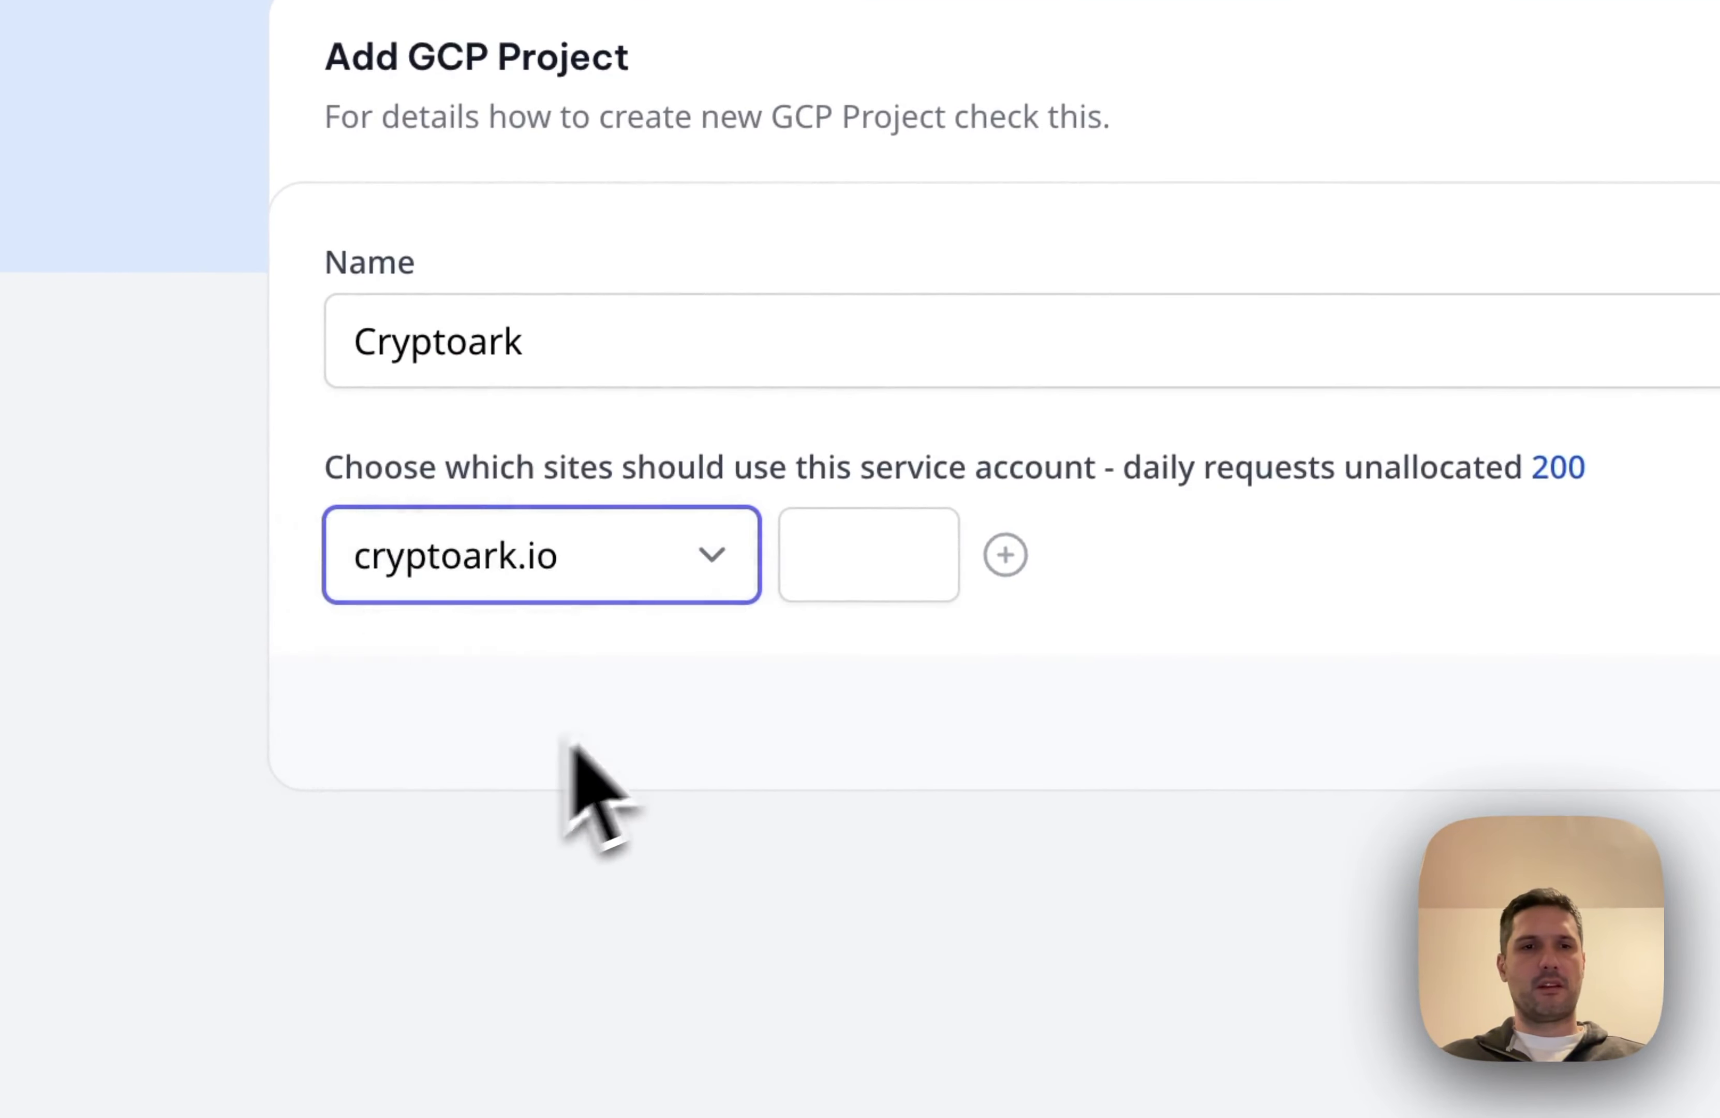
left_click(848, 577)
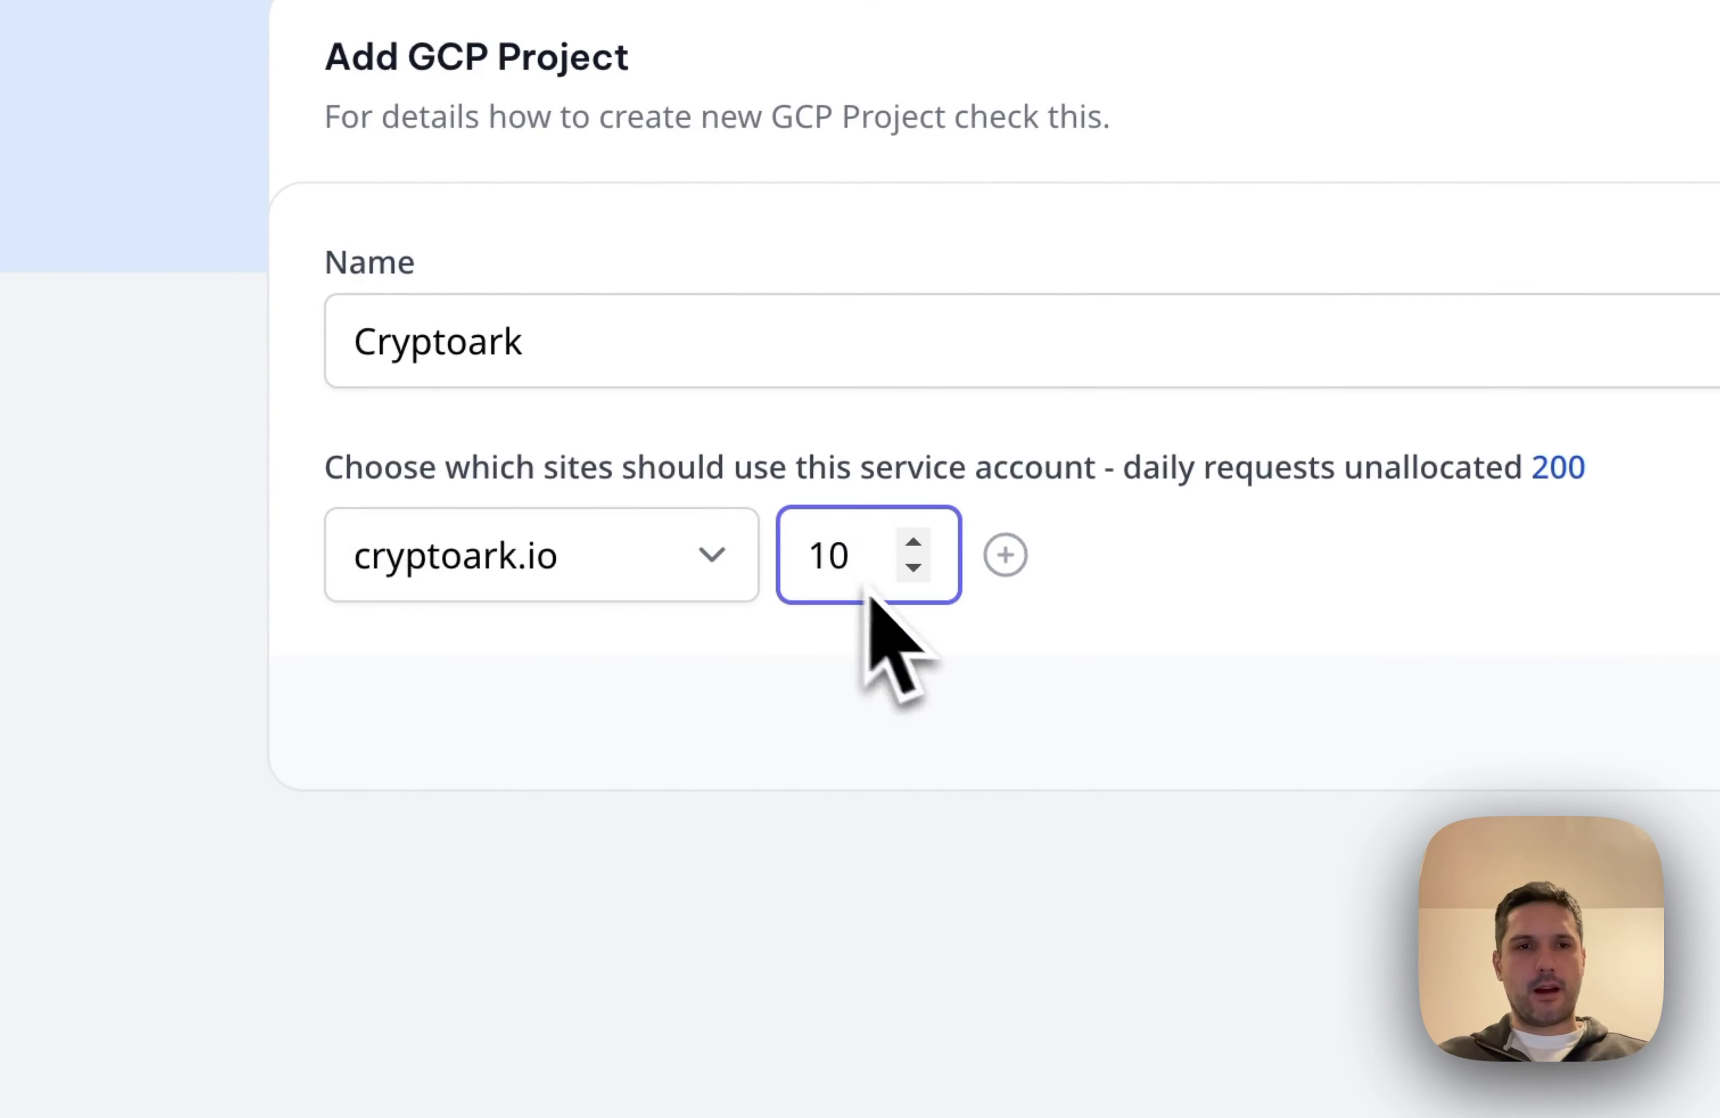
left_click(1132, 702)
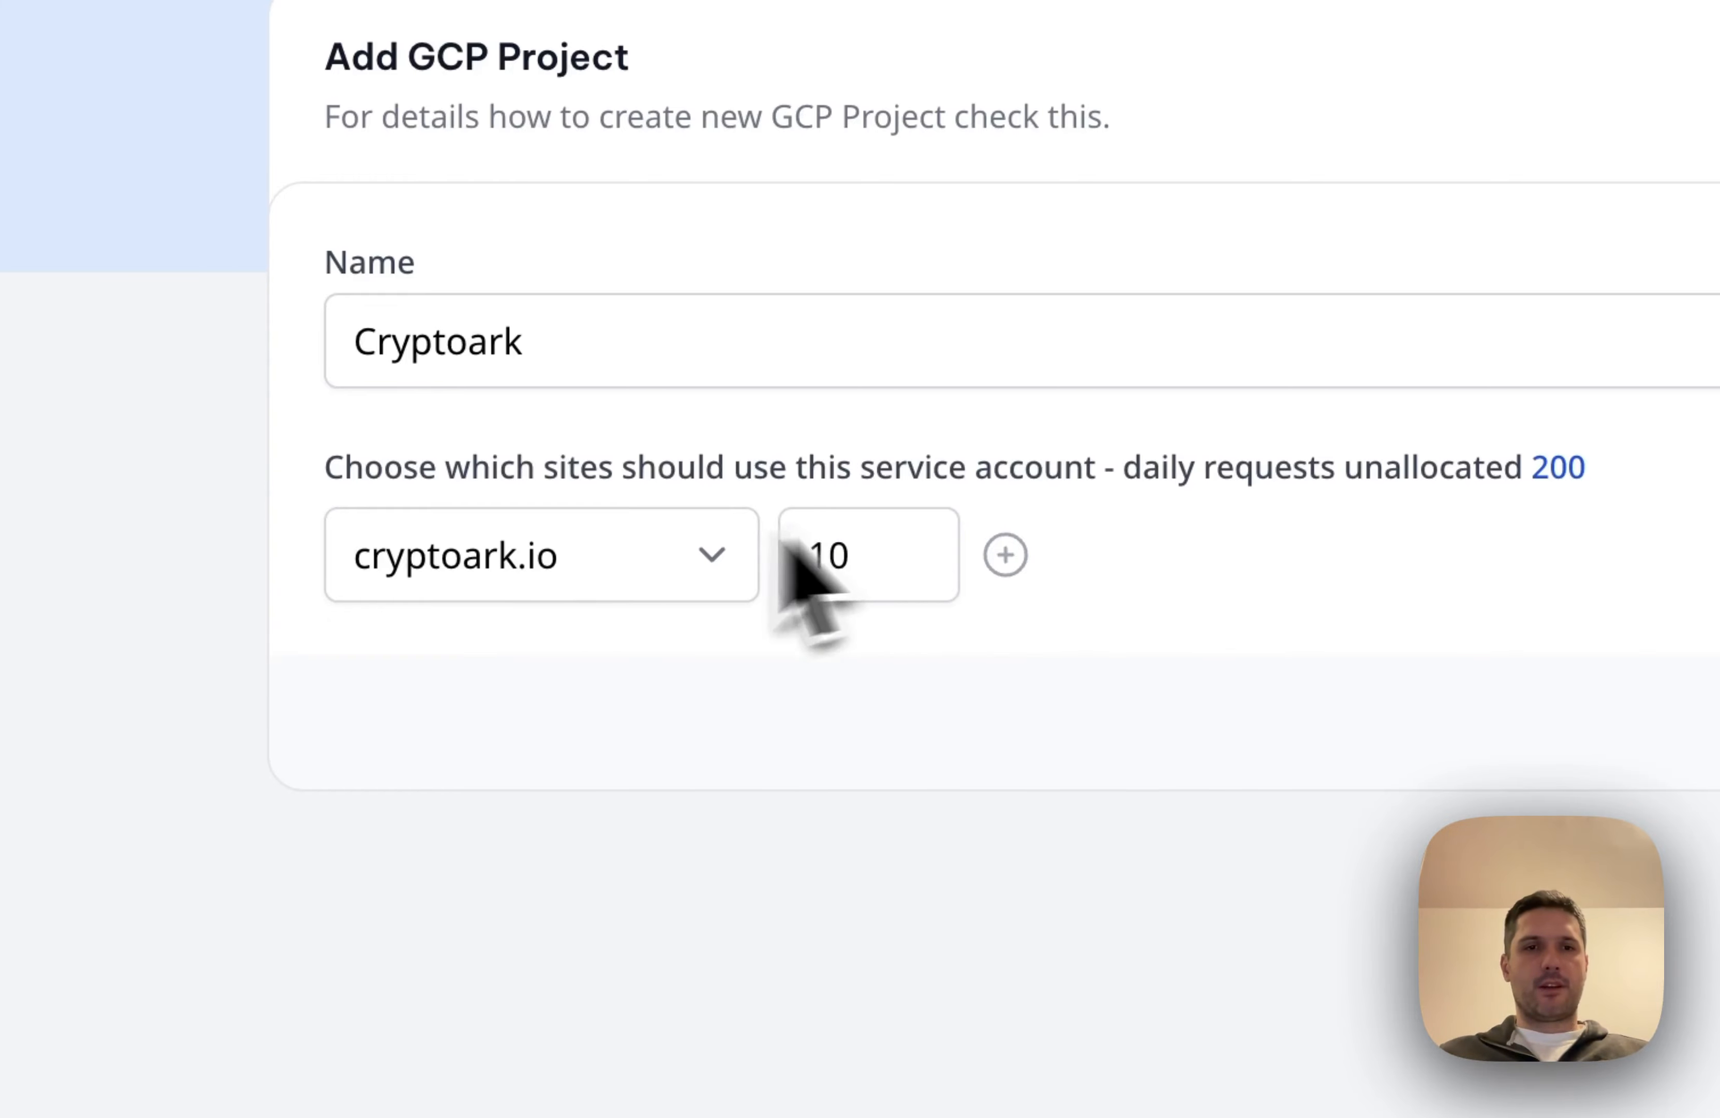
left_click(1002, 559)
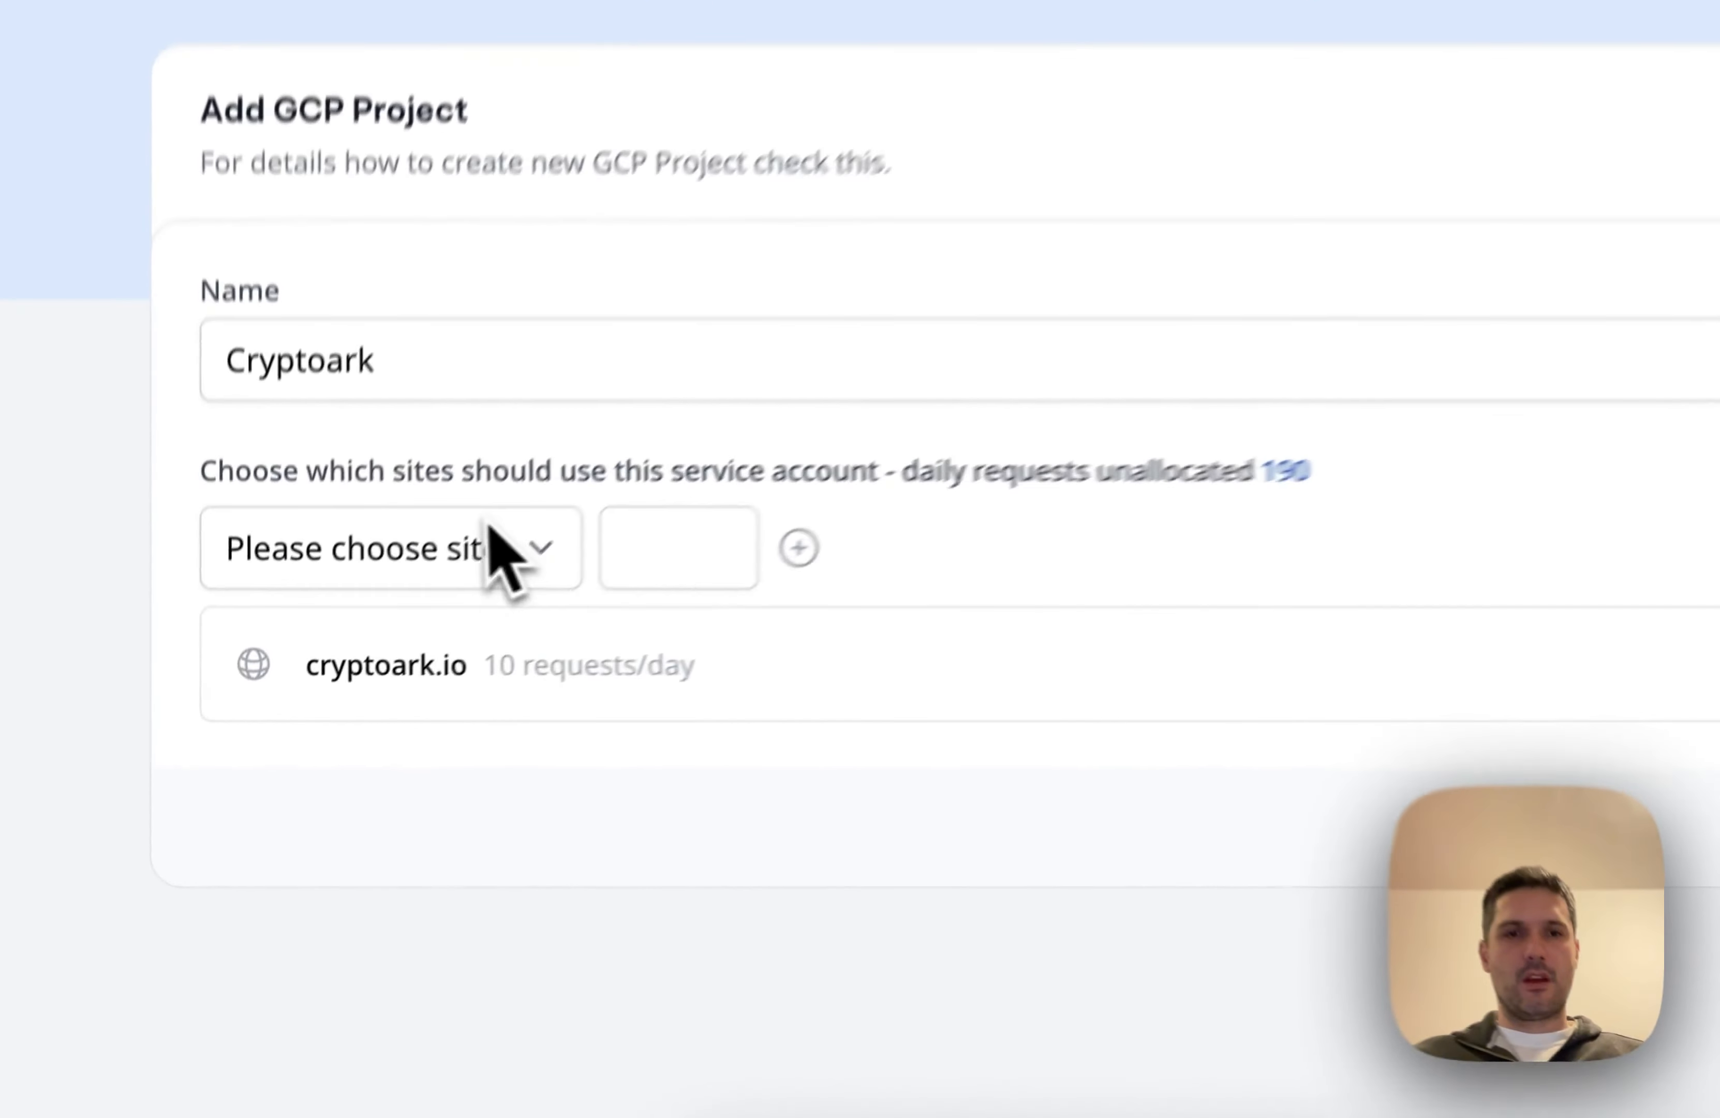
left_click(362, 679)
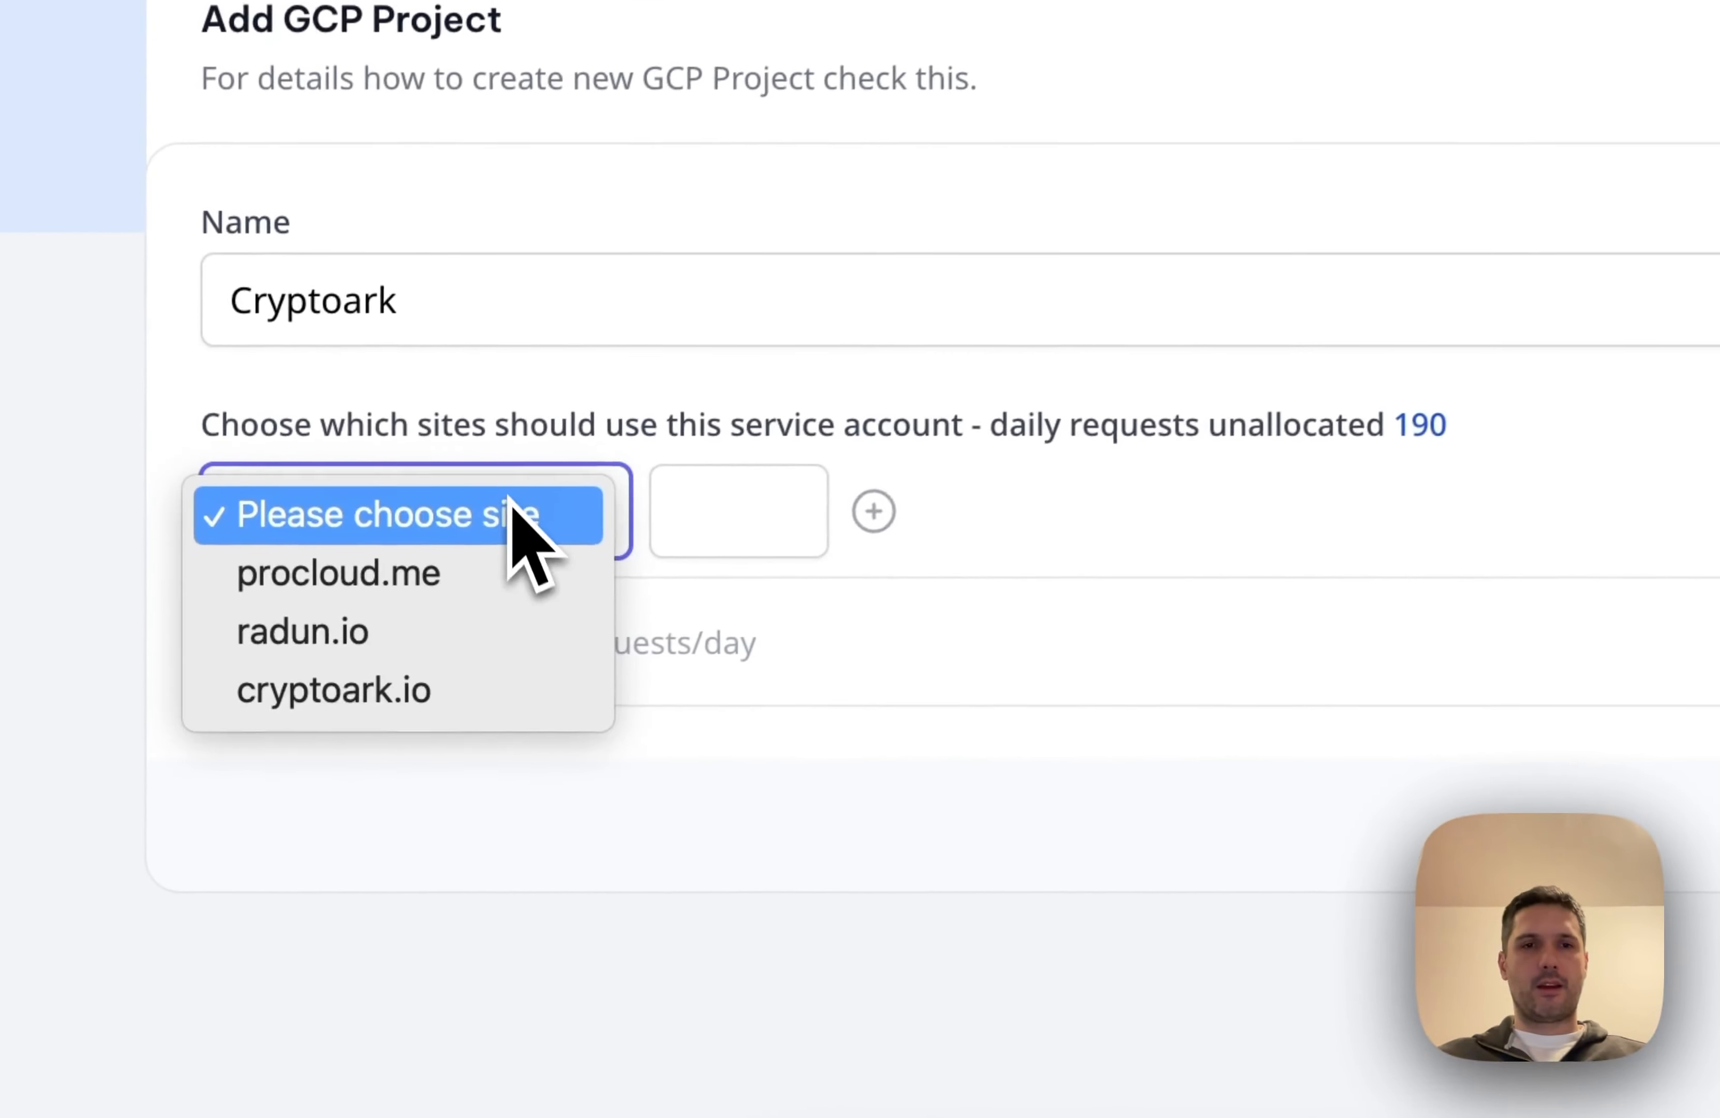
left_click(1212, 504)
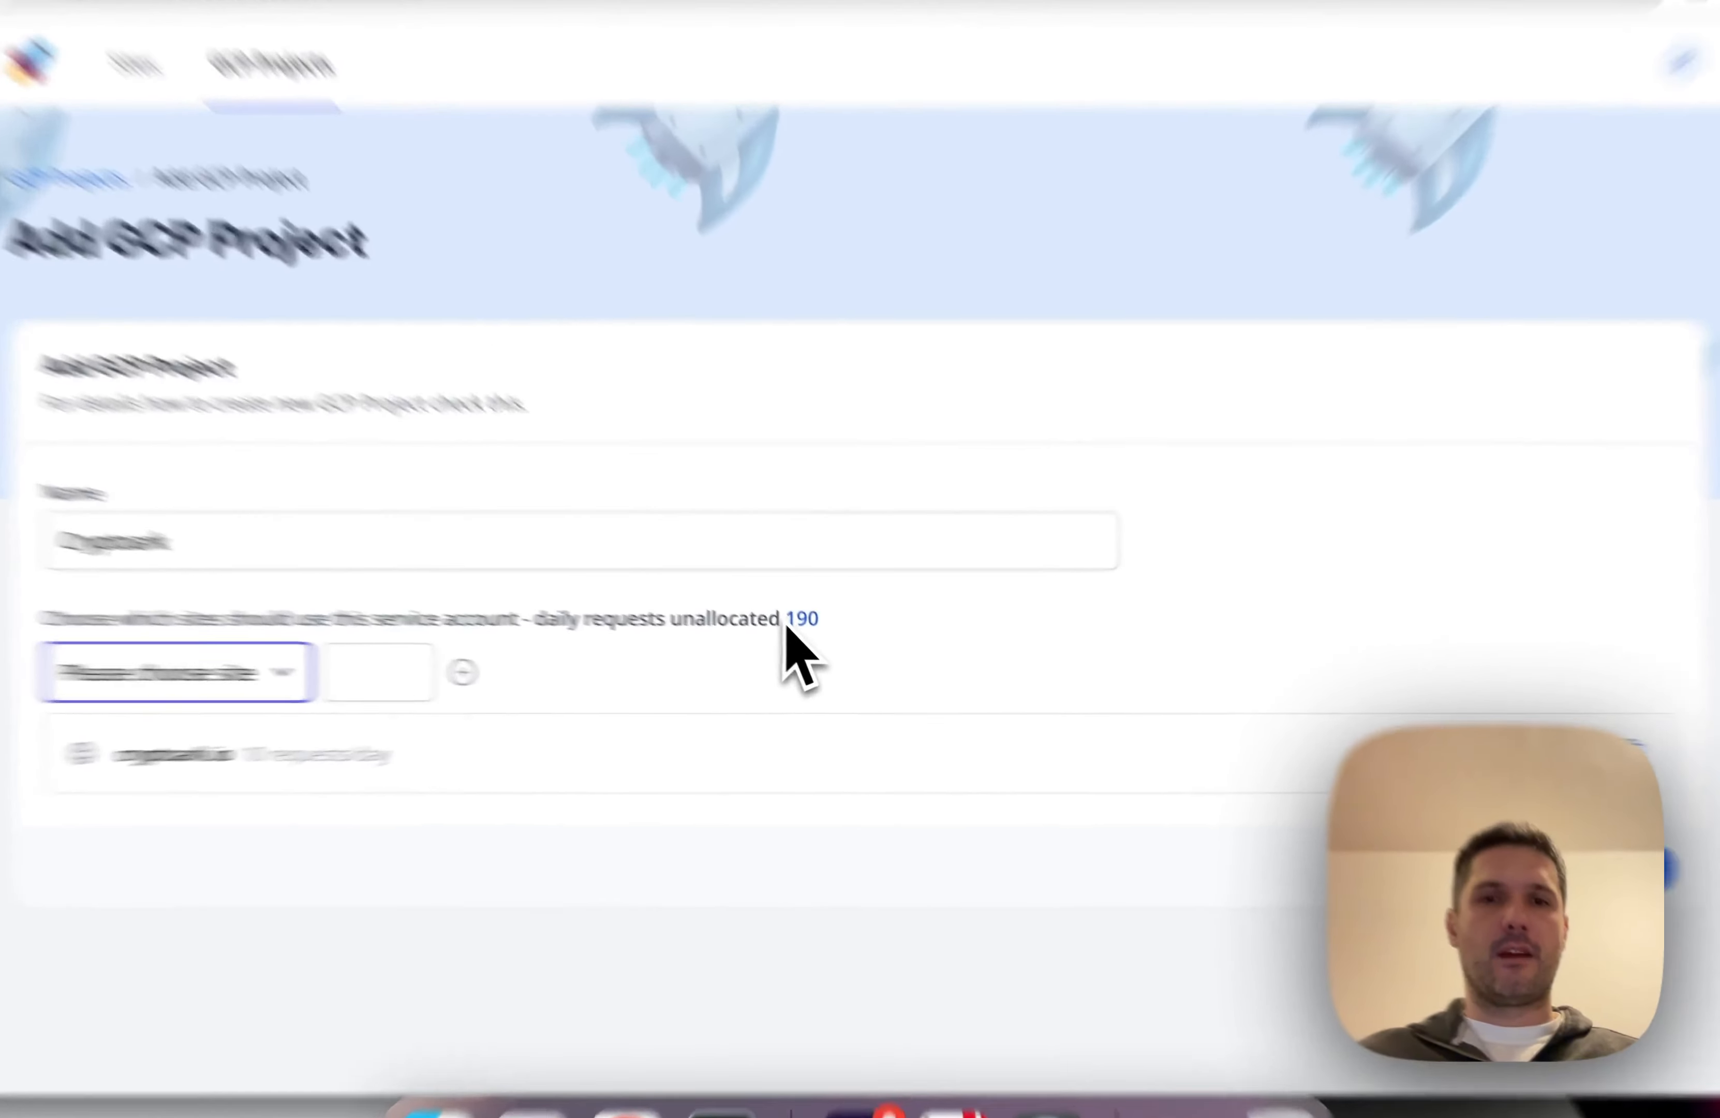
double_click(813, 632)
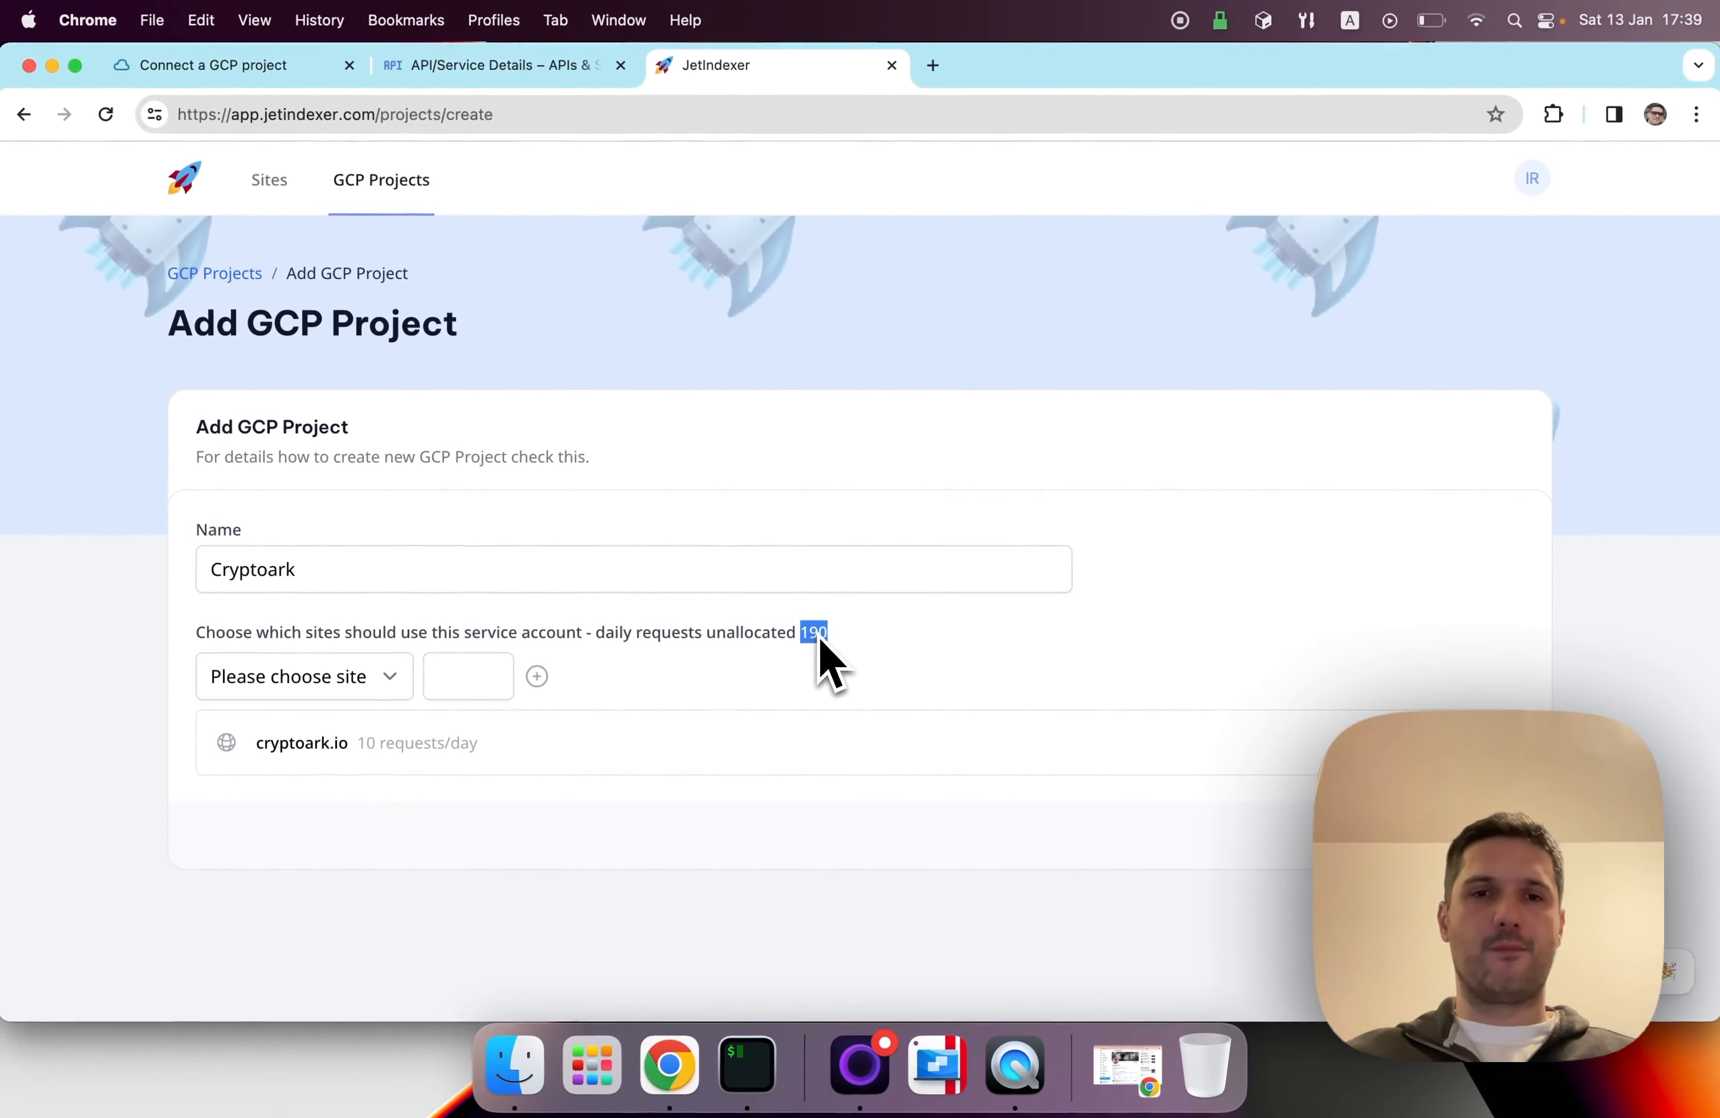
Assign the procloud.me site to the project with 20 requests per day and save the project
left_click(398, 678)
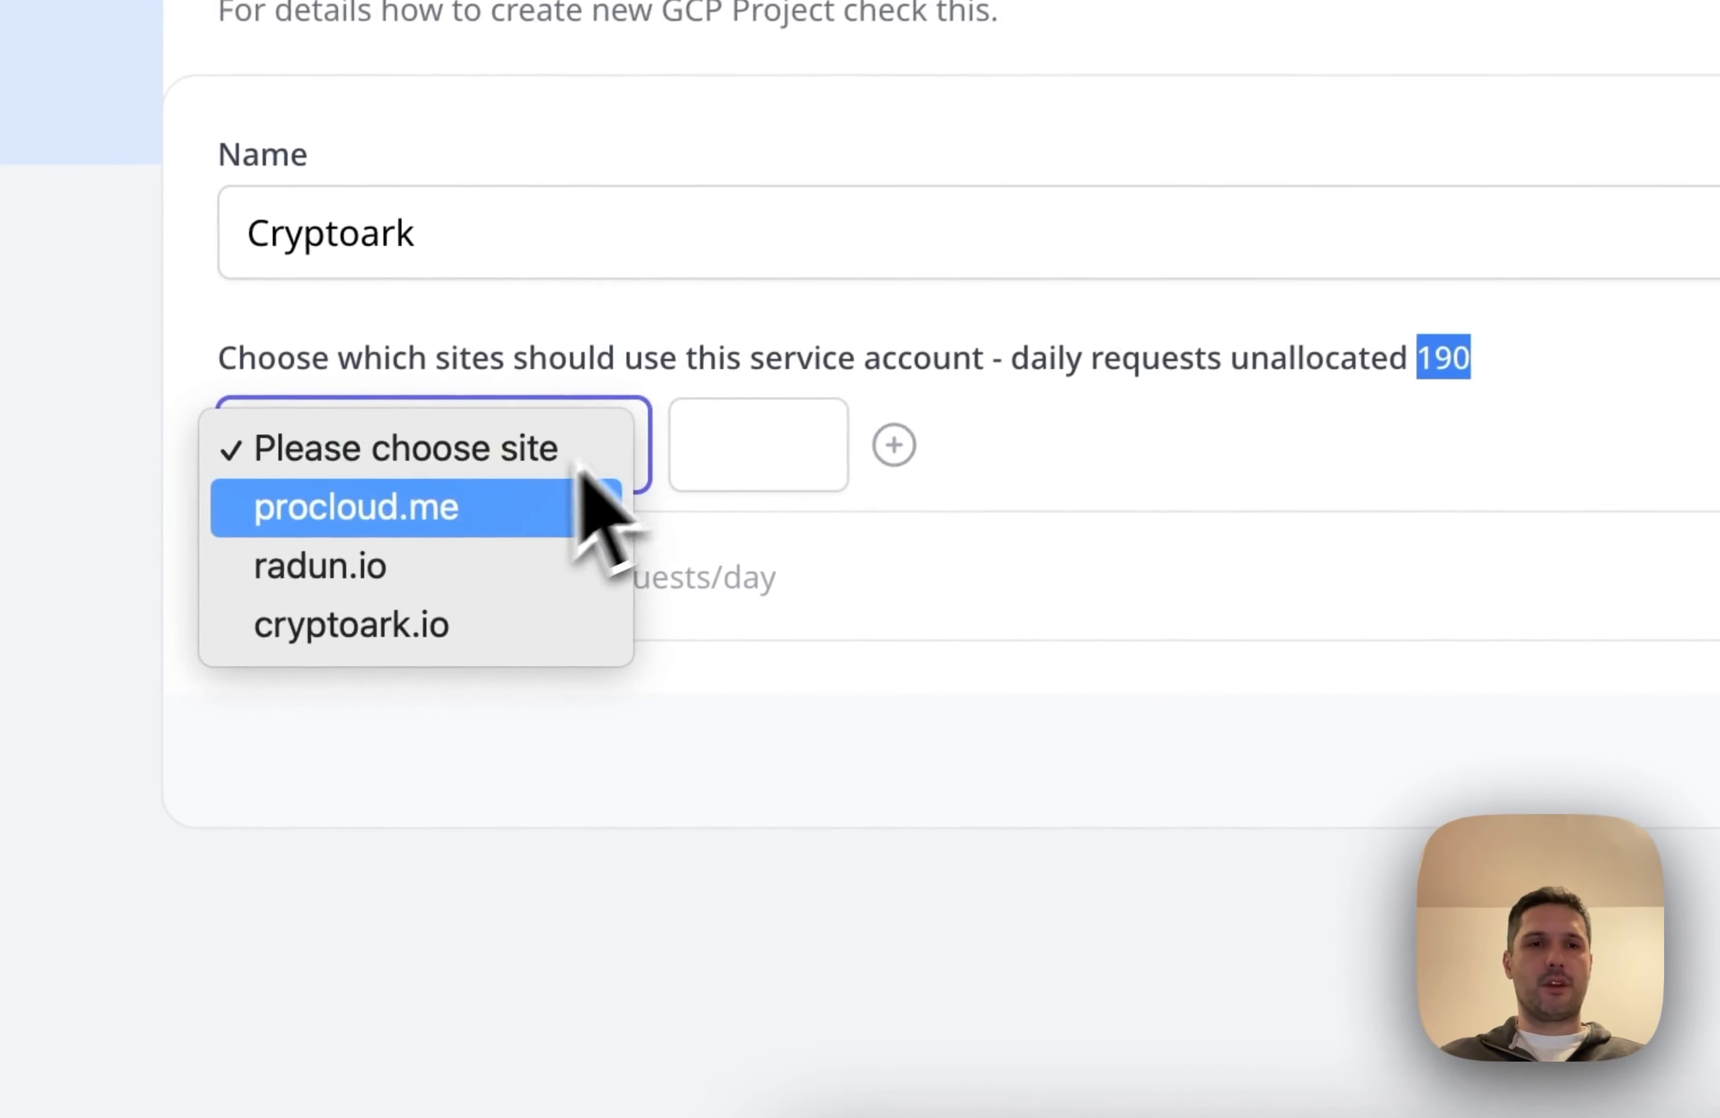
left_click(461, 521)
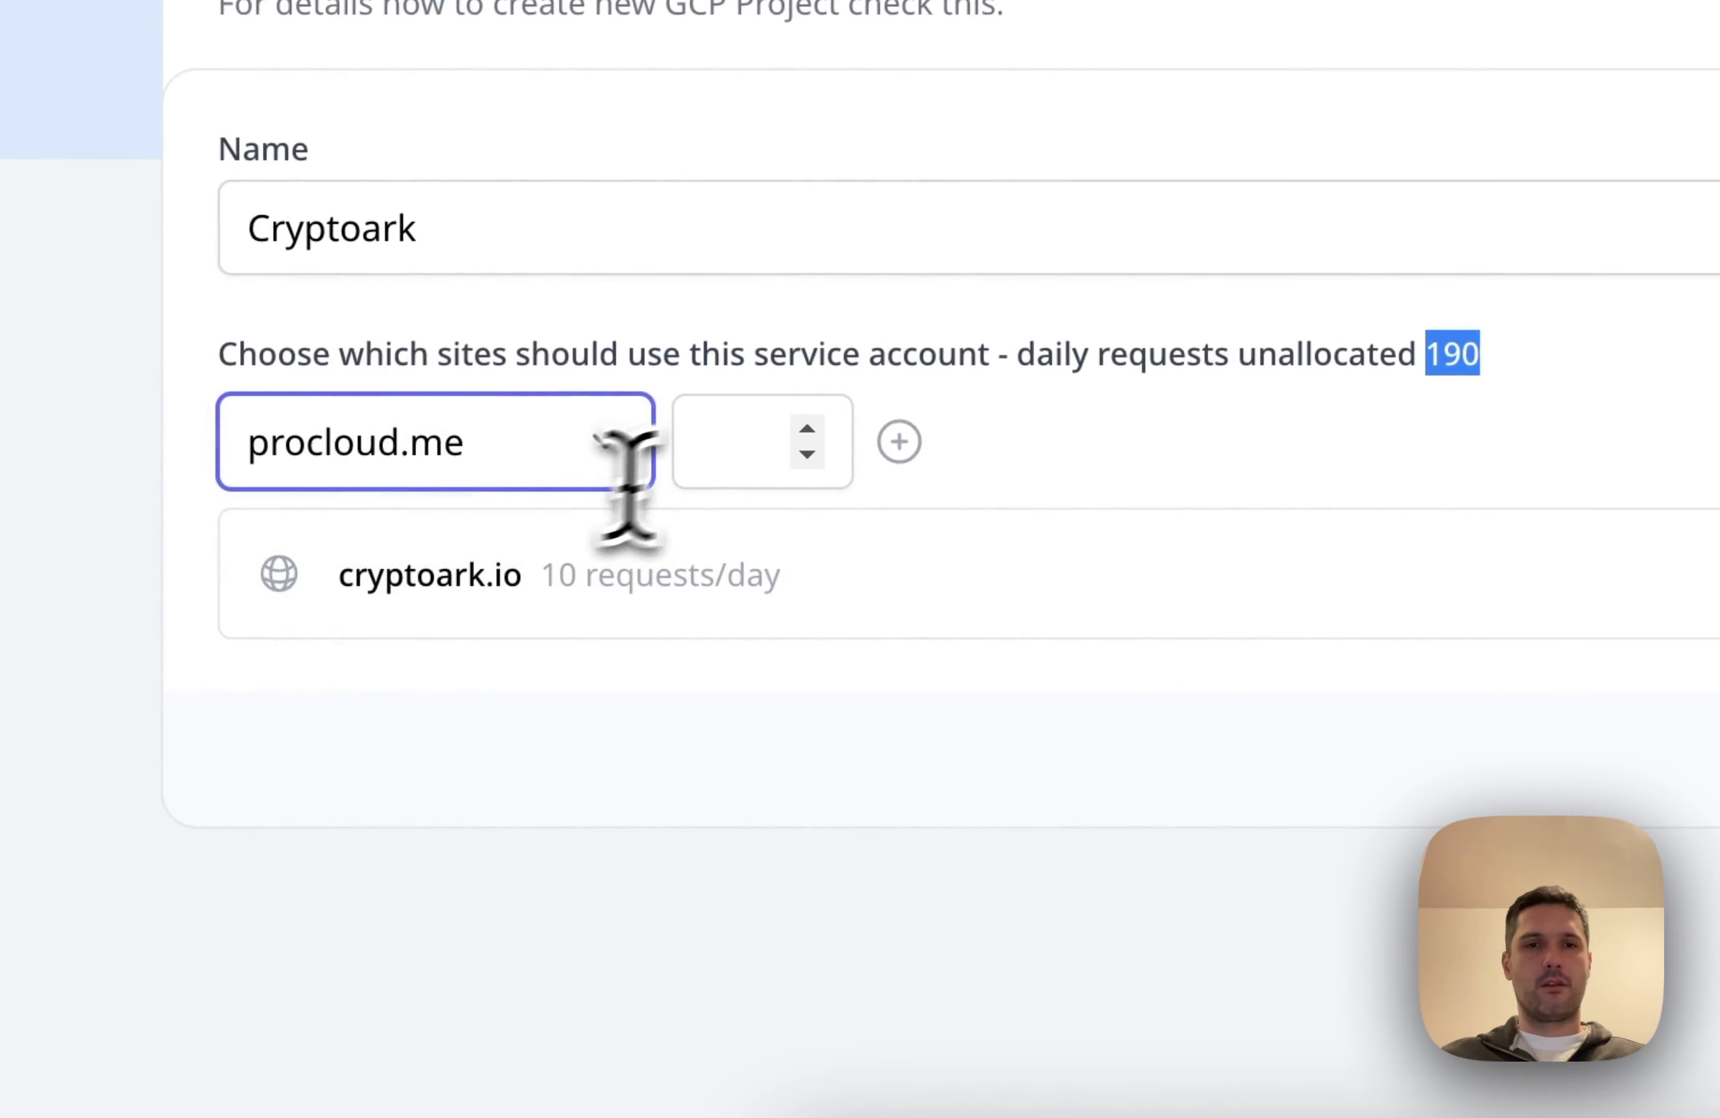
left_click(726, 444)
type("20")
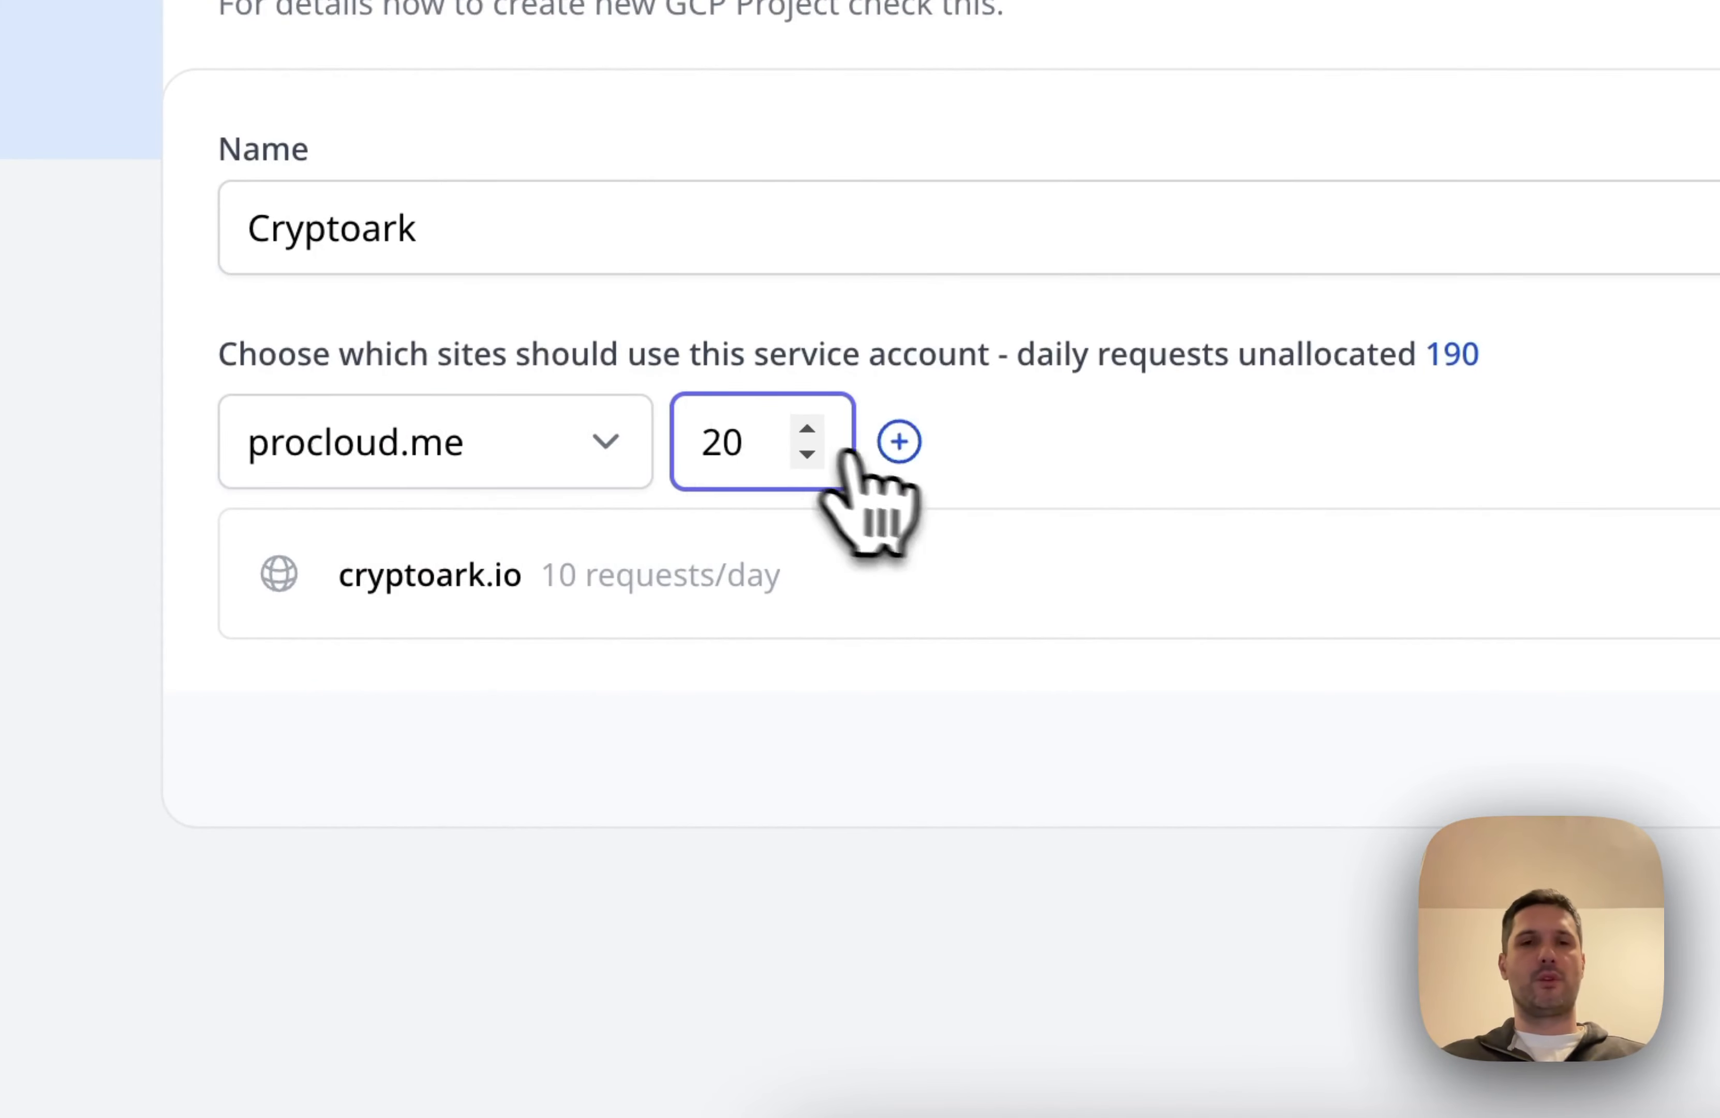
left_click(899, 440)
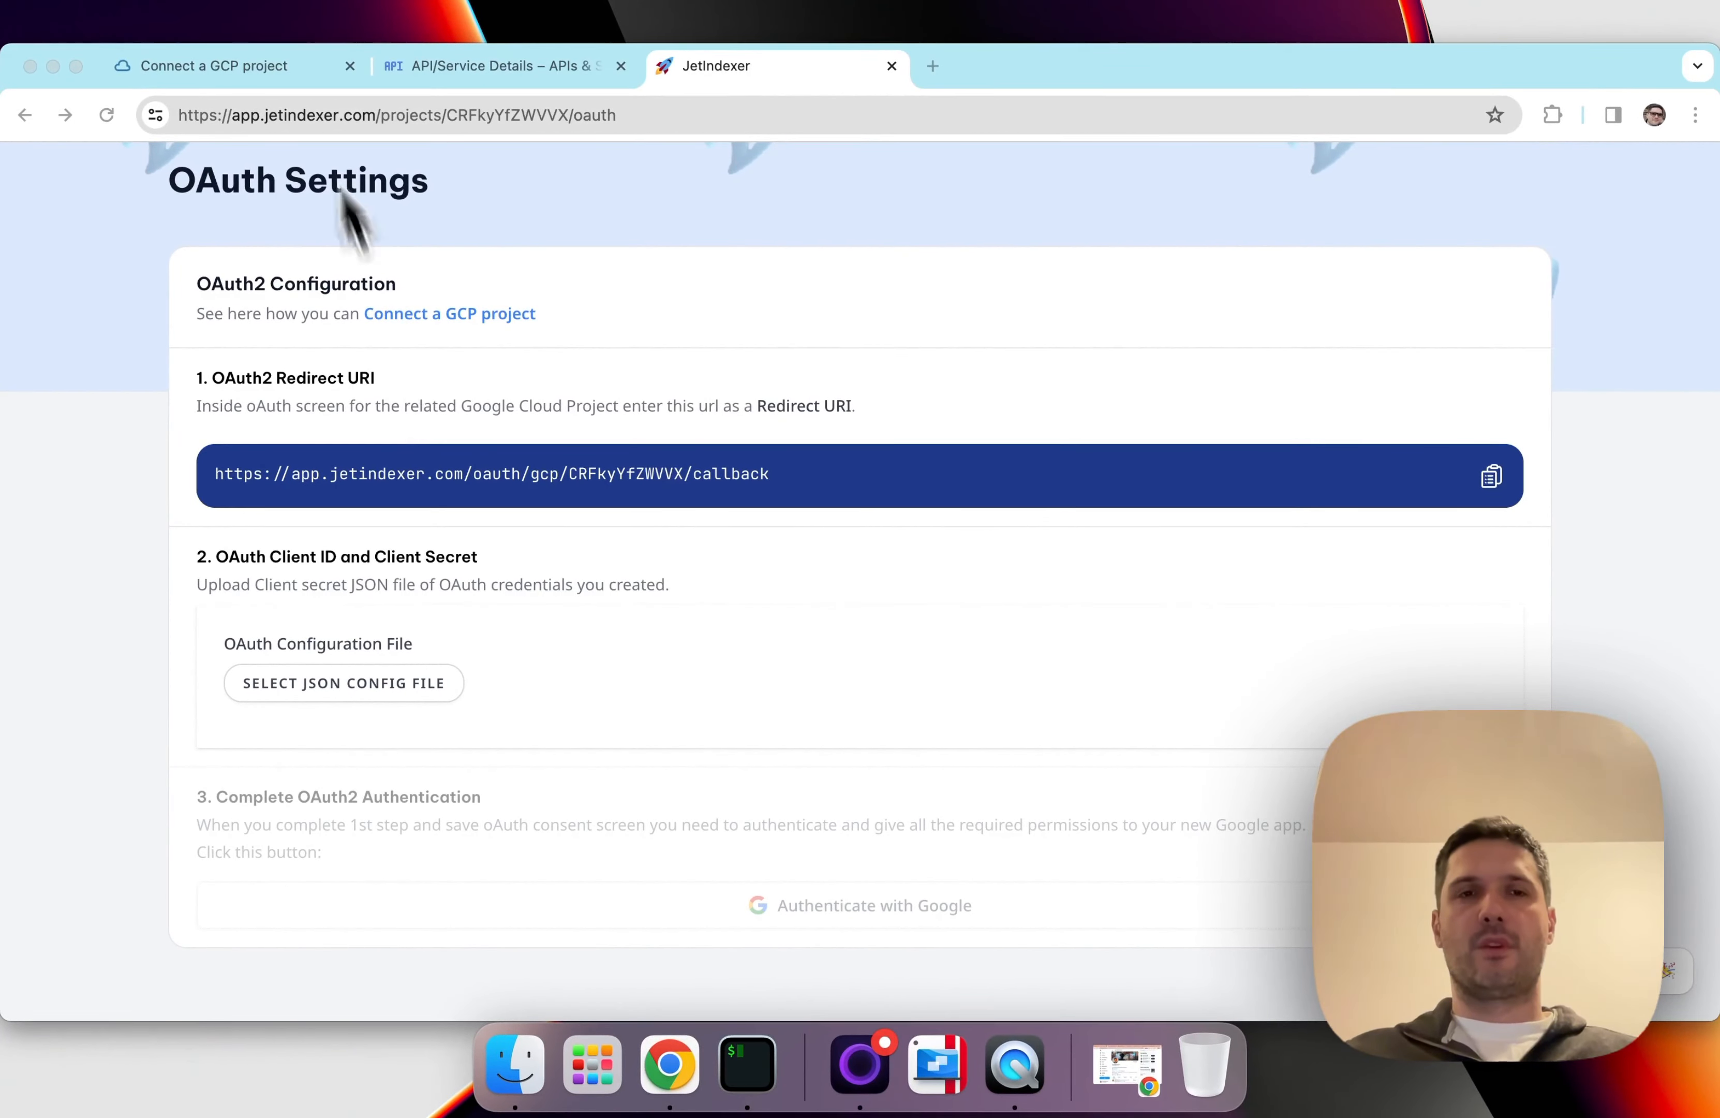
Return to the setup guide and read the instructions for setting up the OAuth consent screen in GCP
left_click(243, 71)
scroll(552, 624, "down", 10)
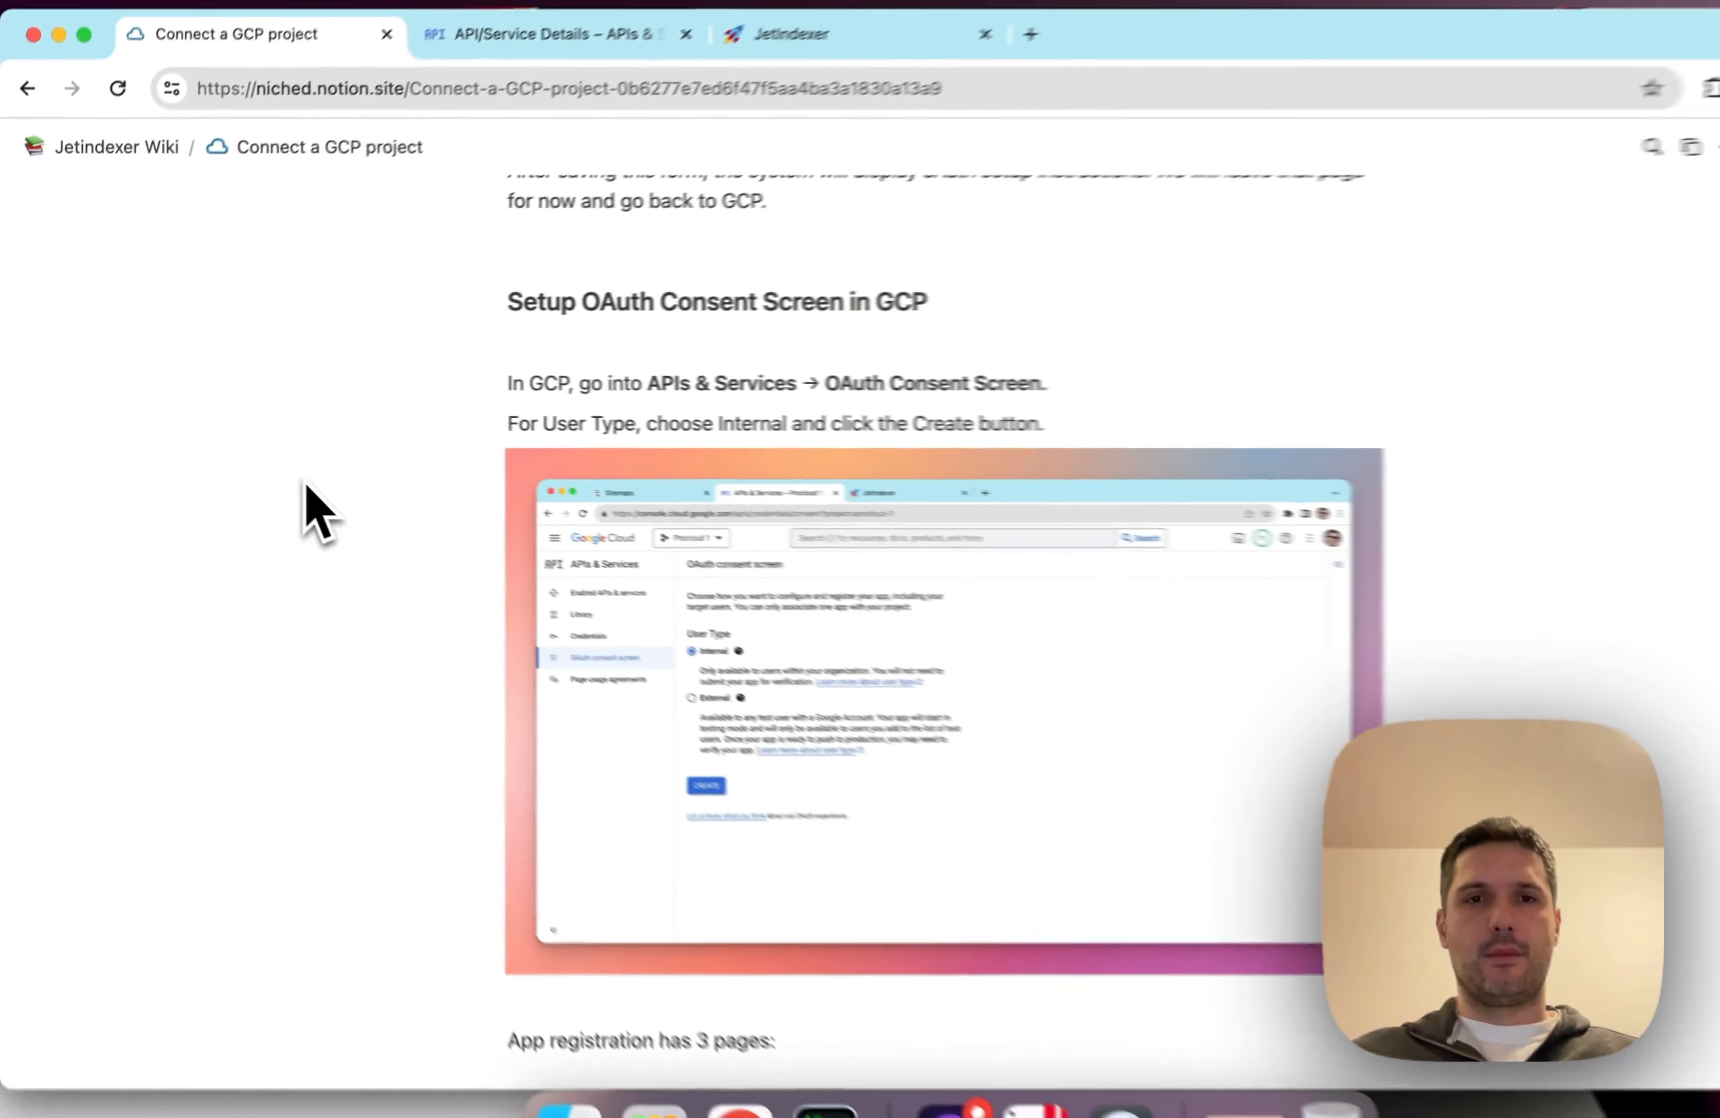
scroll(319, 512, "down", 2)
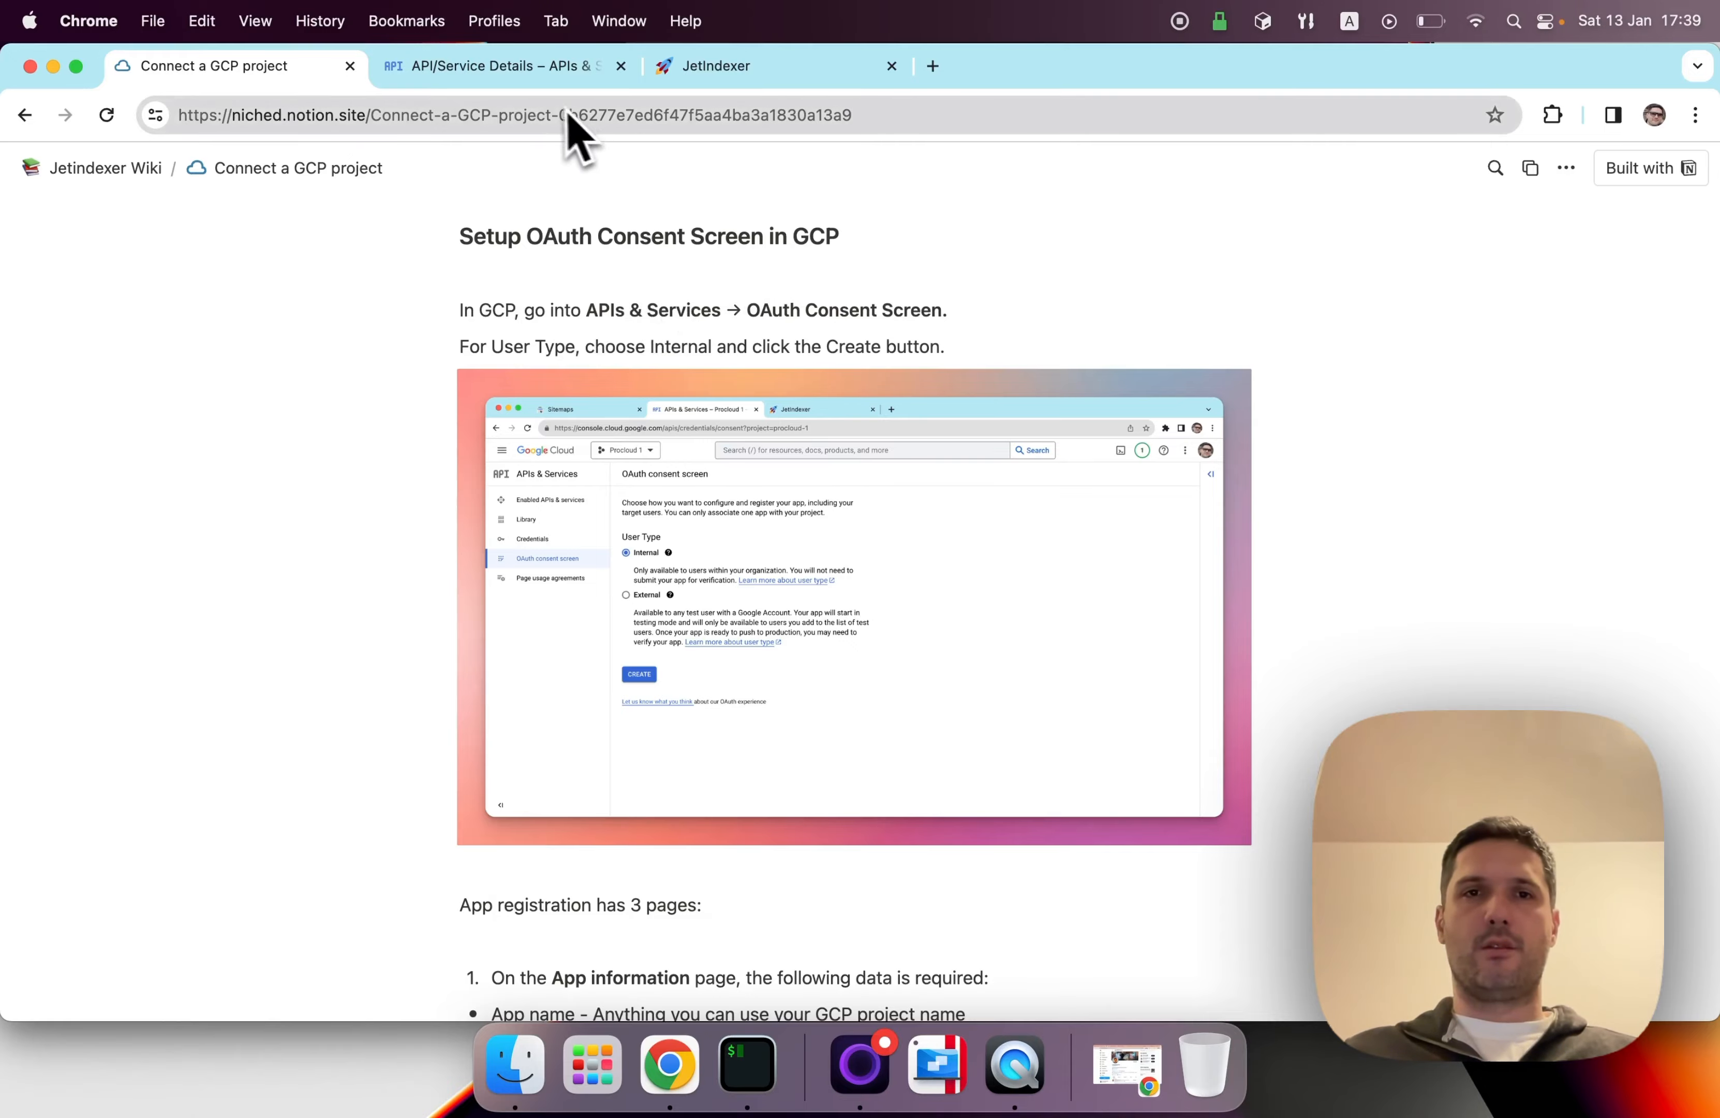
Switch to the Google Cloud console and create an OAuth consent screen for the Cryptoark project with the Internal user type
left_click(533, 83)
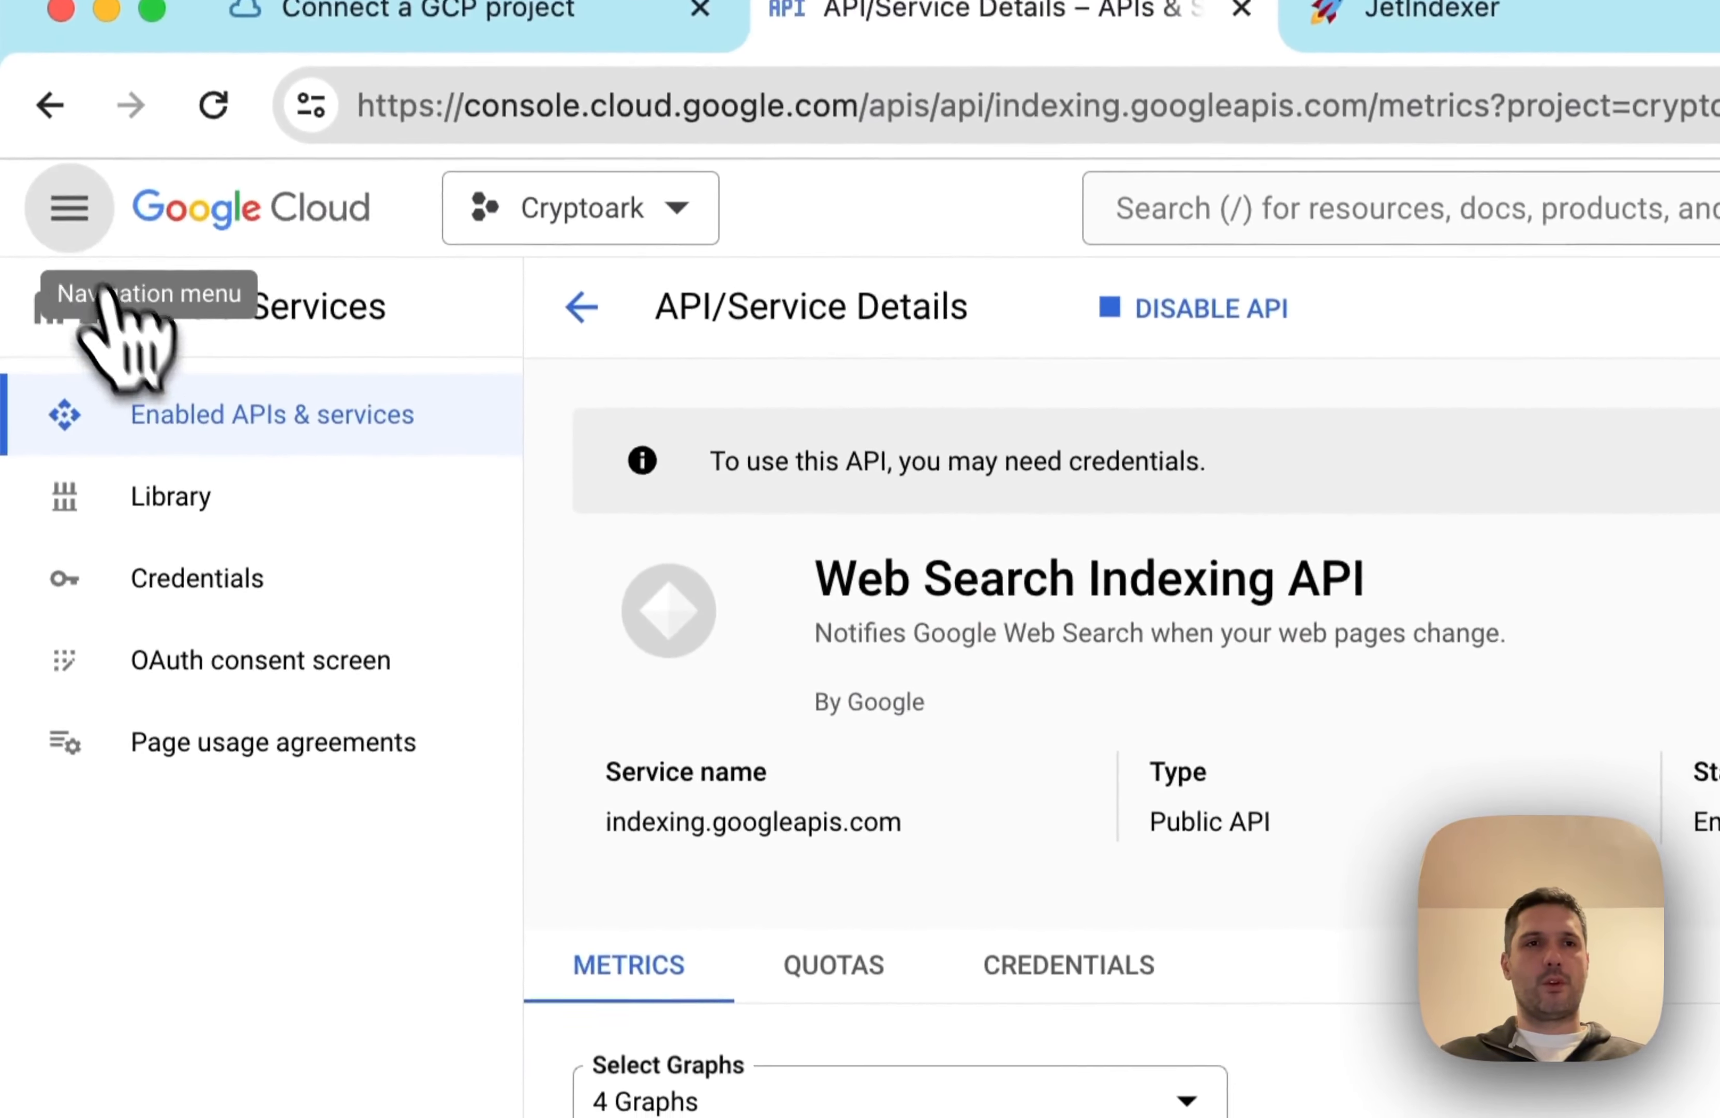
left_click(69, 214)
mouse_move(218, 417)
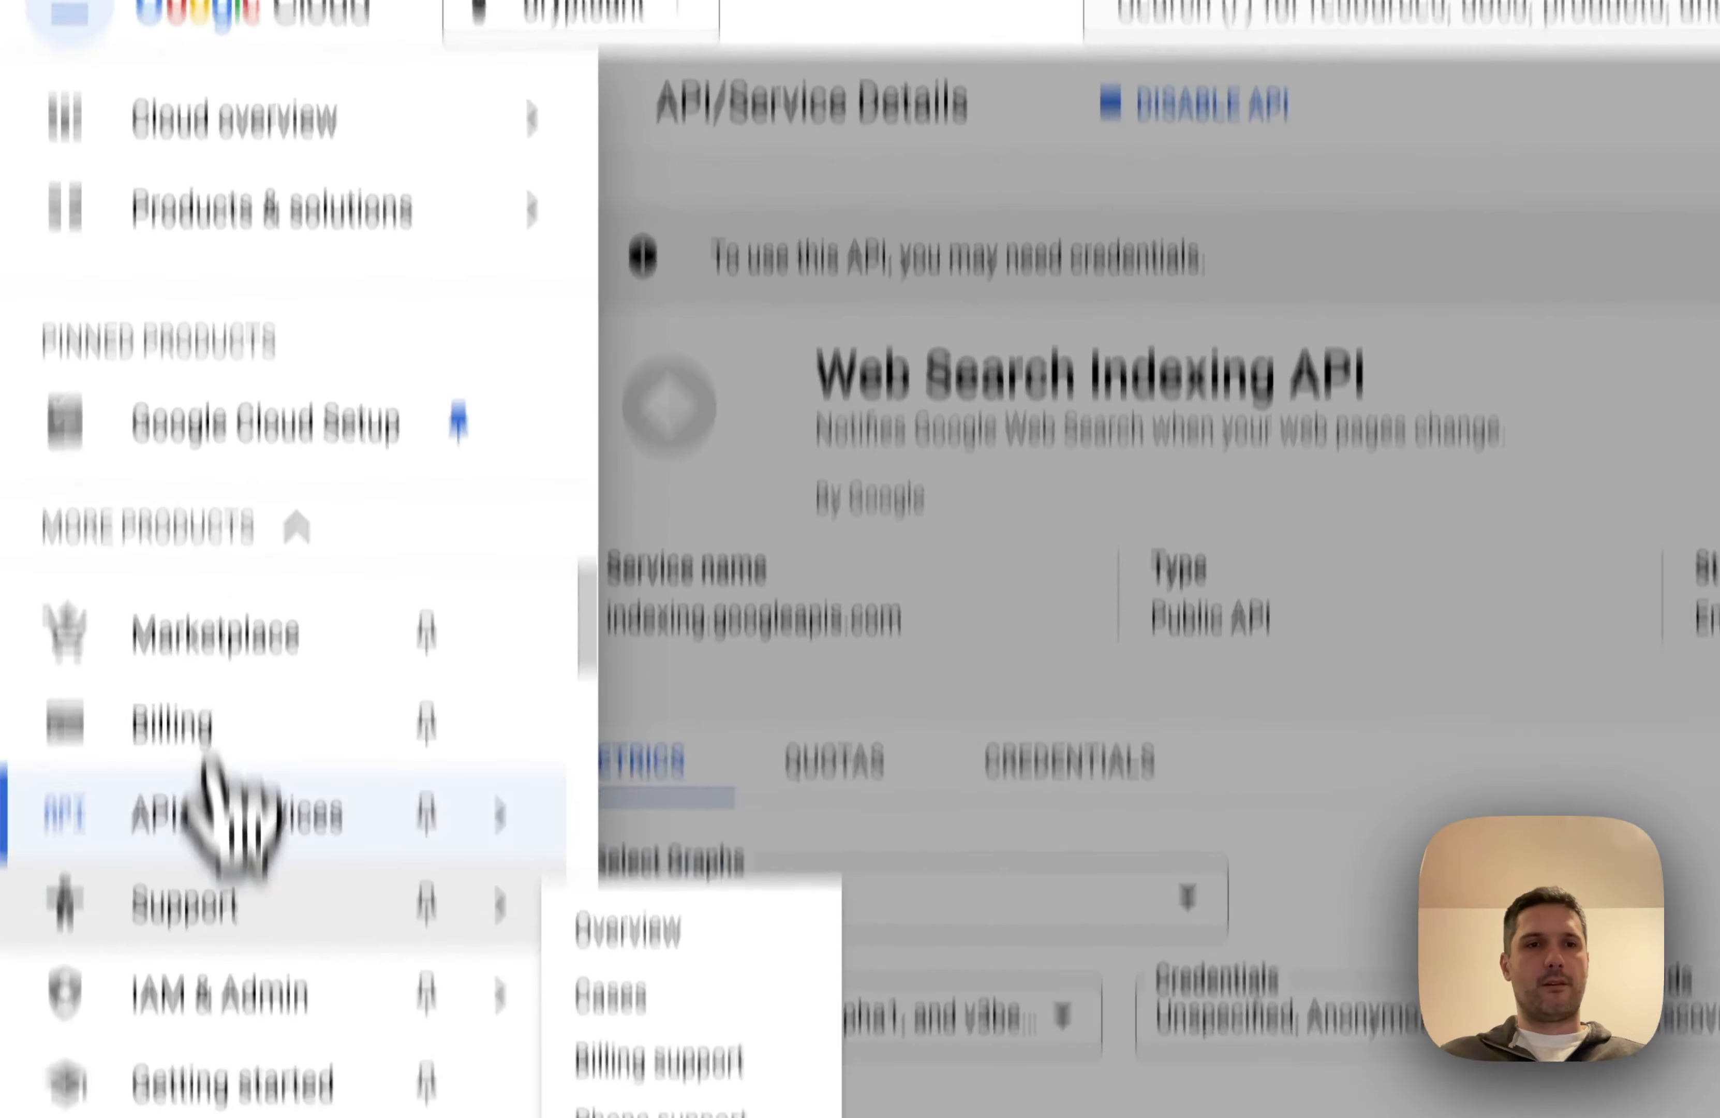
mouse_move(243, 1009)
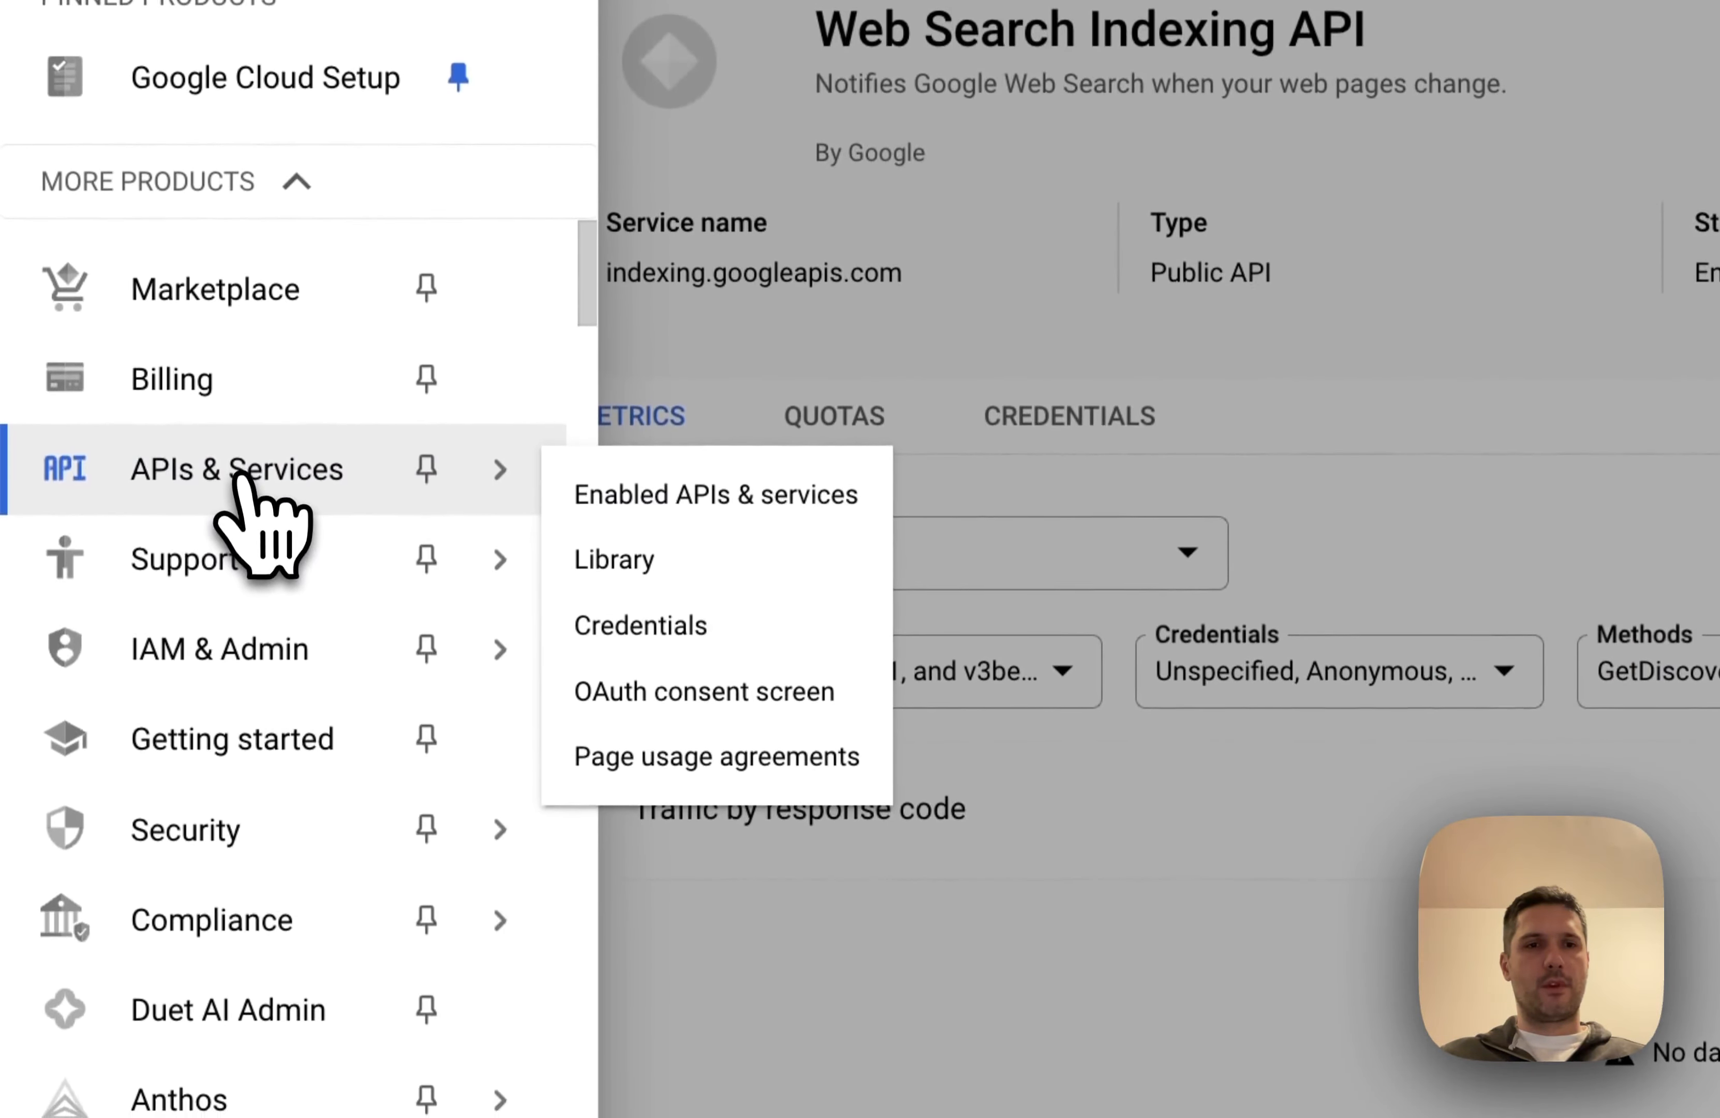
left_click(667, 690)
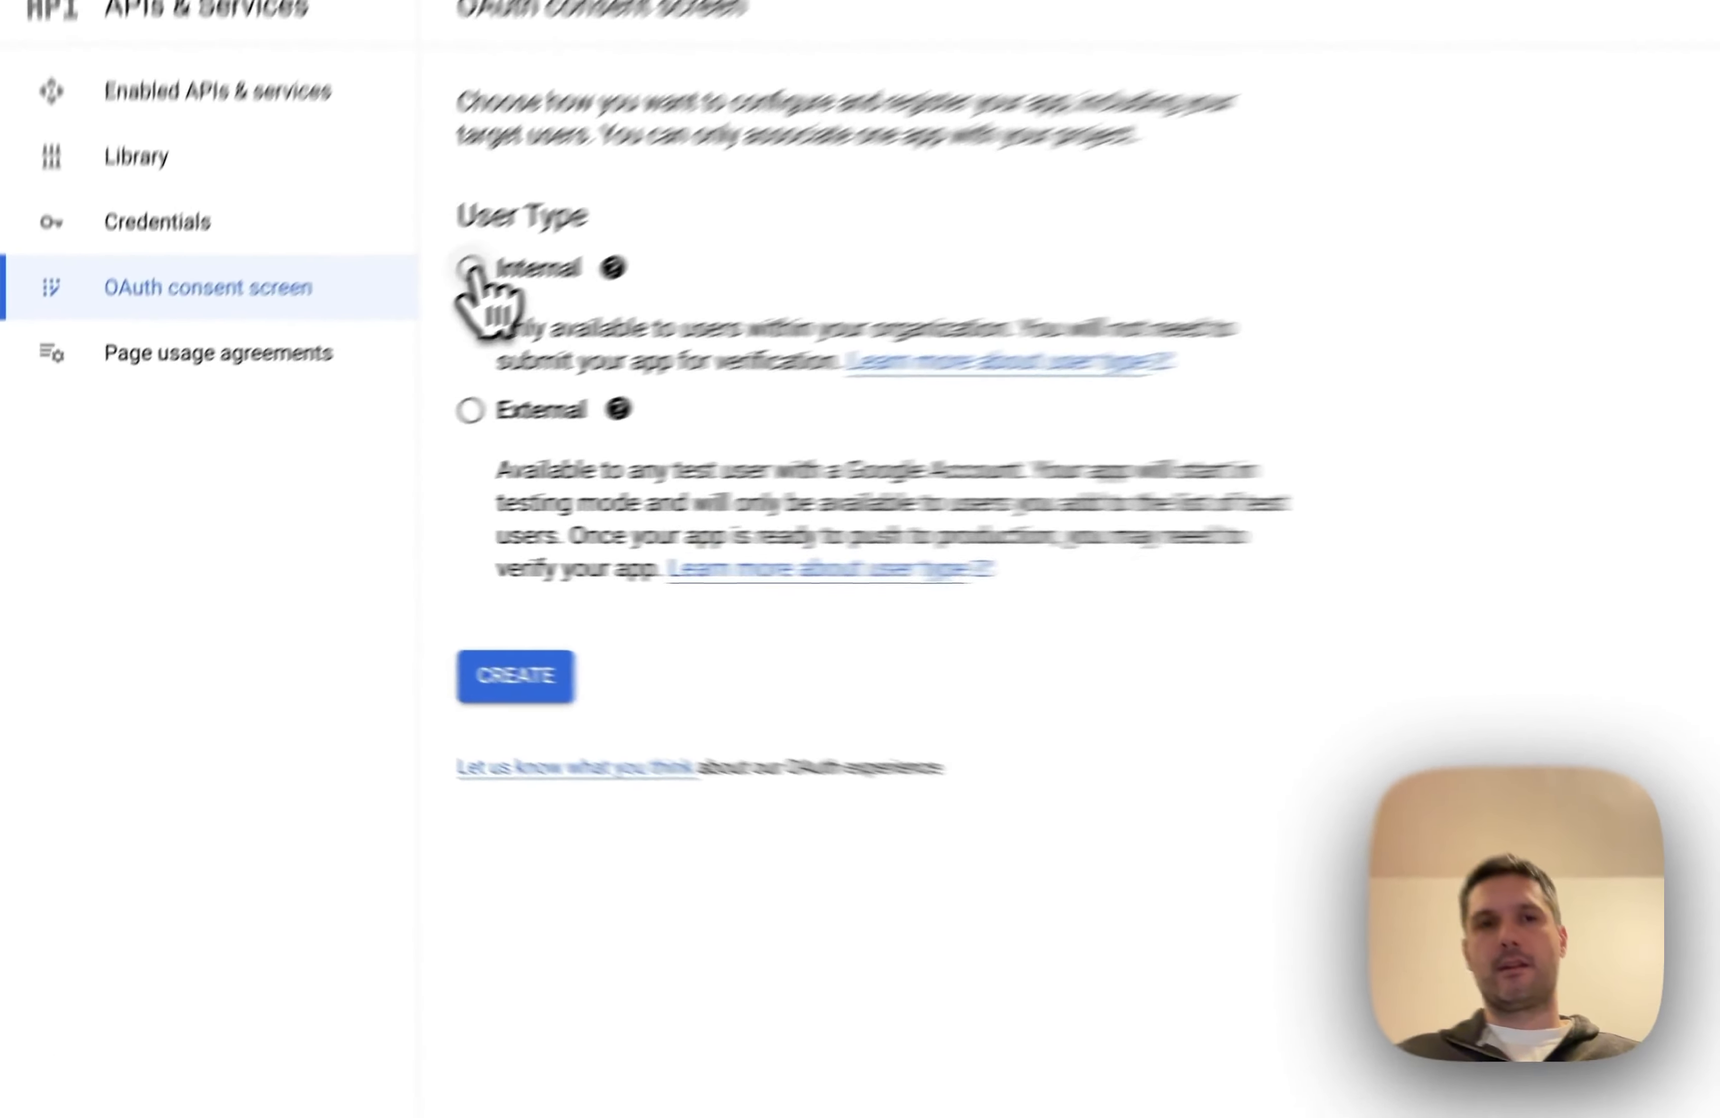
left_click(294, 380)
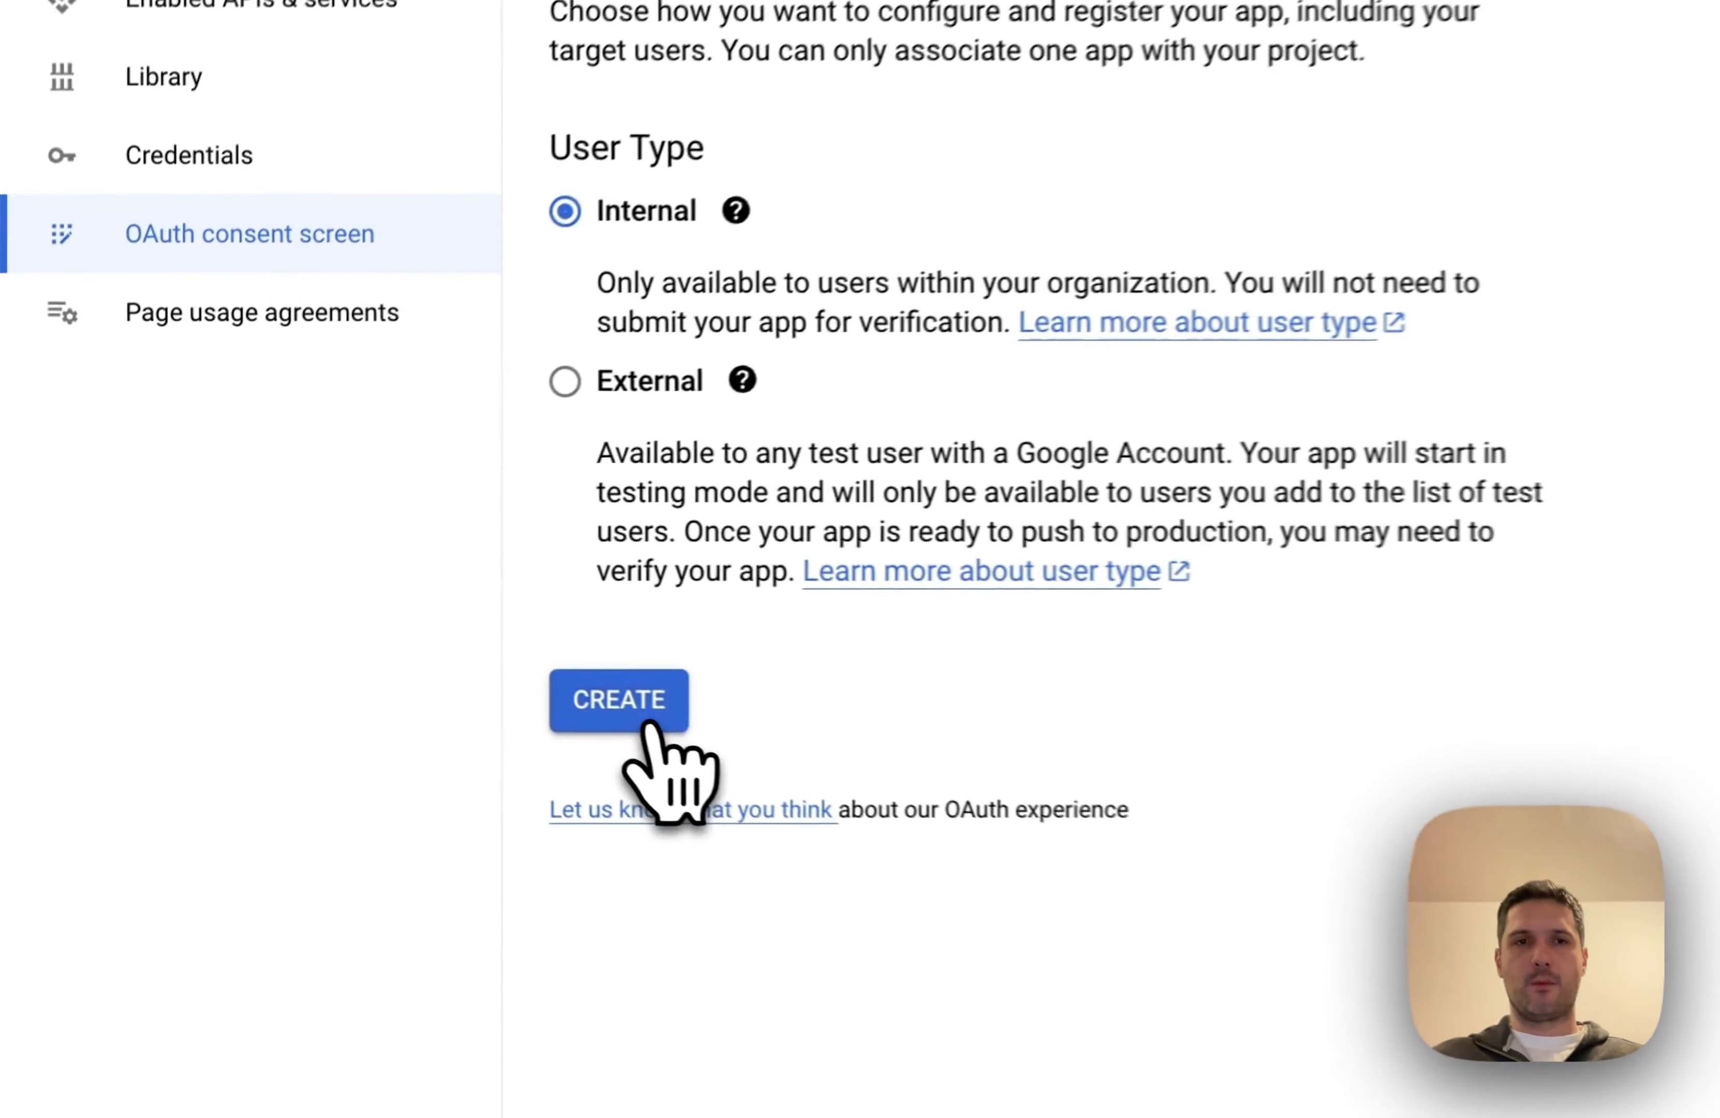
left_click(339, 652)
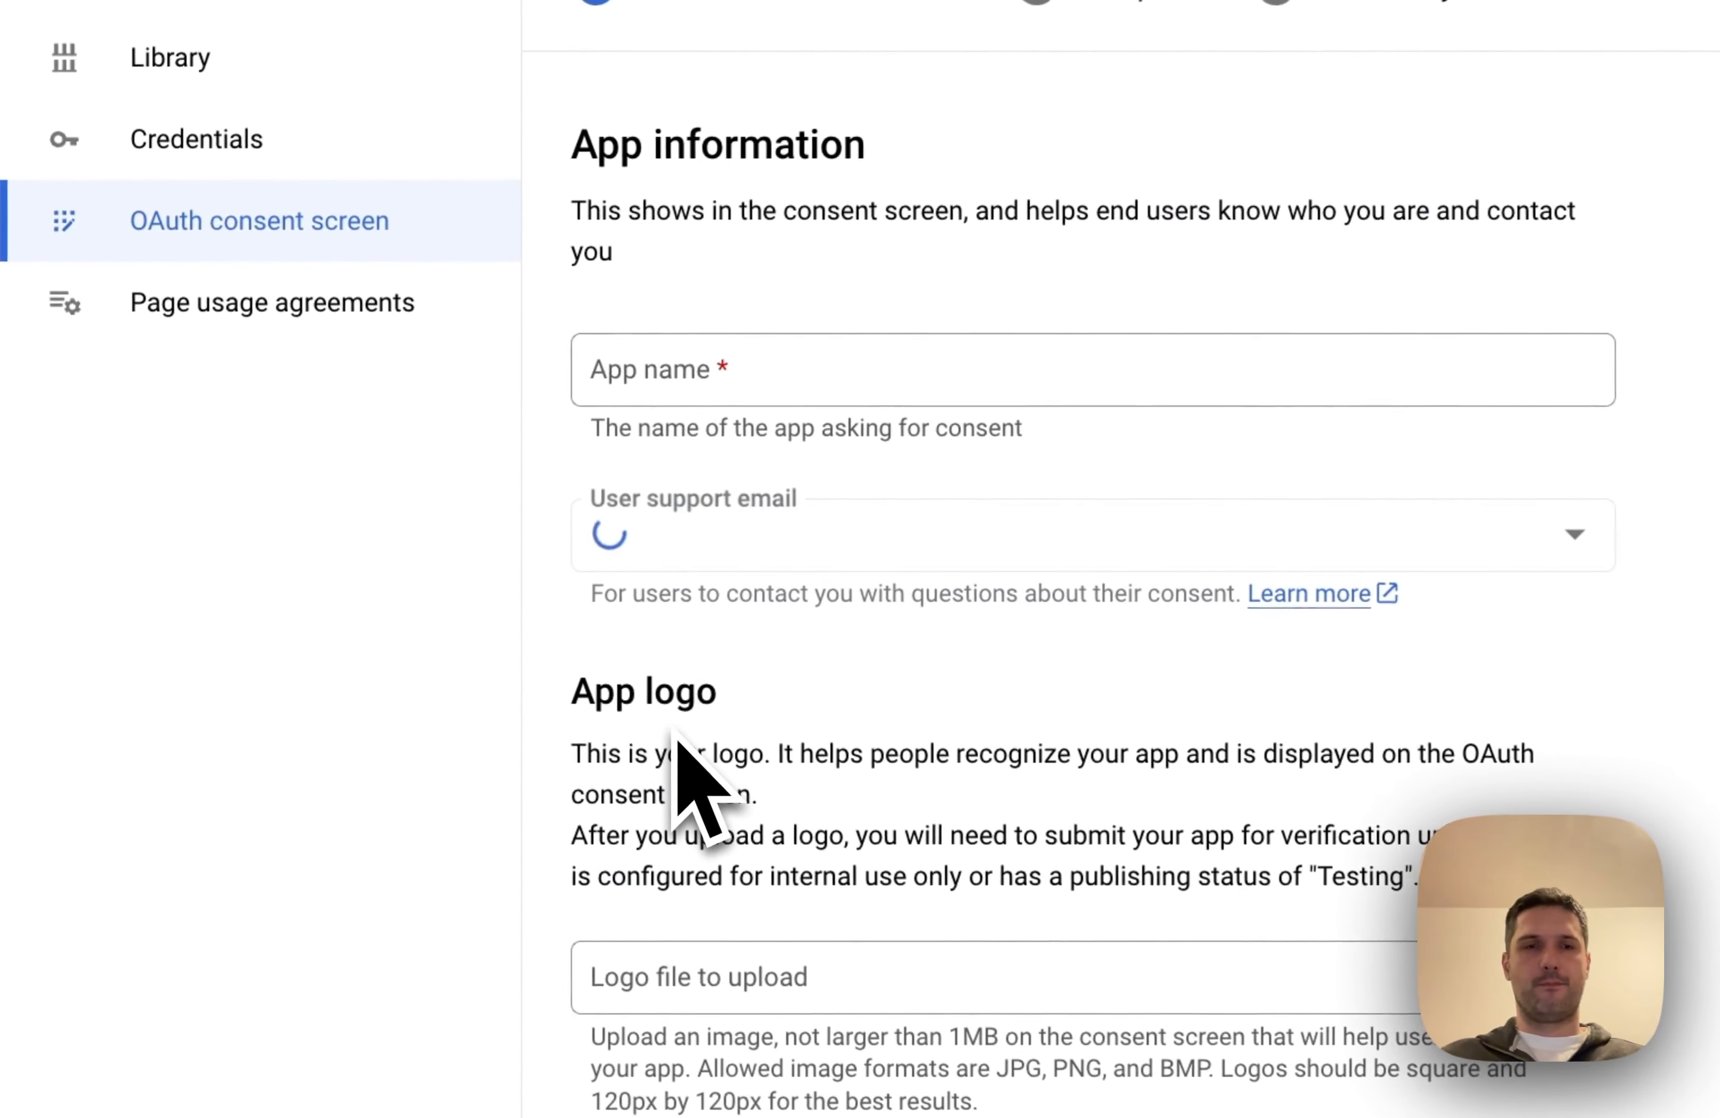
Name the app CryptoArk 1 and select the account's own address as the user support email
left_click(864, 395)
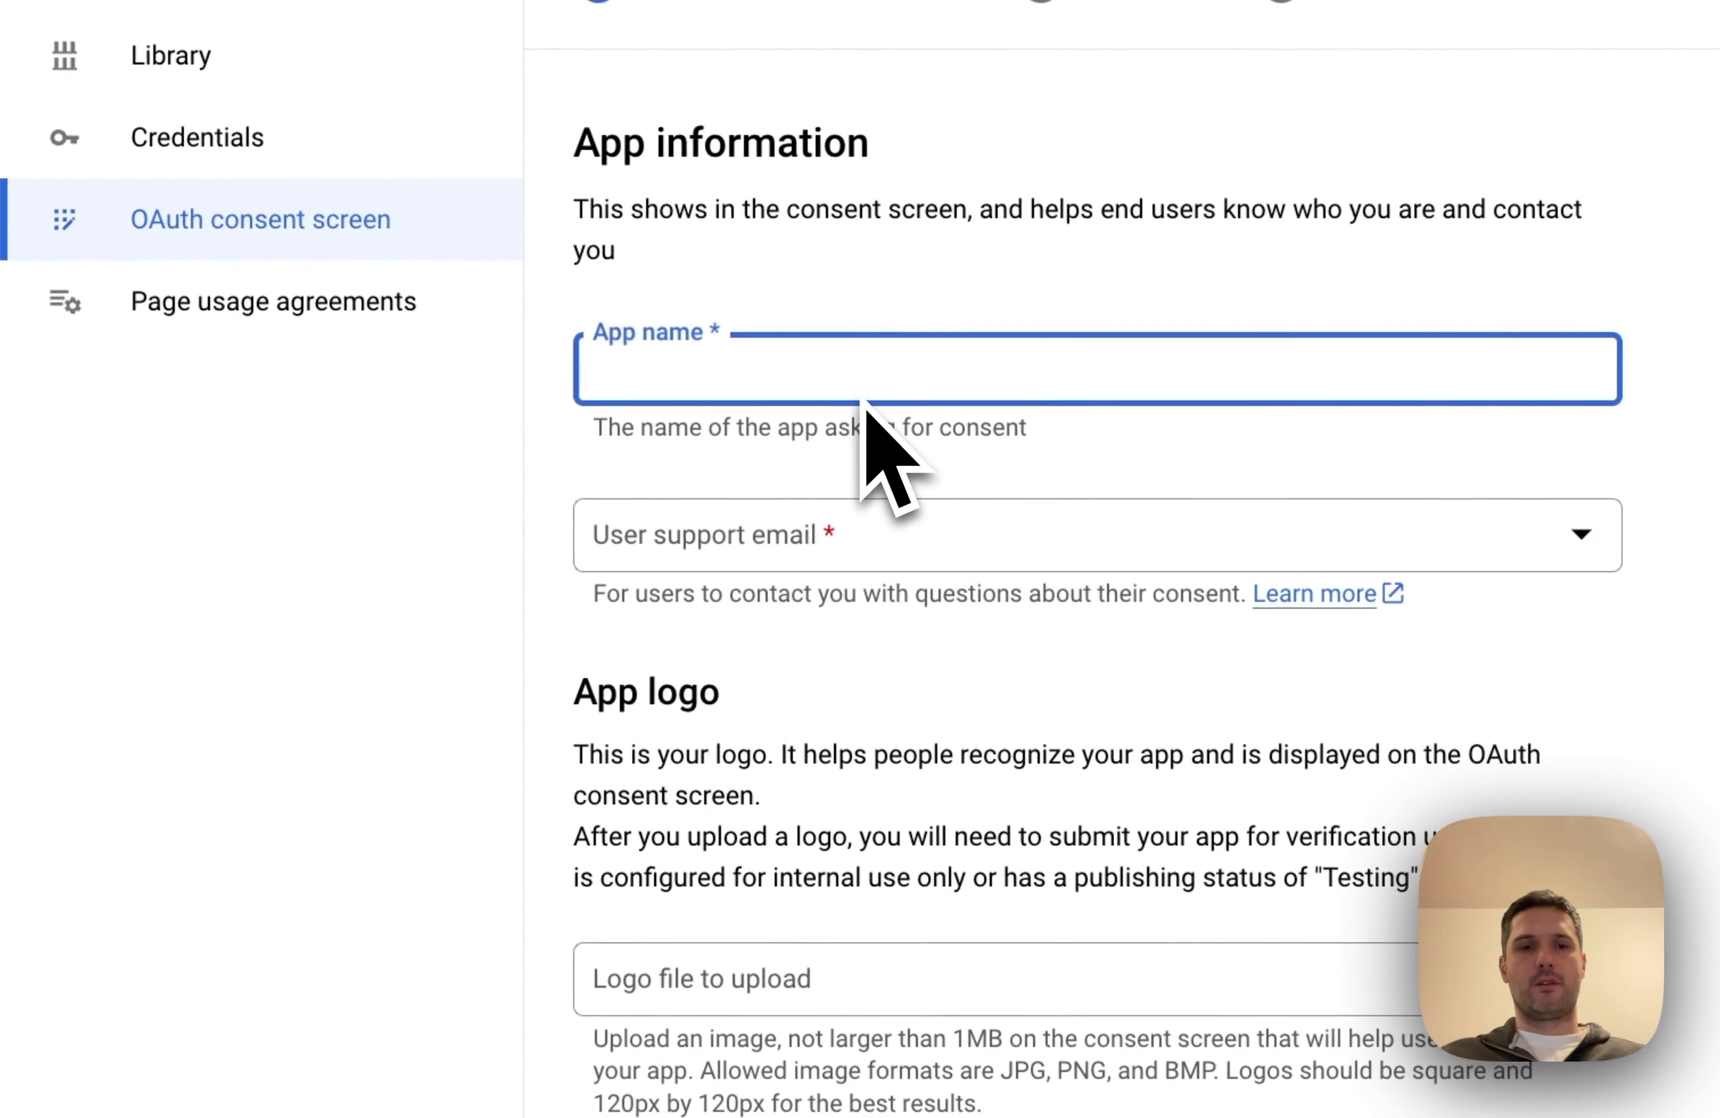
type("Crypto")
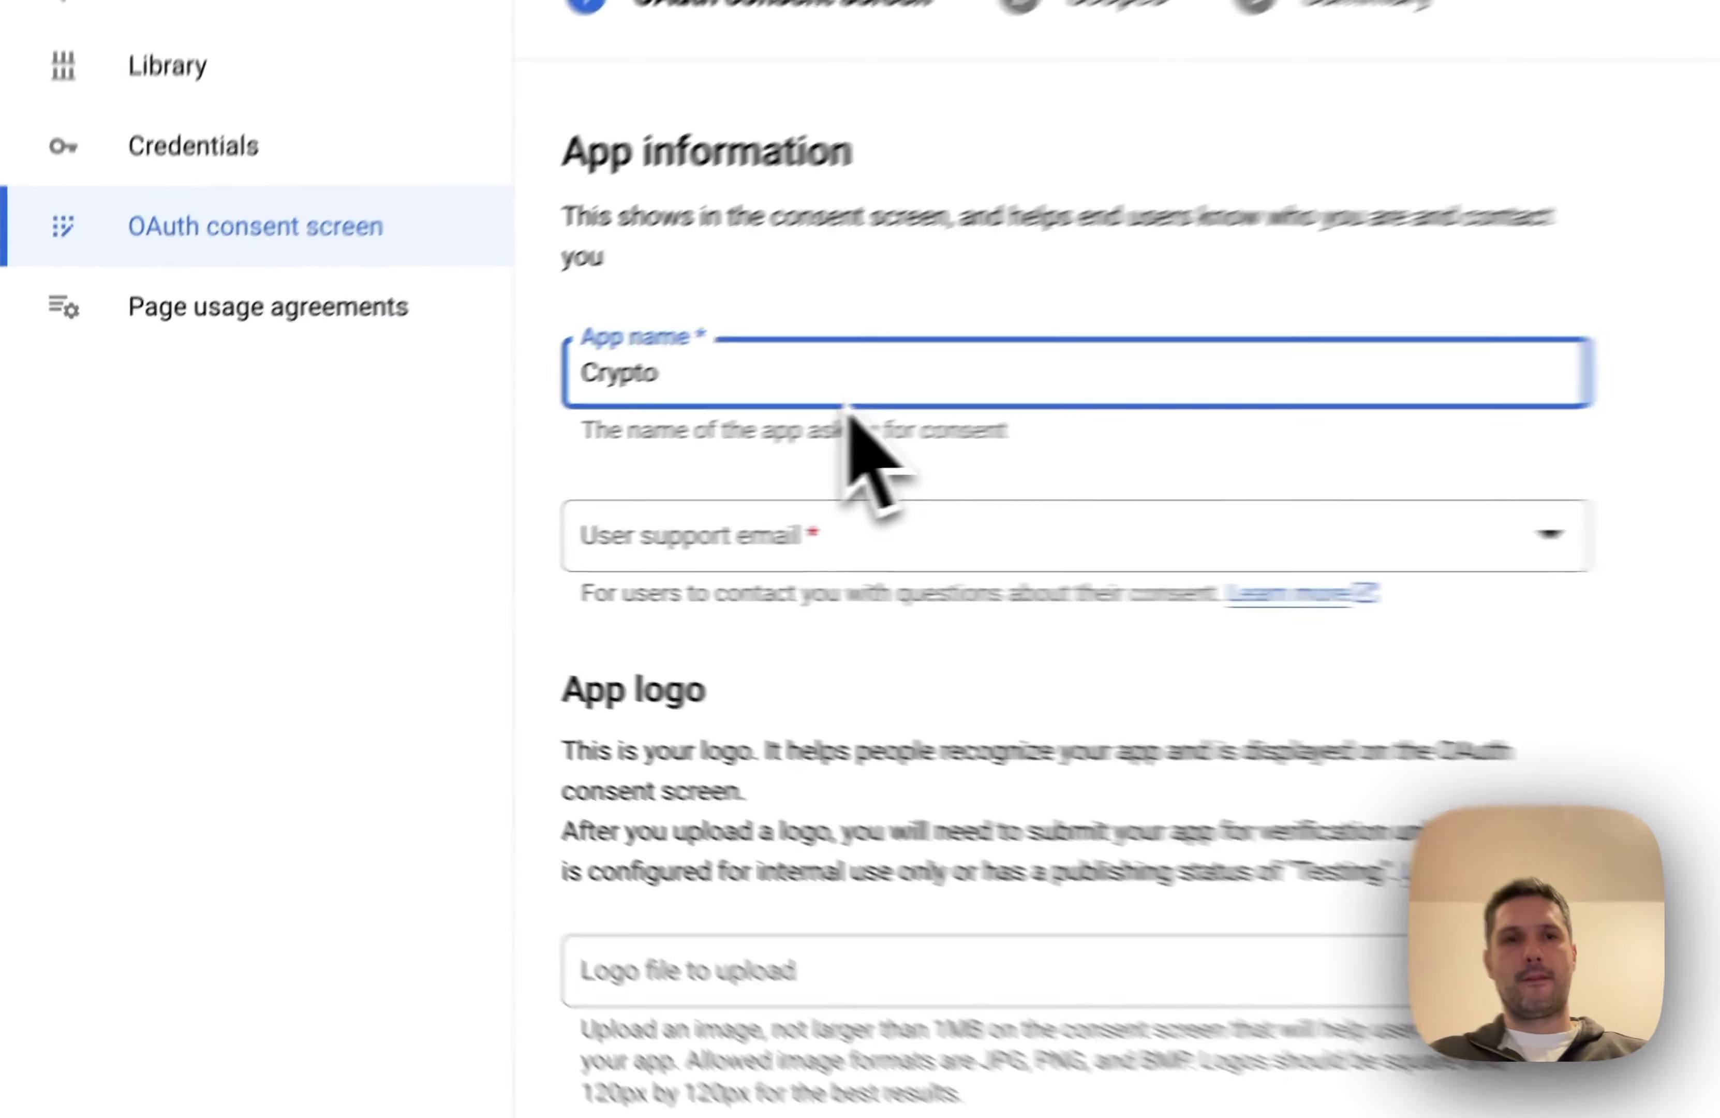
type("Ark ")
type("1")
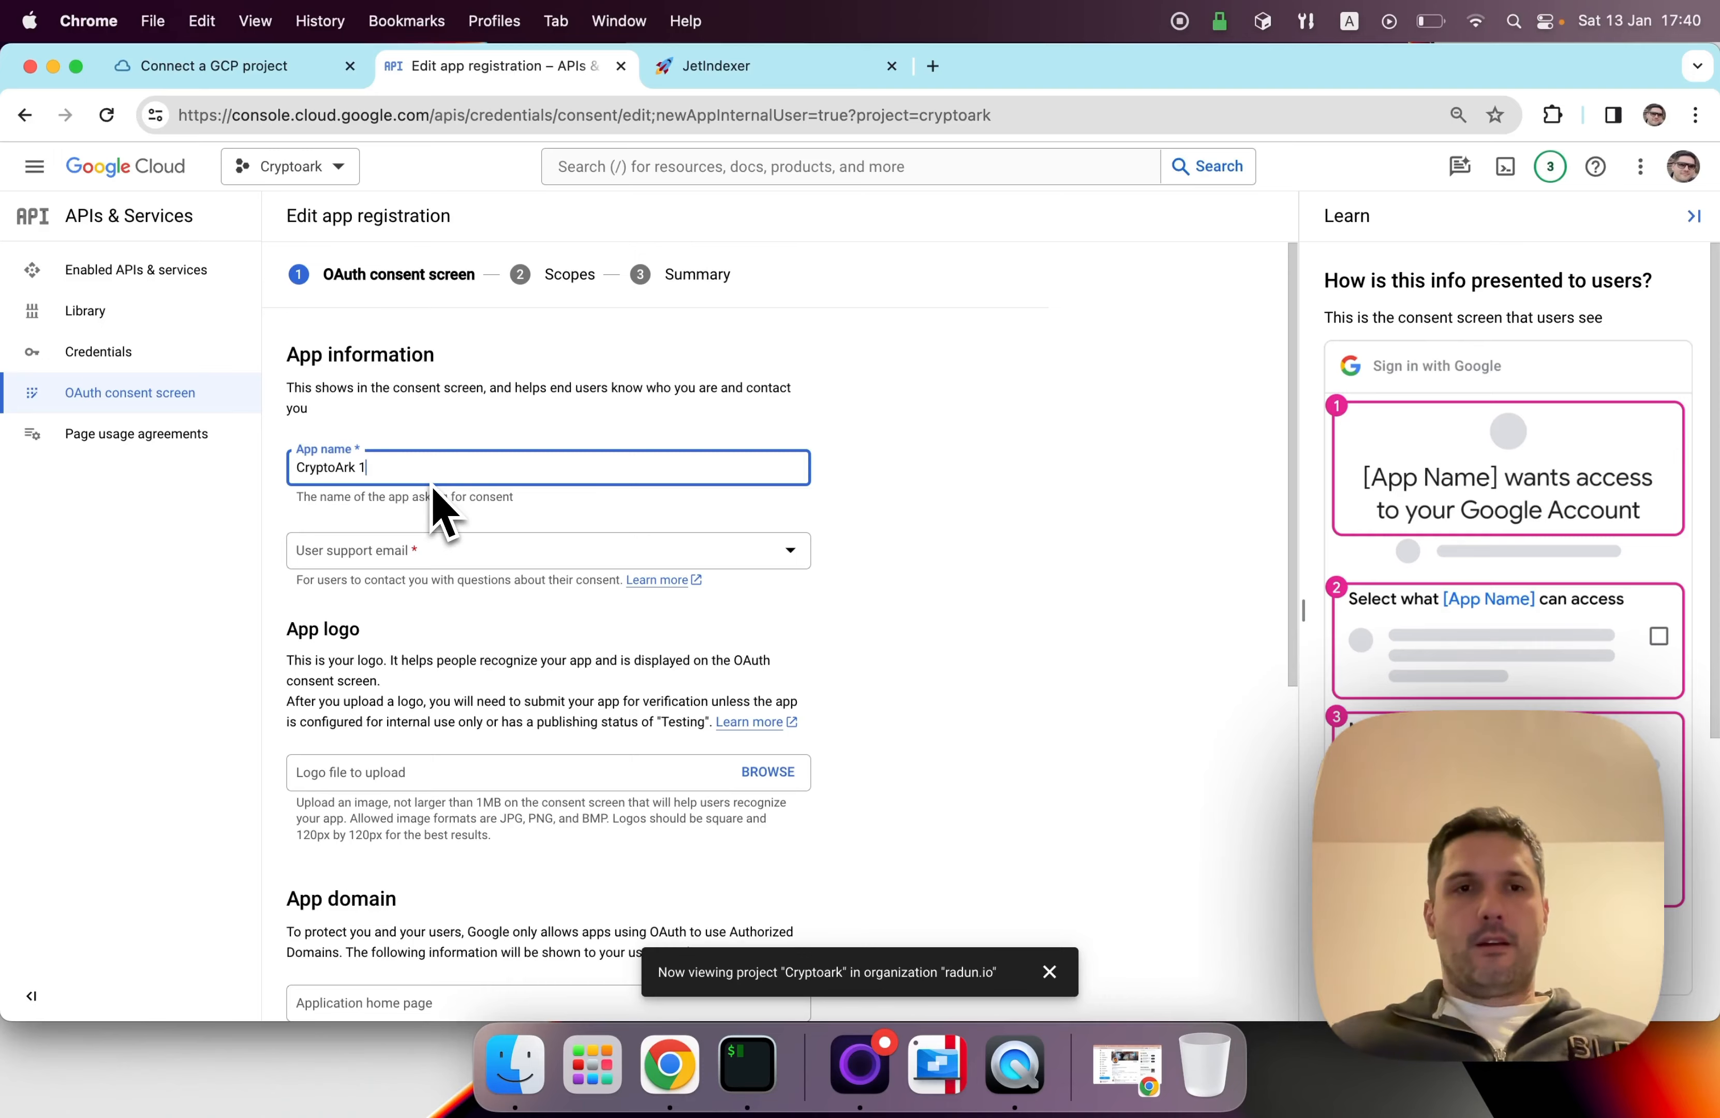
left_click(367, 555)
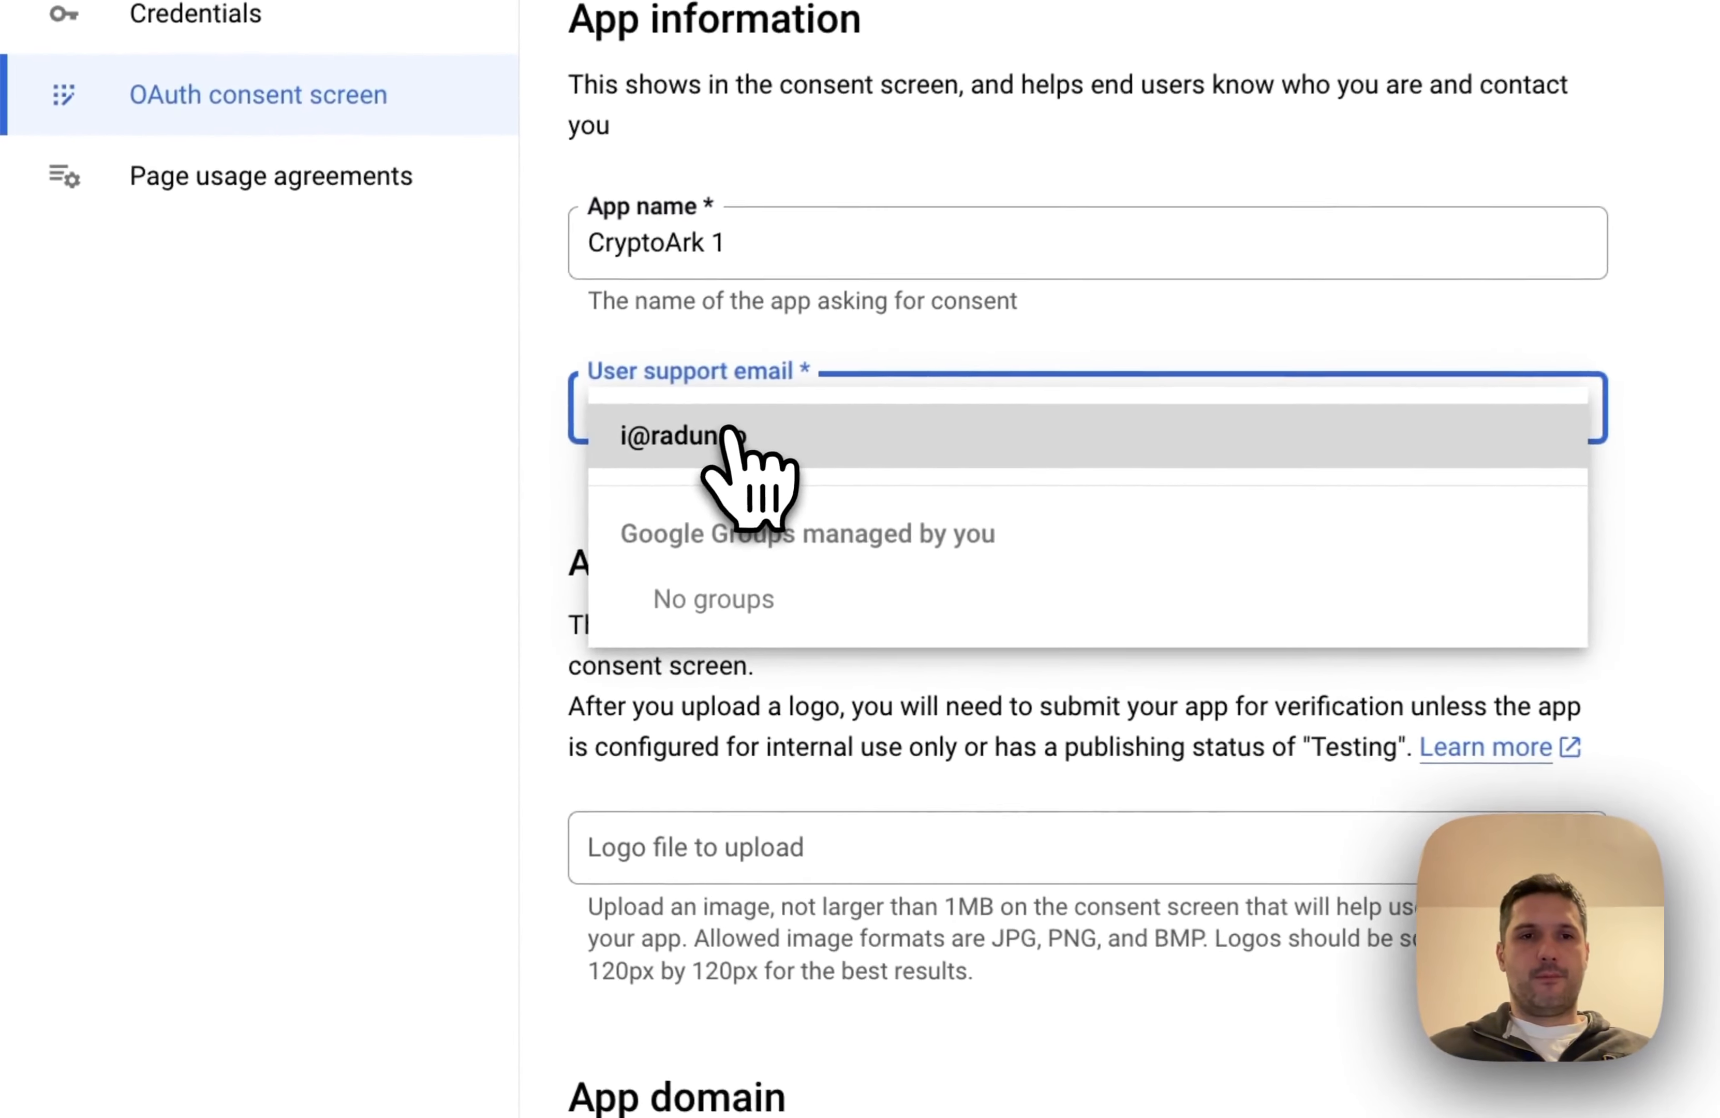
left_click(374, 569)
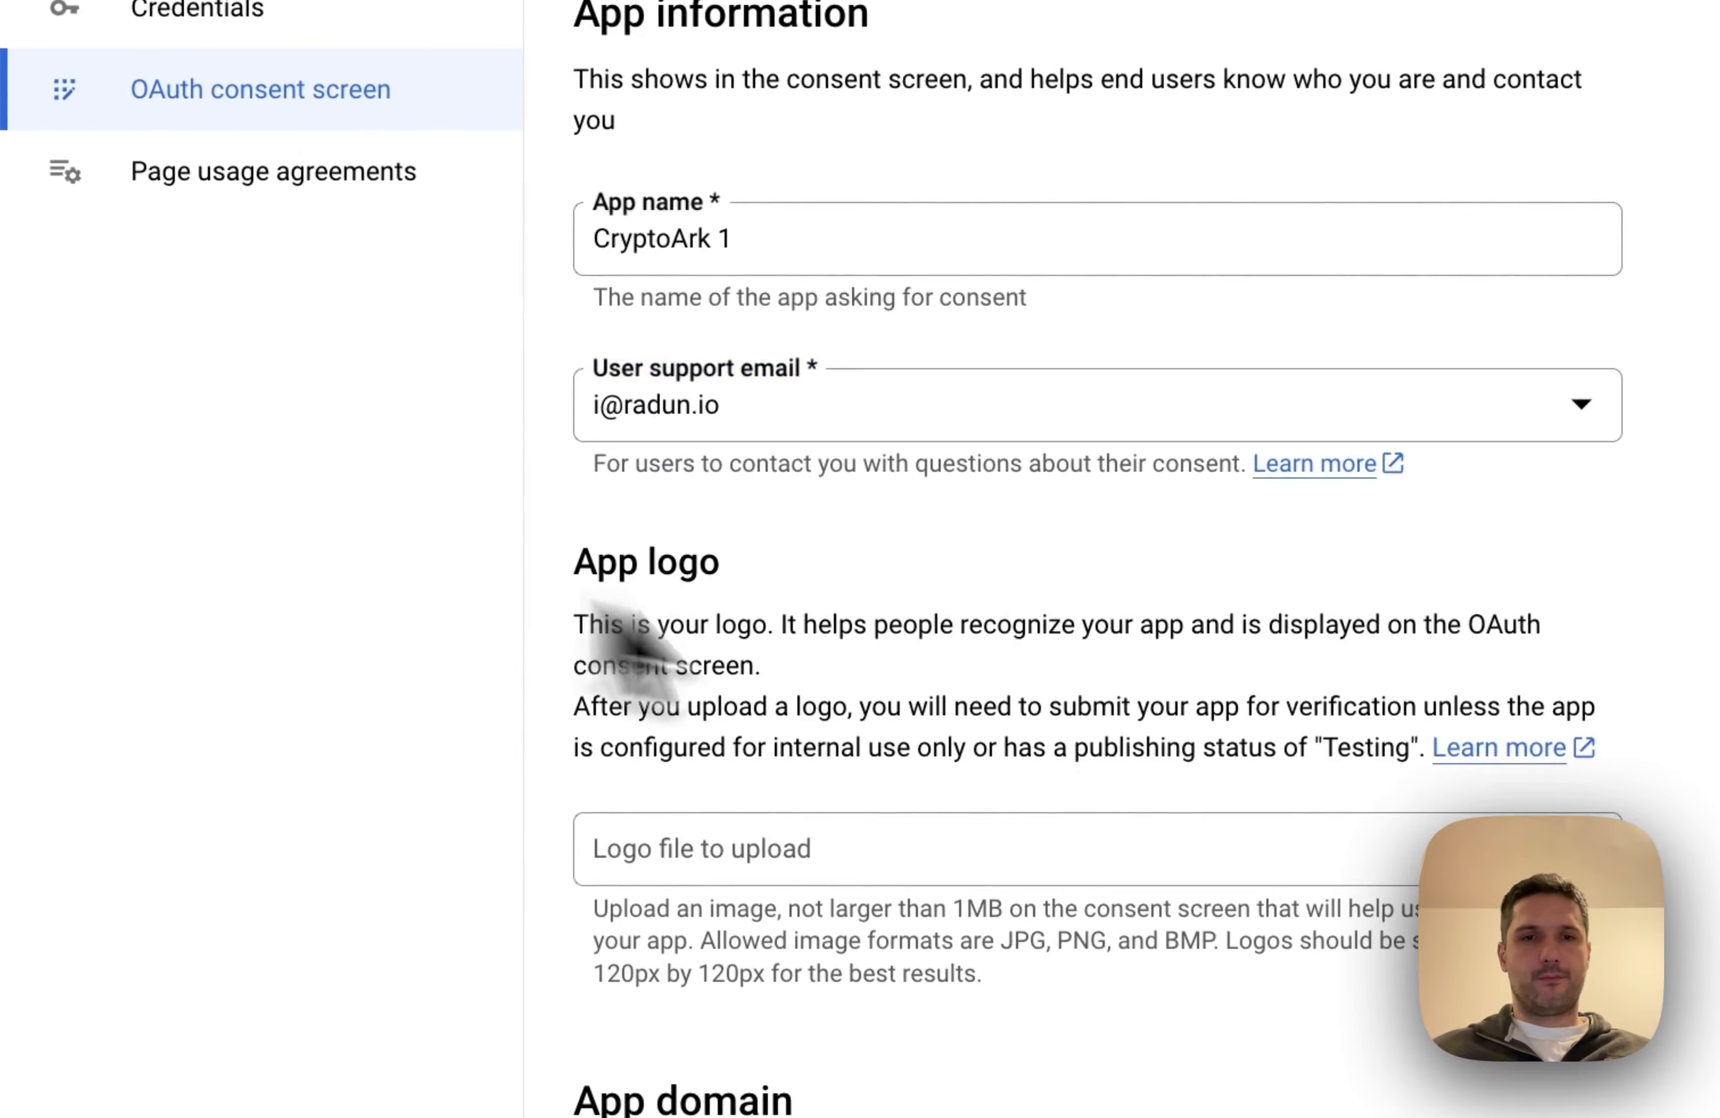
scroll(1113, 748, "down", 10)
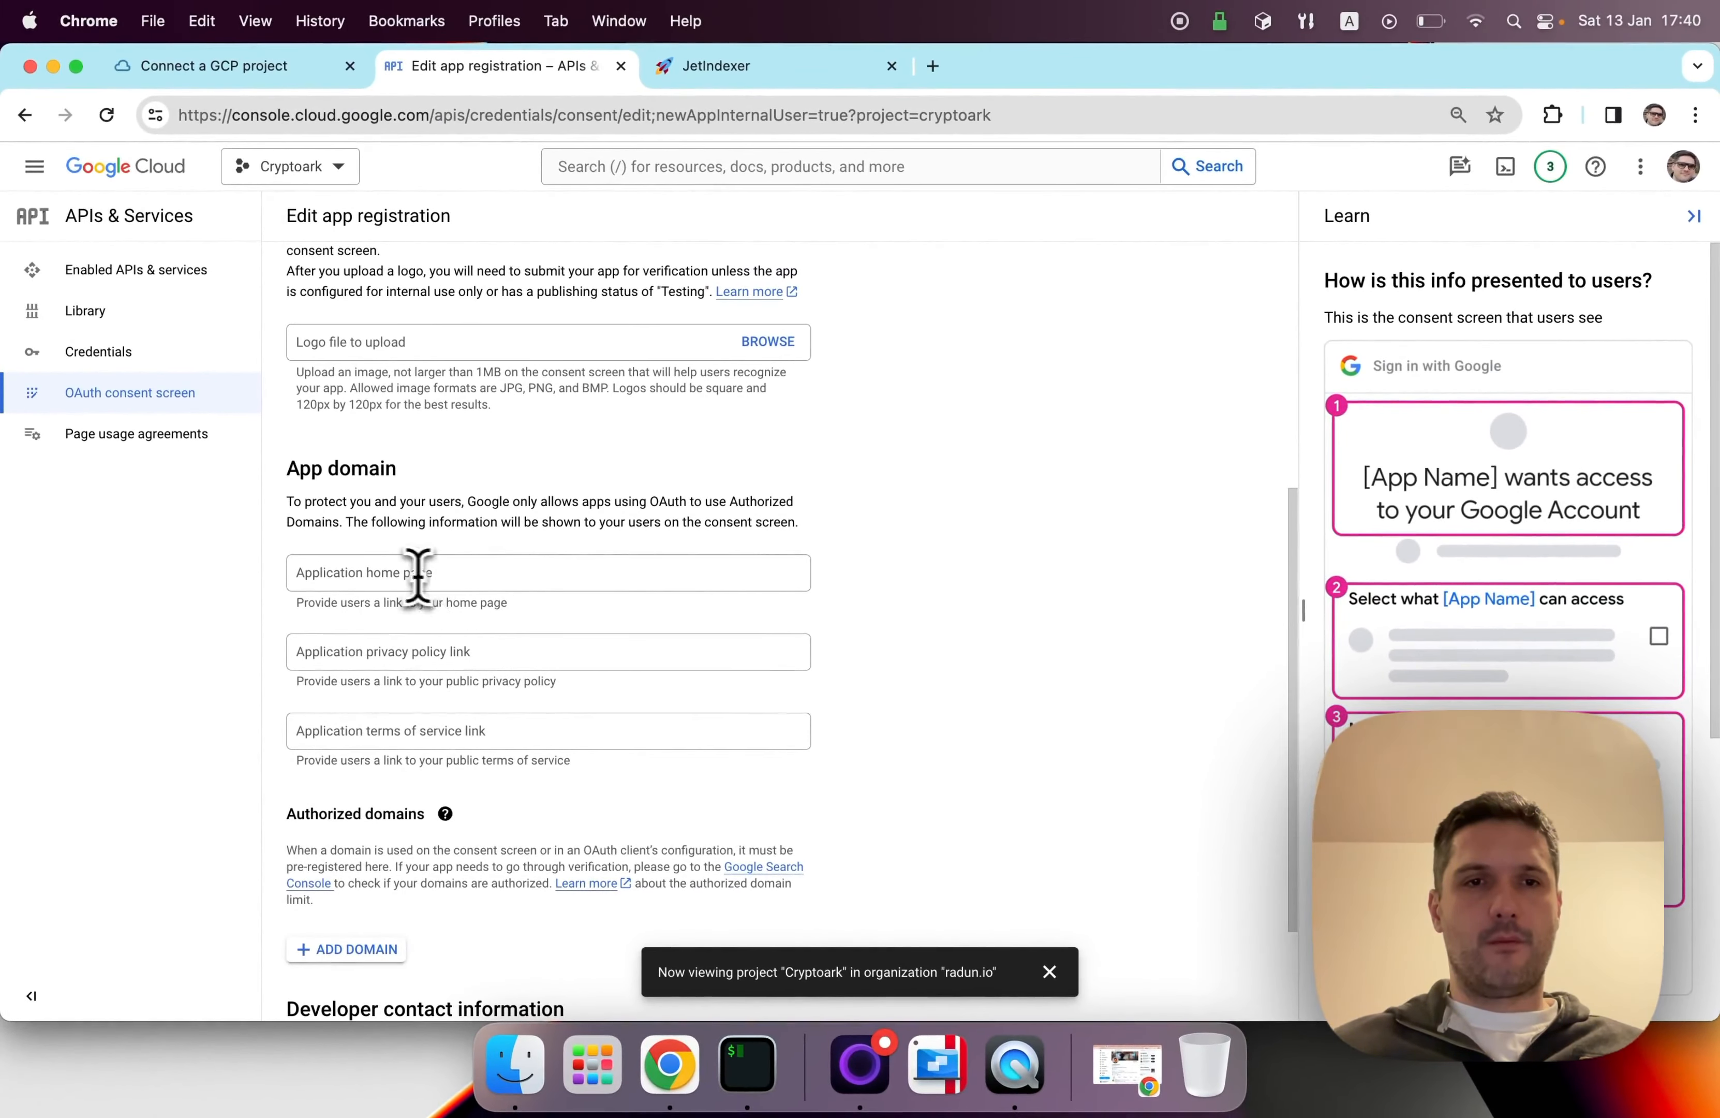
left_click(471, 573)
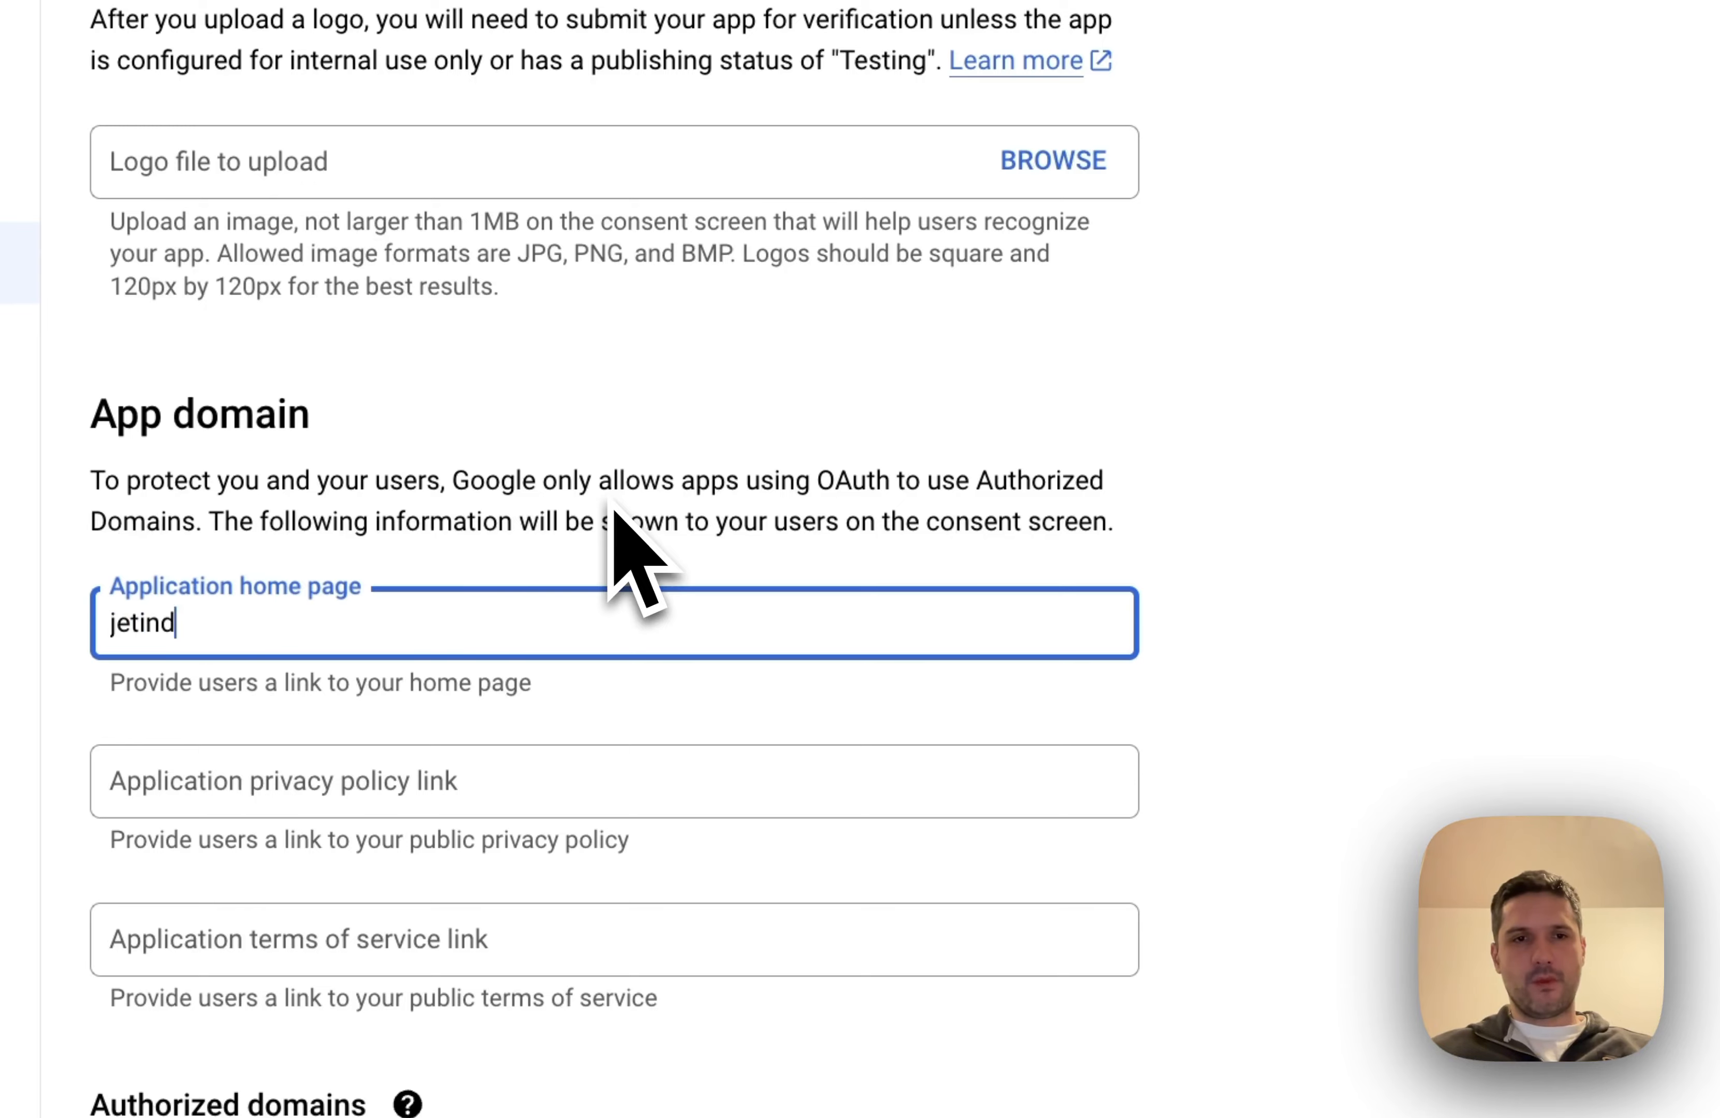
left_click(1488, 662)
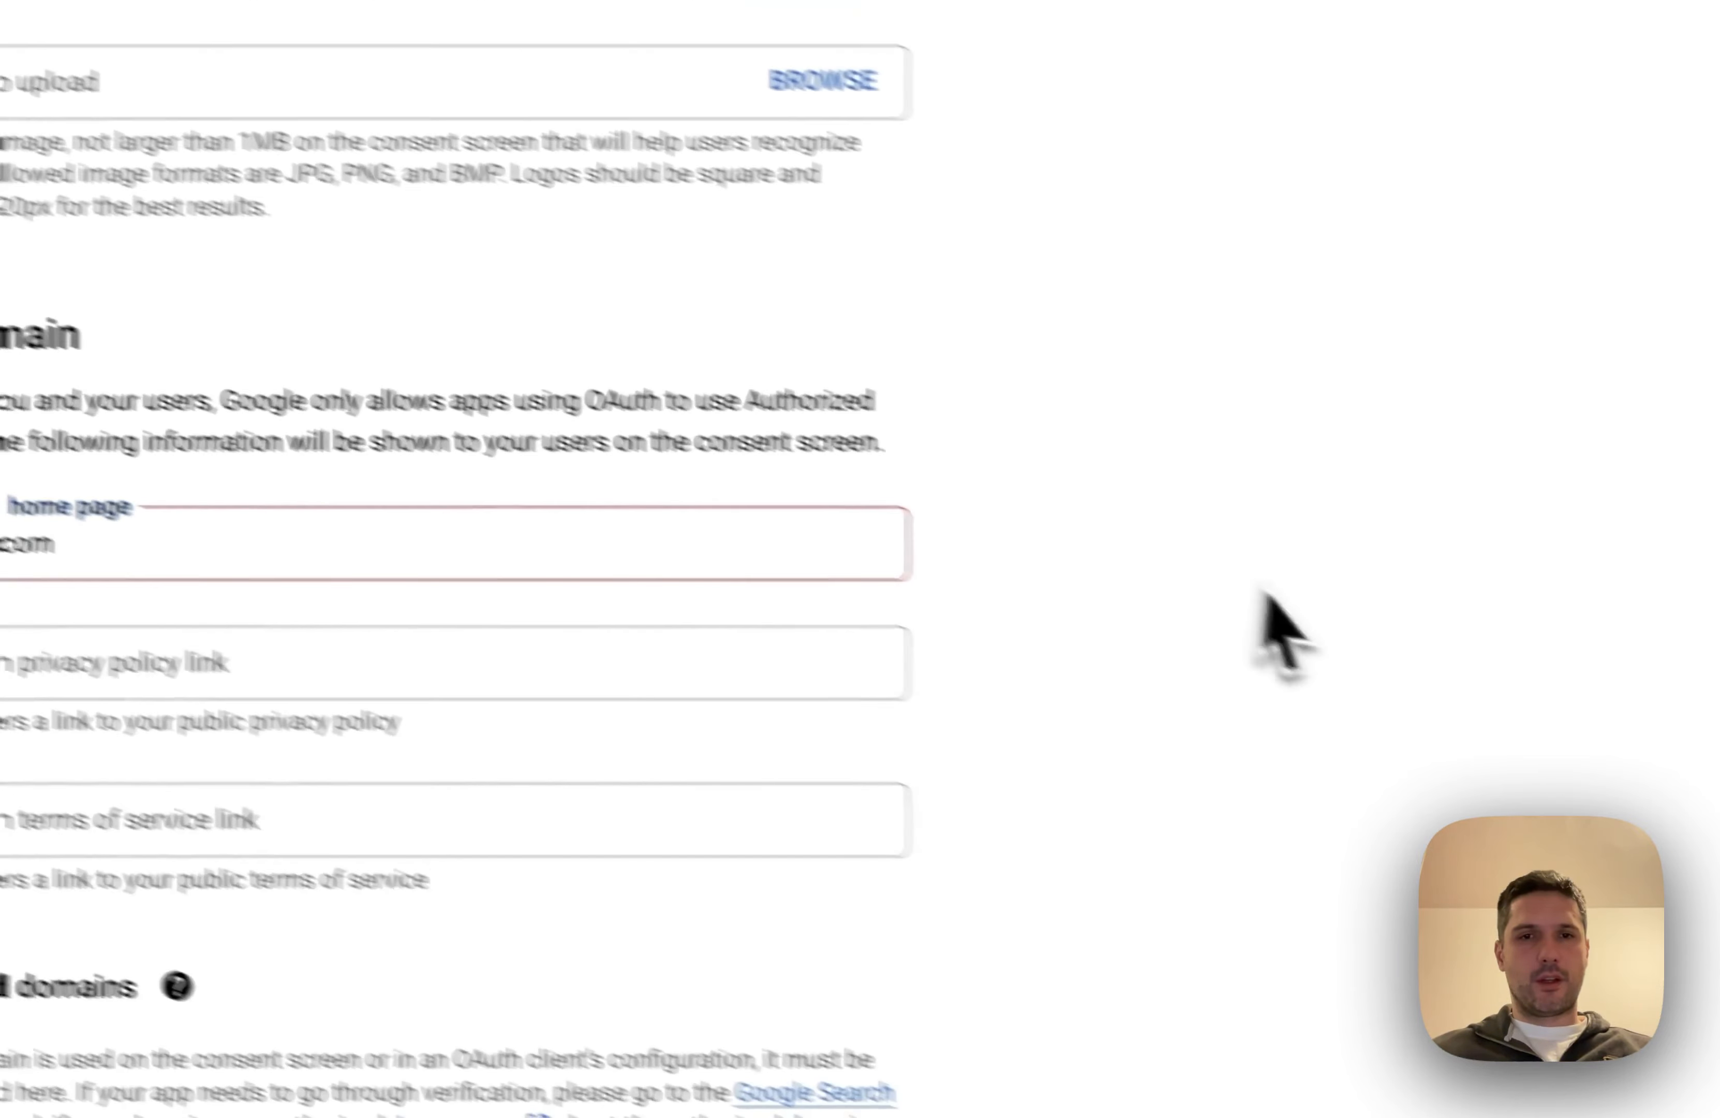
left_click(468, 511)
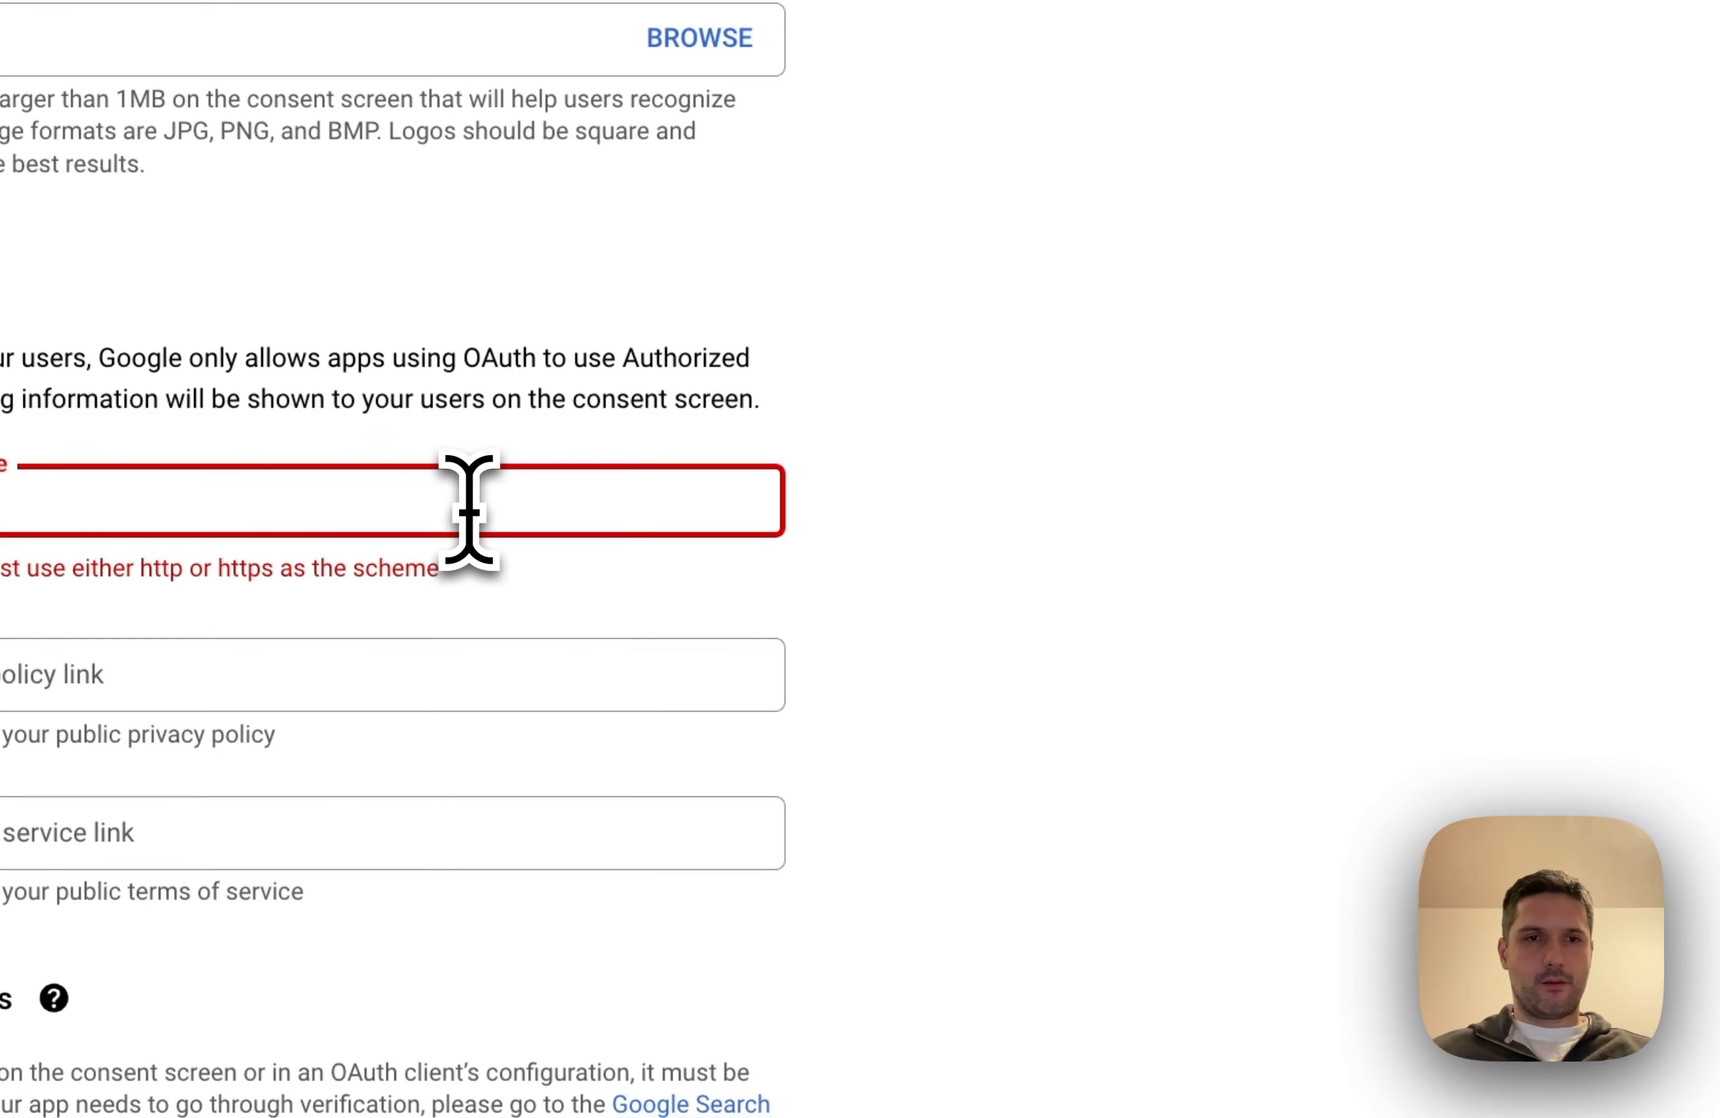
key("super+v")
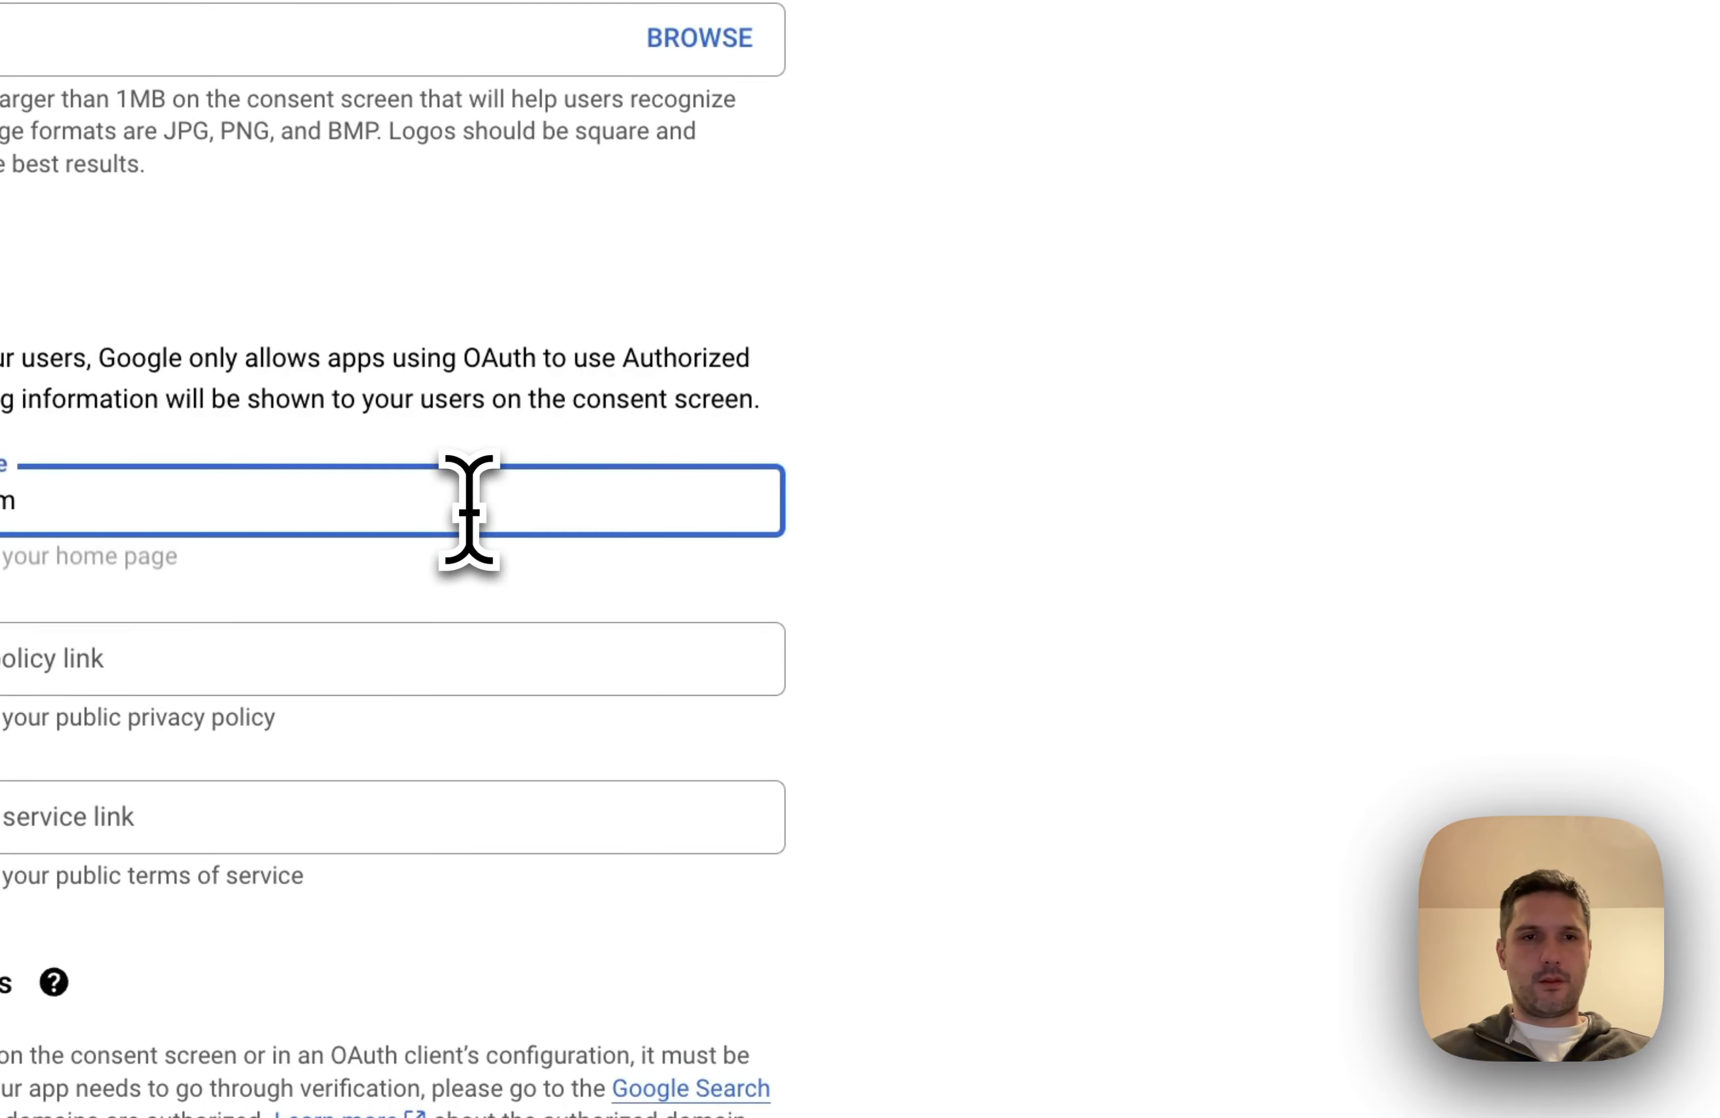
Add jetindexer.com as an authorized domain for the app
scroll(987, 624, "down", 5)
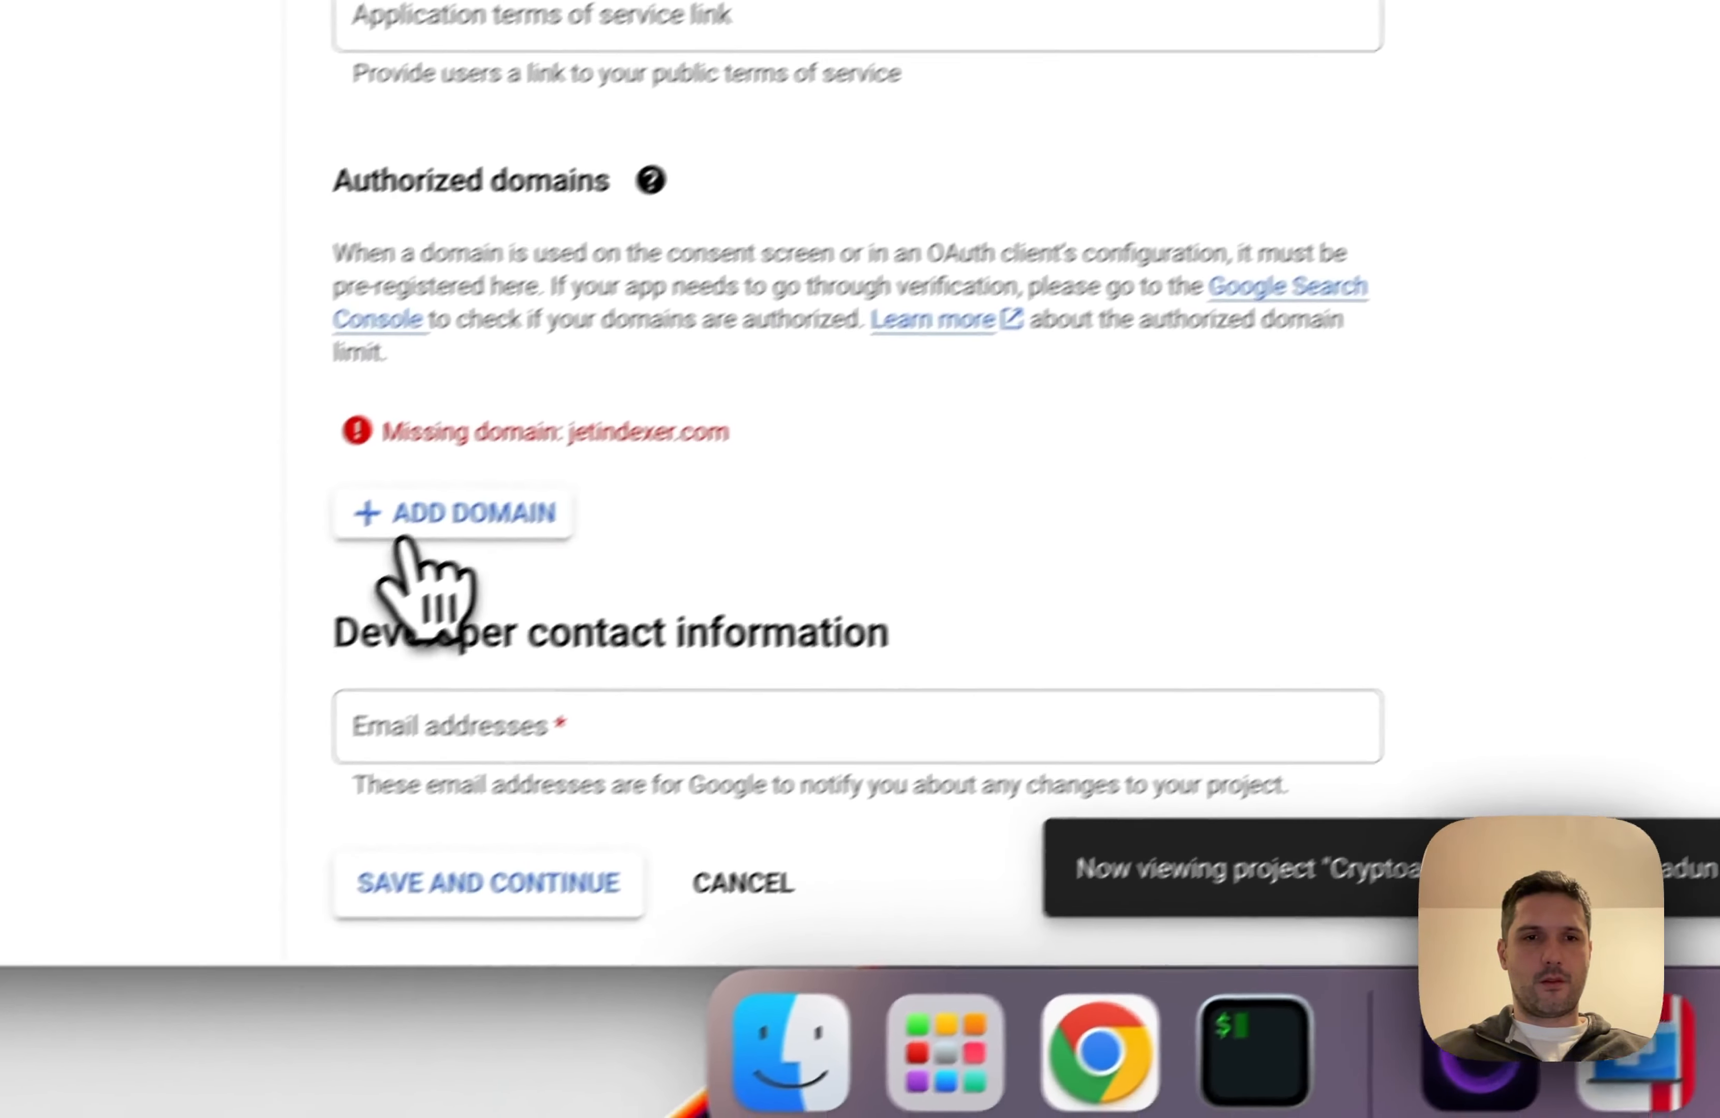
left_click(417, 519)
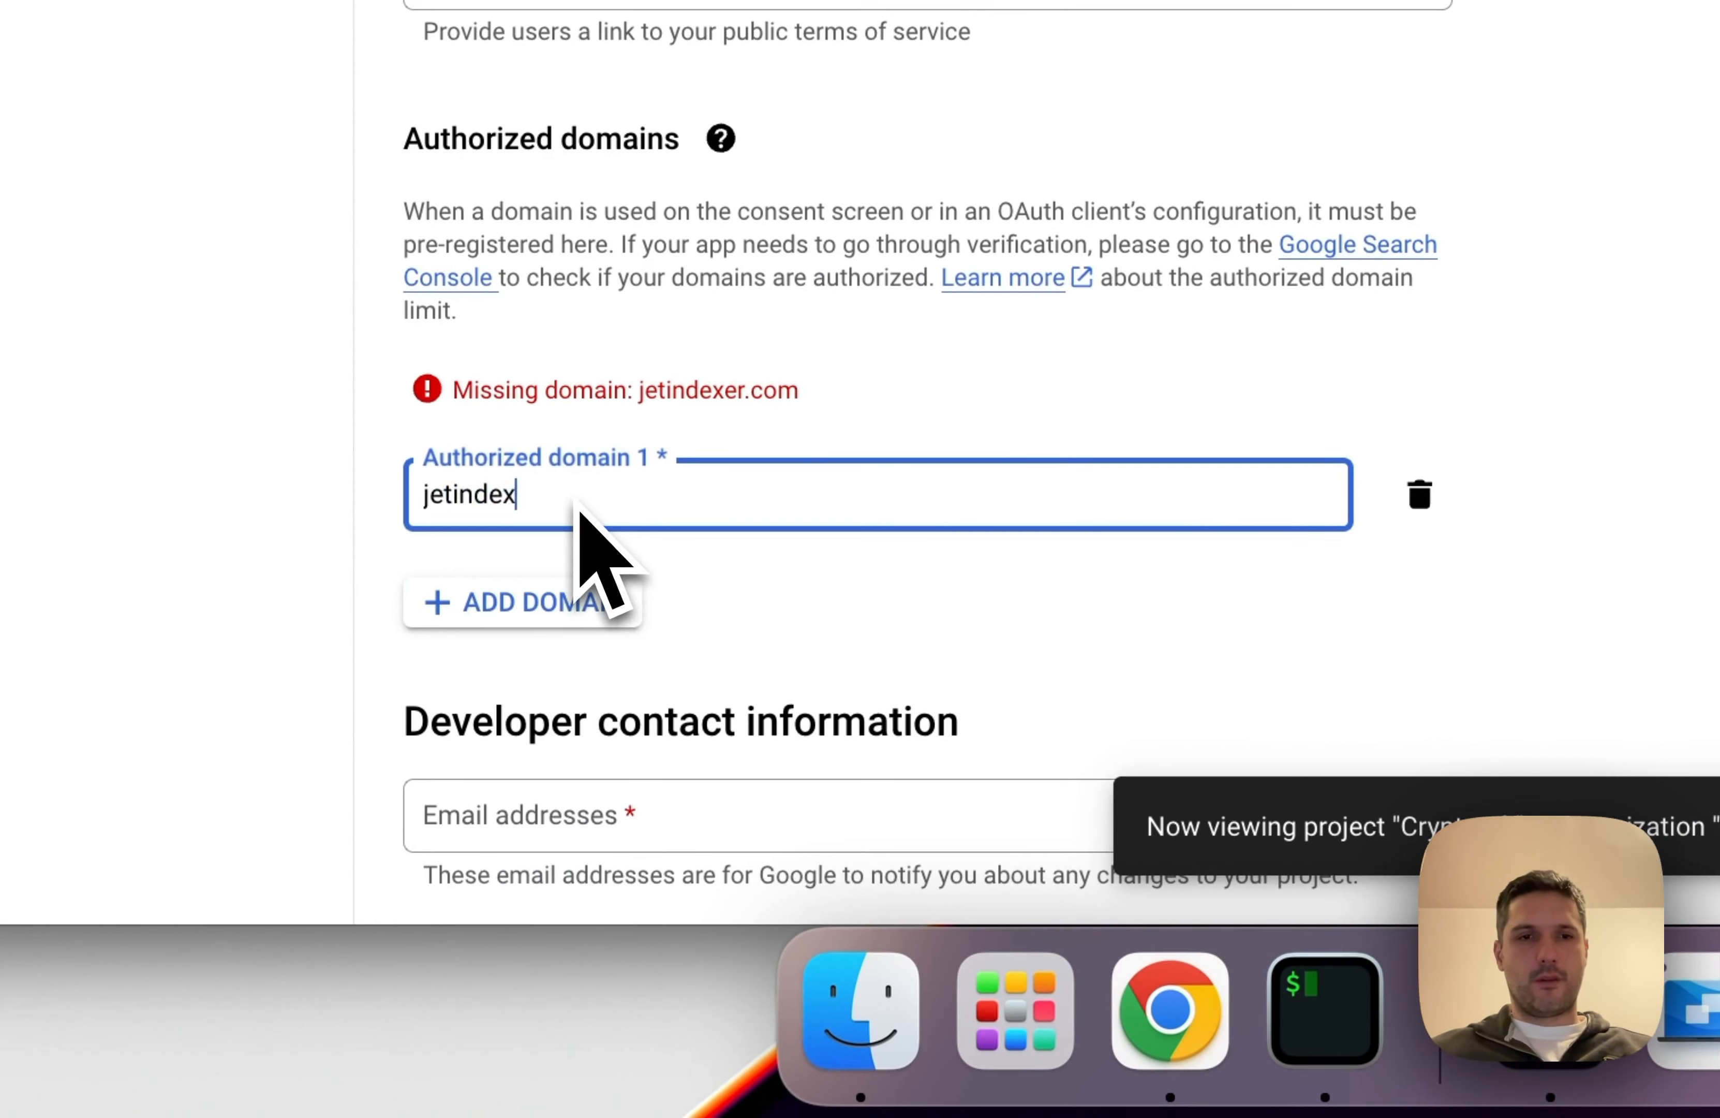
type("jetindexer.com")
left_click(1005, 555)
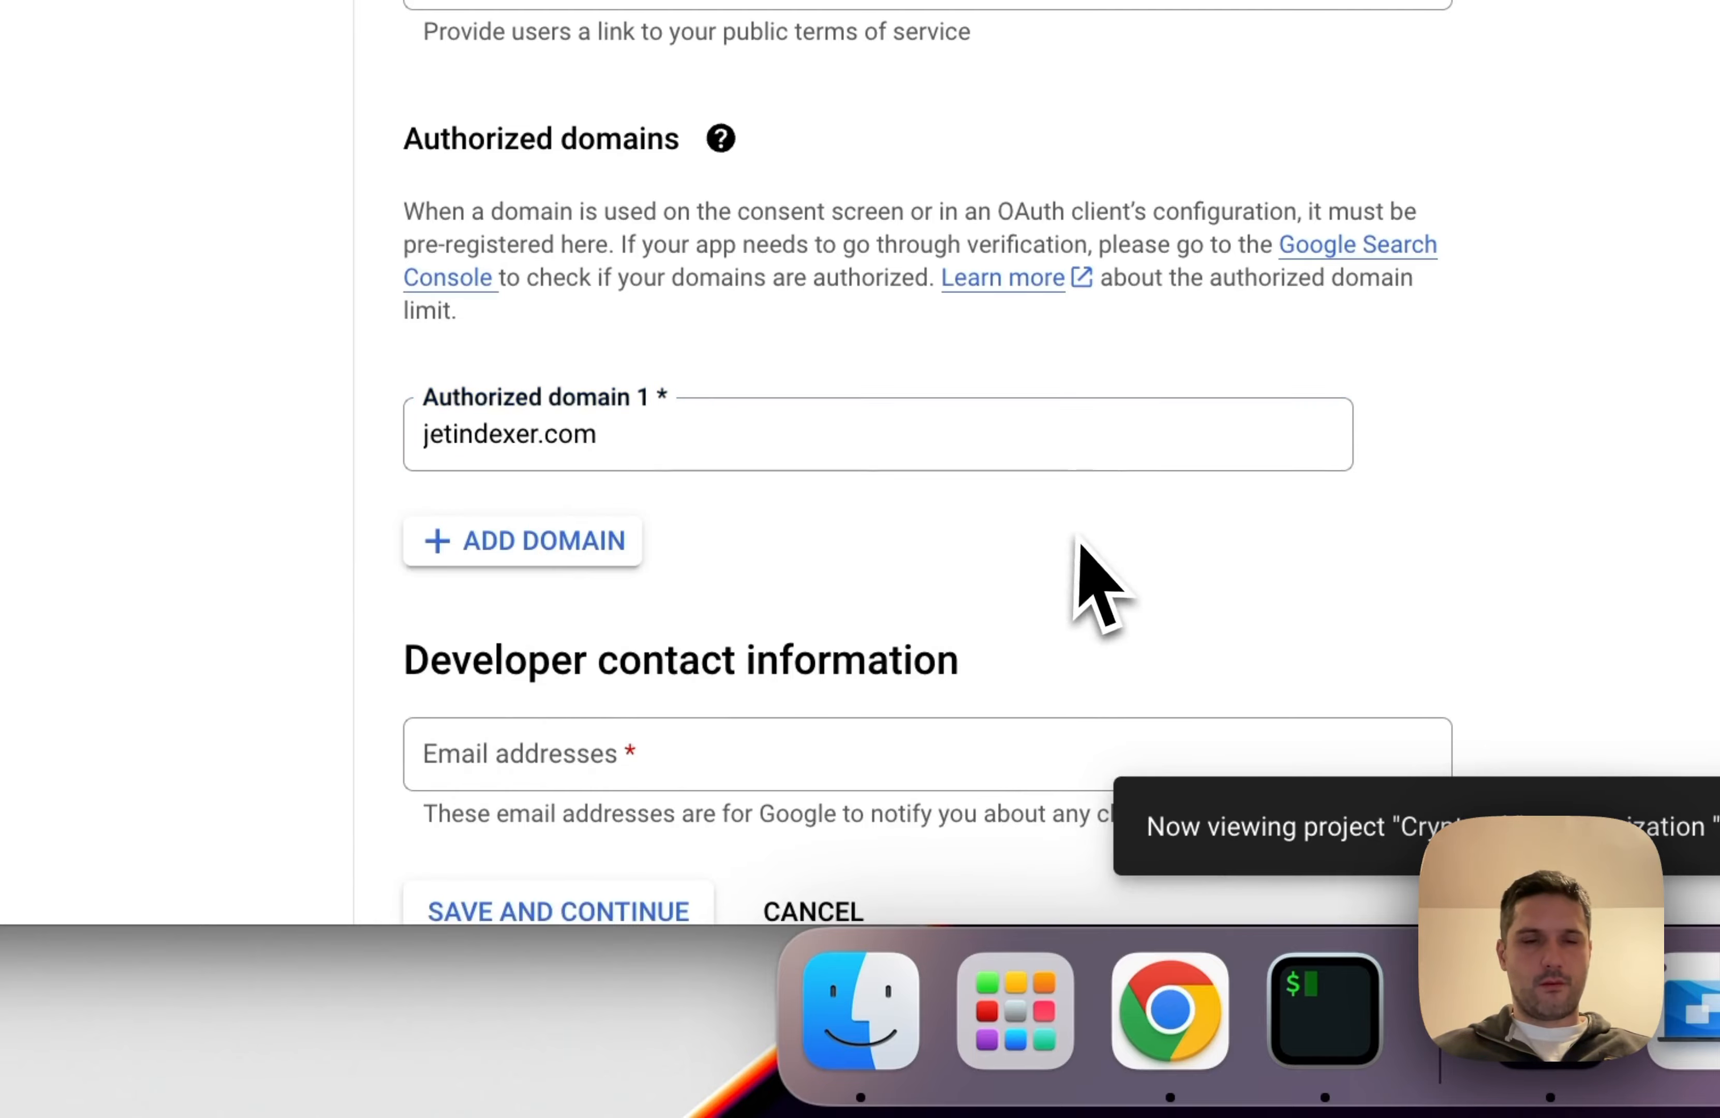
left_click(603, 546)
left_click(1417, 530)
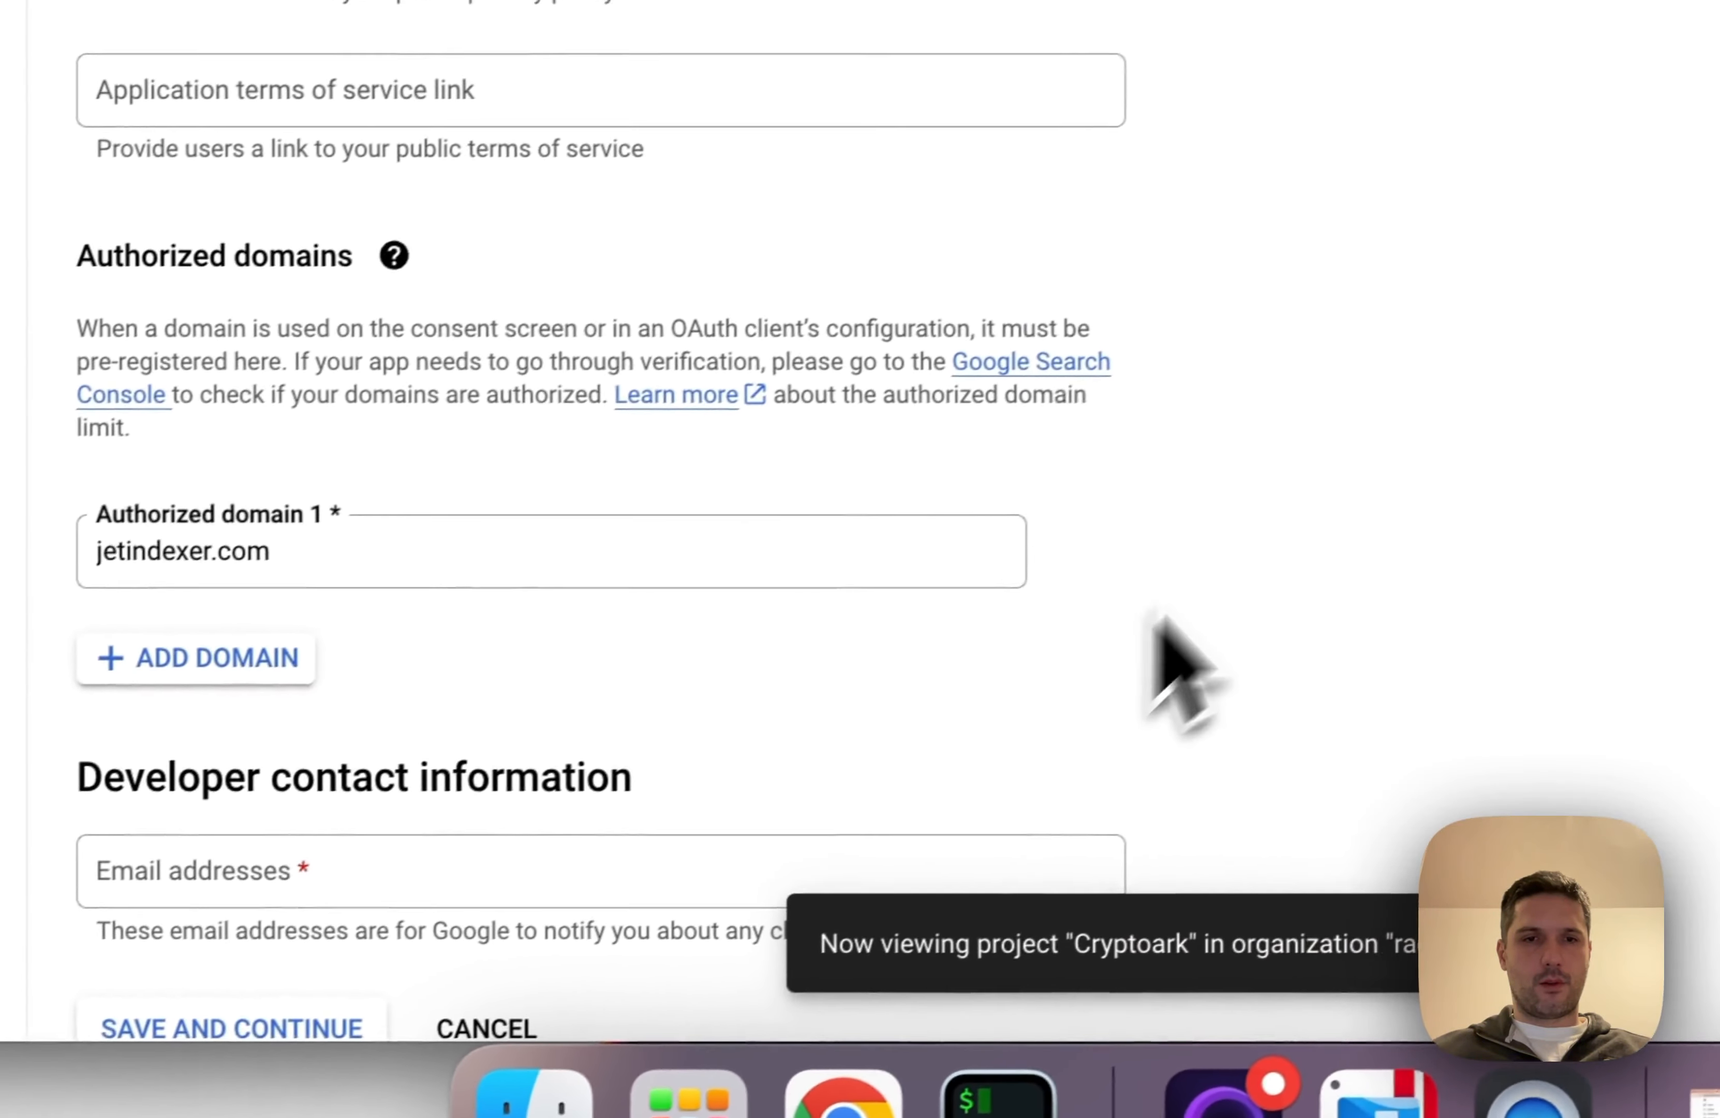
Fill in the developer contact email address and save the app information to continue to the scopes
scroll(1101, 376, "down", 2)
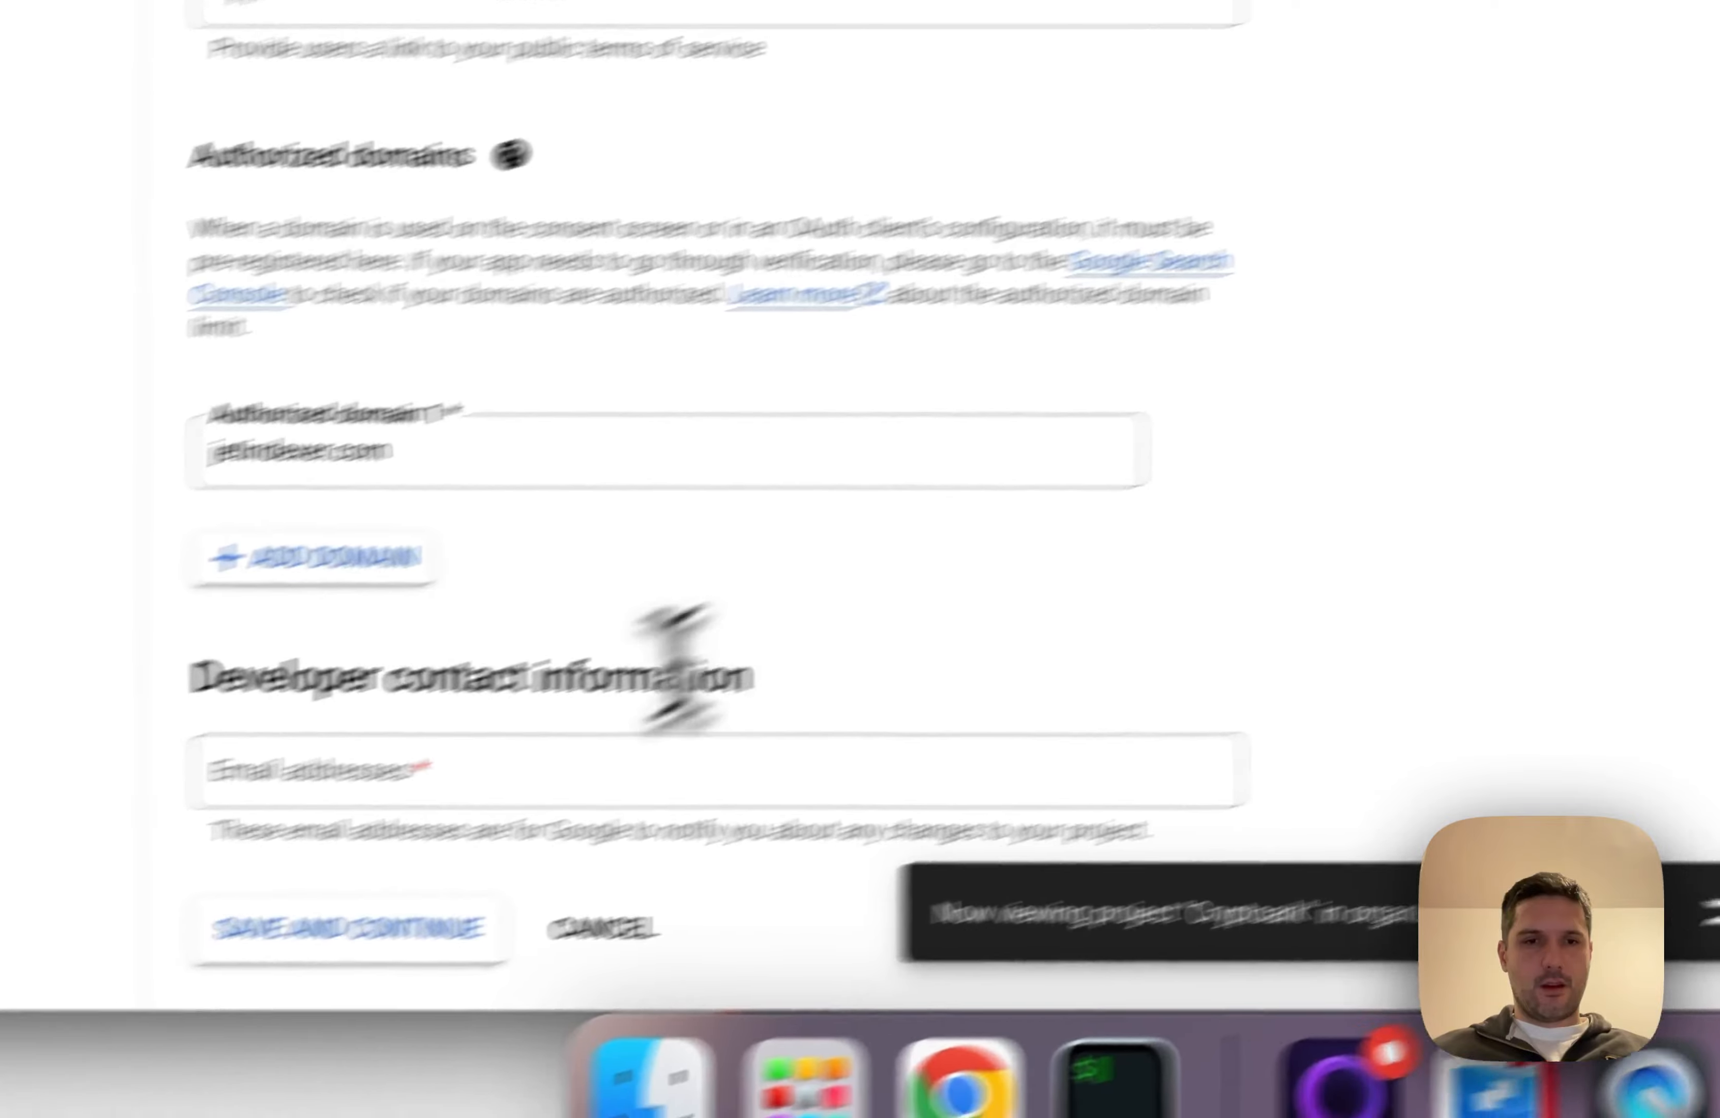
left_click(404, 788)
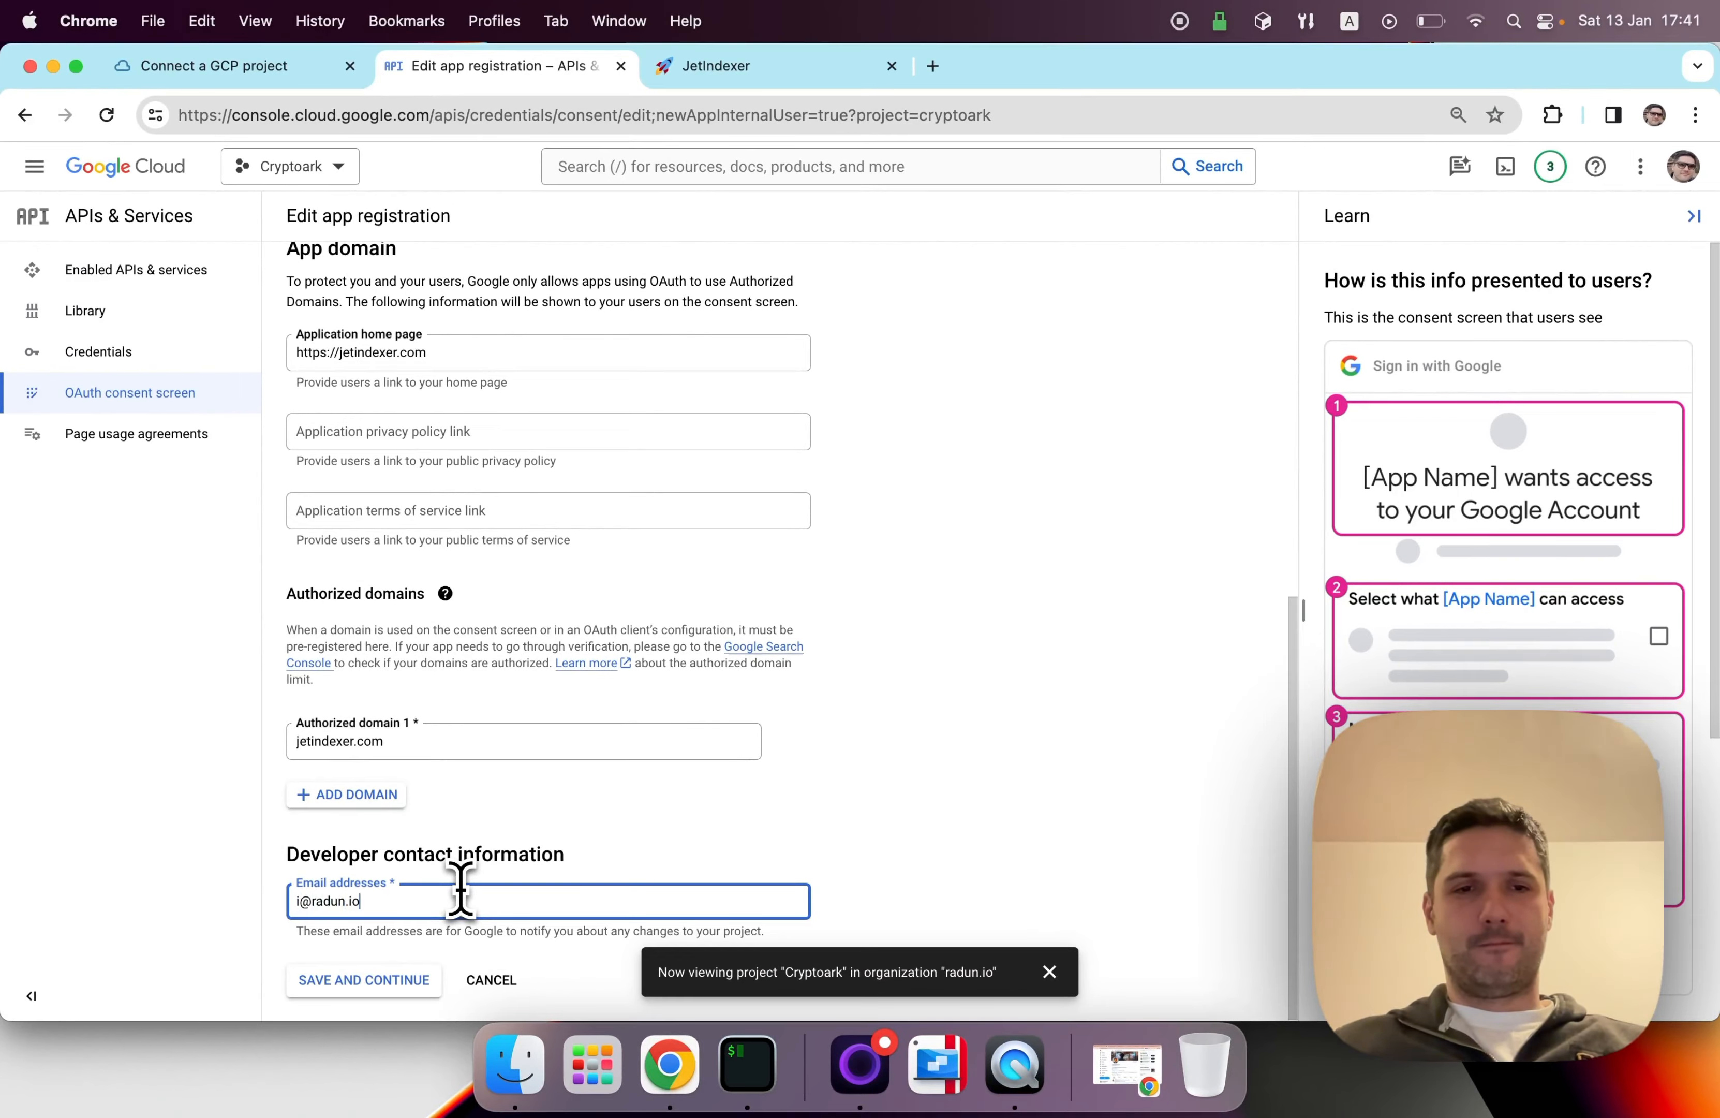
key("Return")
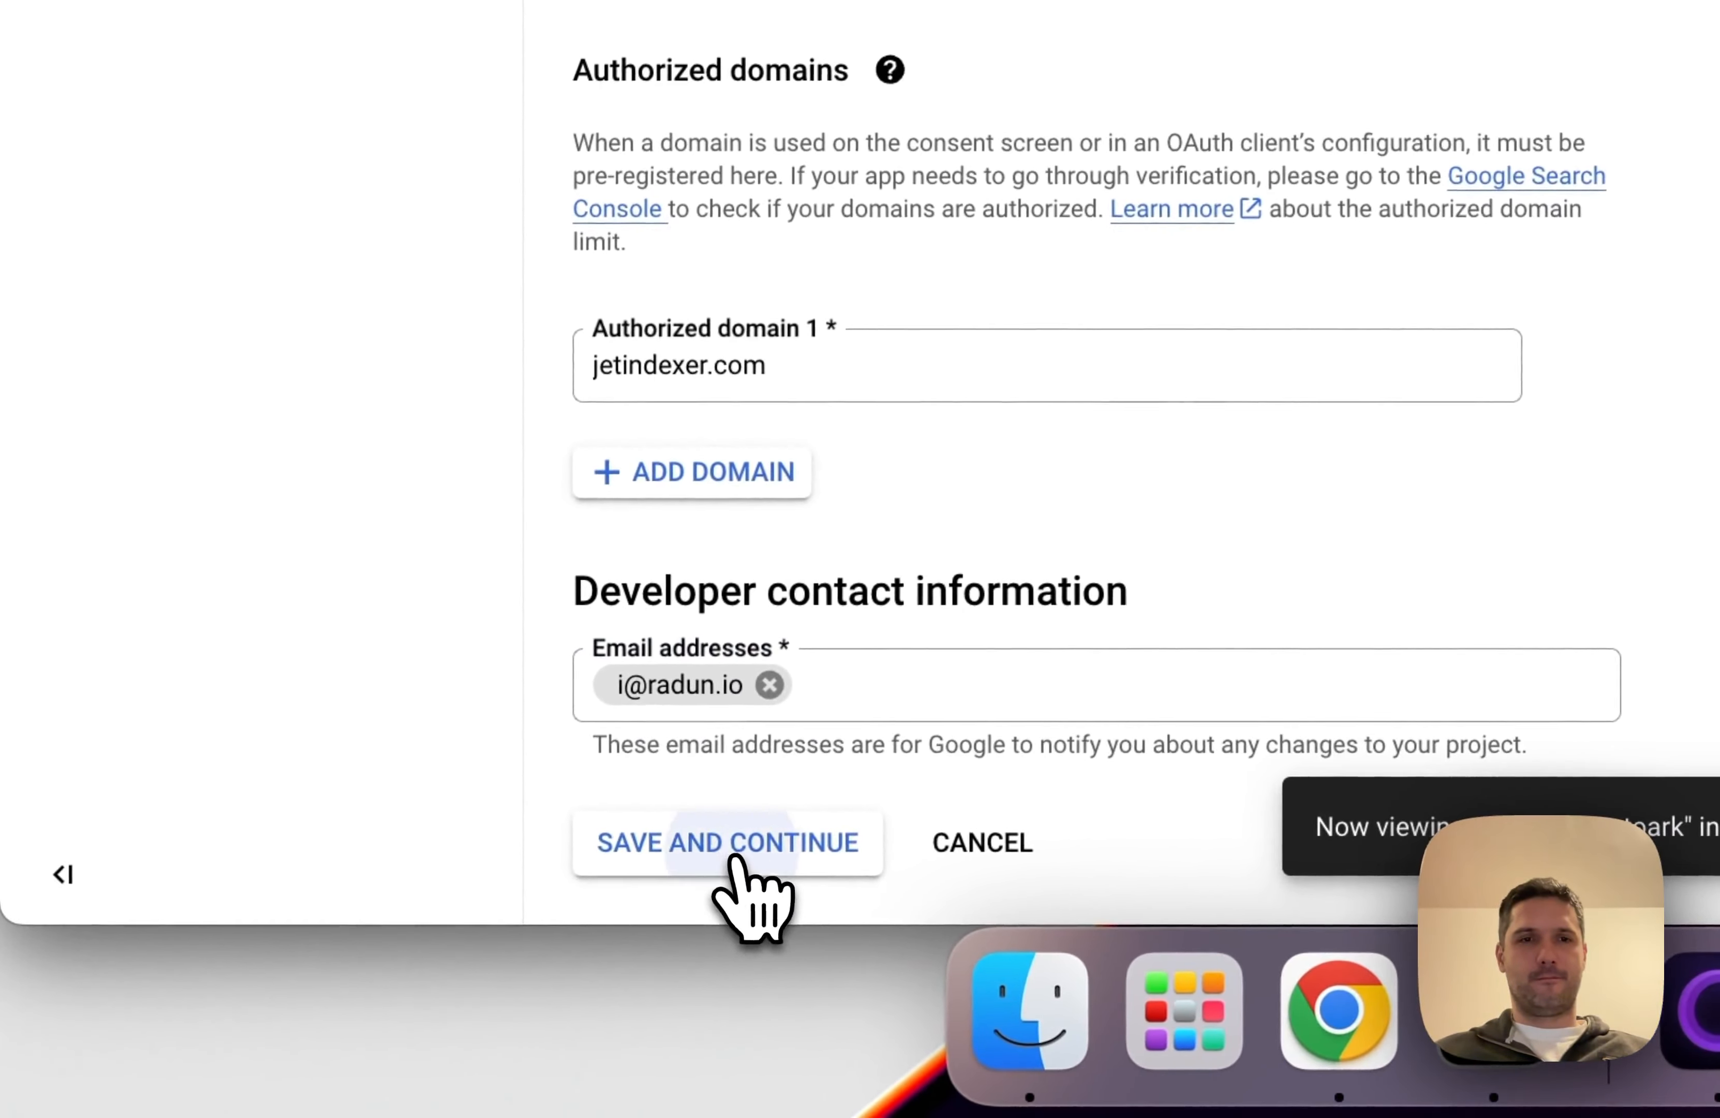
left_click(363, 980)
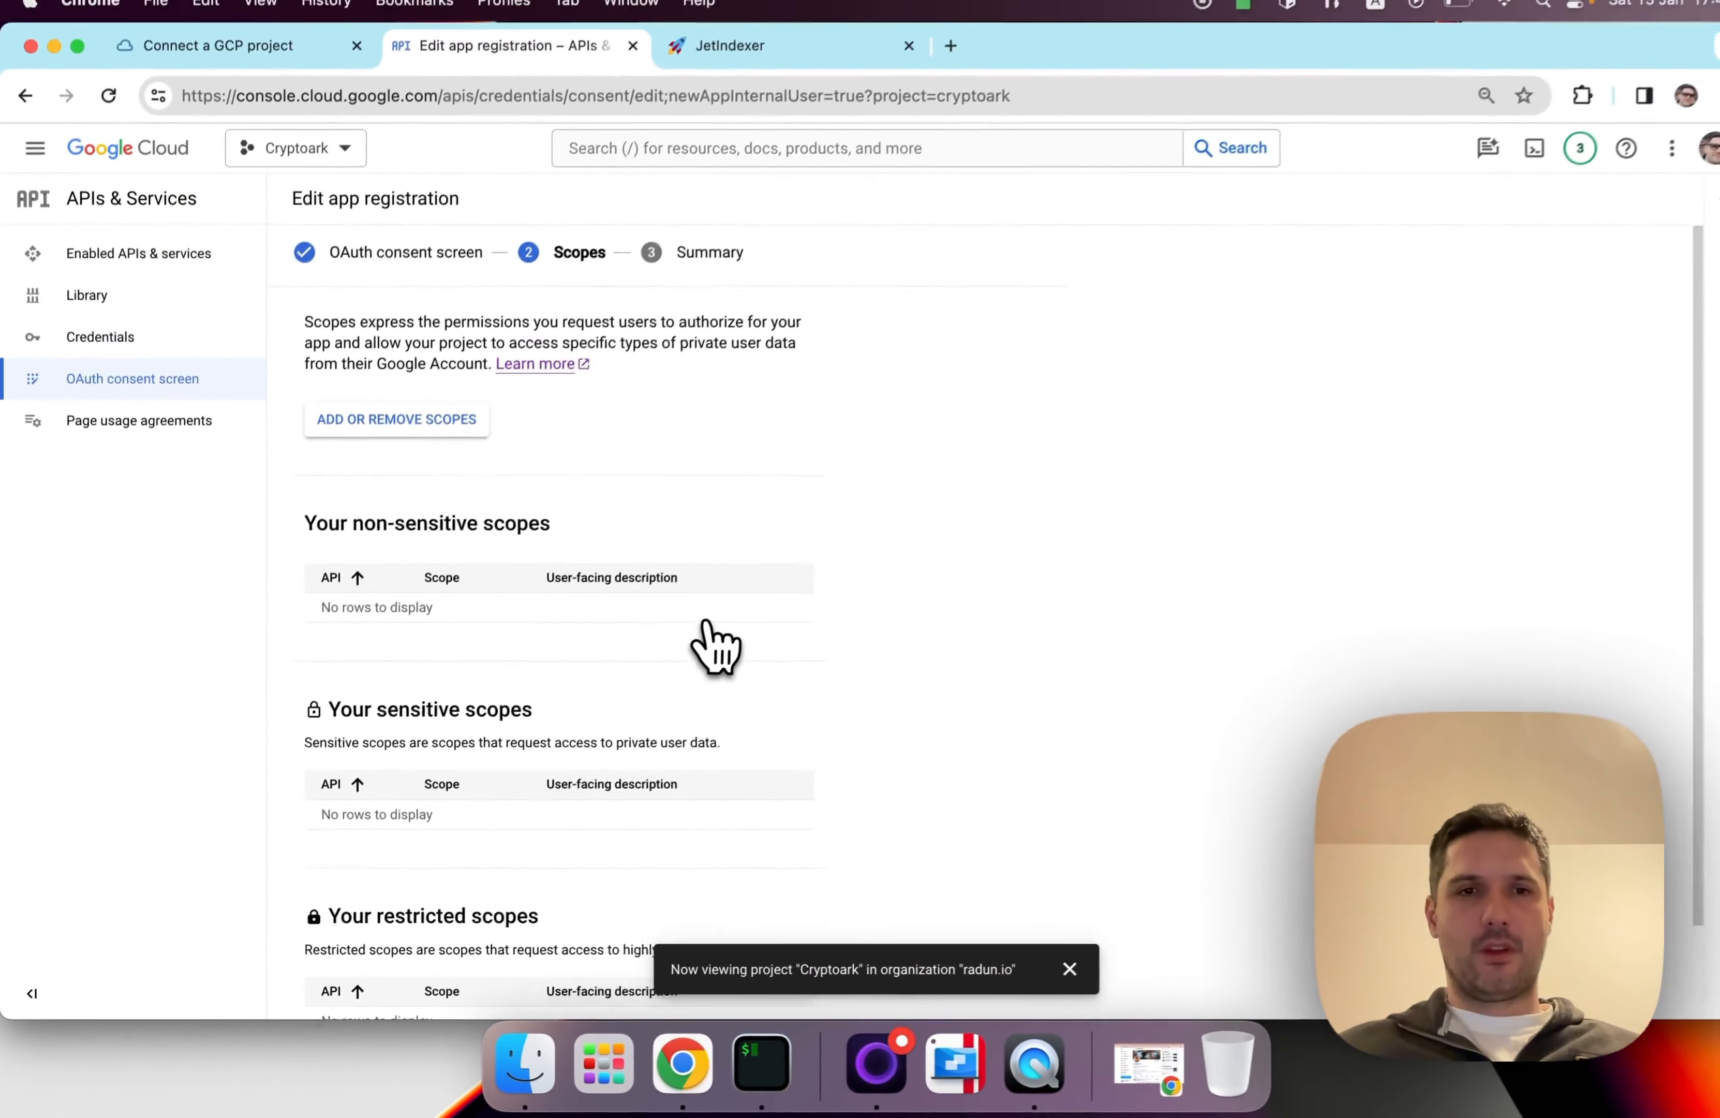
Look over the Scopes page, then return to the setup guide and examine the list of scopes that must be added manually
scroll(1387, 145, "down", 2)
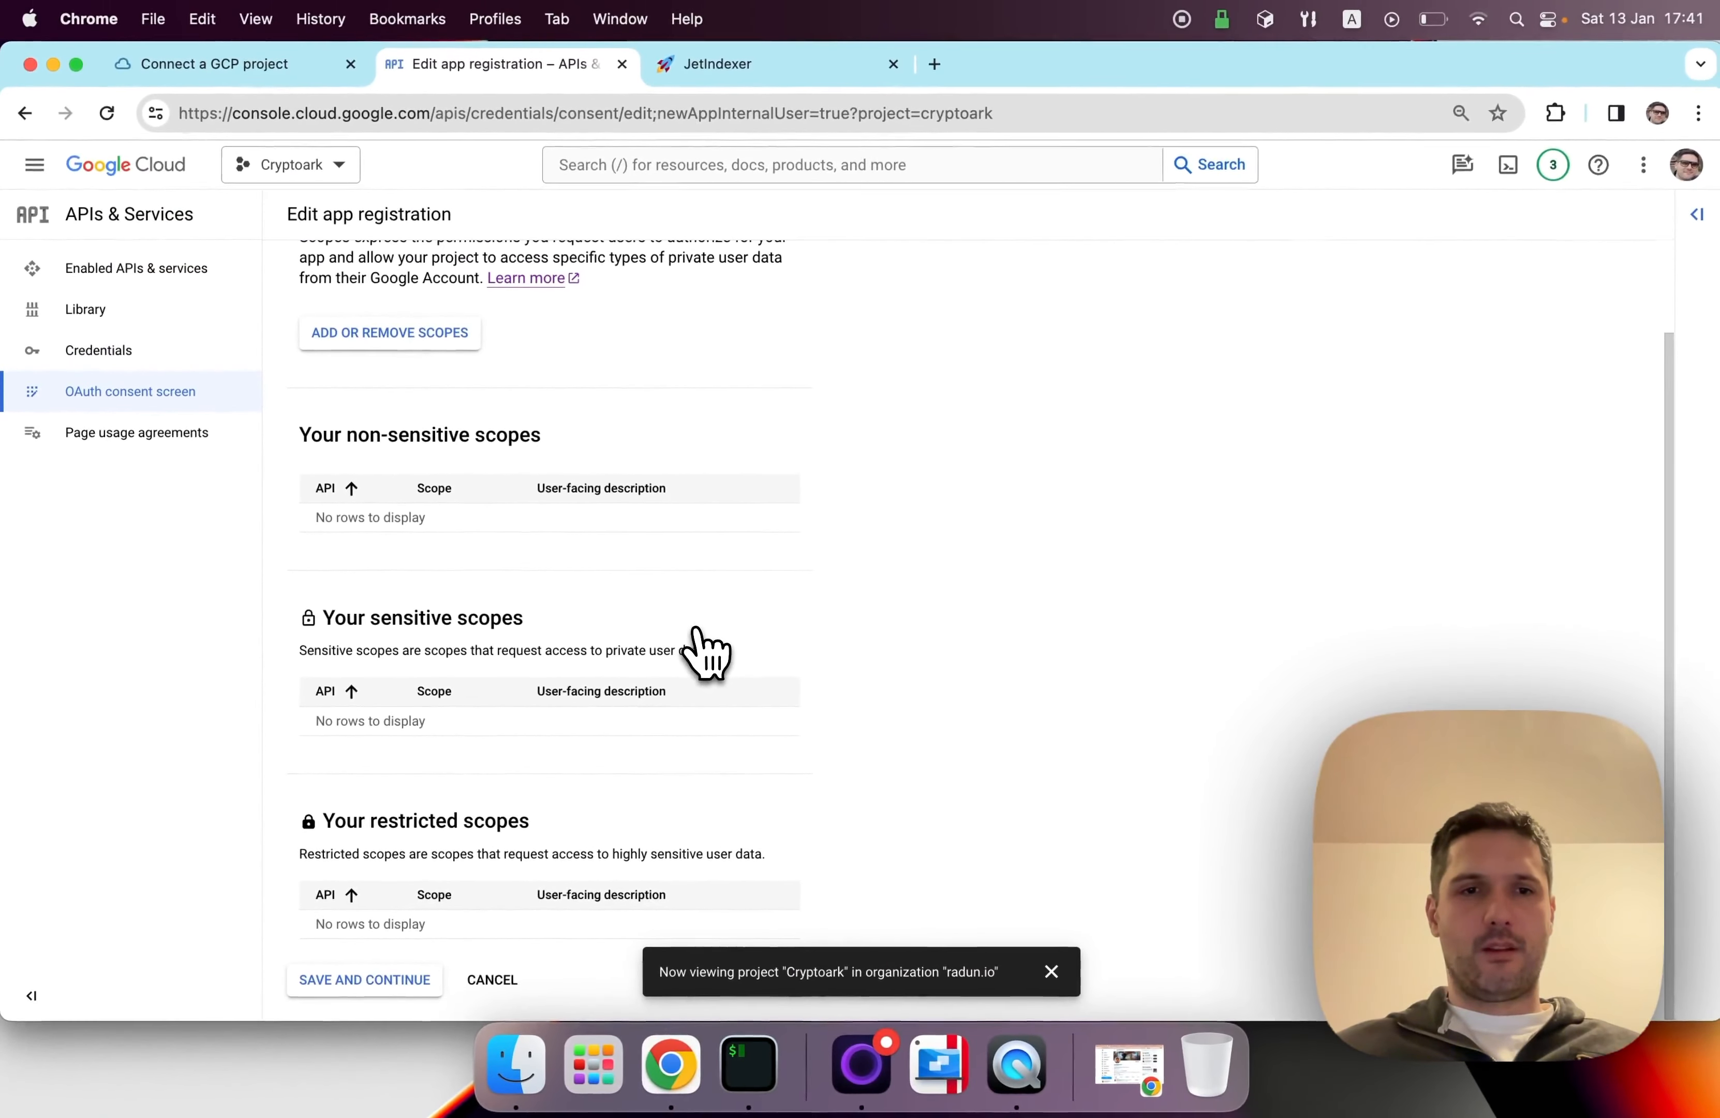
scroll(1386, 146, "up", 2)
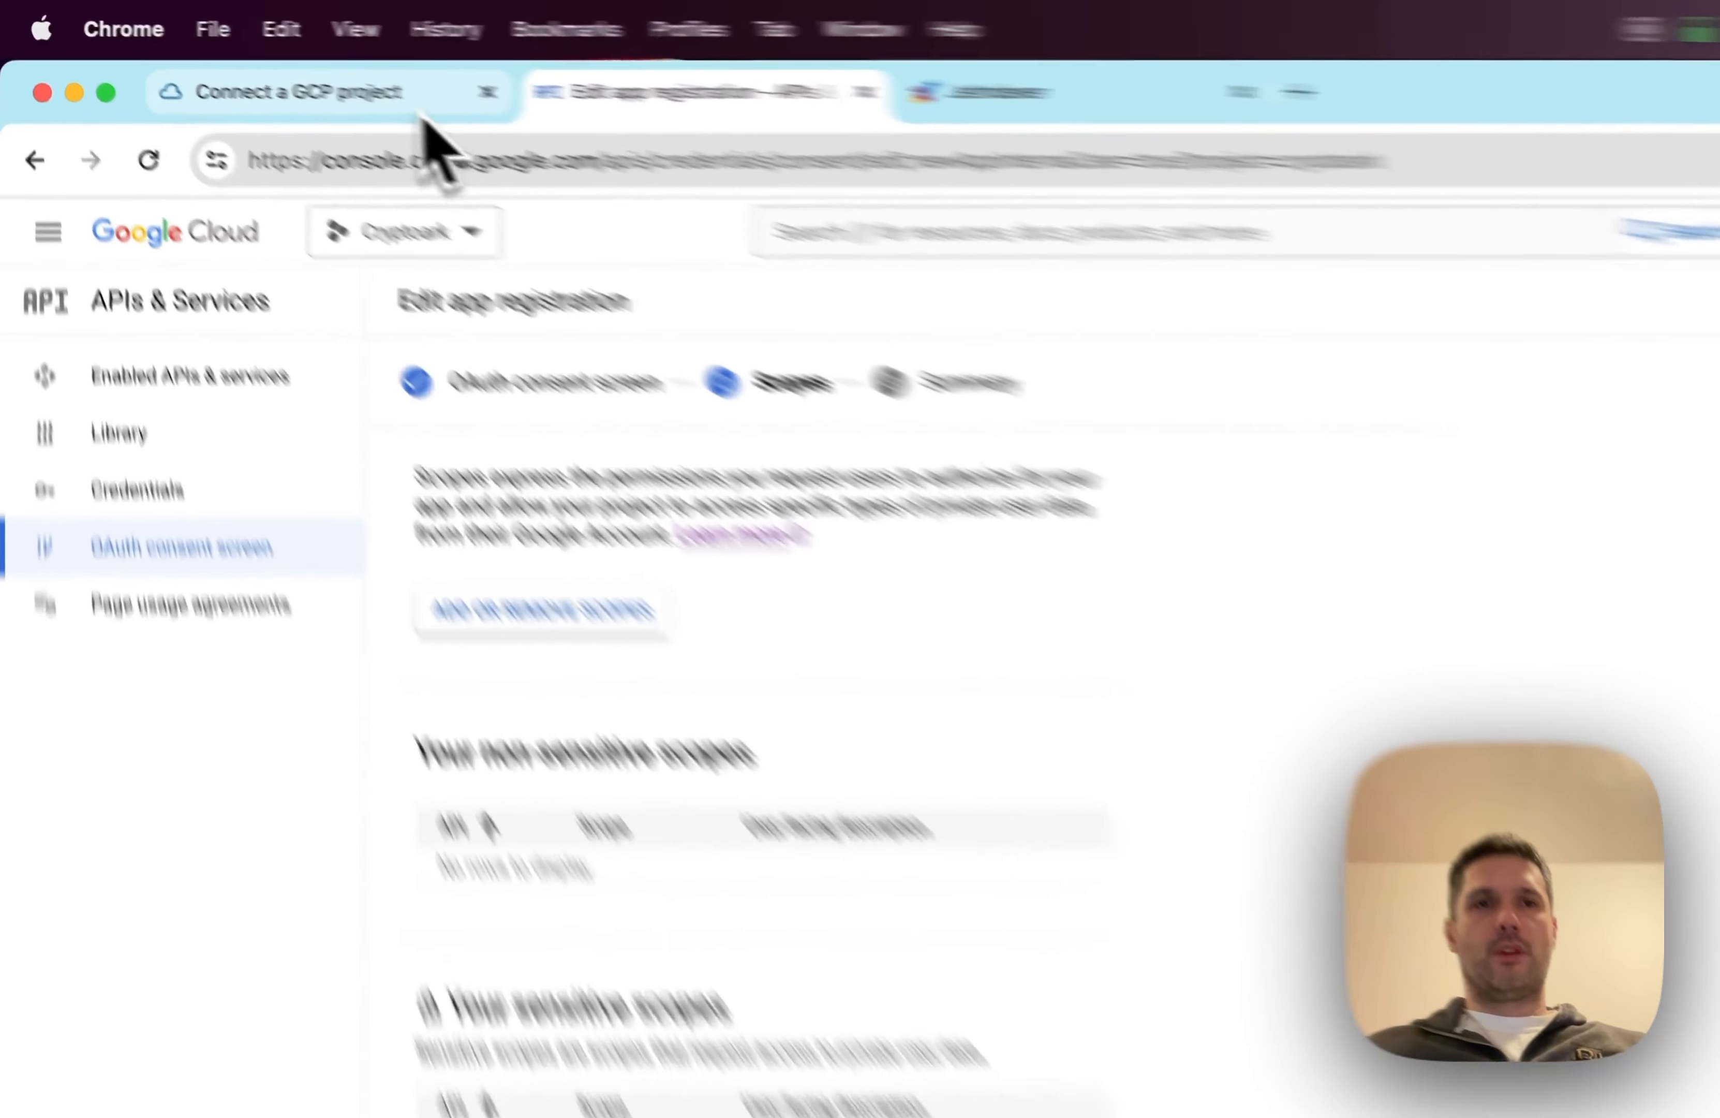
left_click(298, 69)
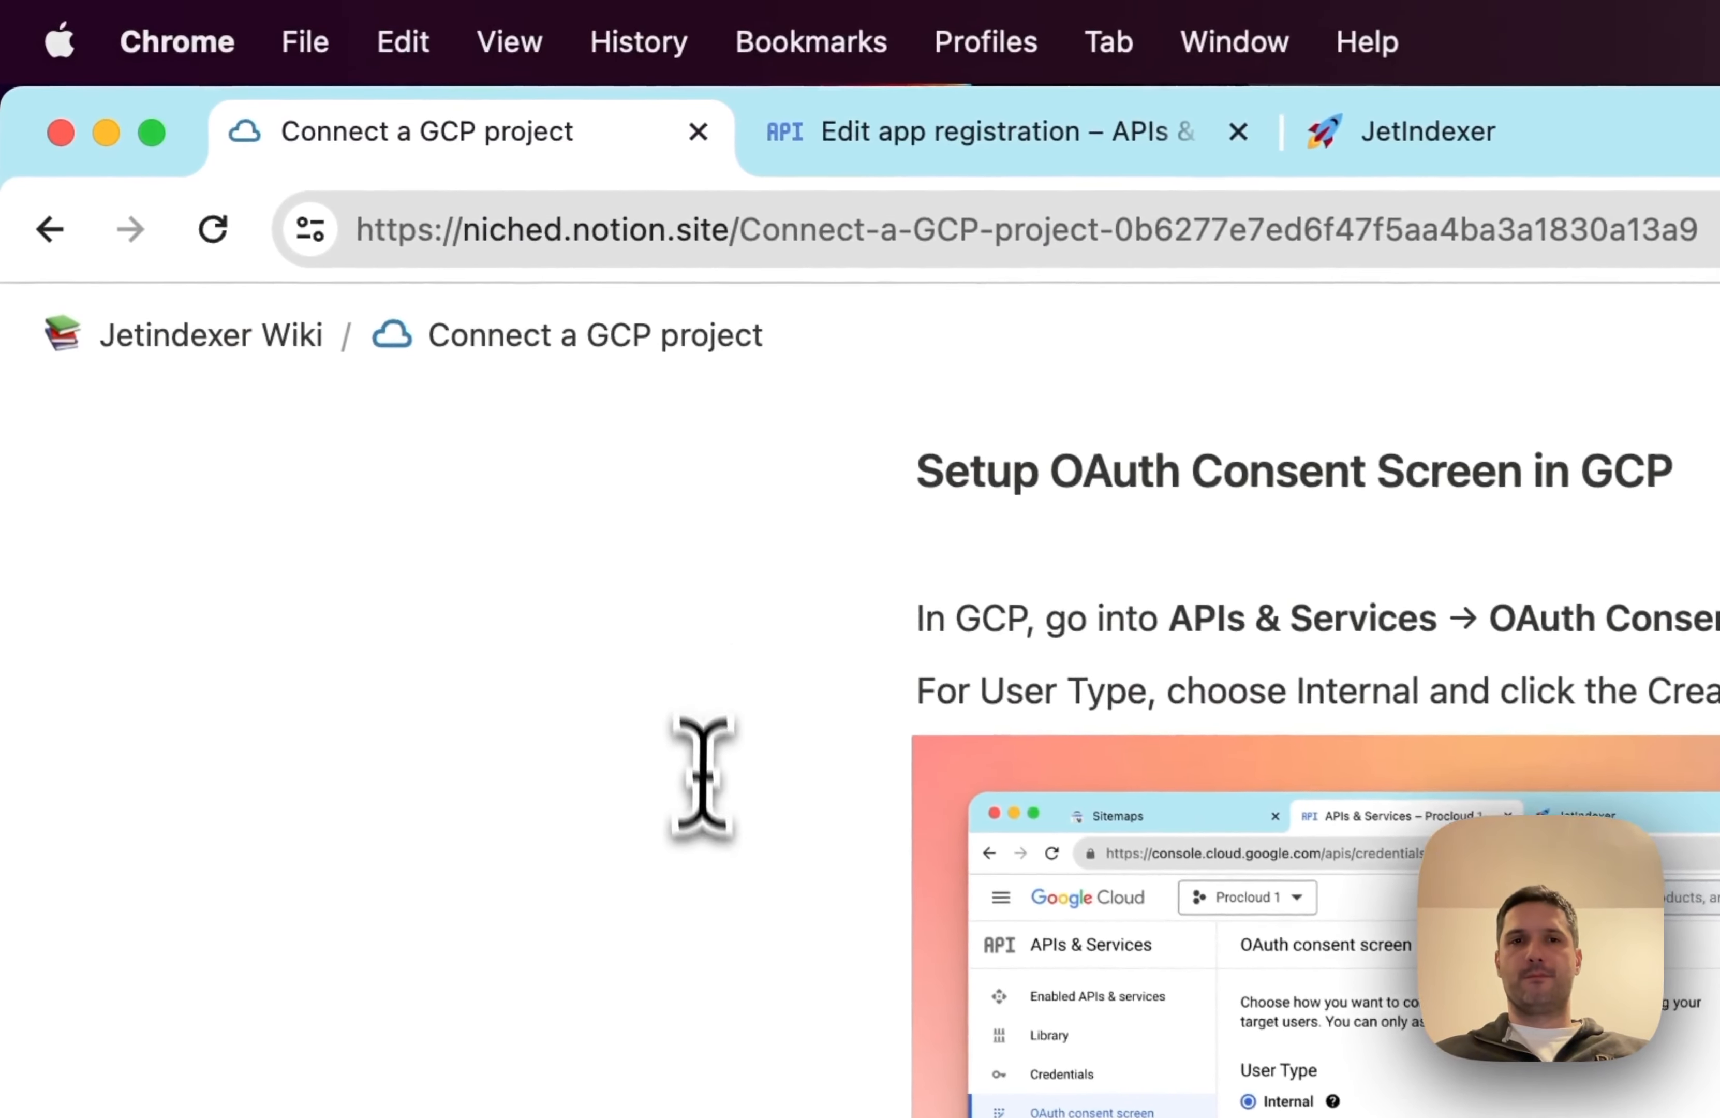
scroll(703, 775, "down", 10)
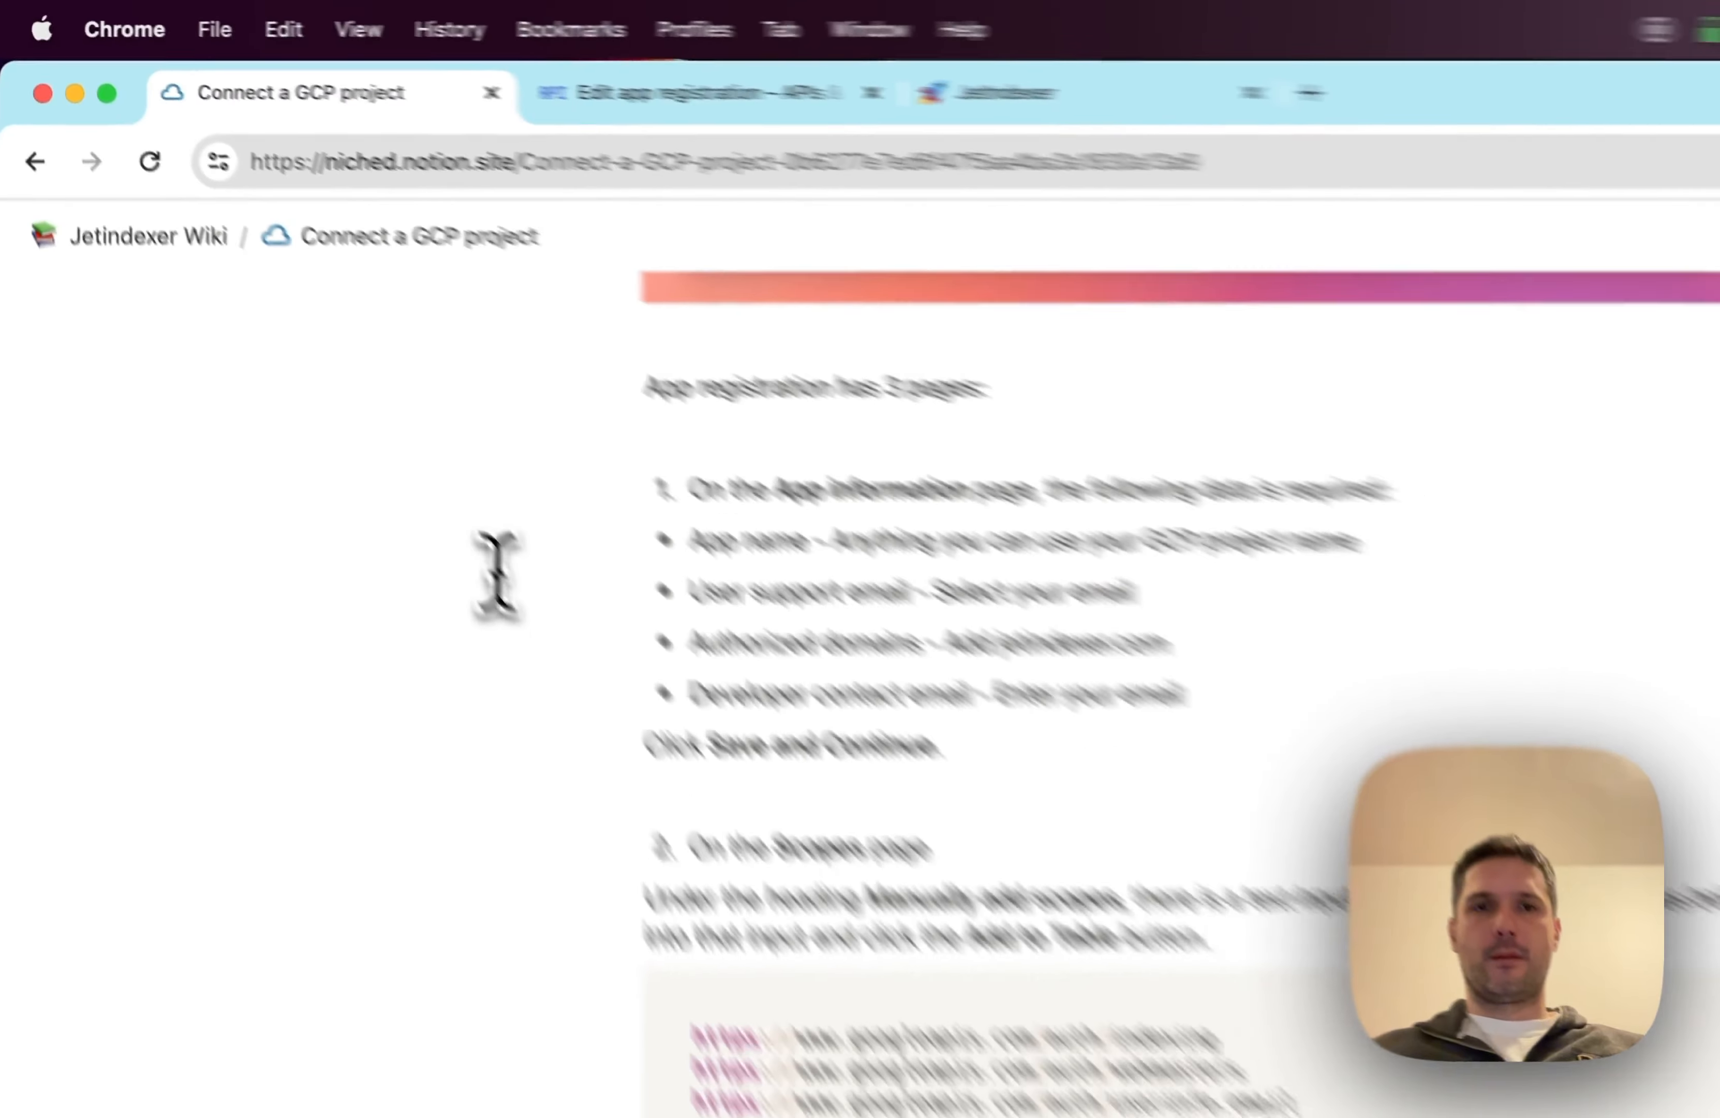
scroll(498, 573, "down", 5)
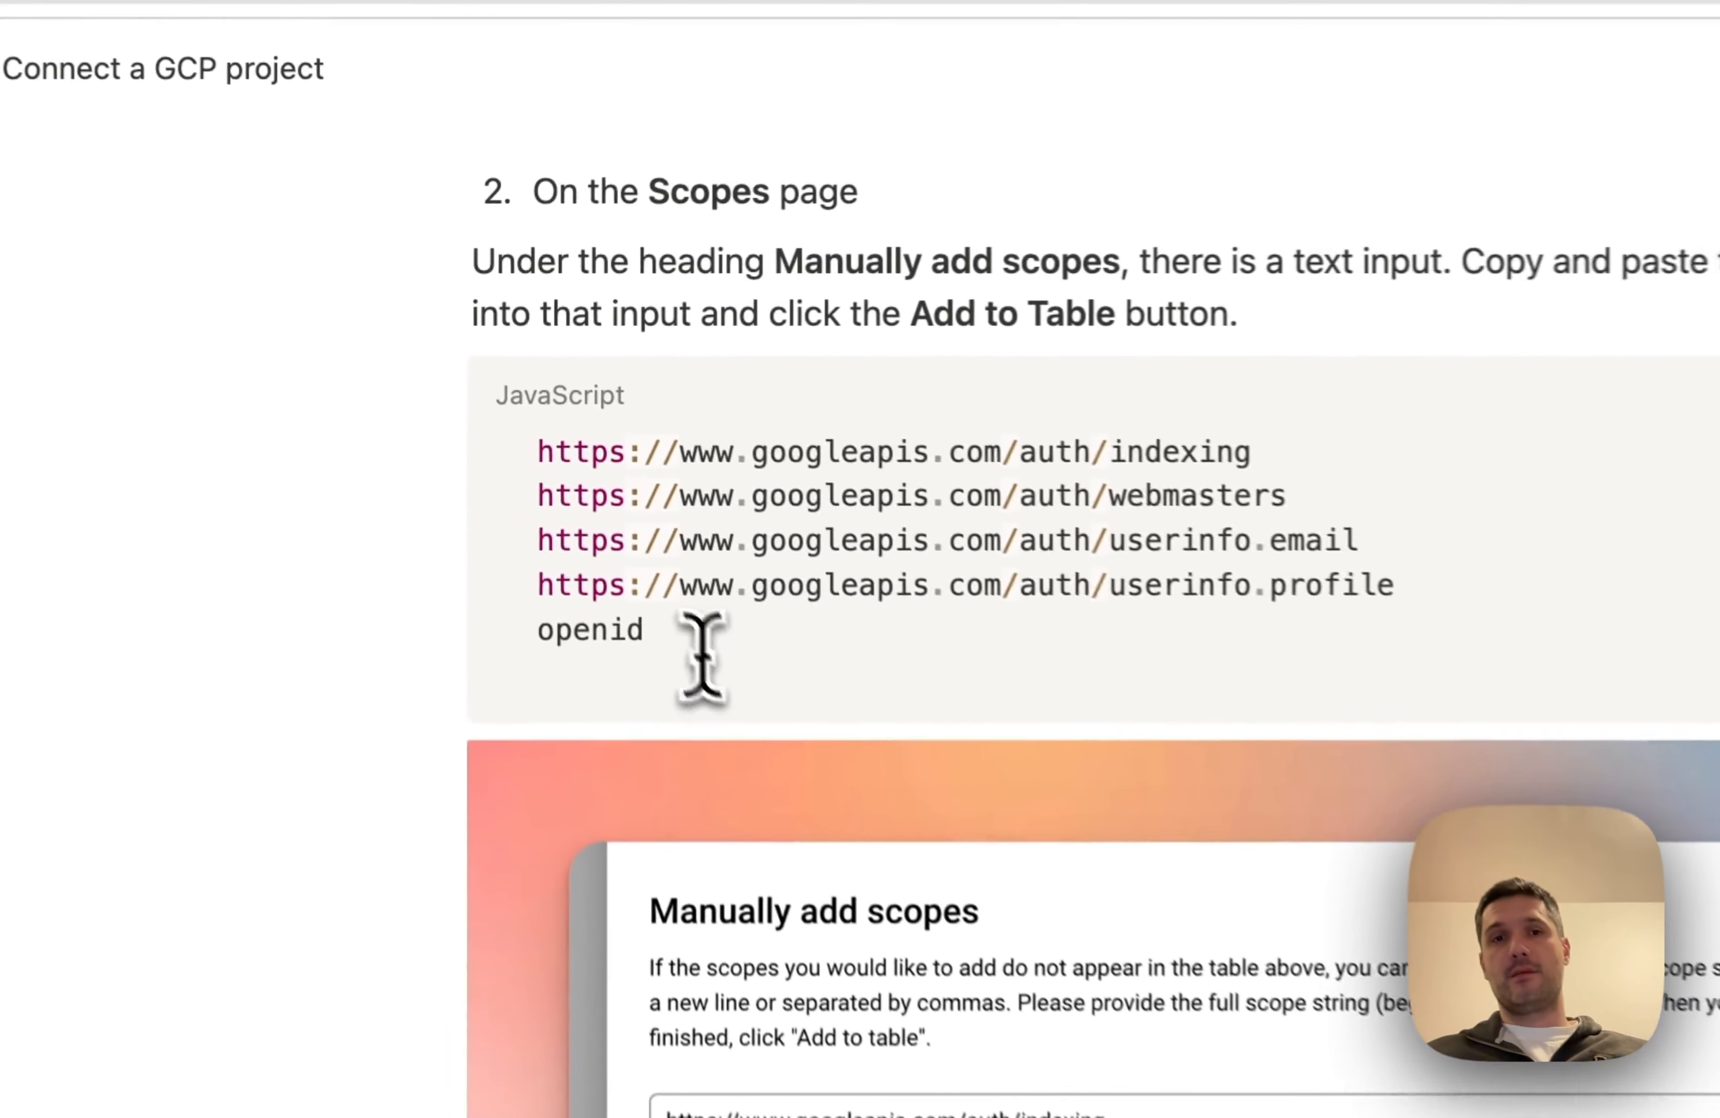
left_click_drag(577, 473, 478, 361)
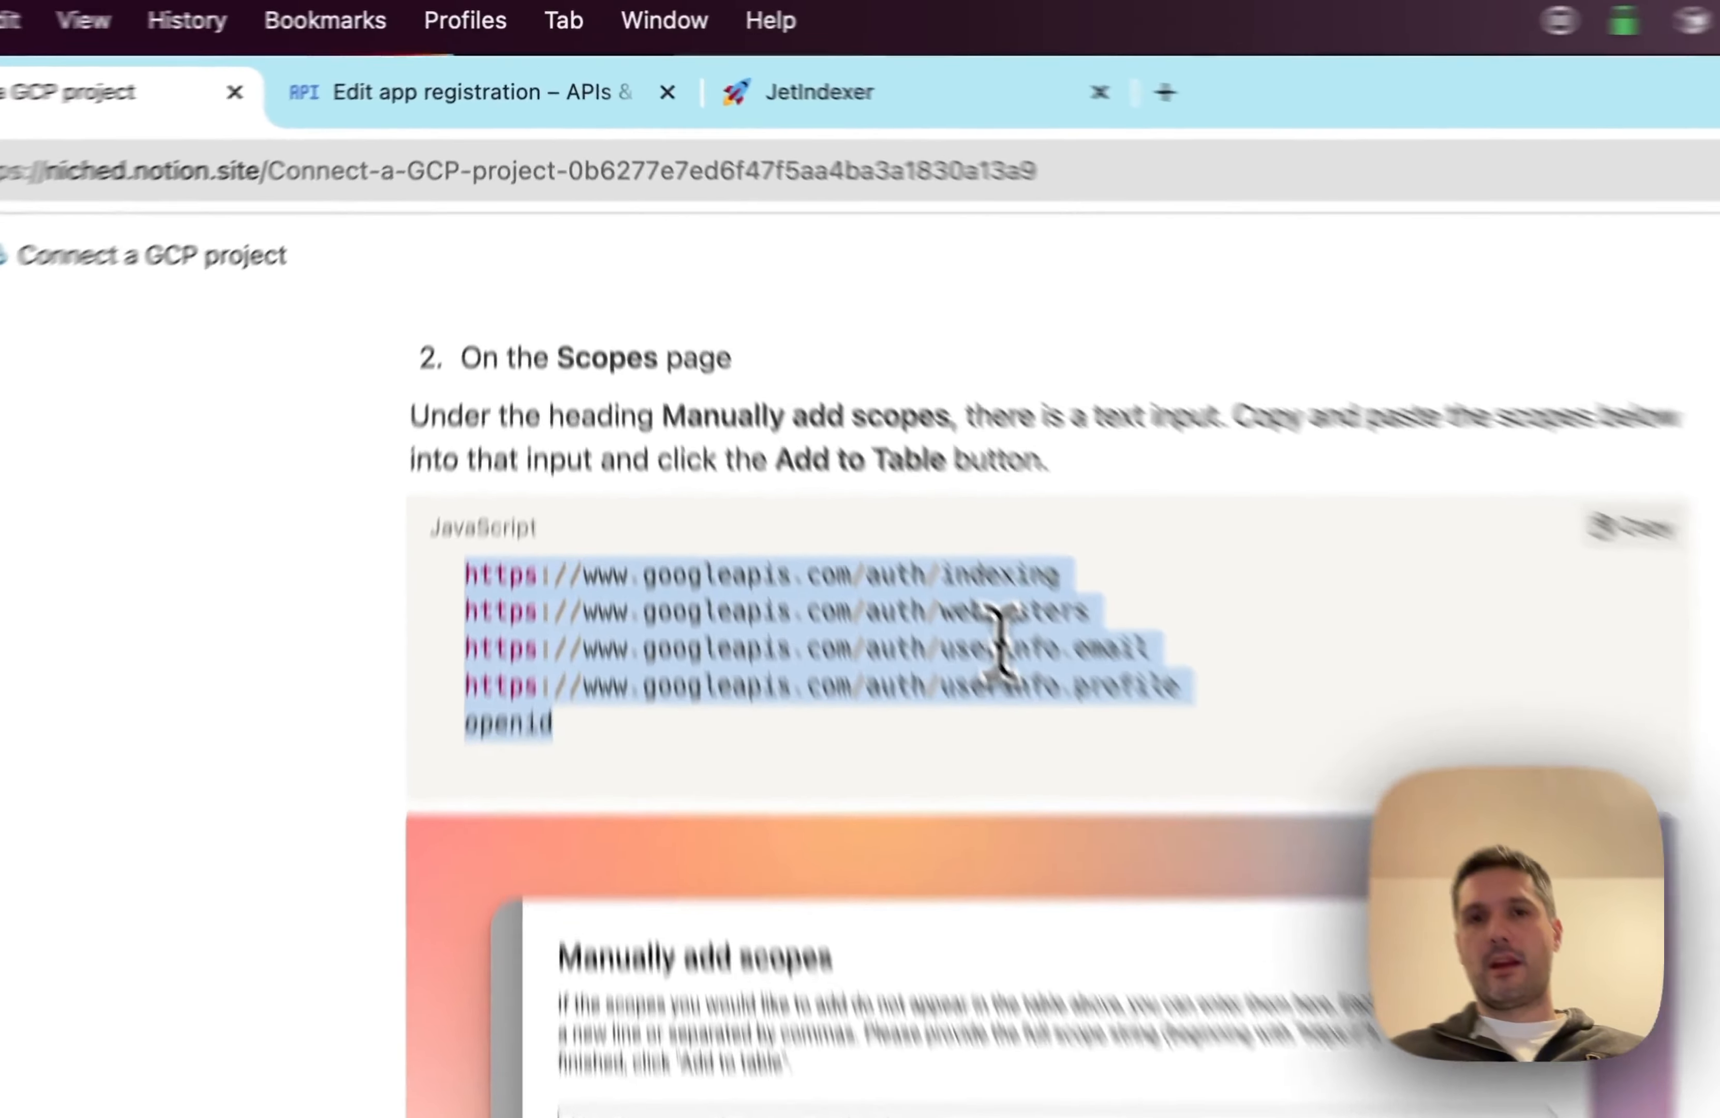
triple_click(831, 415)
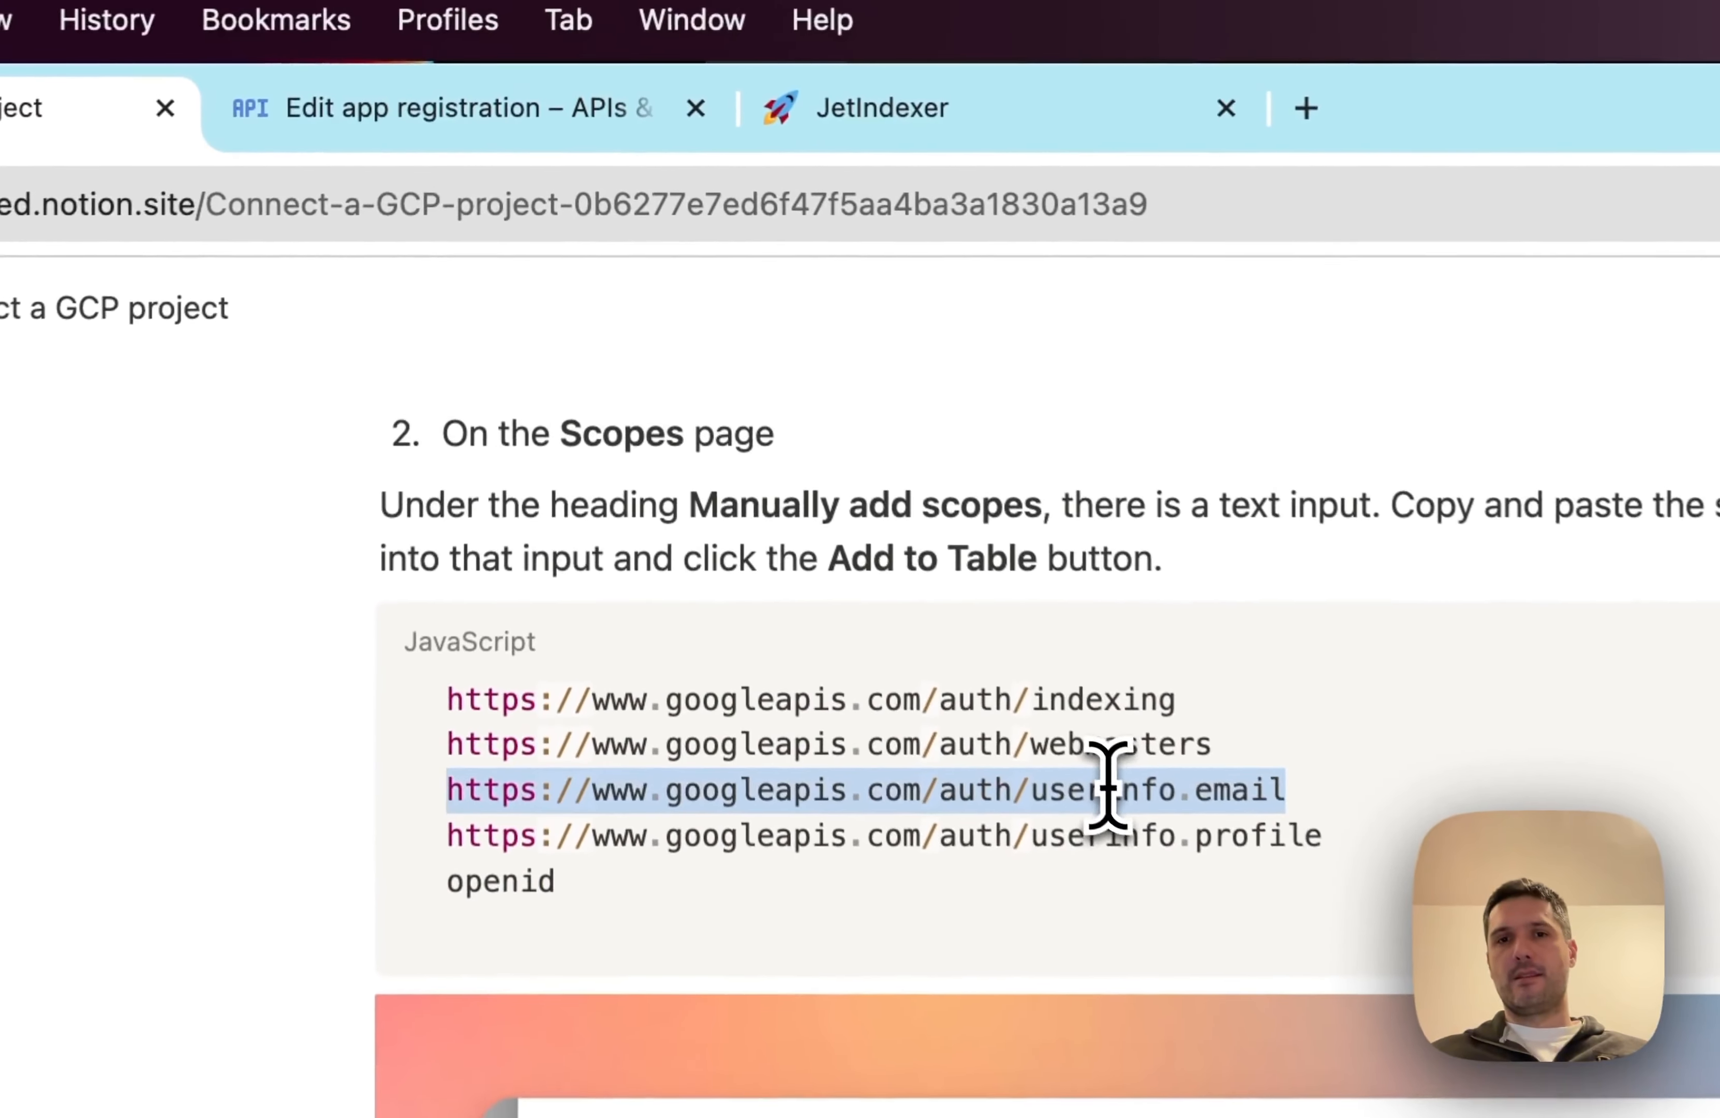
double_click(913, 417)
triple_click(1288, 817)
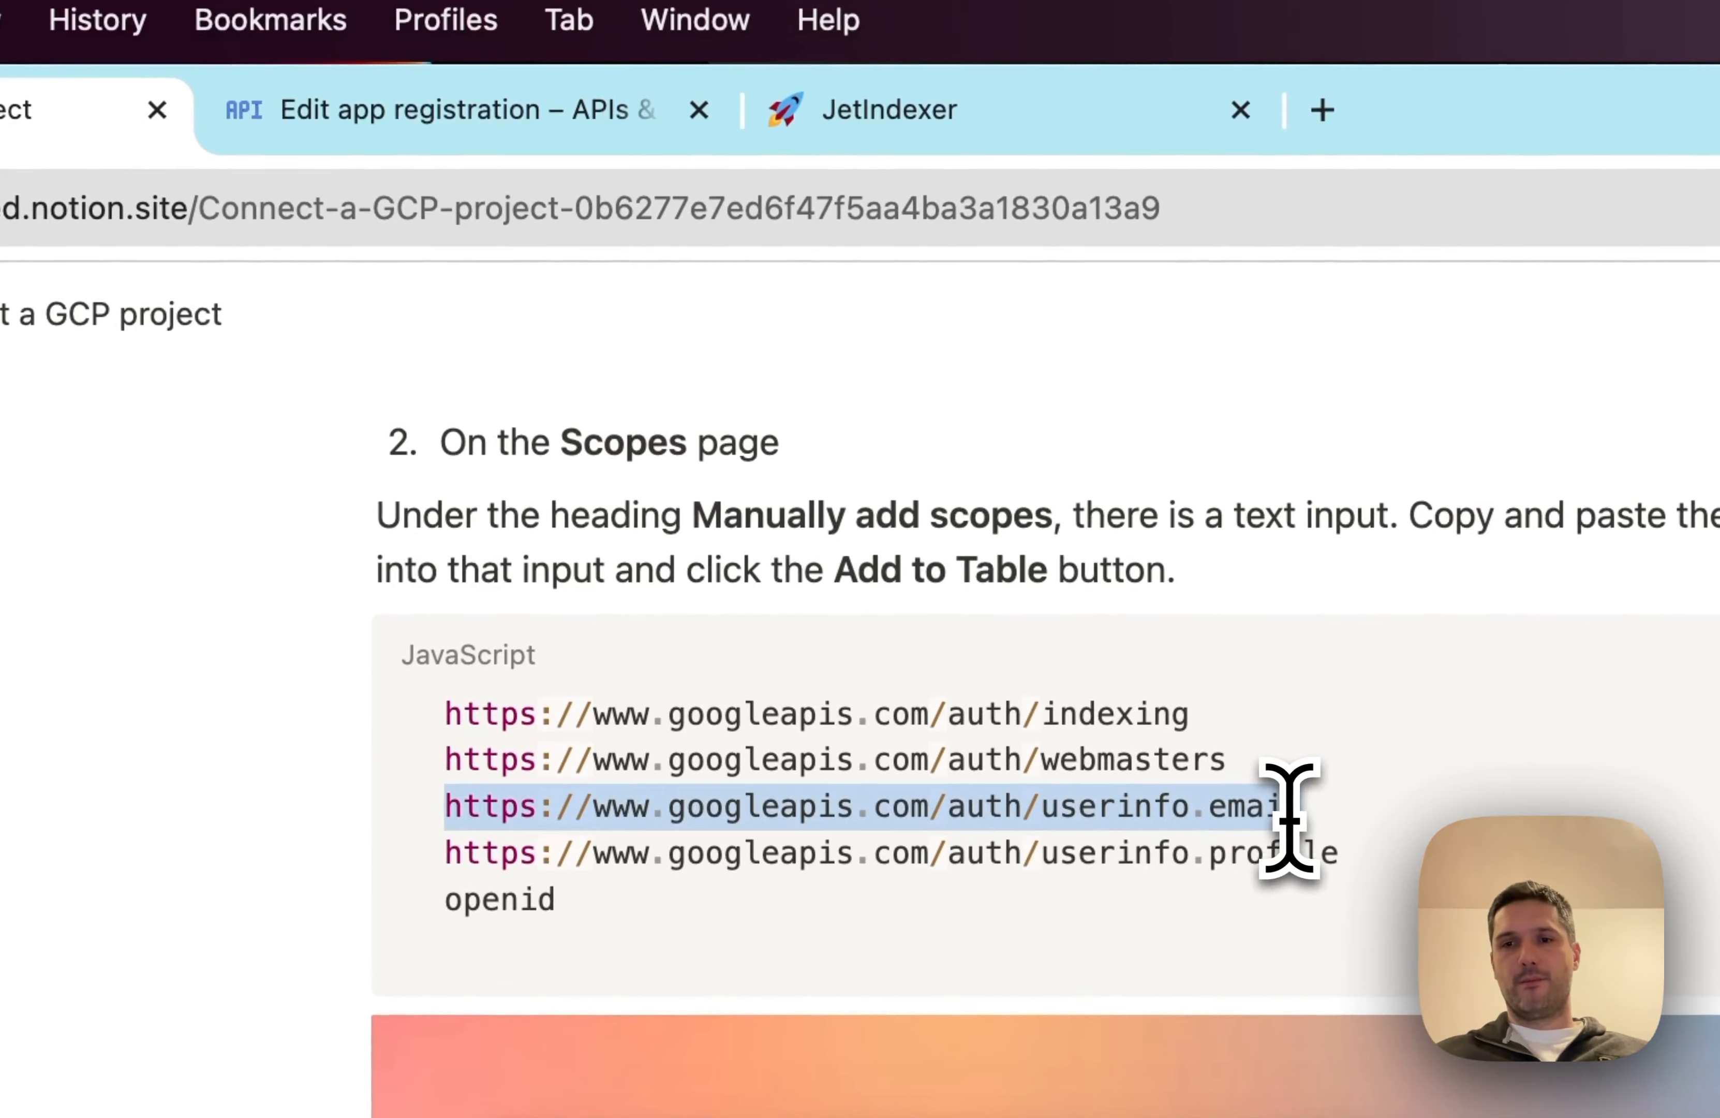
triple_click(1262, 853)
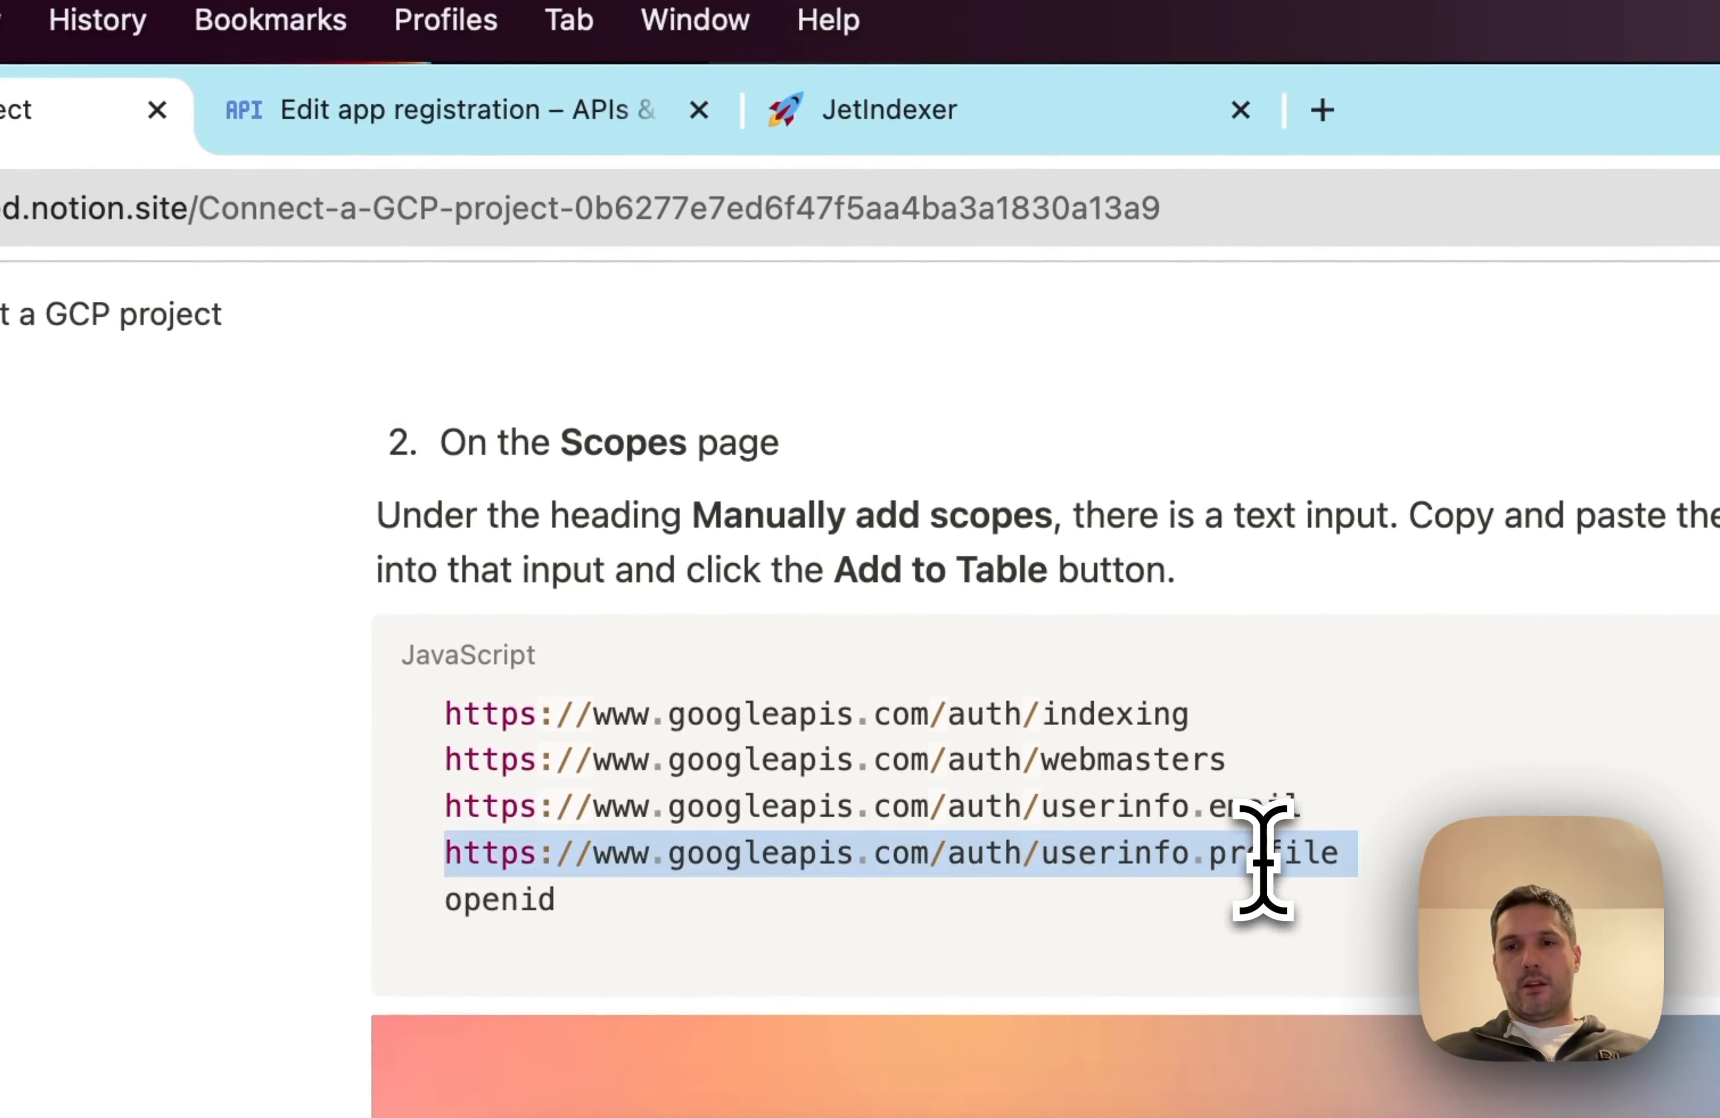
left_click(1041, 903)
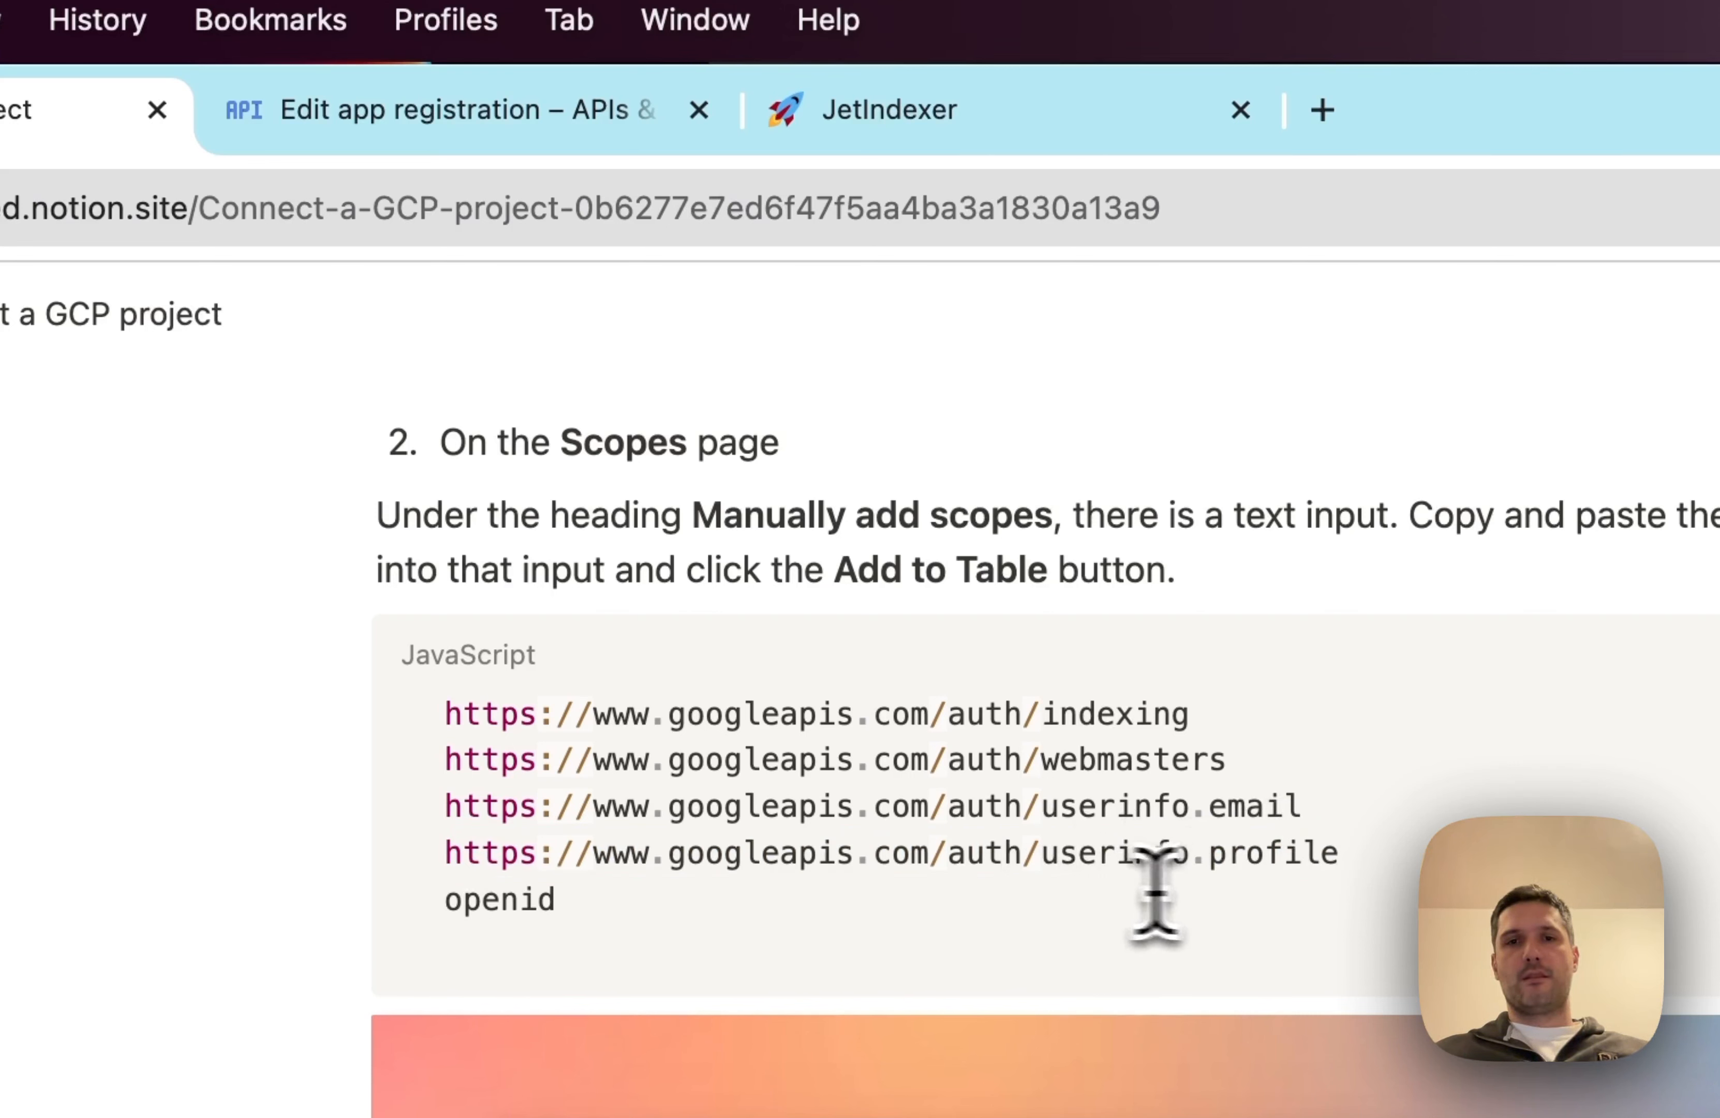
left_click_drag(1154, 893, 1020, 860)
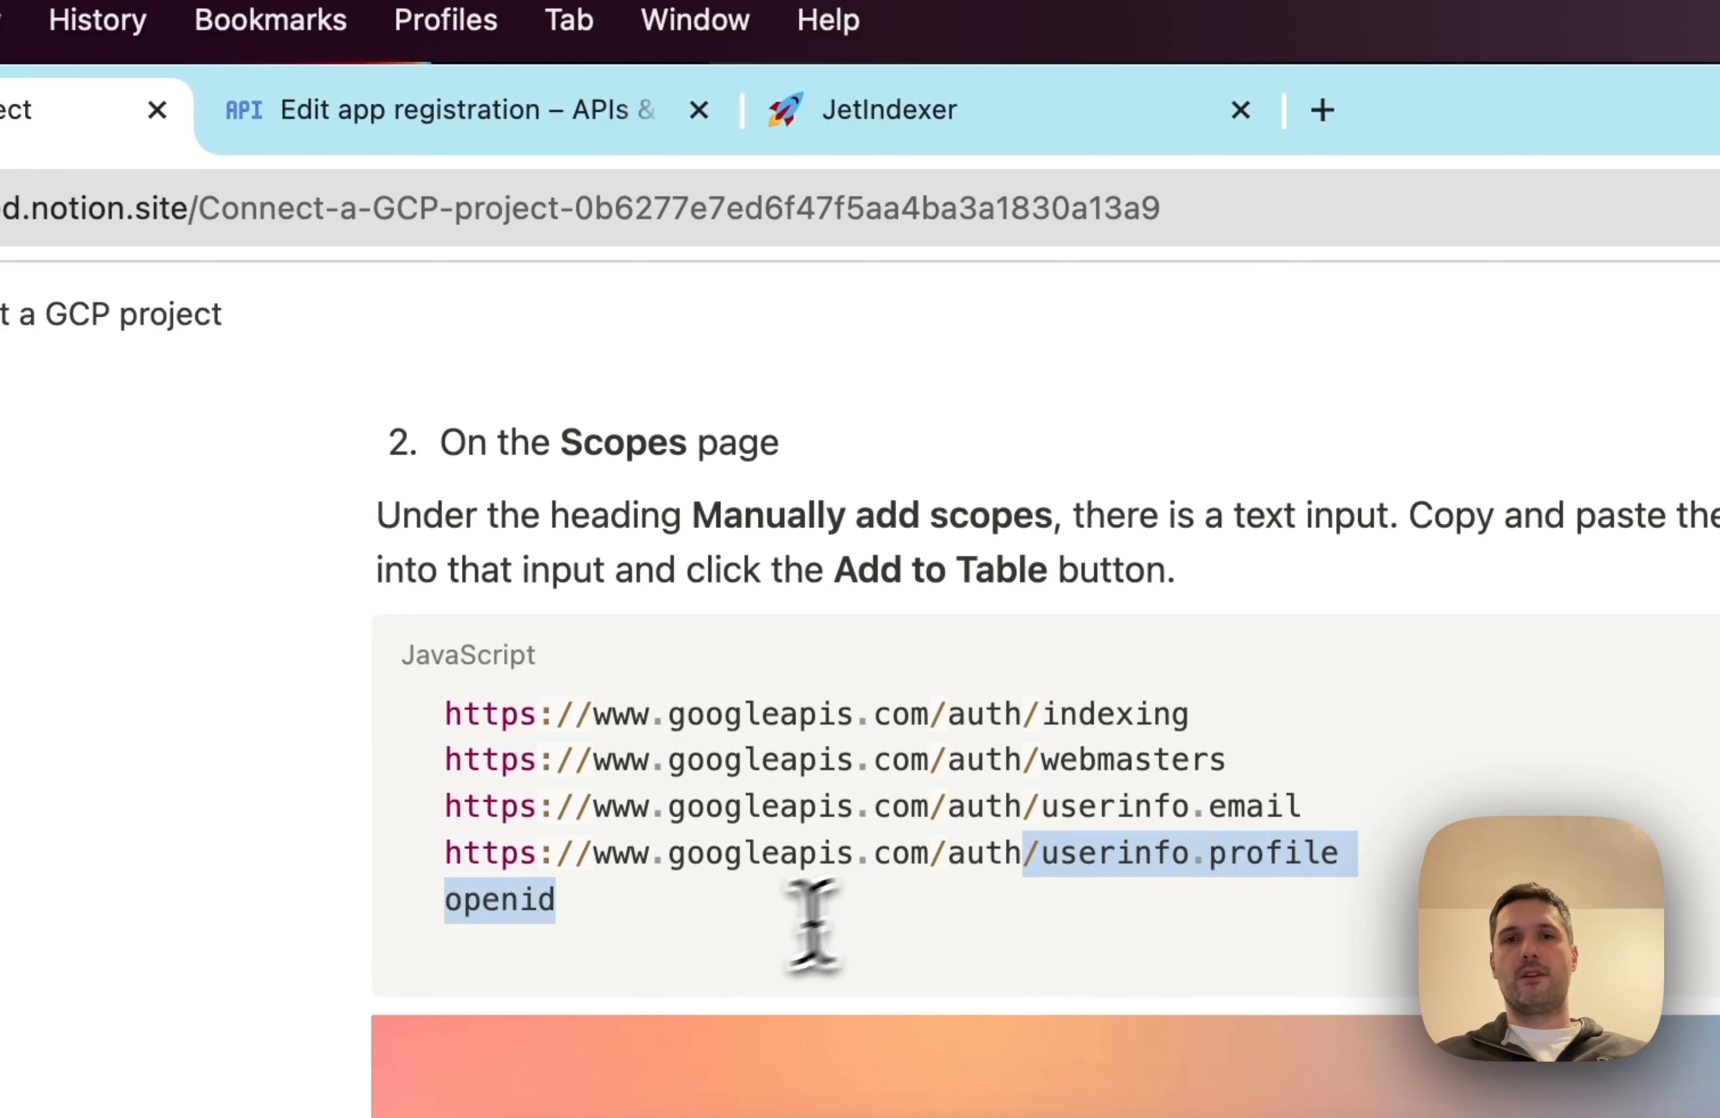
Copy the indexing, webmasters, userinfo.email, userinfo.profile and openid scopes from the setup guide and manually add them to the app registration's scopes table
left_click_drag(787, 922, 427, 726)
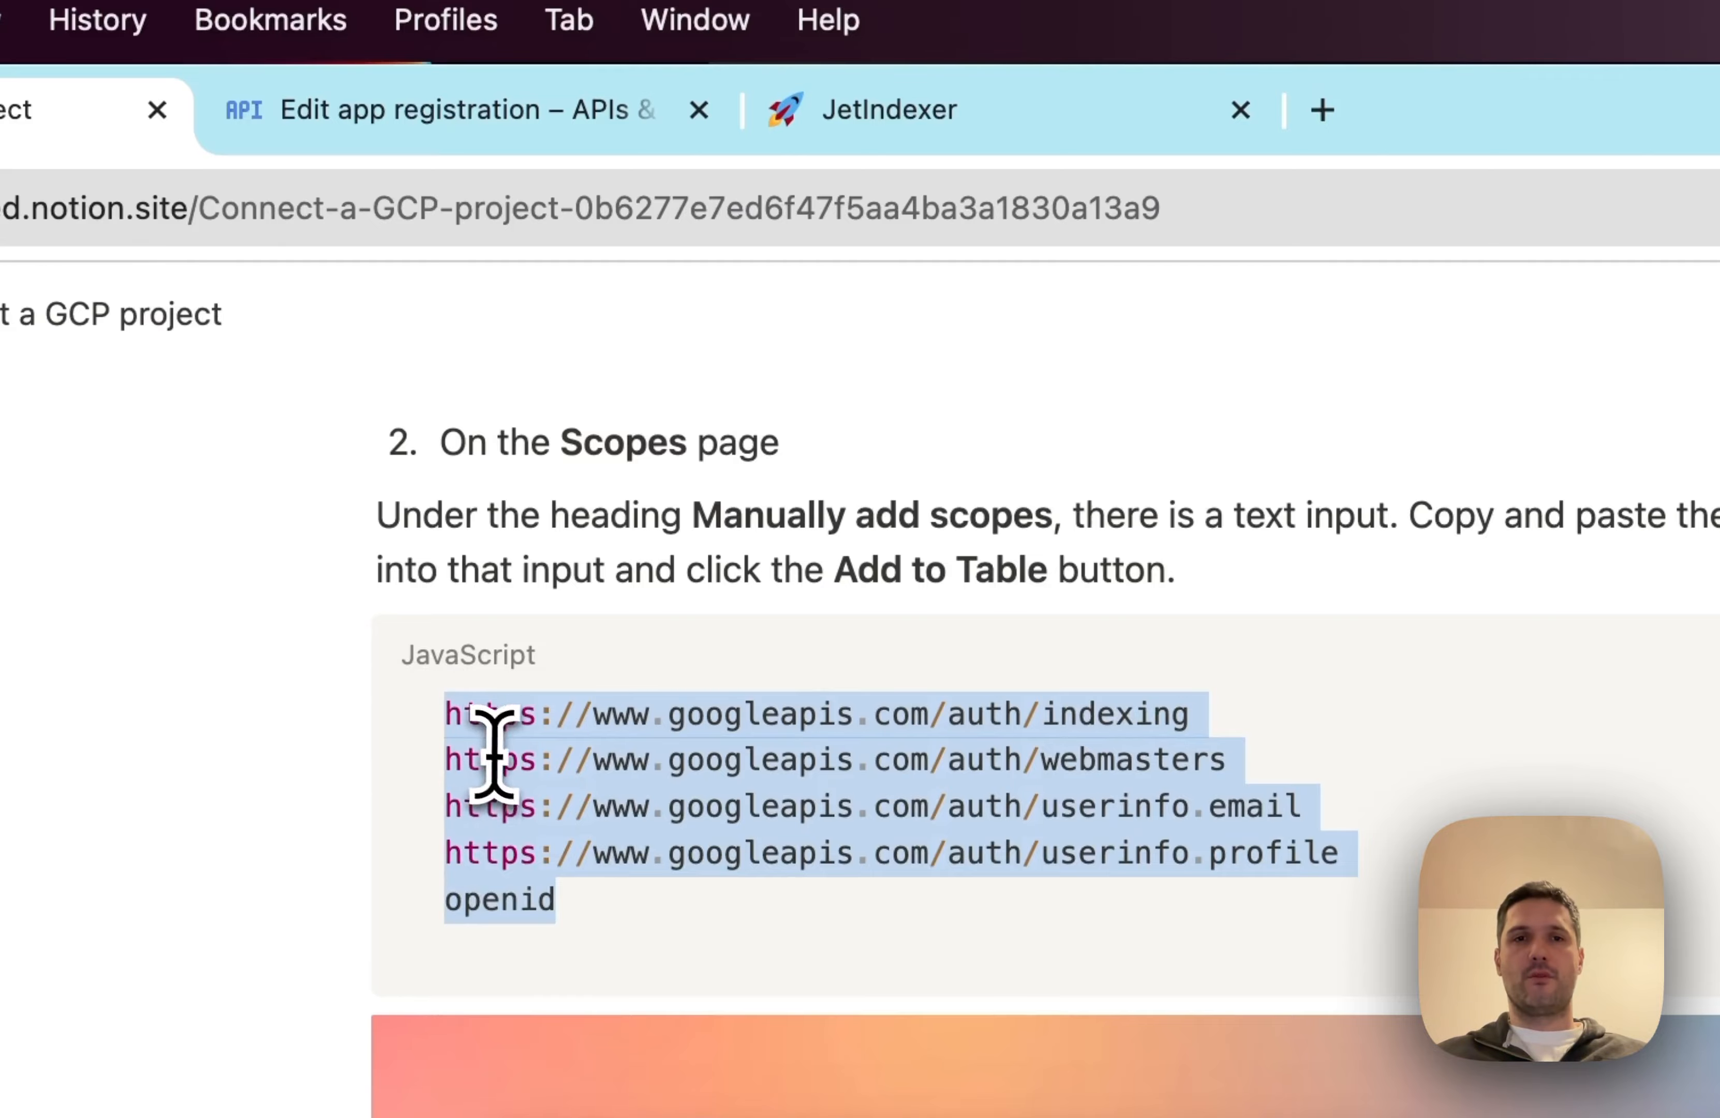
right_click(511, 752)
left_click(605, 853)
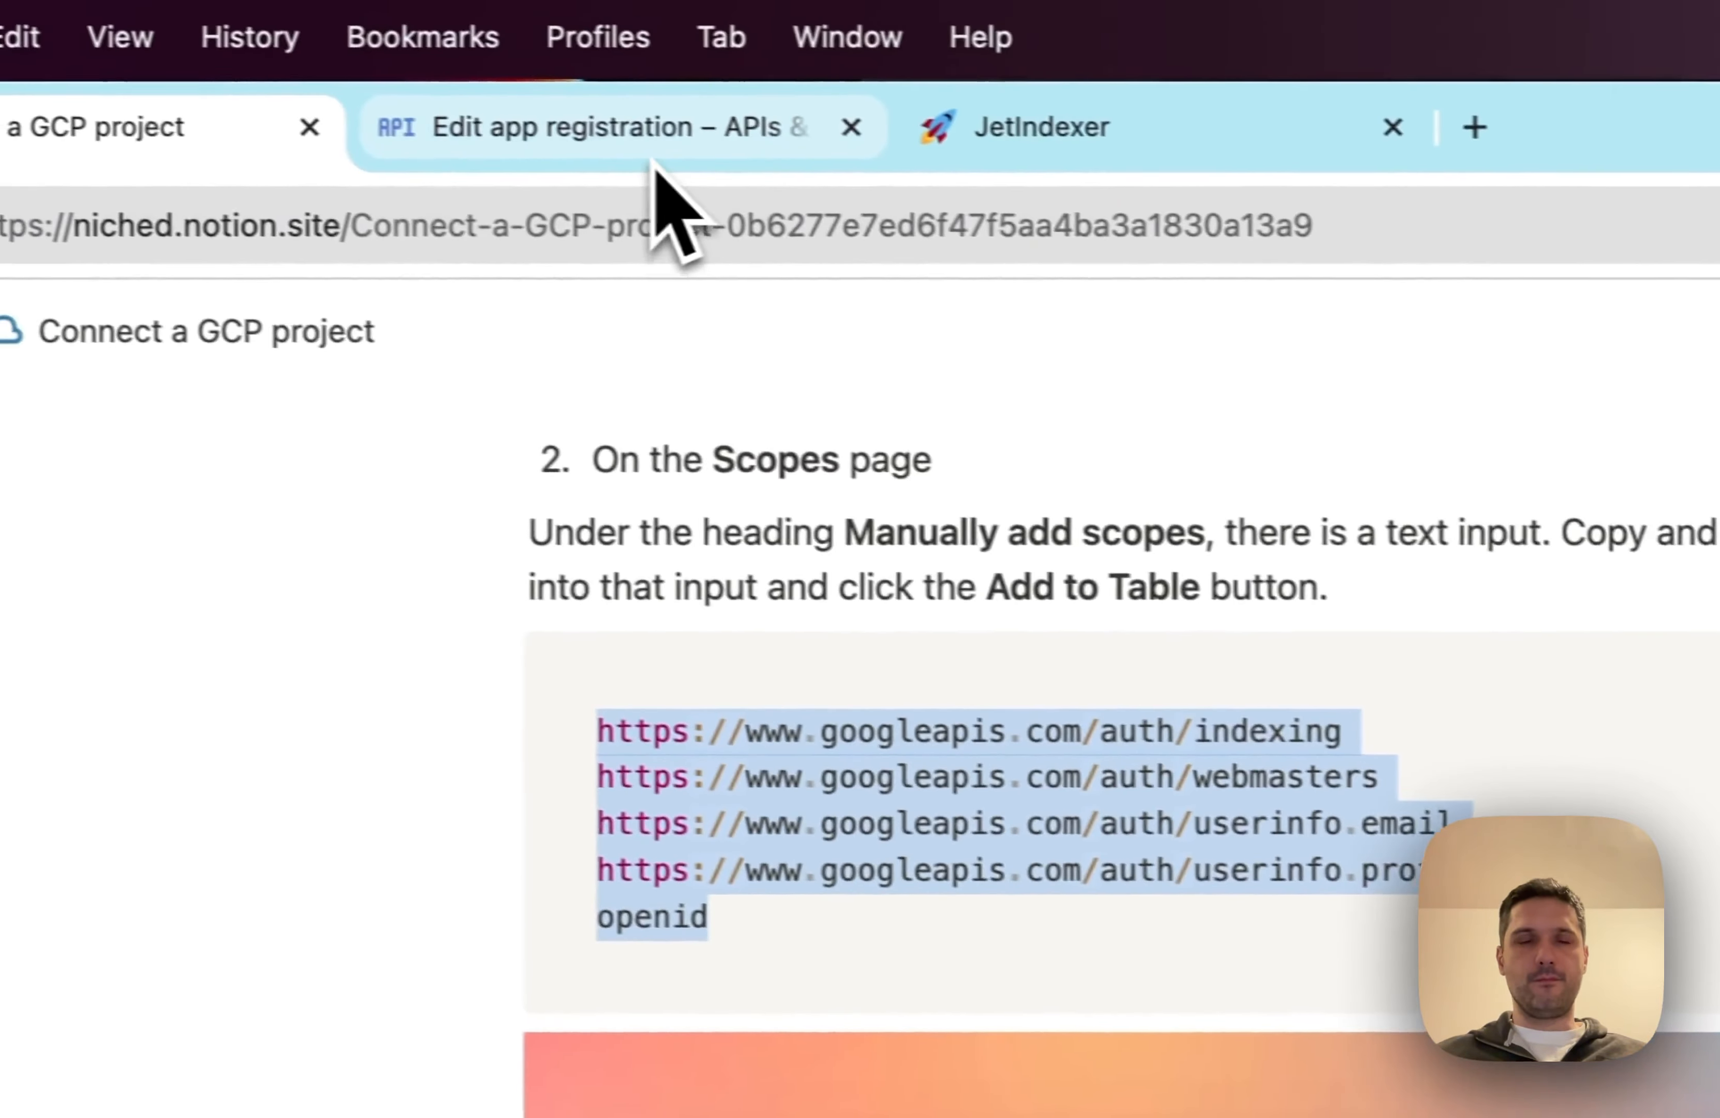
left_click(603, 110)
left_click(533, 896)
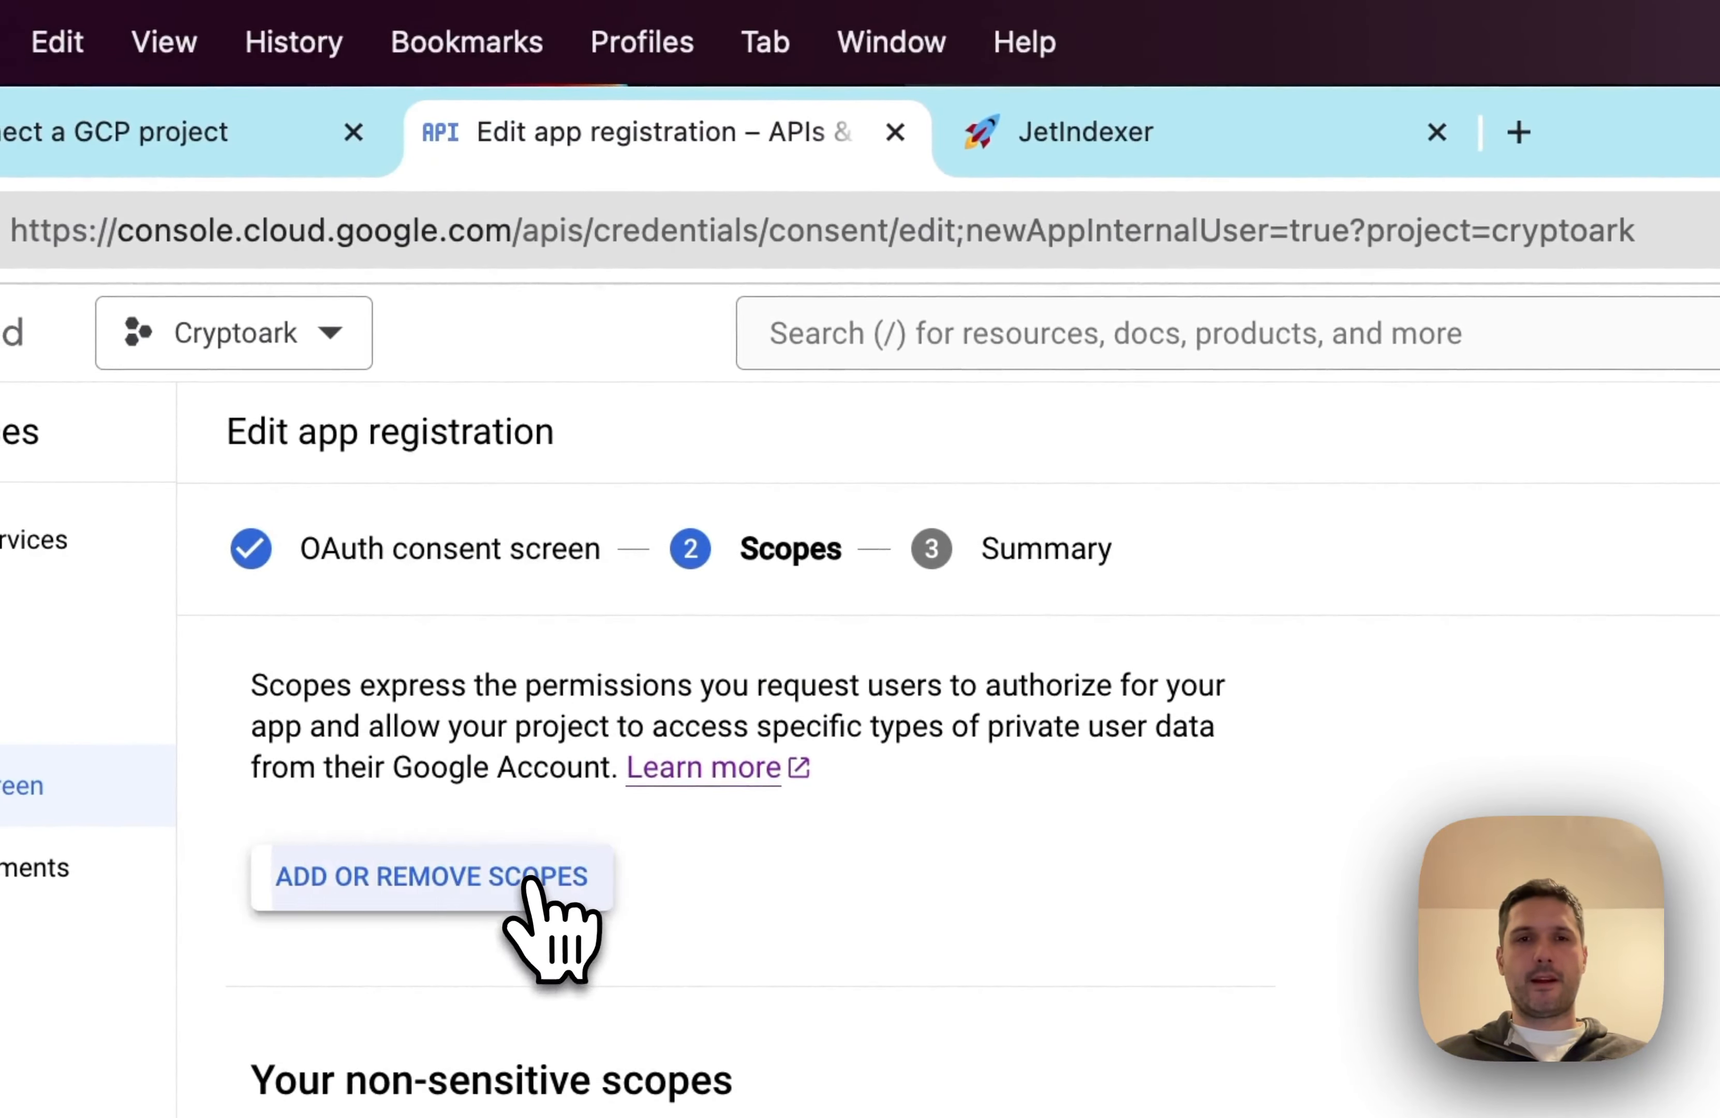
scroll(1273, 519, "down", 5)
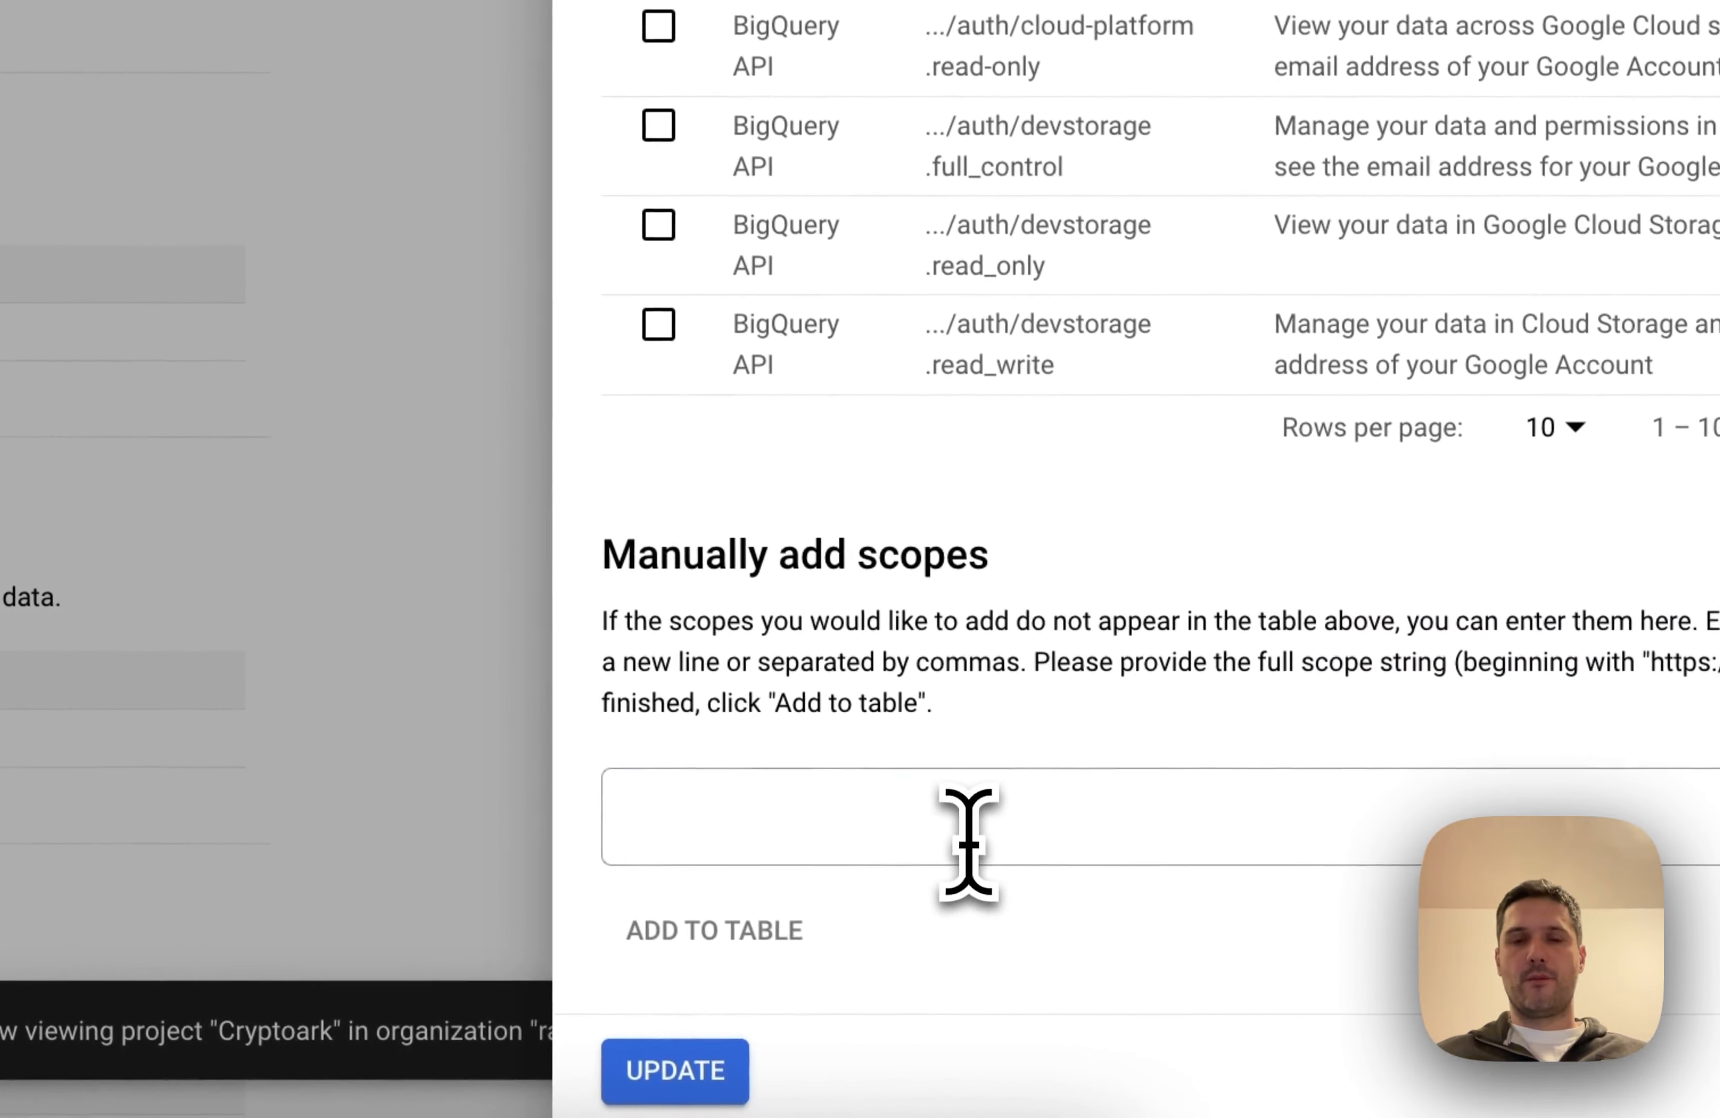
left_click(969, 842)
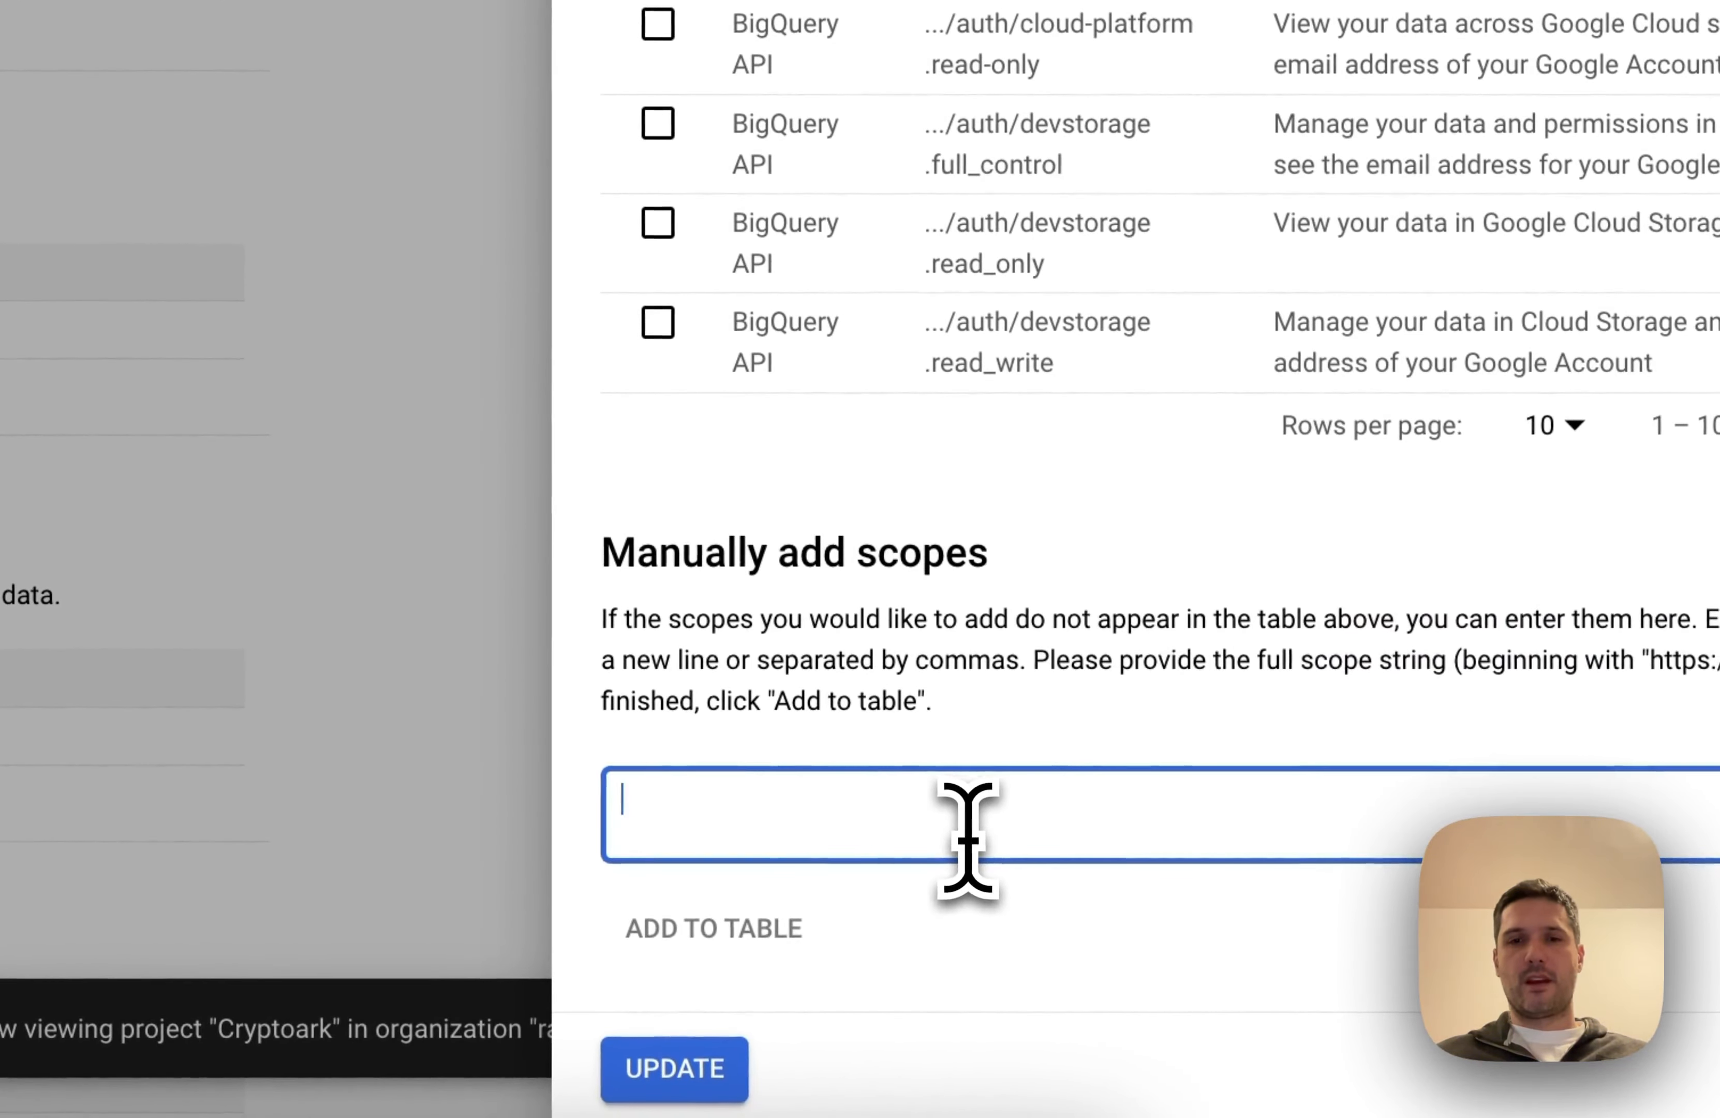
key("super+v")
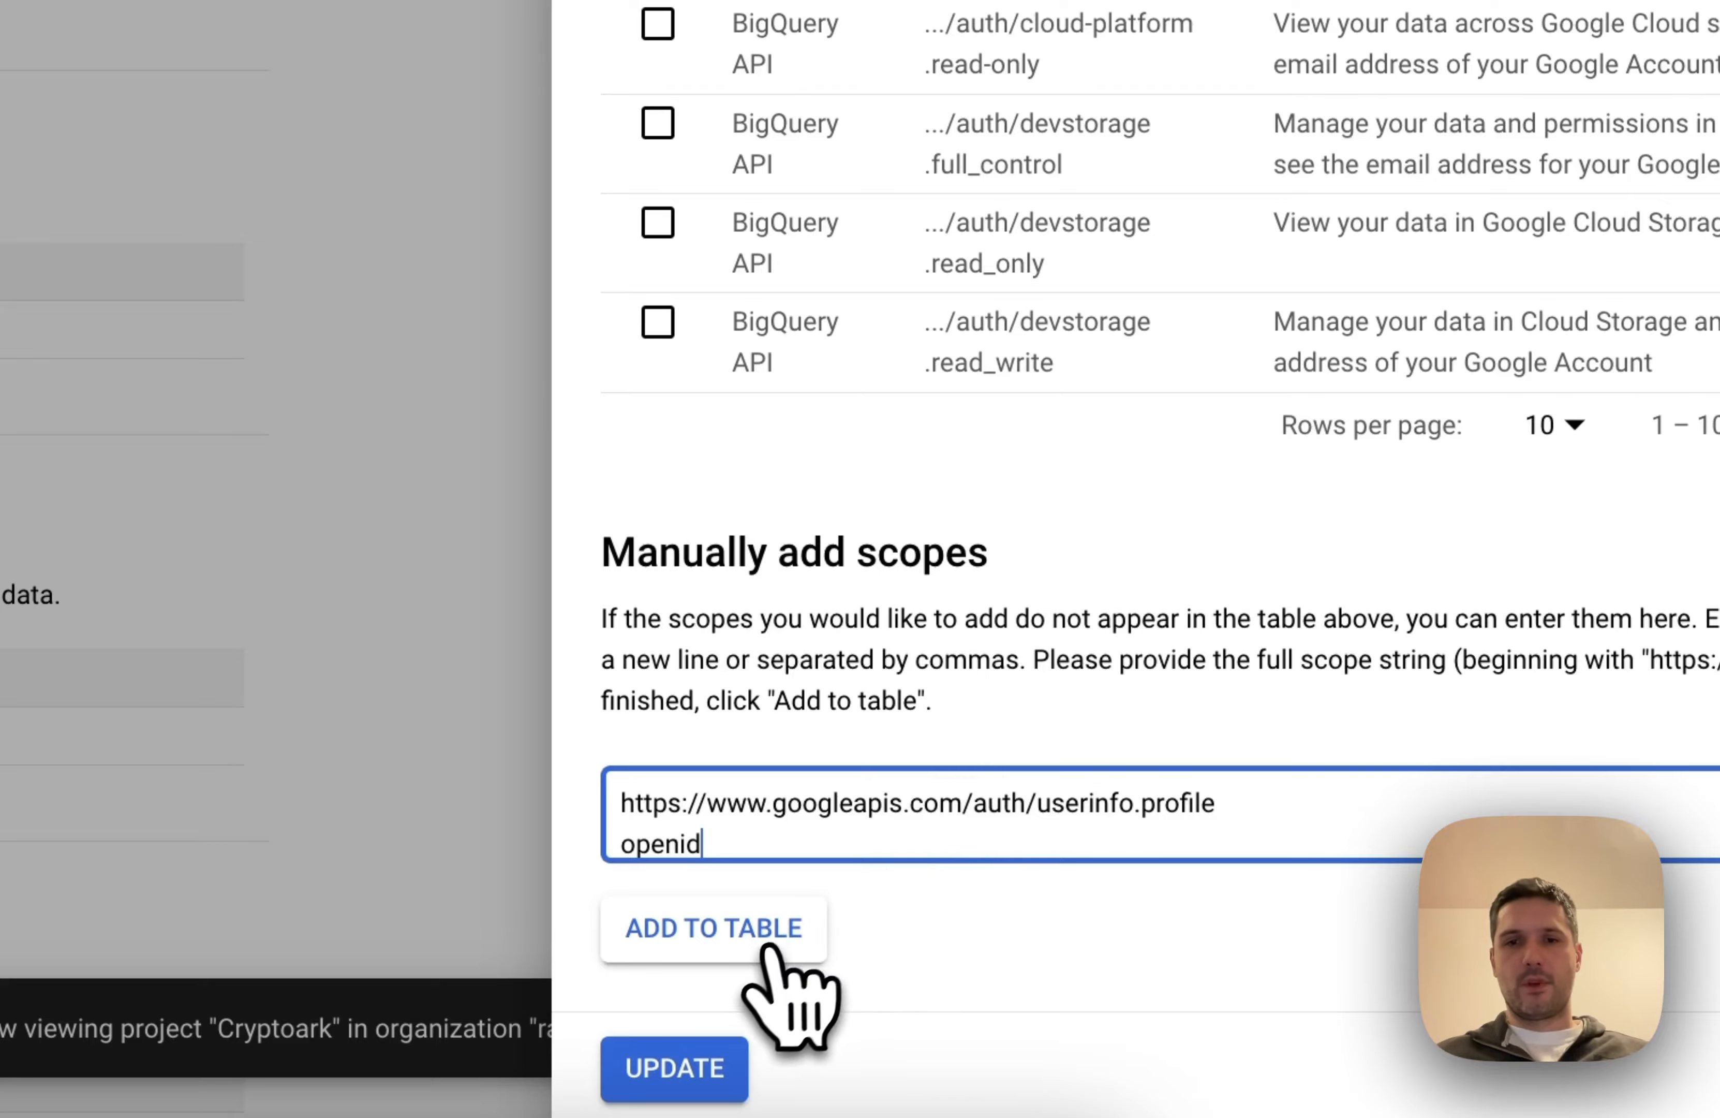
left_click(745, 938)
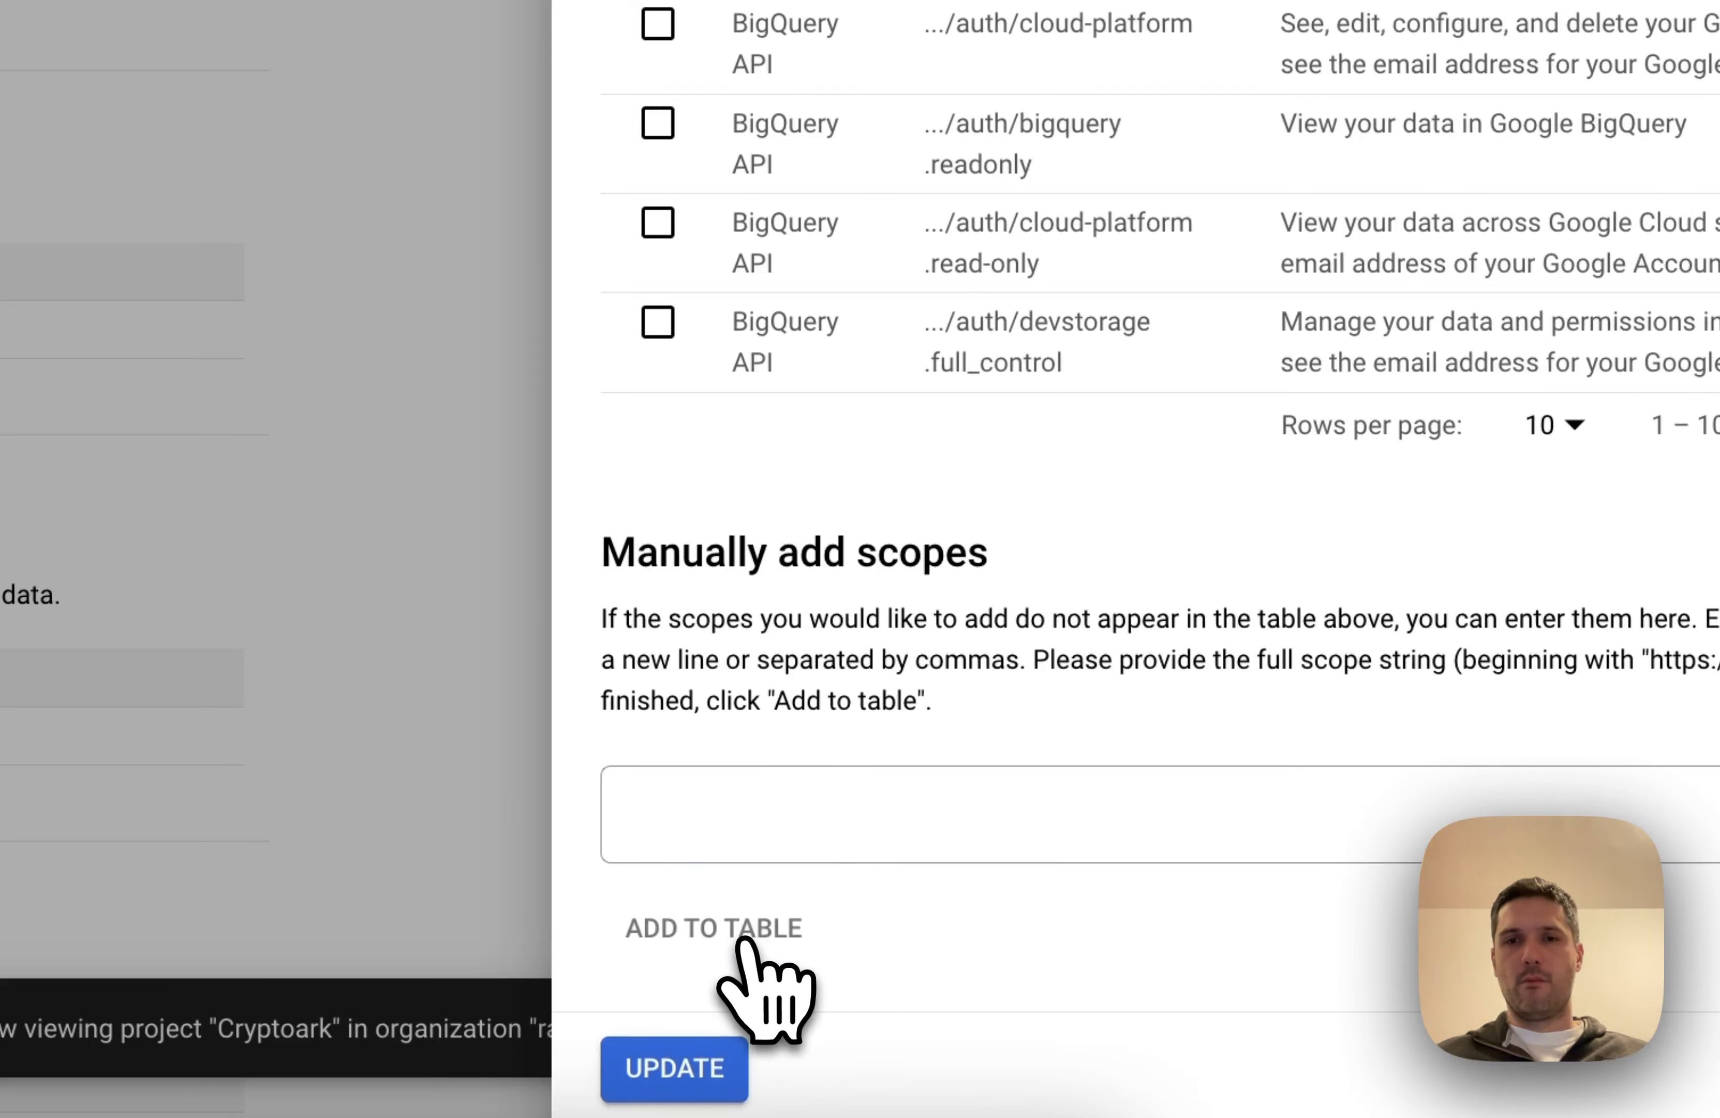
Apply the selected scopes to the app registration, check them, and save to continue to the summary
scroll(871, 653, "up", 5)
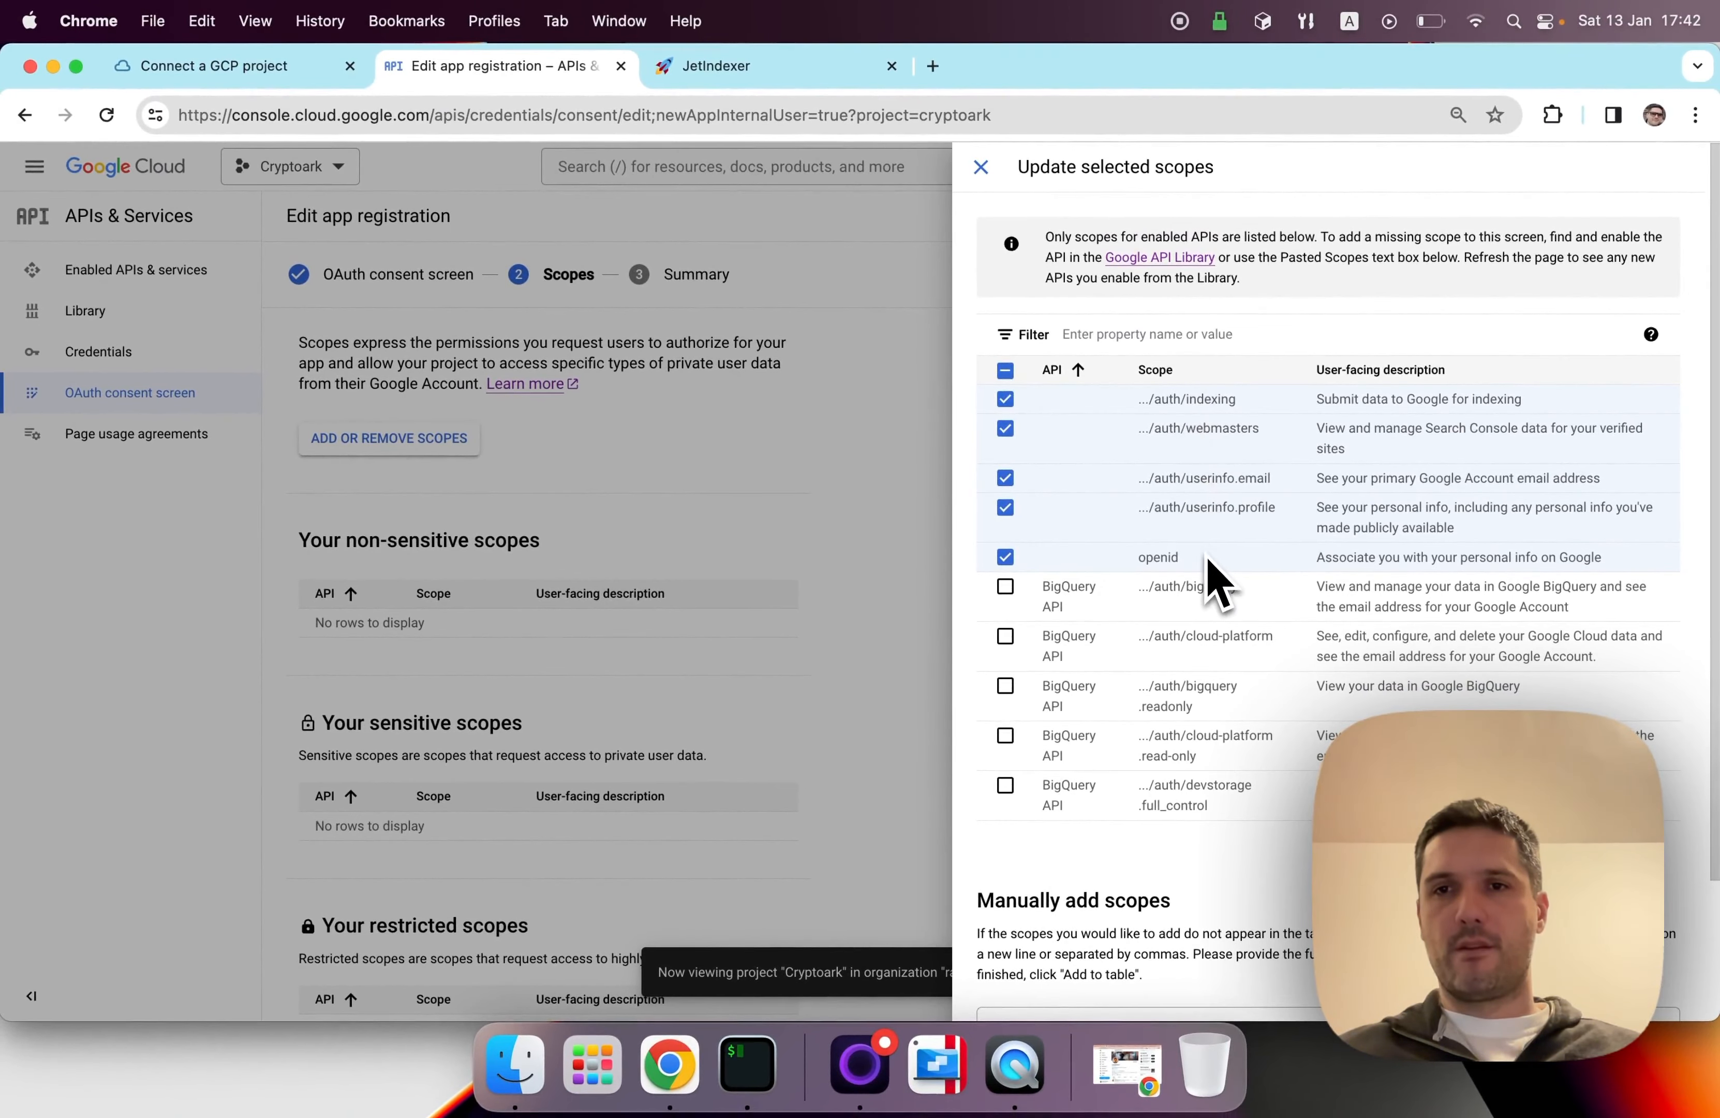
scroll(1219, 580, "down", 3)
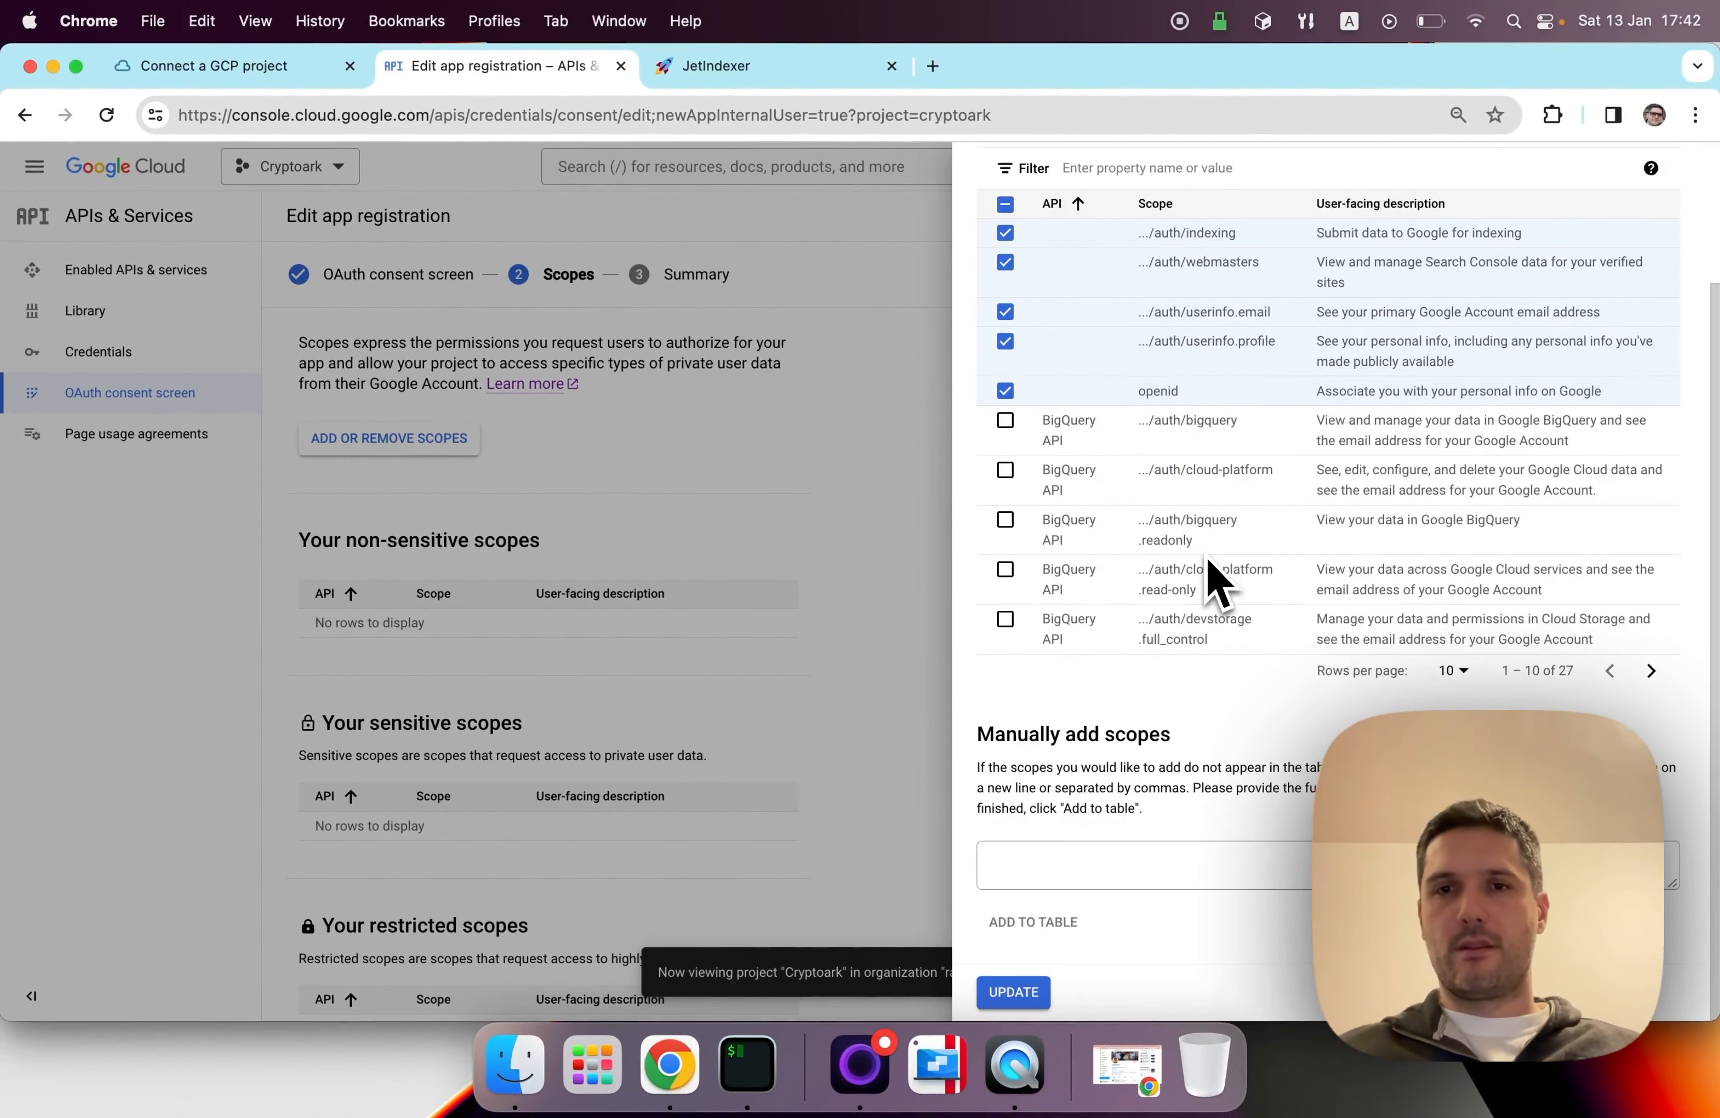
left_click(1027, 999)
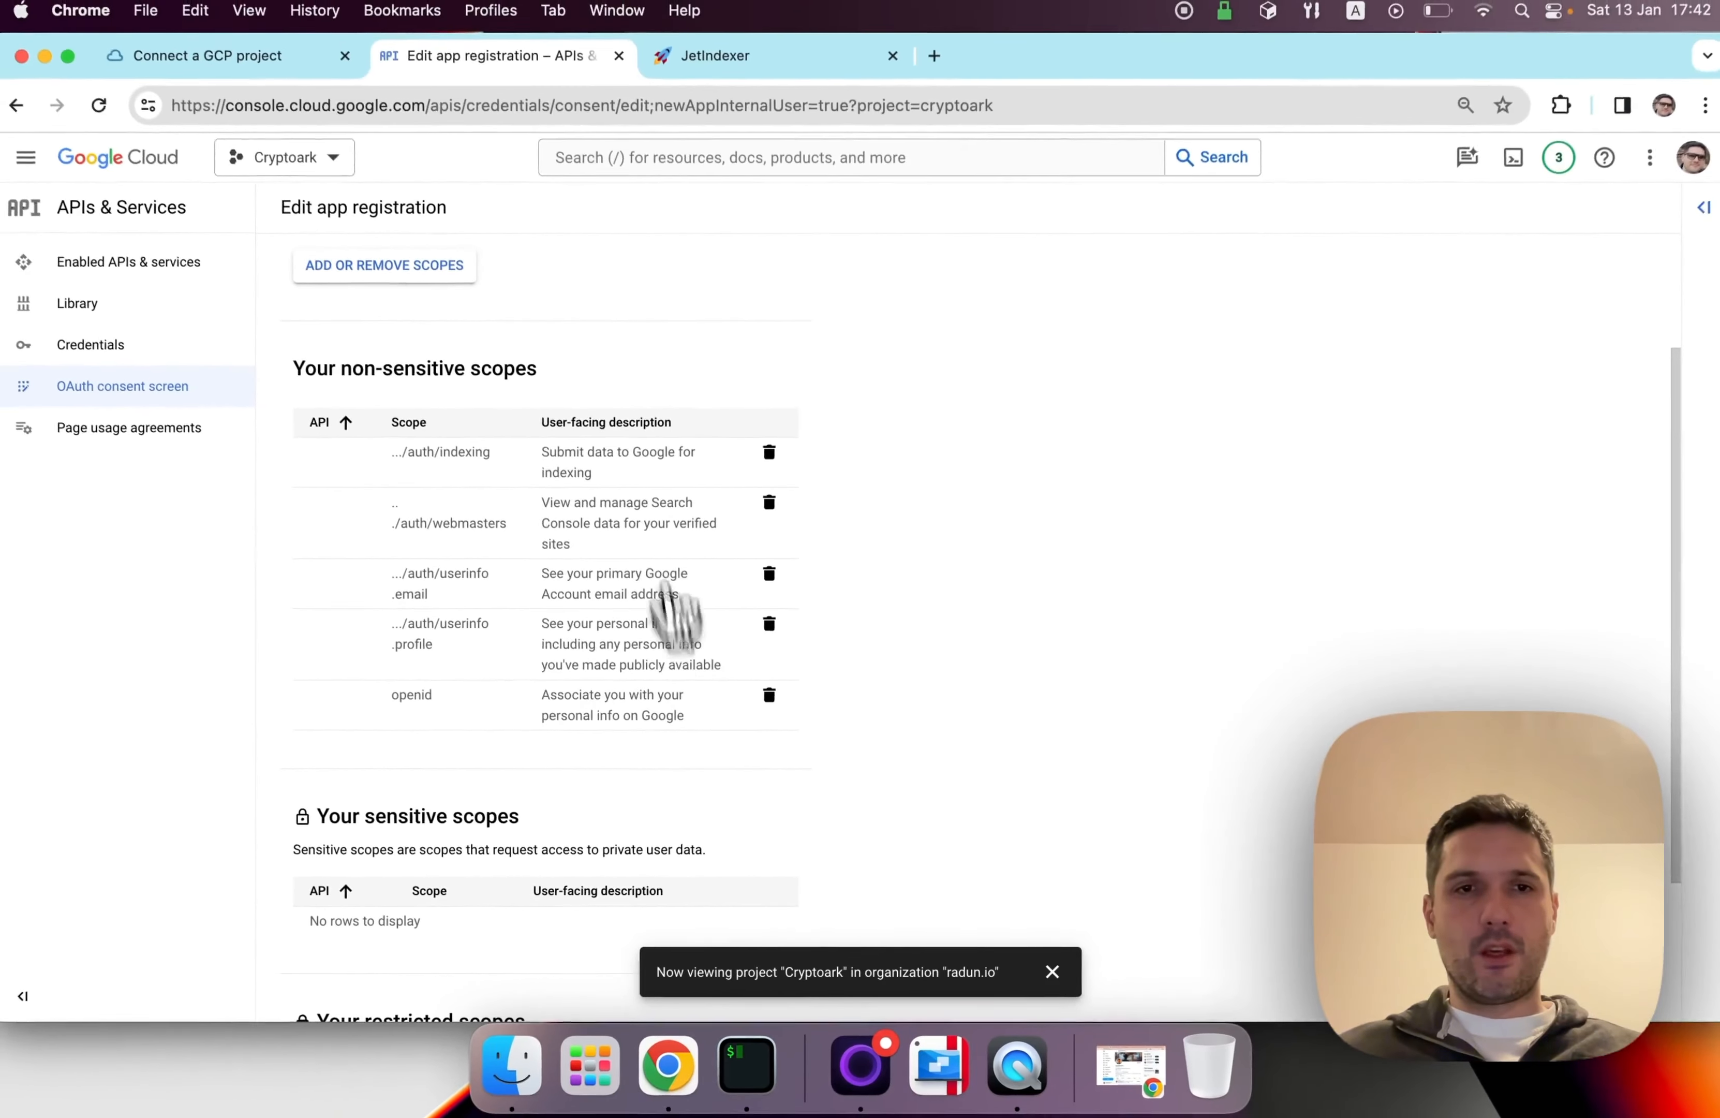
scroll(943, 486, "down", 3)
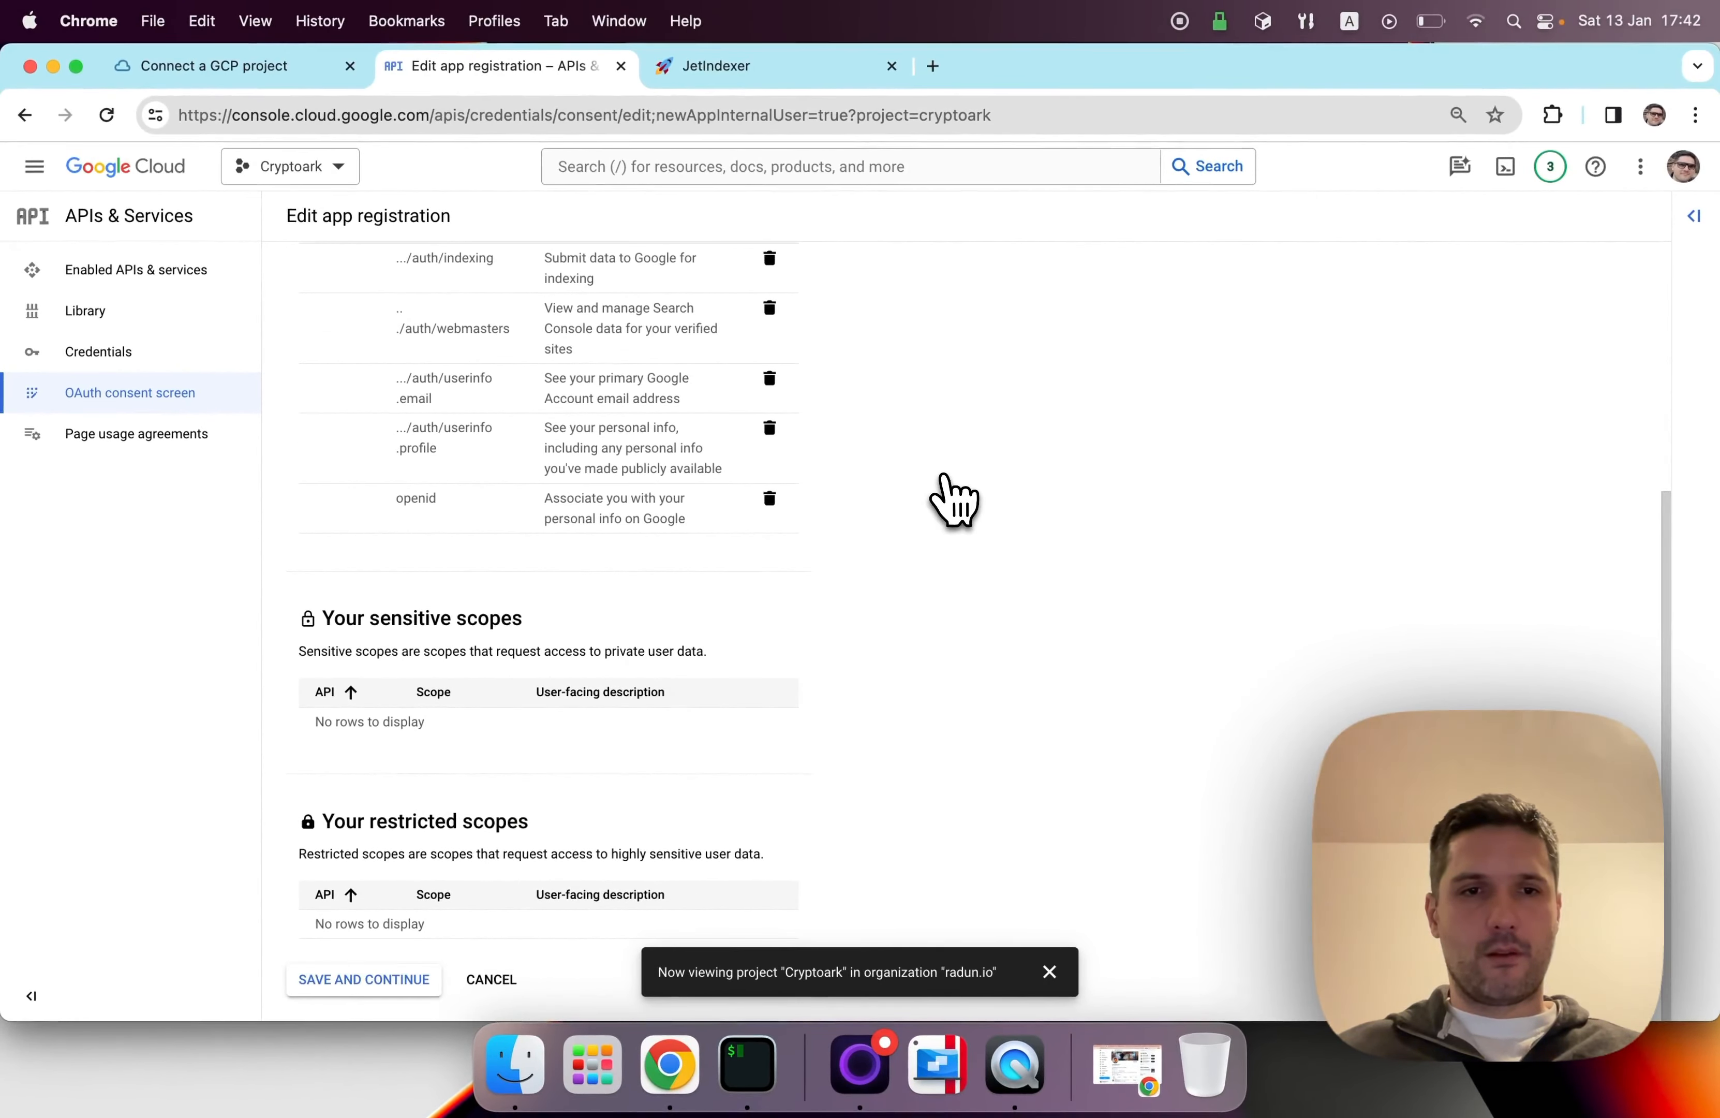
scroll(487, 811, "up", 5)
scroll(458, 842, "down", 5)
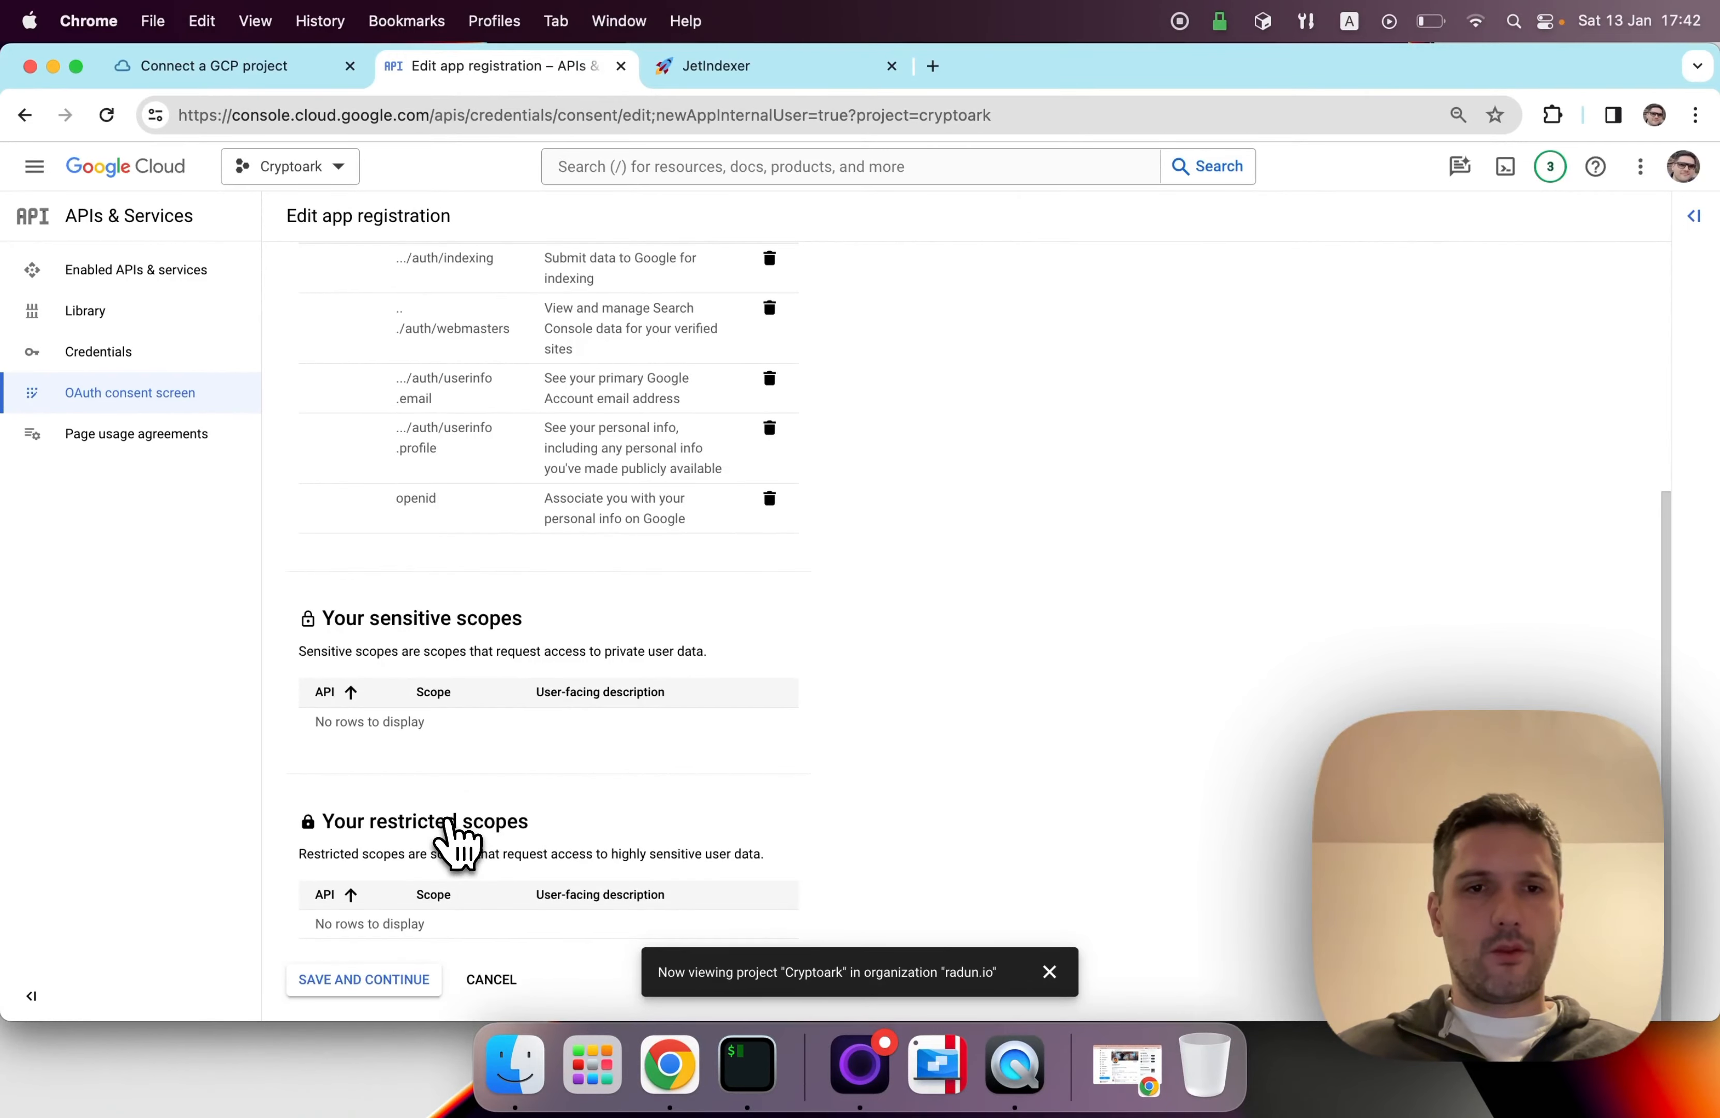
left_click(364, 980)
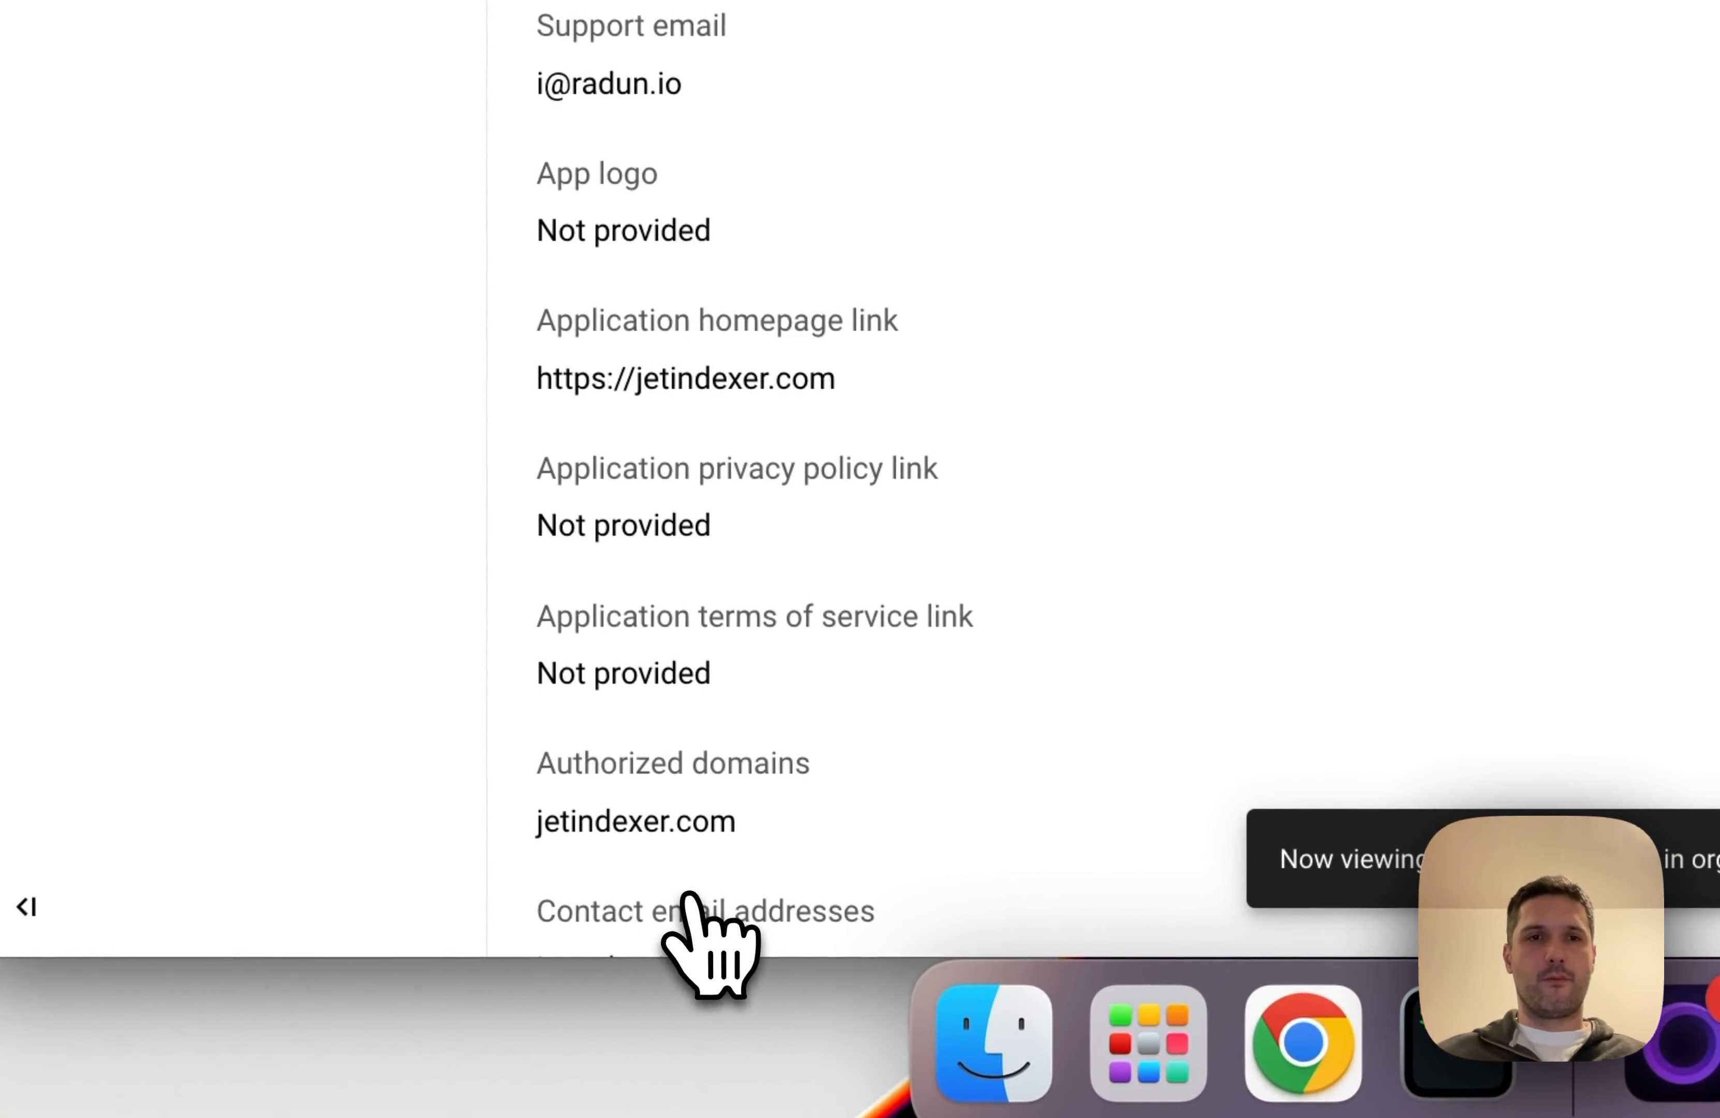
Review the app registration summary, including its scopes, and return to the OAuth consent screen dashboard
scroll(1009, 323, "down", 5)
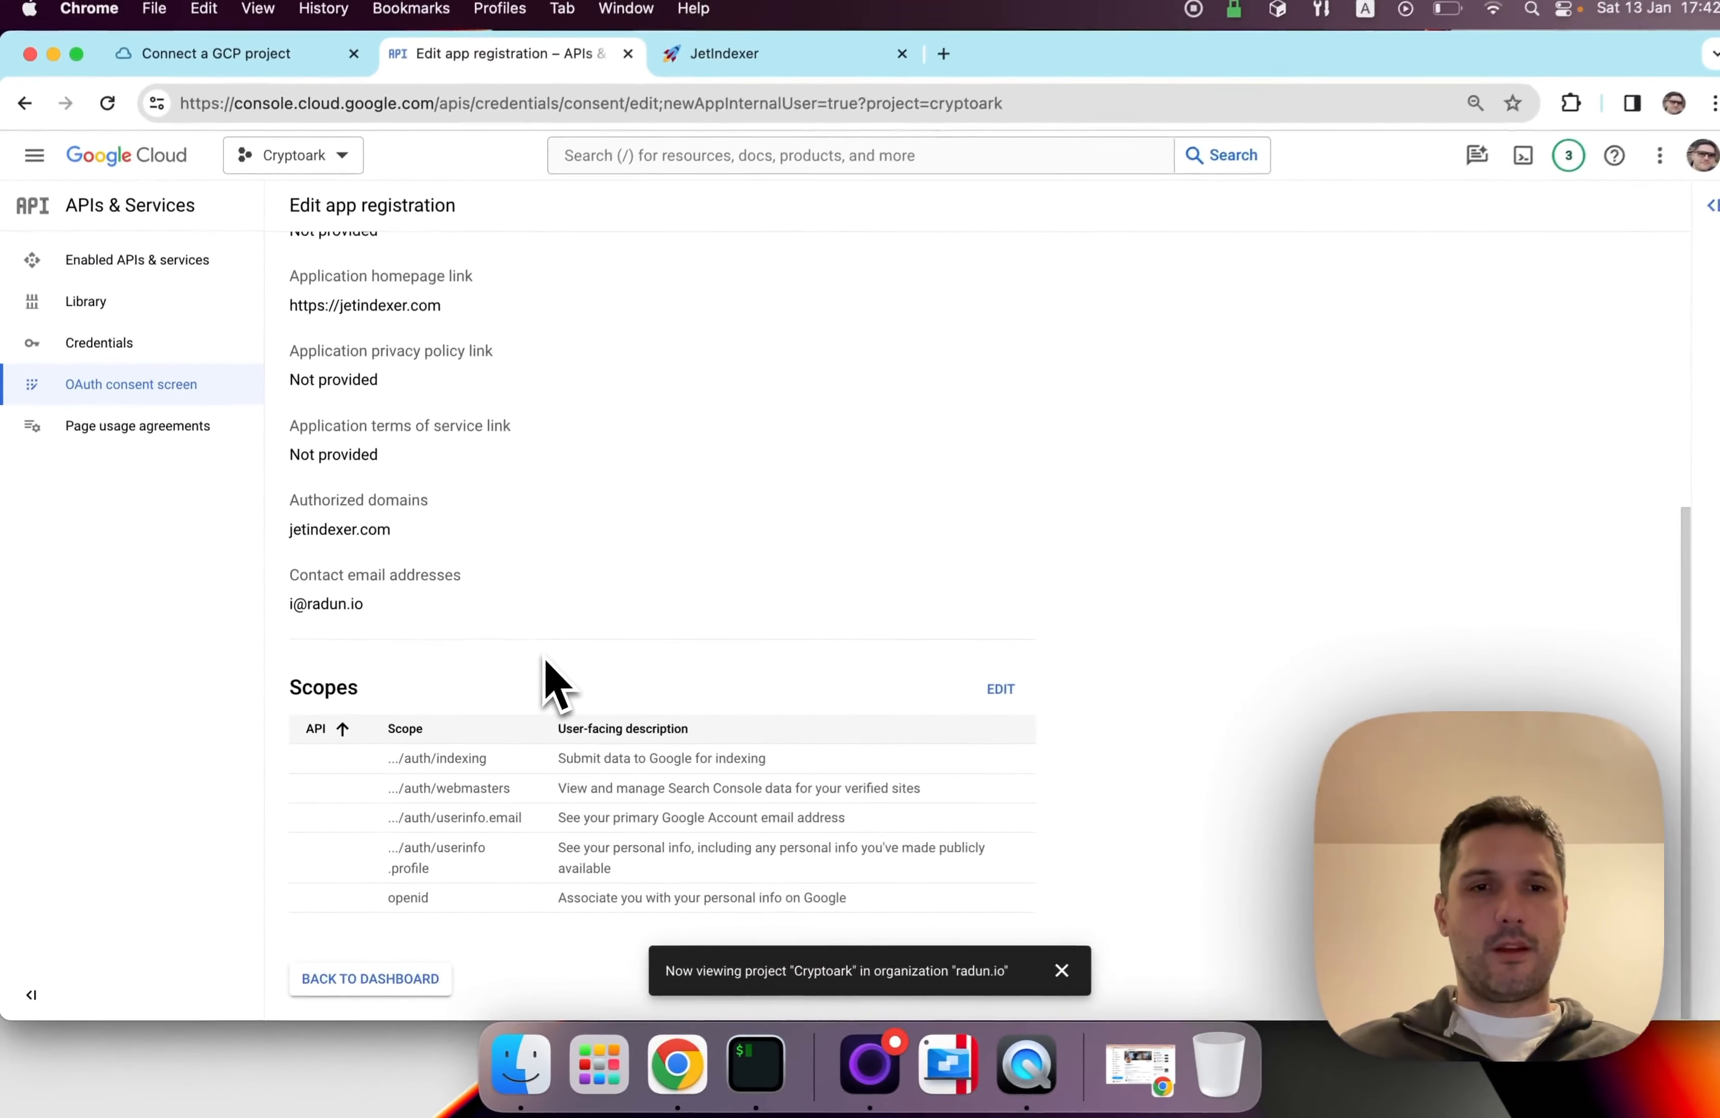
scroll(545, 658, "up", 5)
scroll(544, 658, "down", 5)
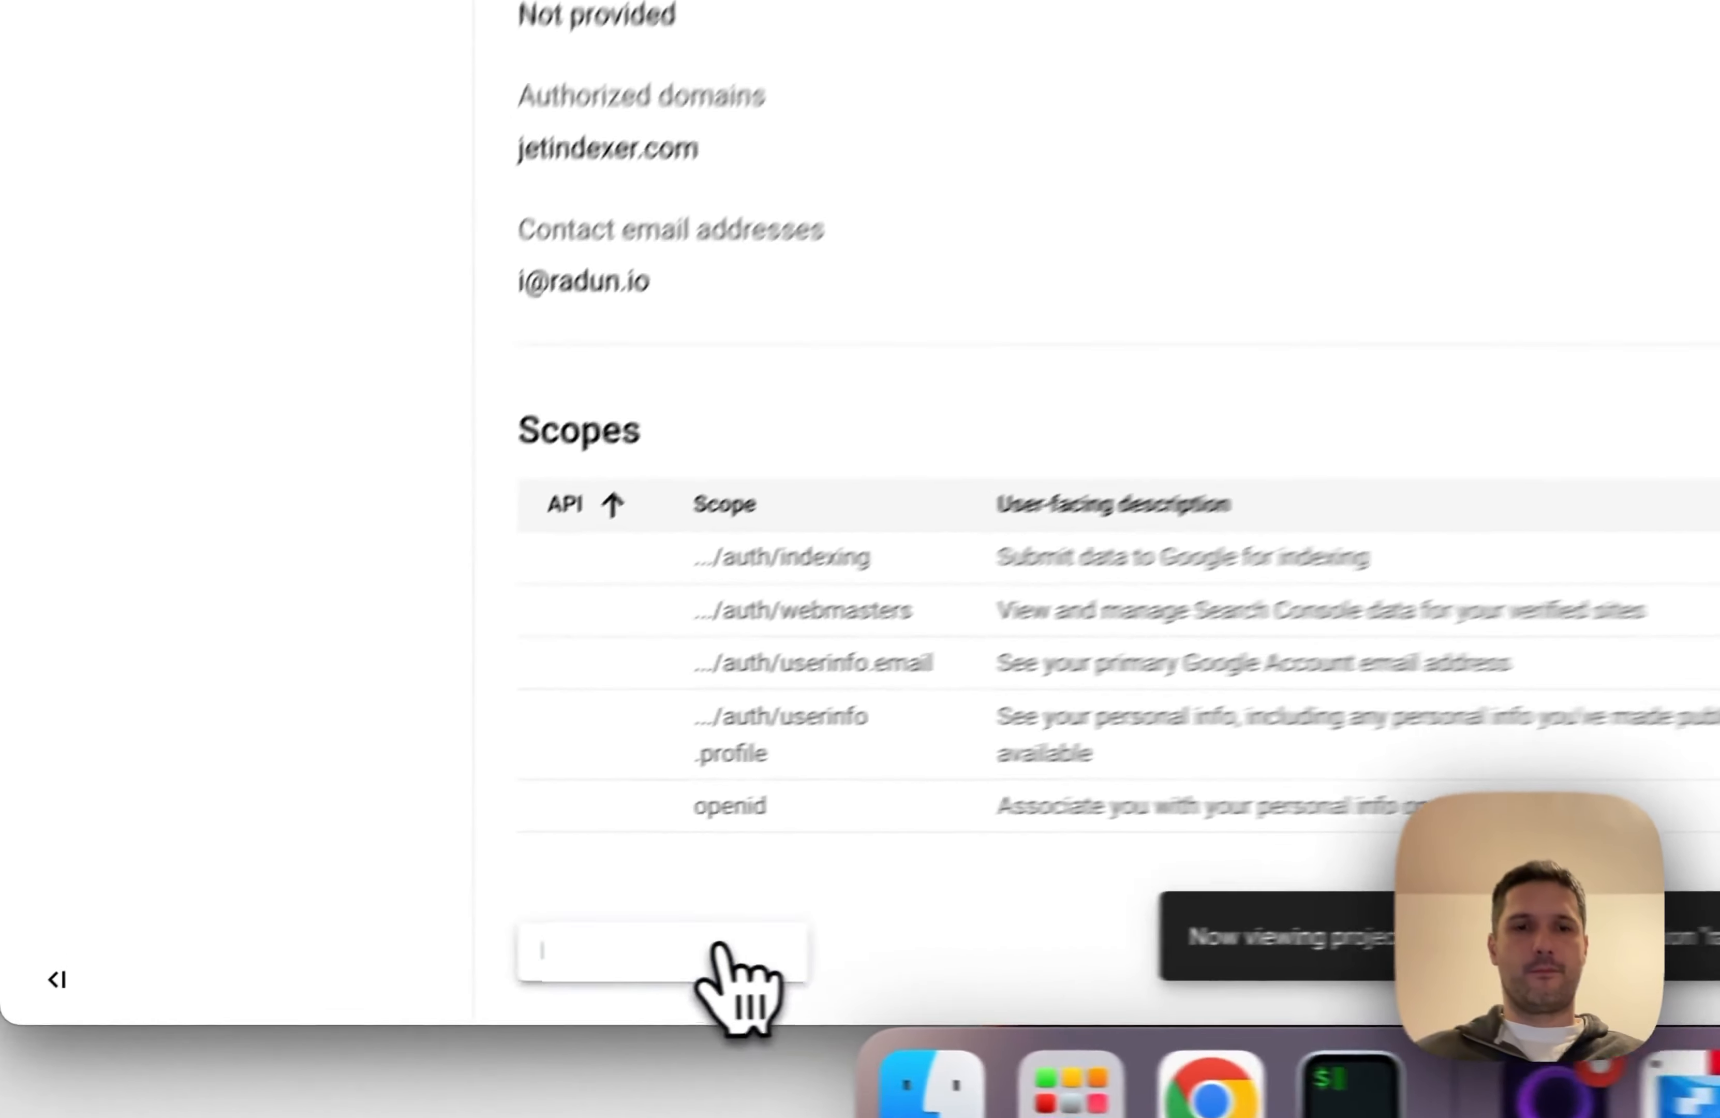
left_click(399, 981)
Consult the guide's Create OAuth 2.0 Credentials section and start a new OAuth client ID credential in the Cryptoark project
left_click(189, 67)
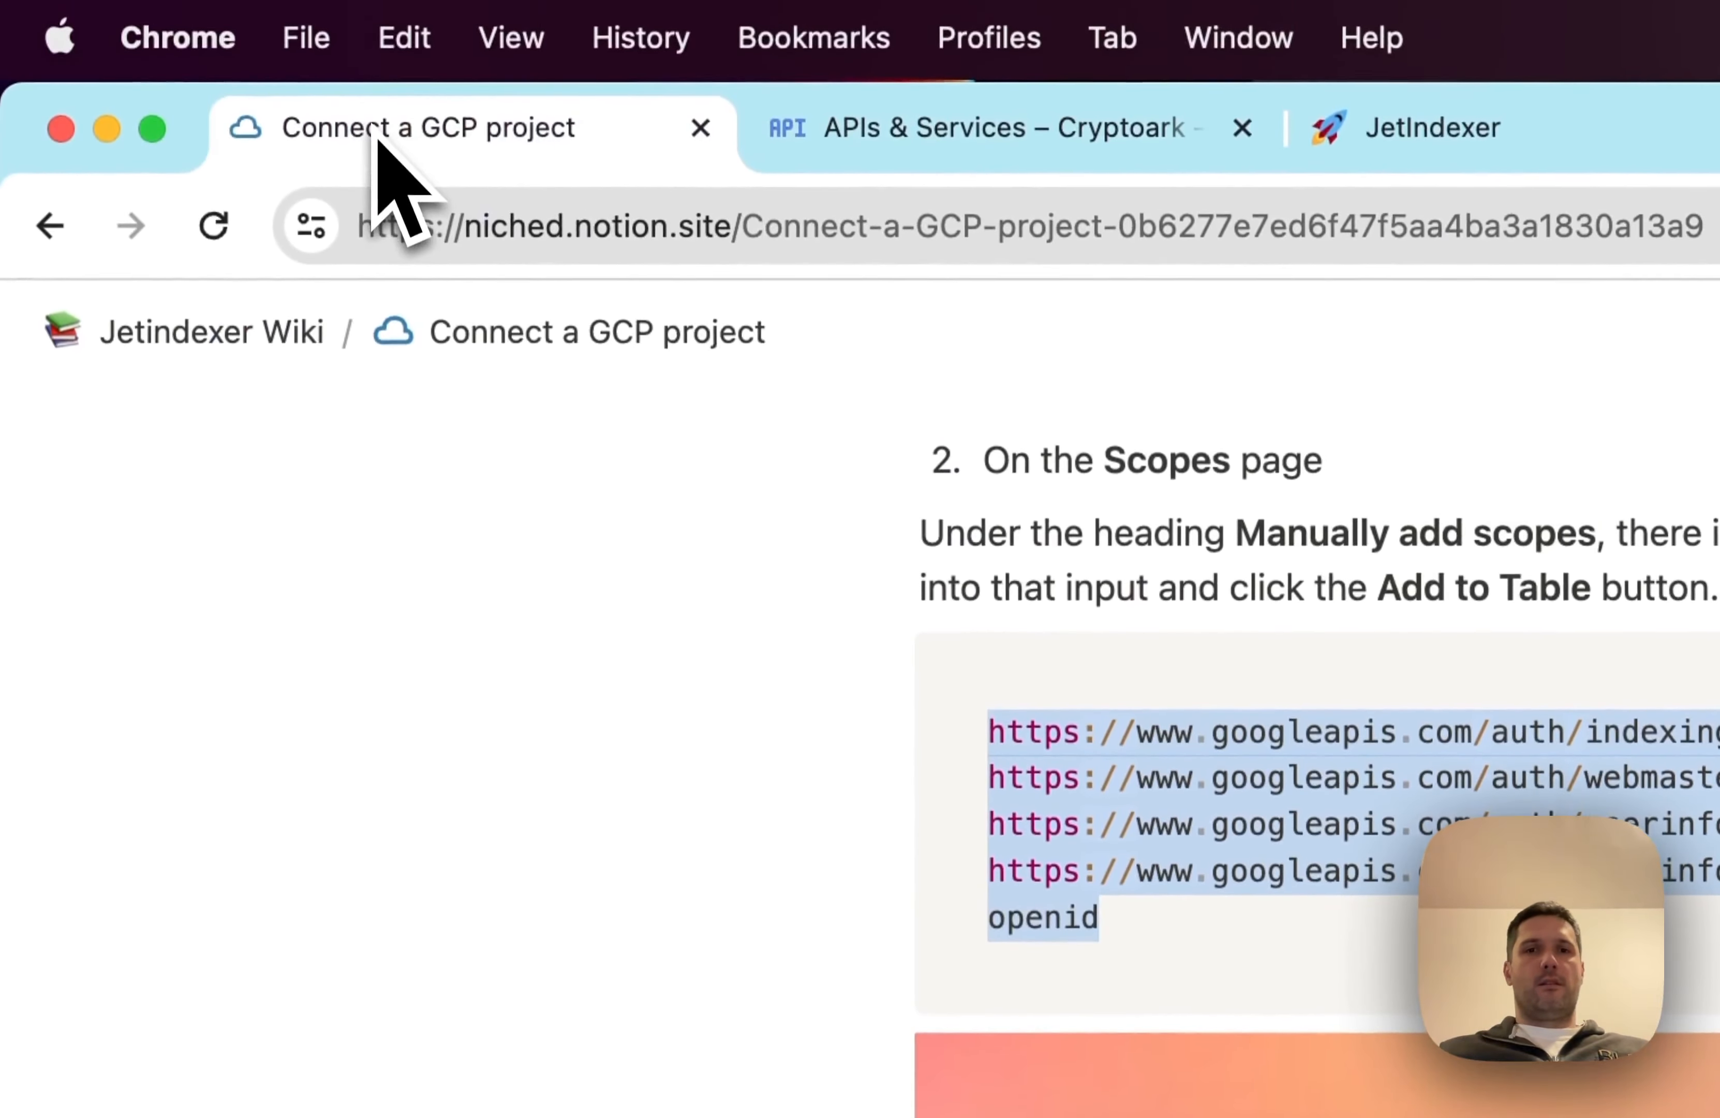
scroll(635, 799, "down", 20)
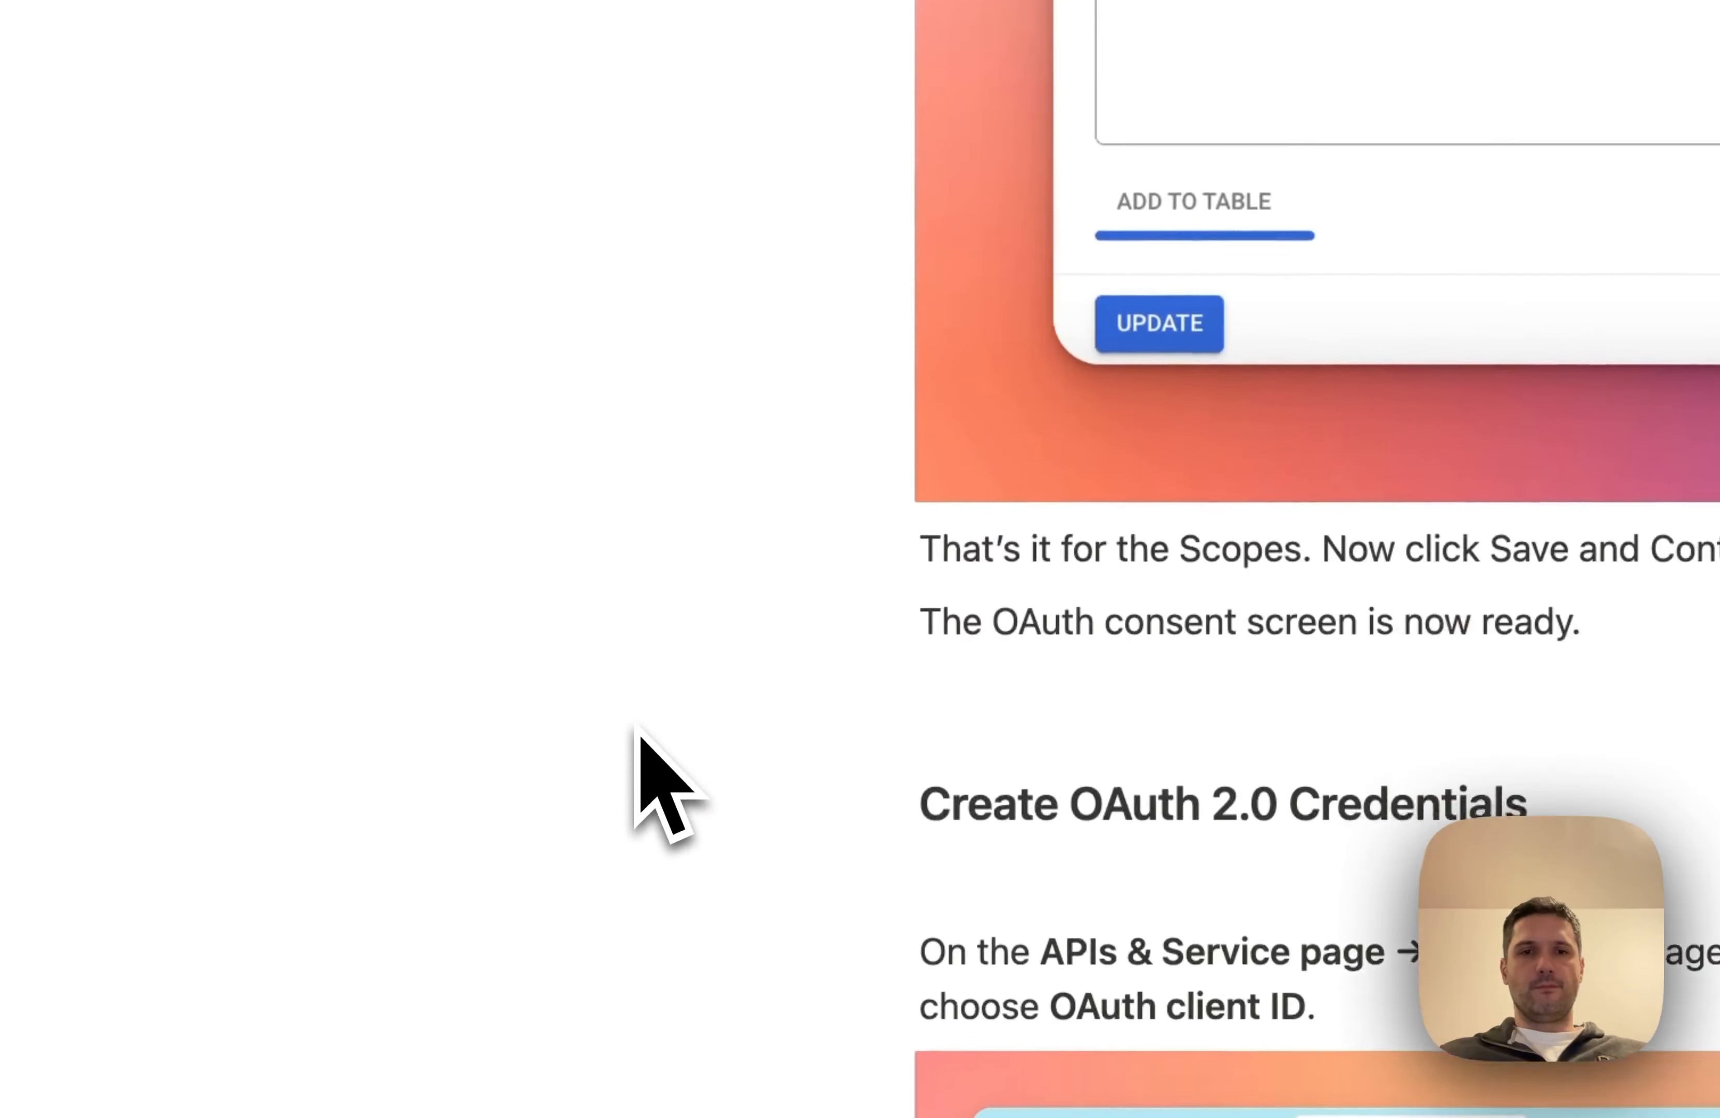
scroll(637, 730, "down", 6)
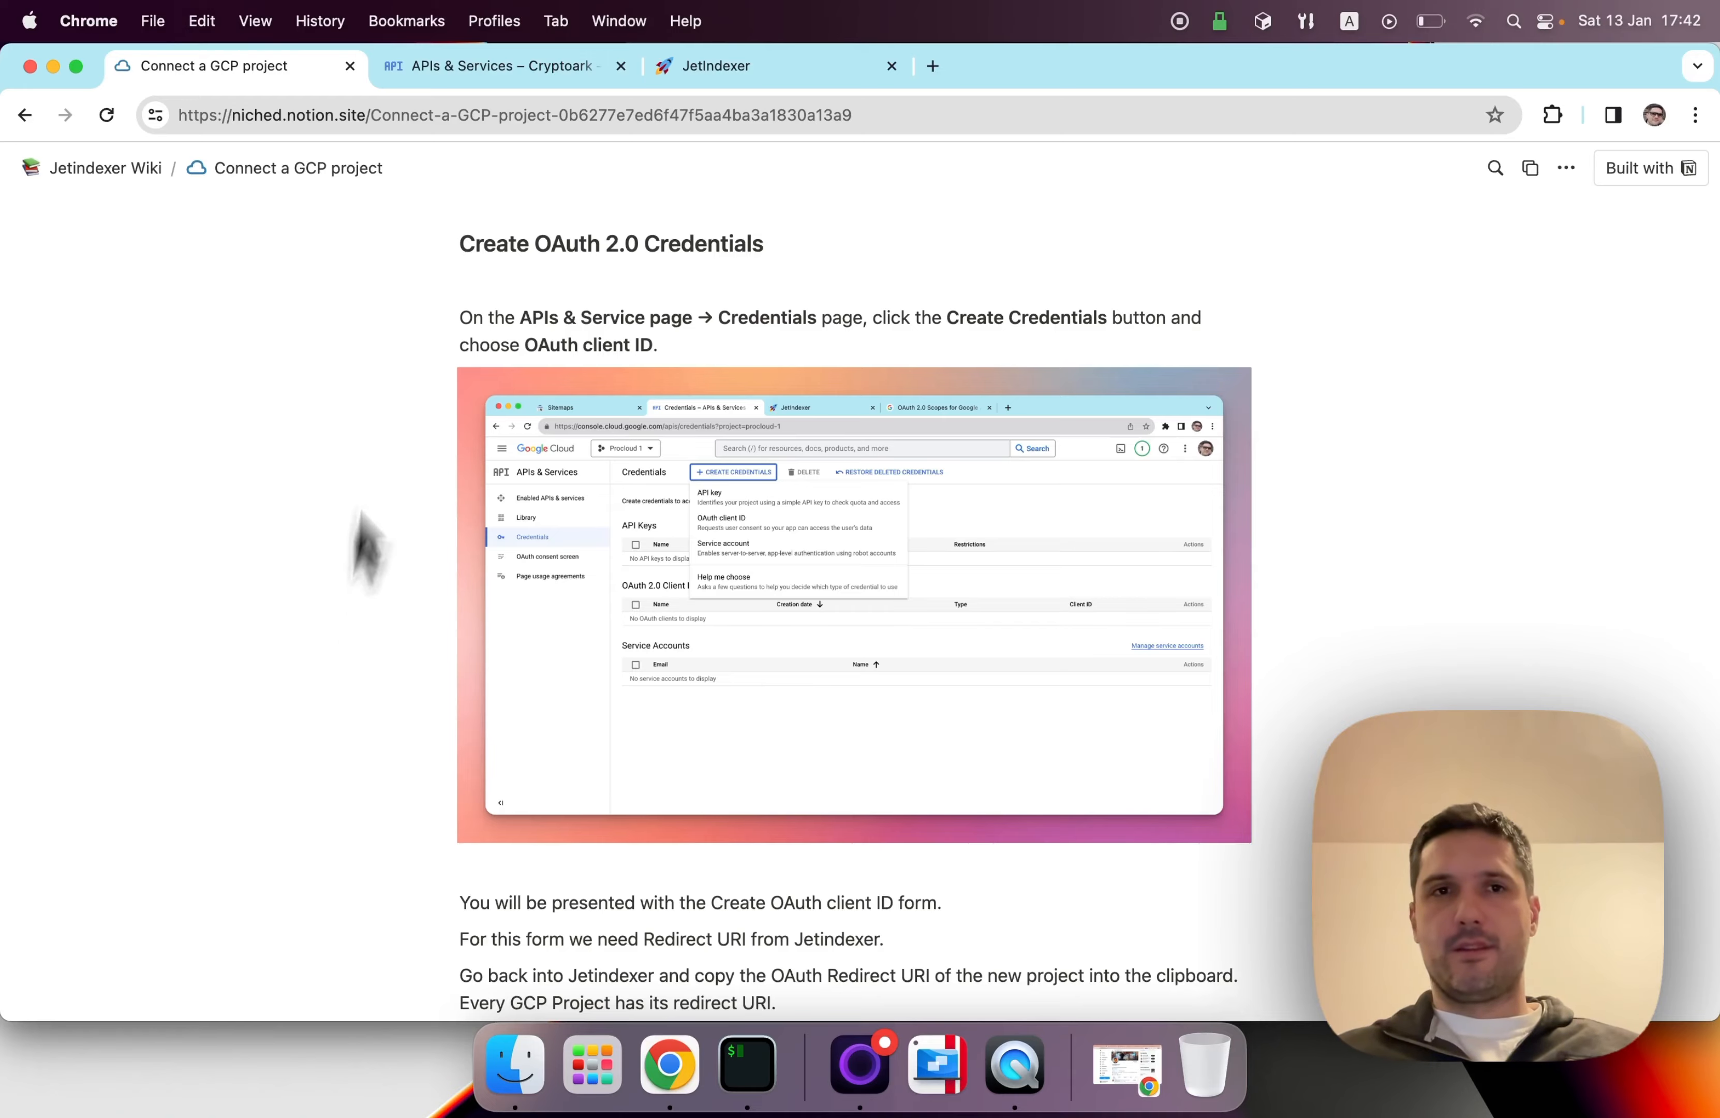
left_click(427, 65)
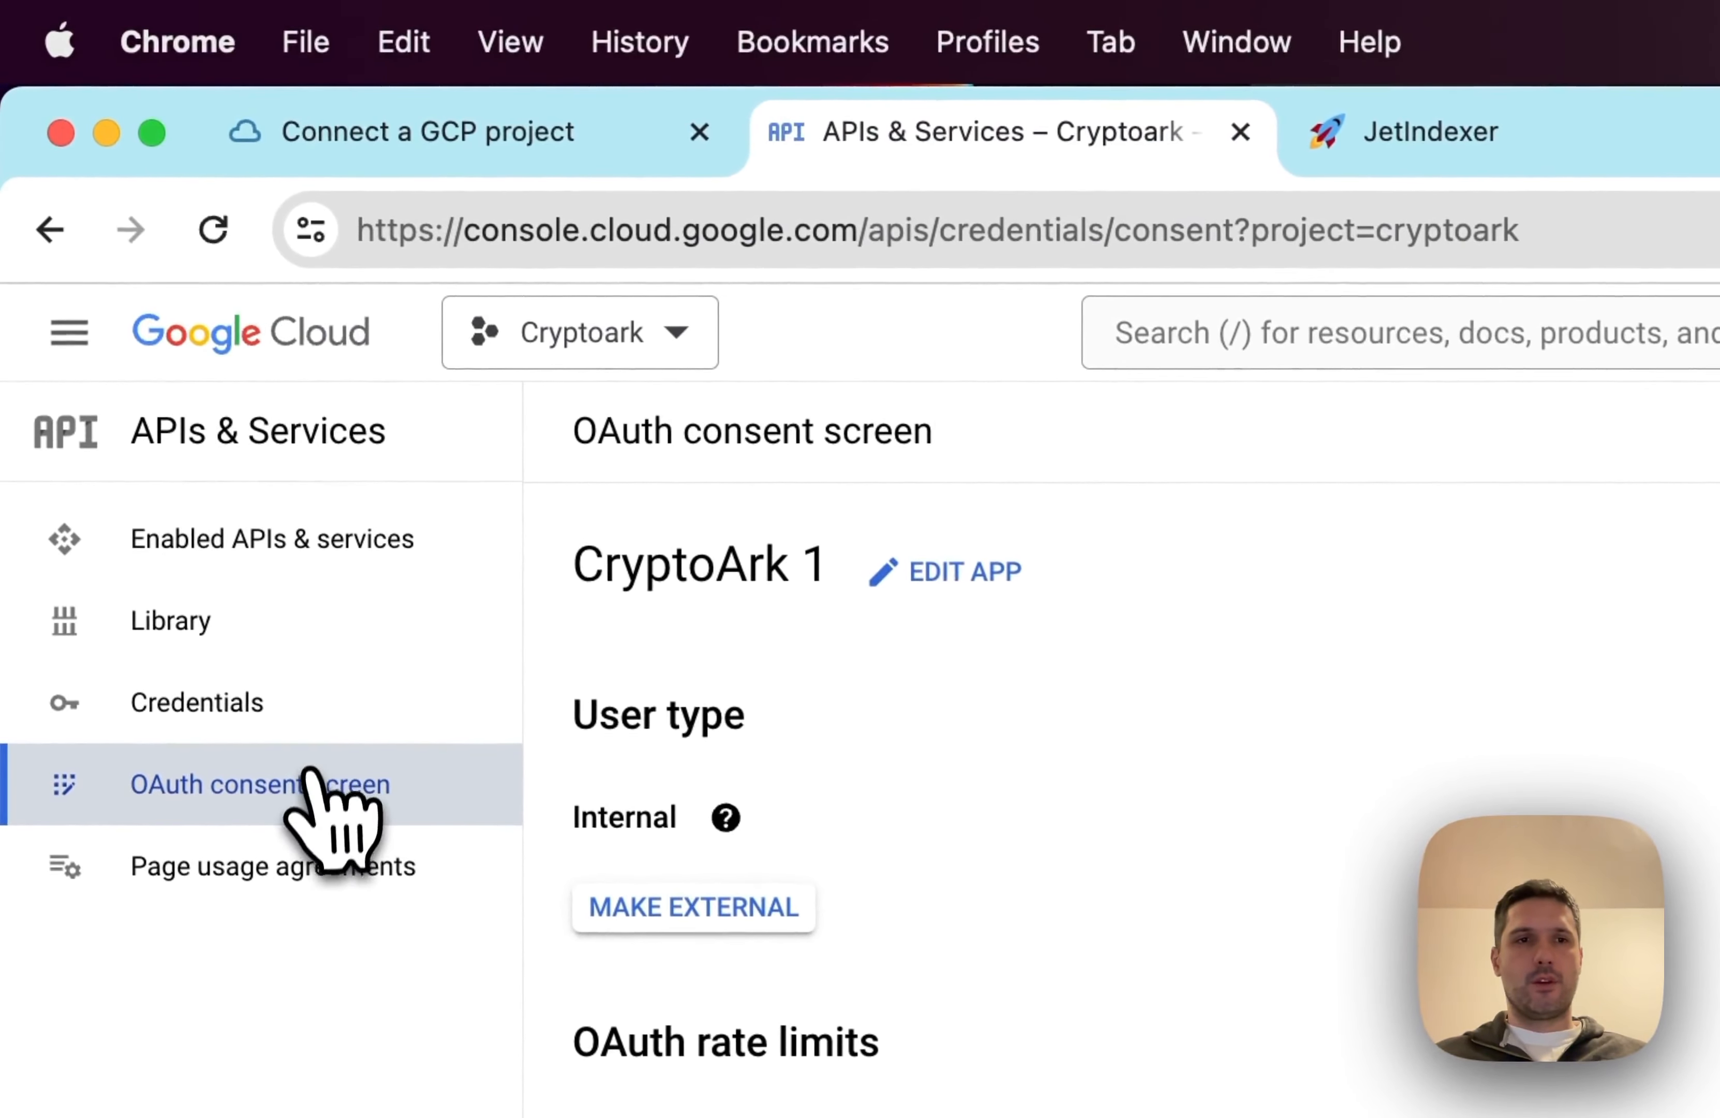
left_click(265, 726)
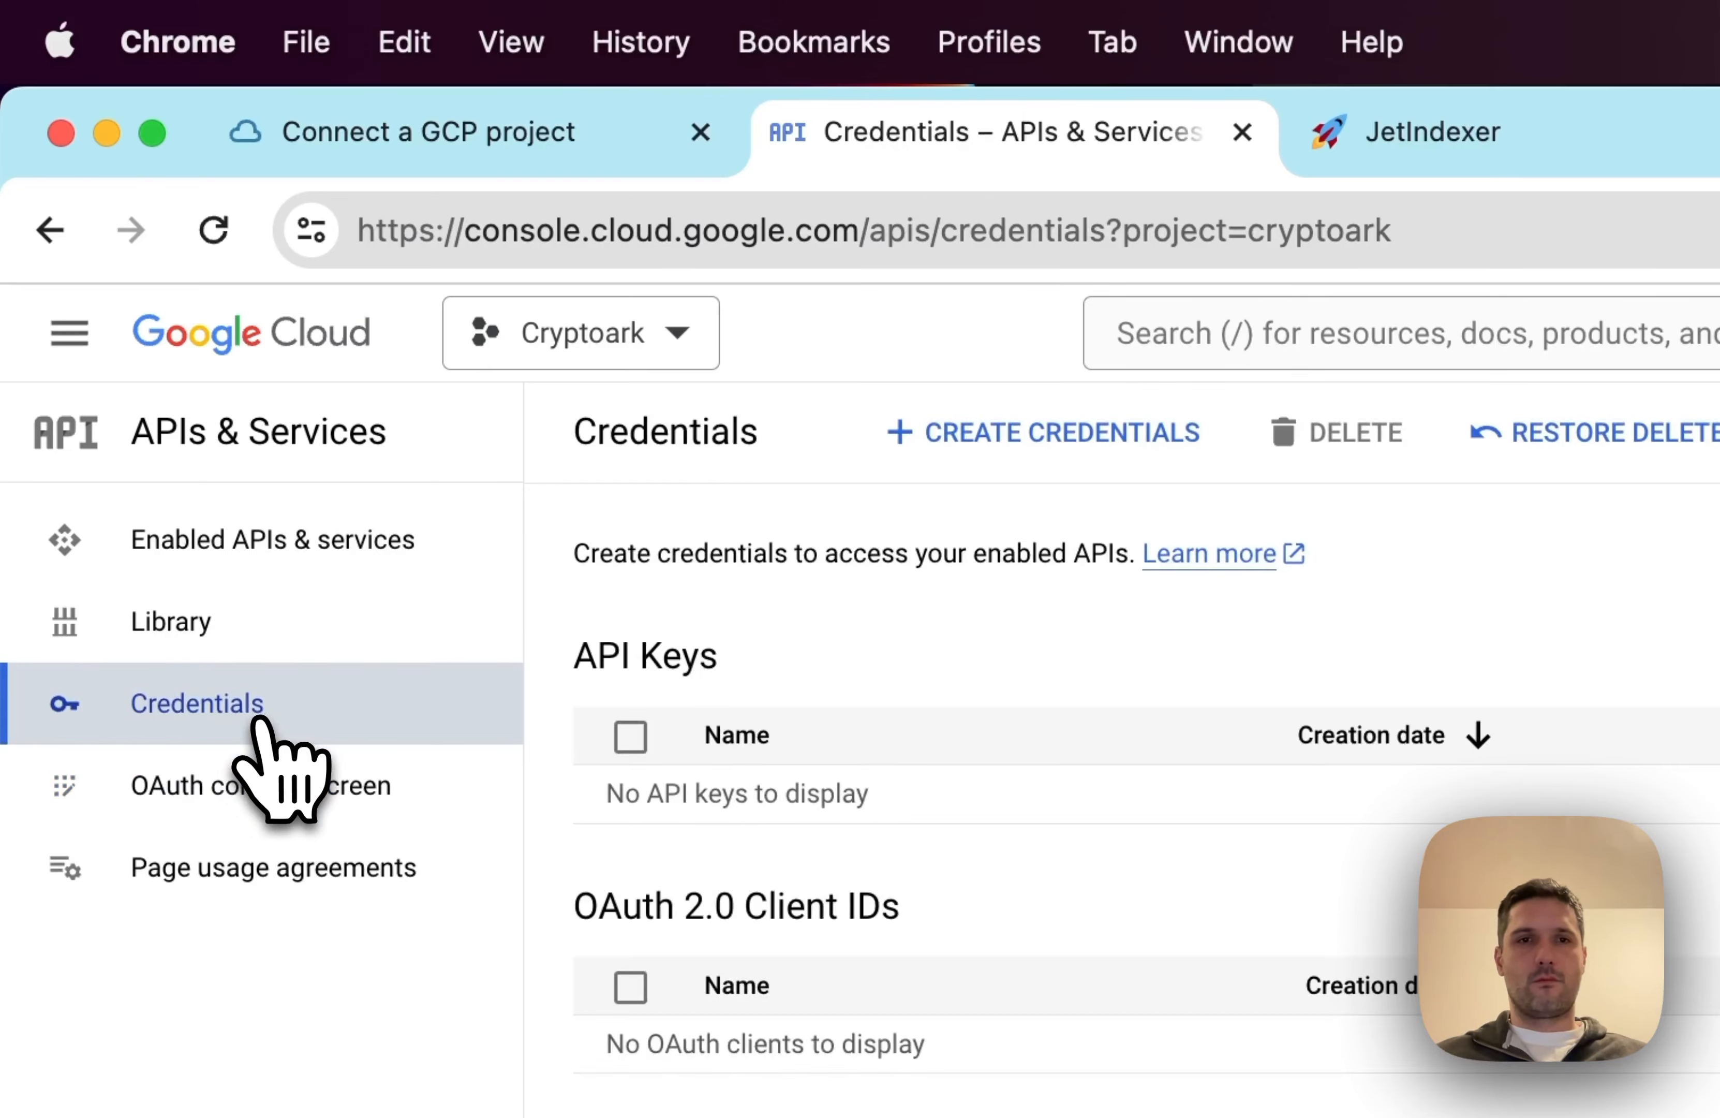
left_click(979, 446)
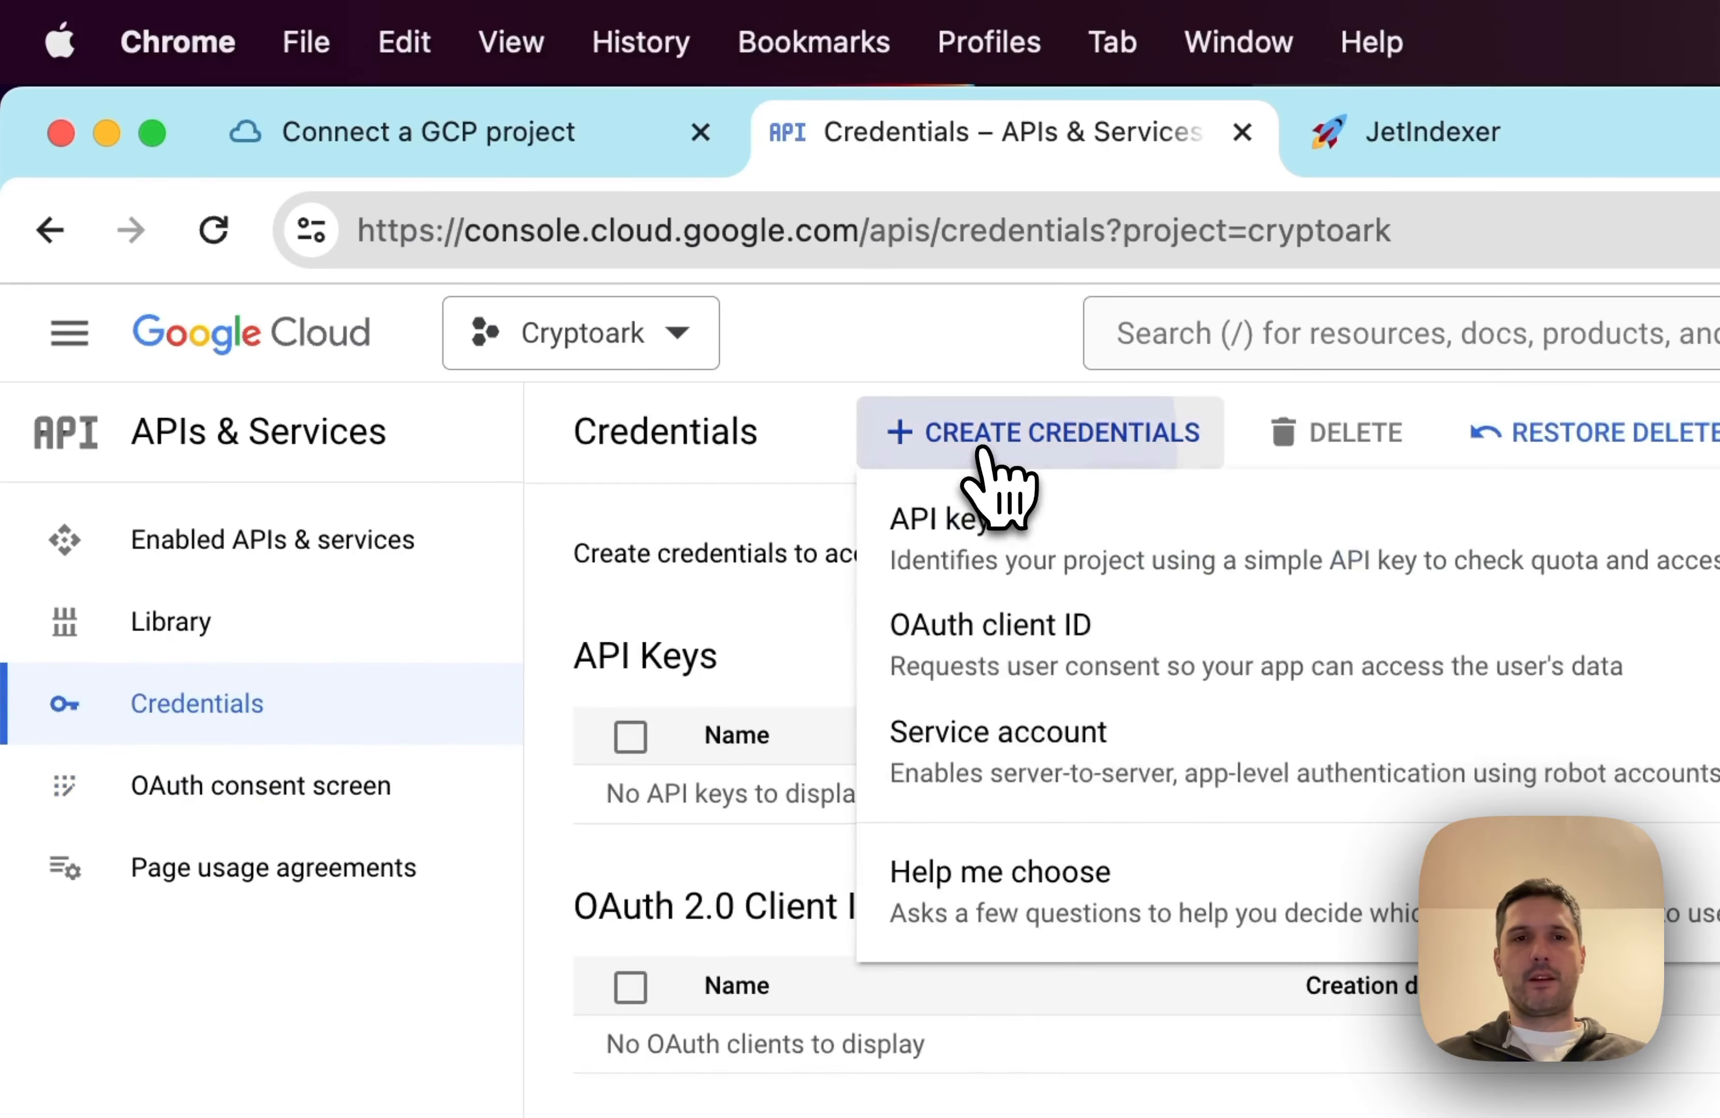
left_click(961, 648)
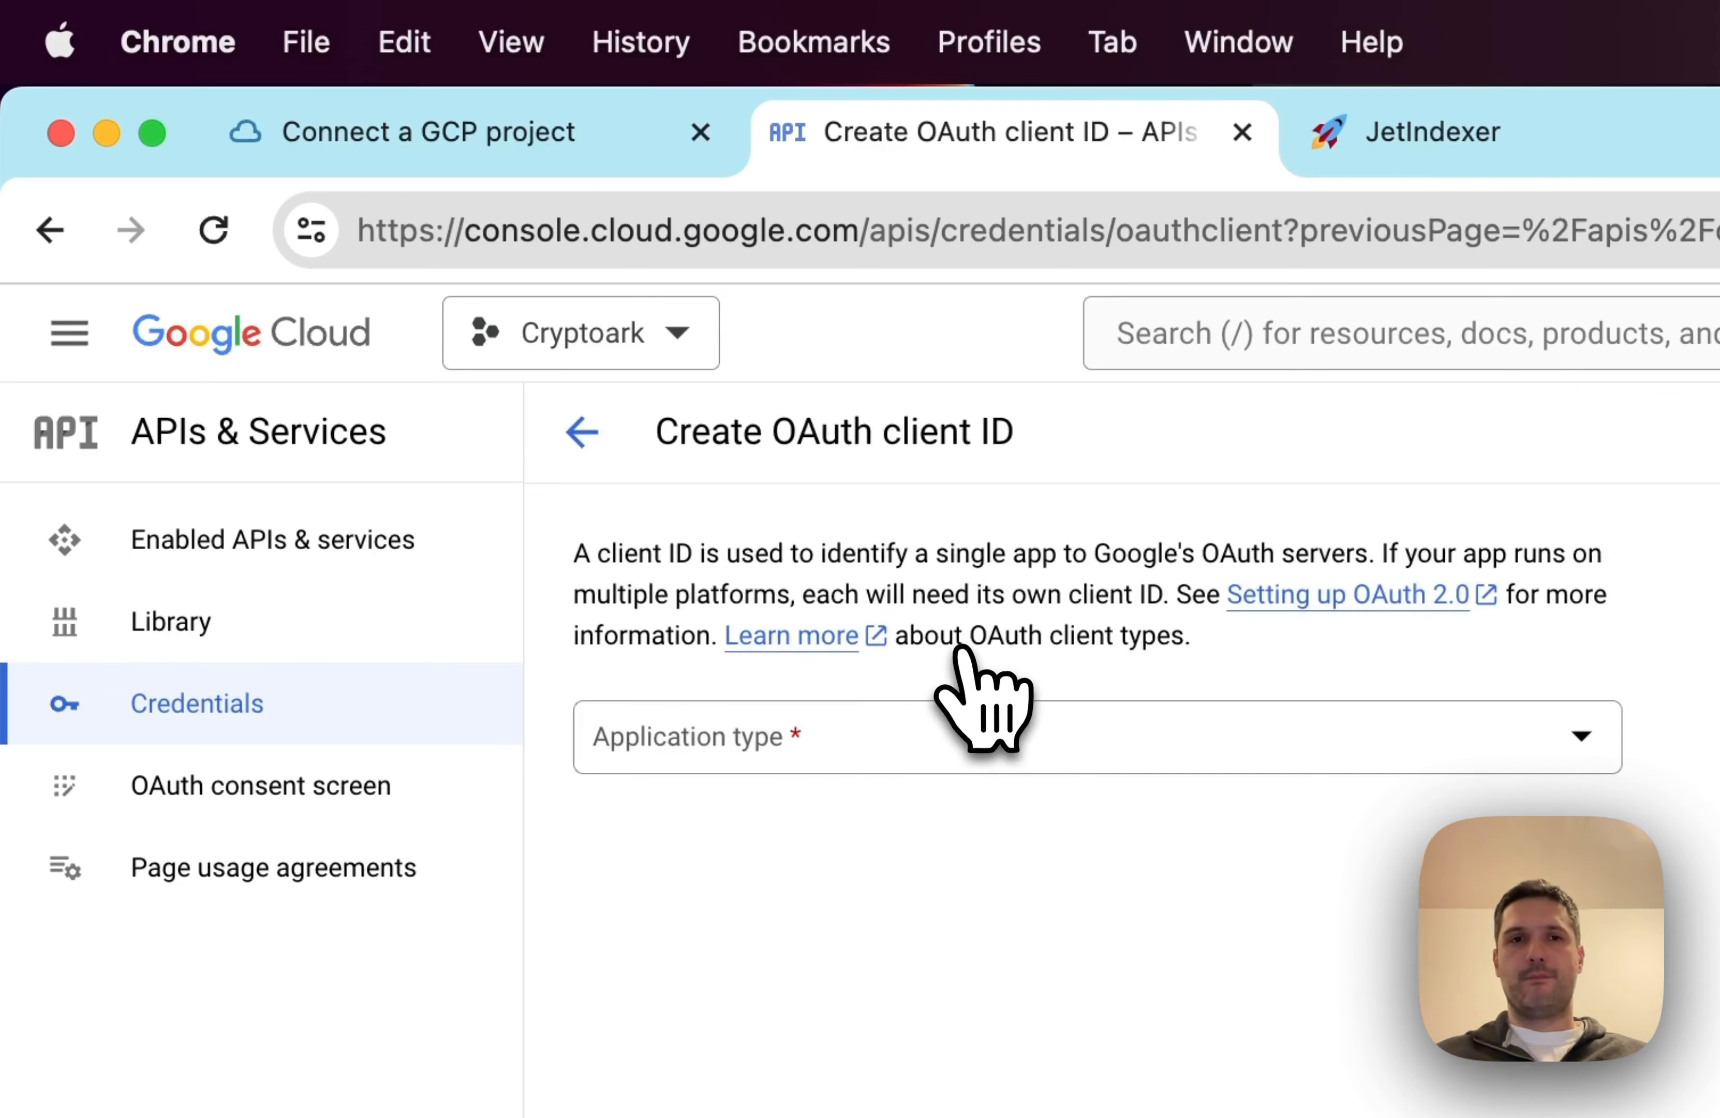
Set the OAuth client's application type to Web application and name it Cryptoark 1
left_click(880, 759)
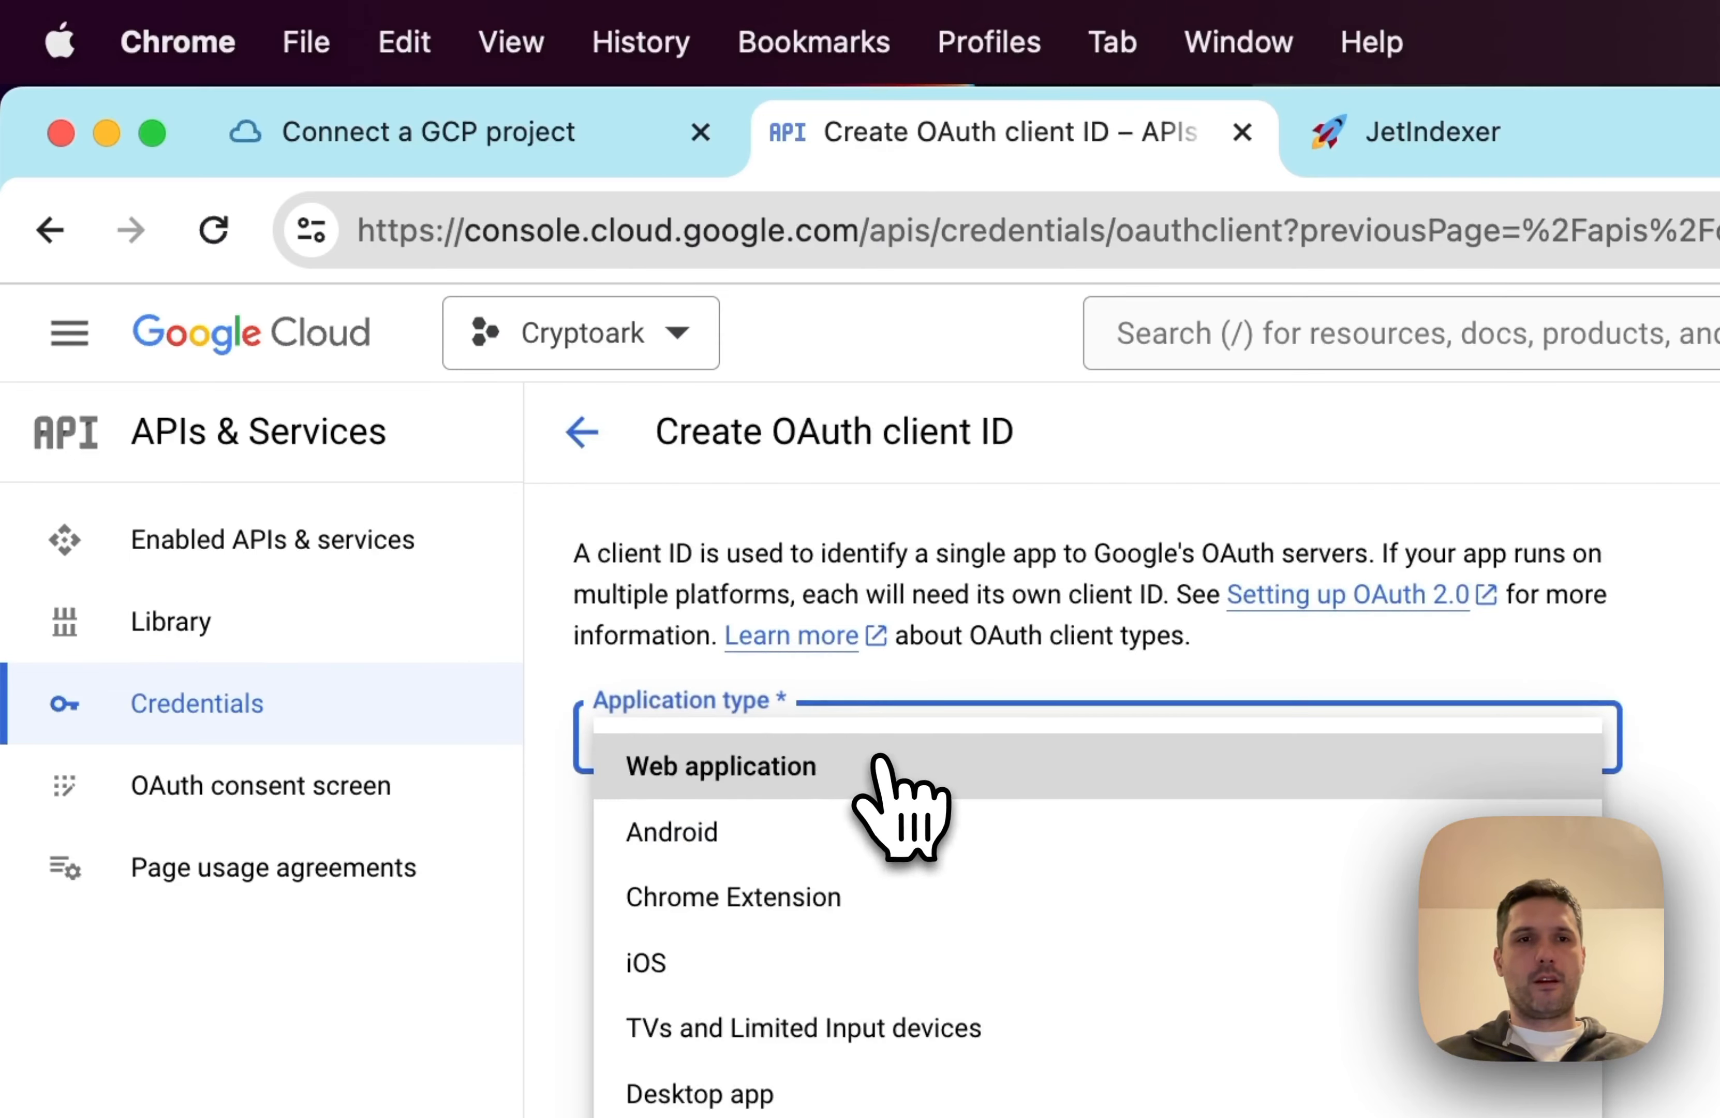
left_click(868, 762)
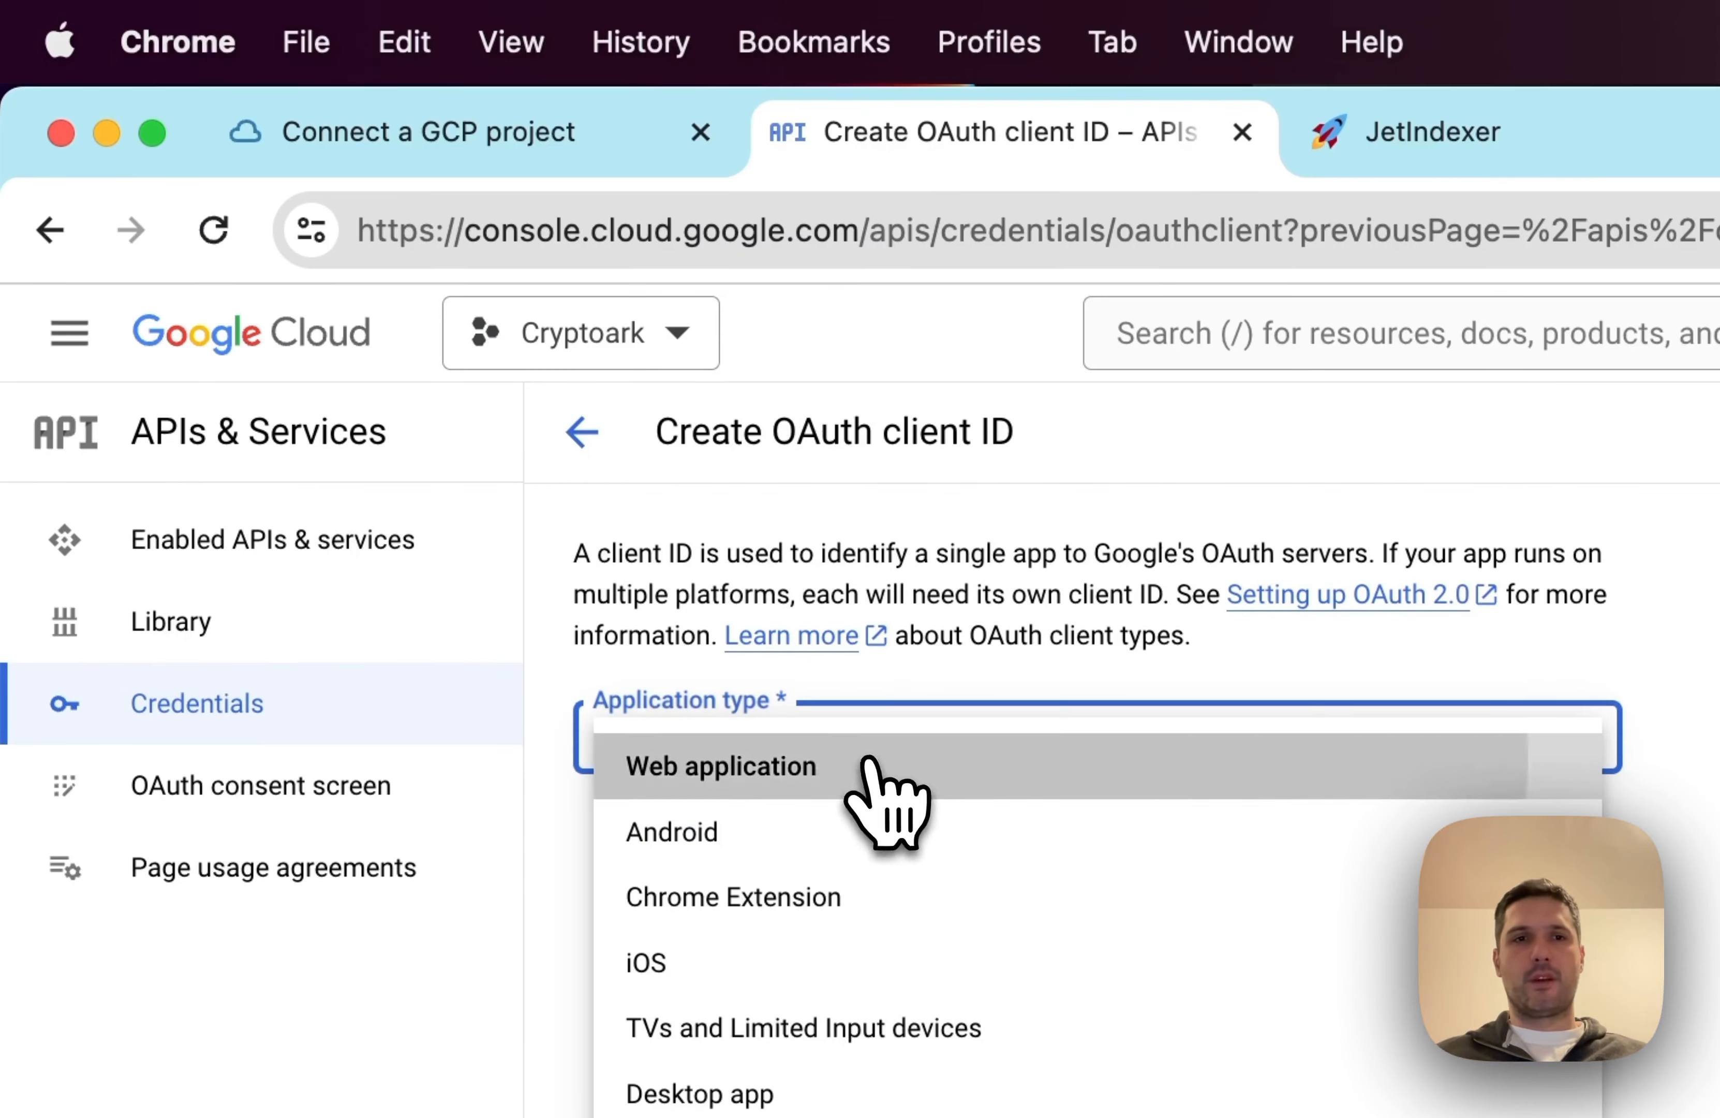
triple_click(825, 849)
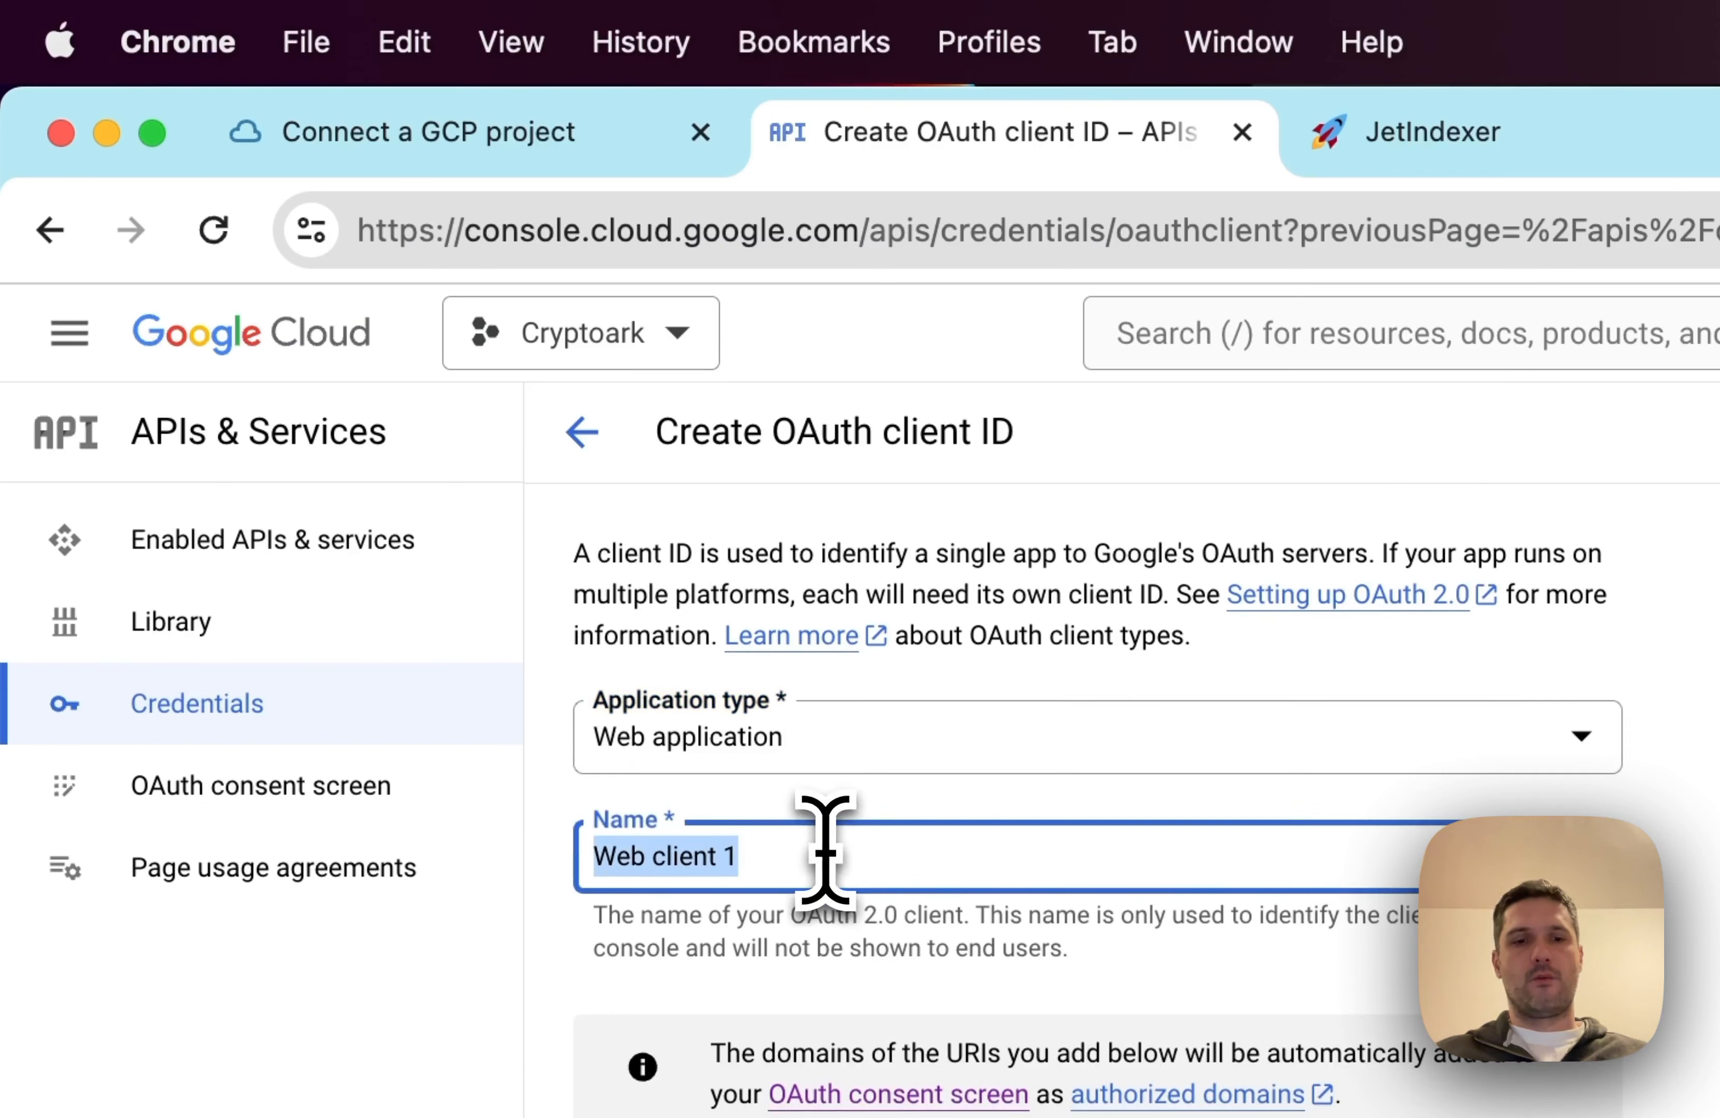
type("Cryptoark")
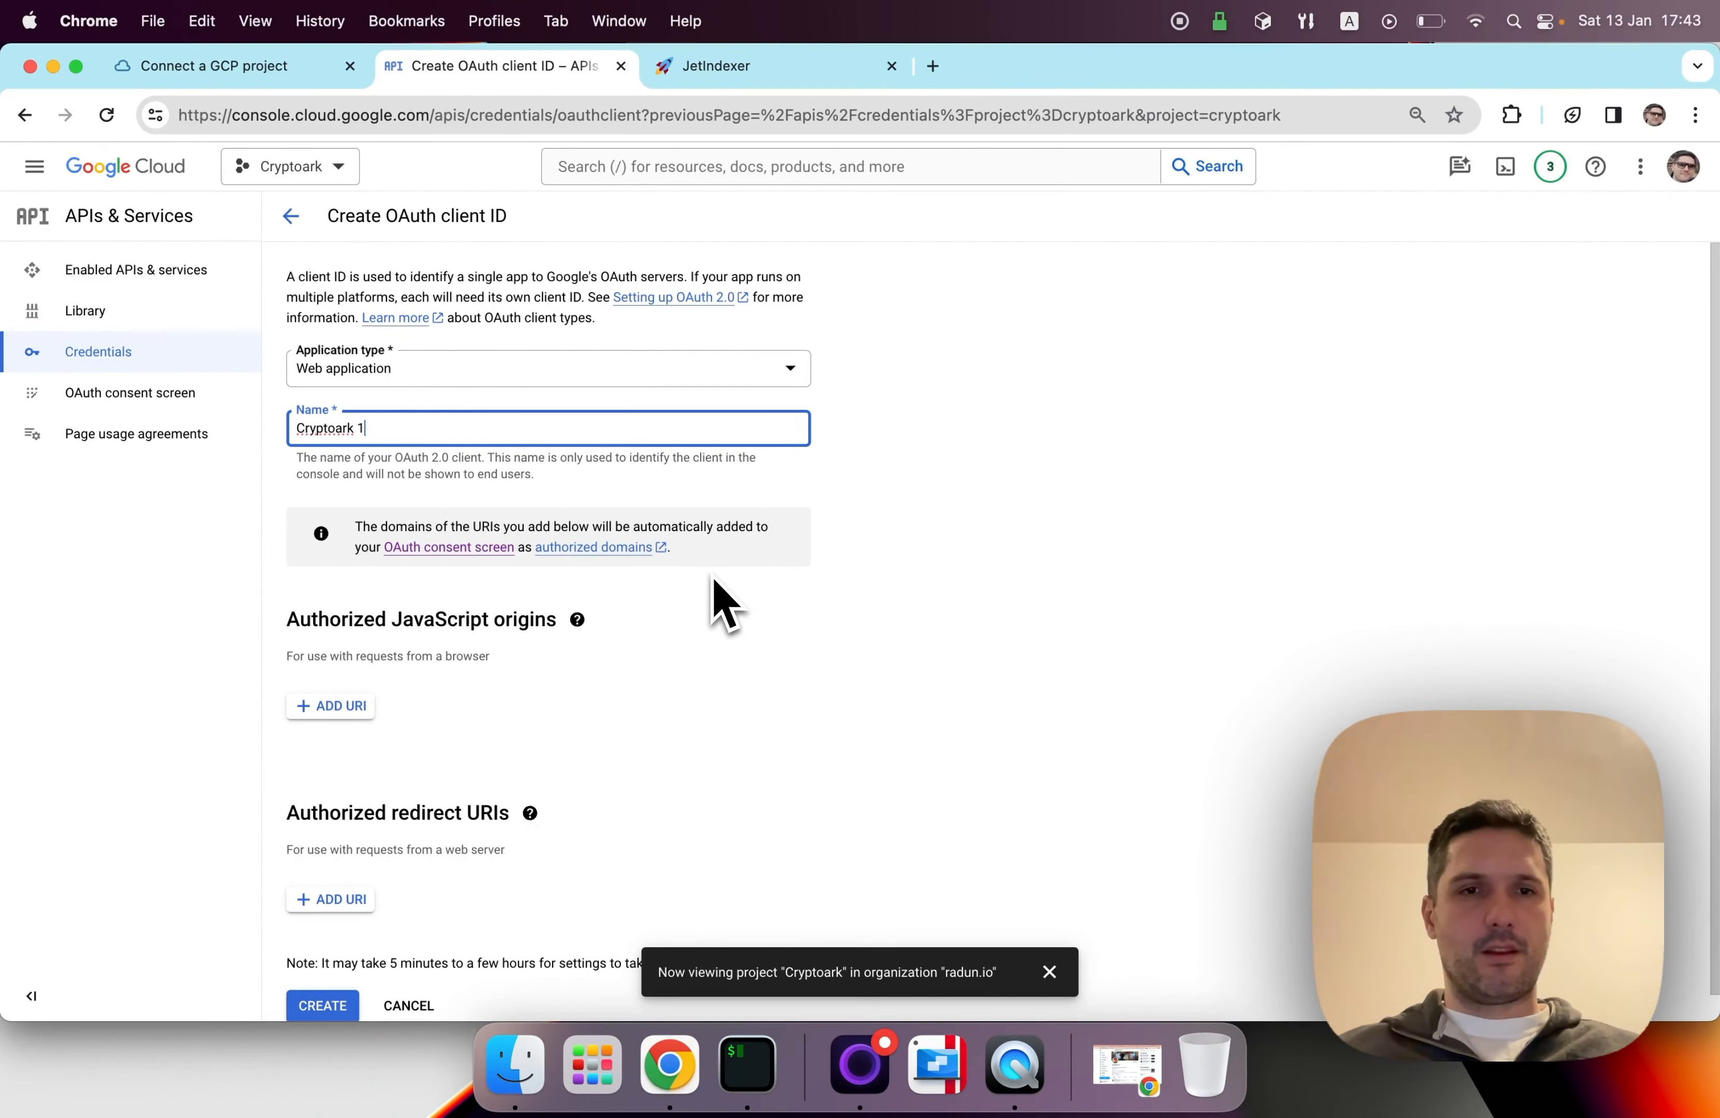
scroll(700, 688, "down", 1)
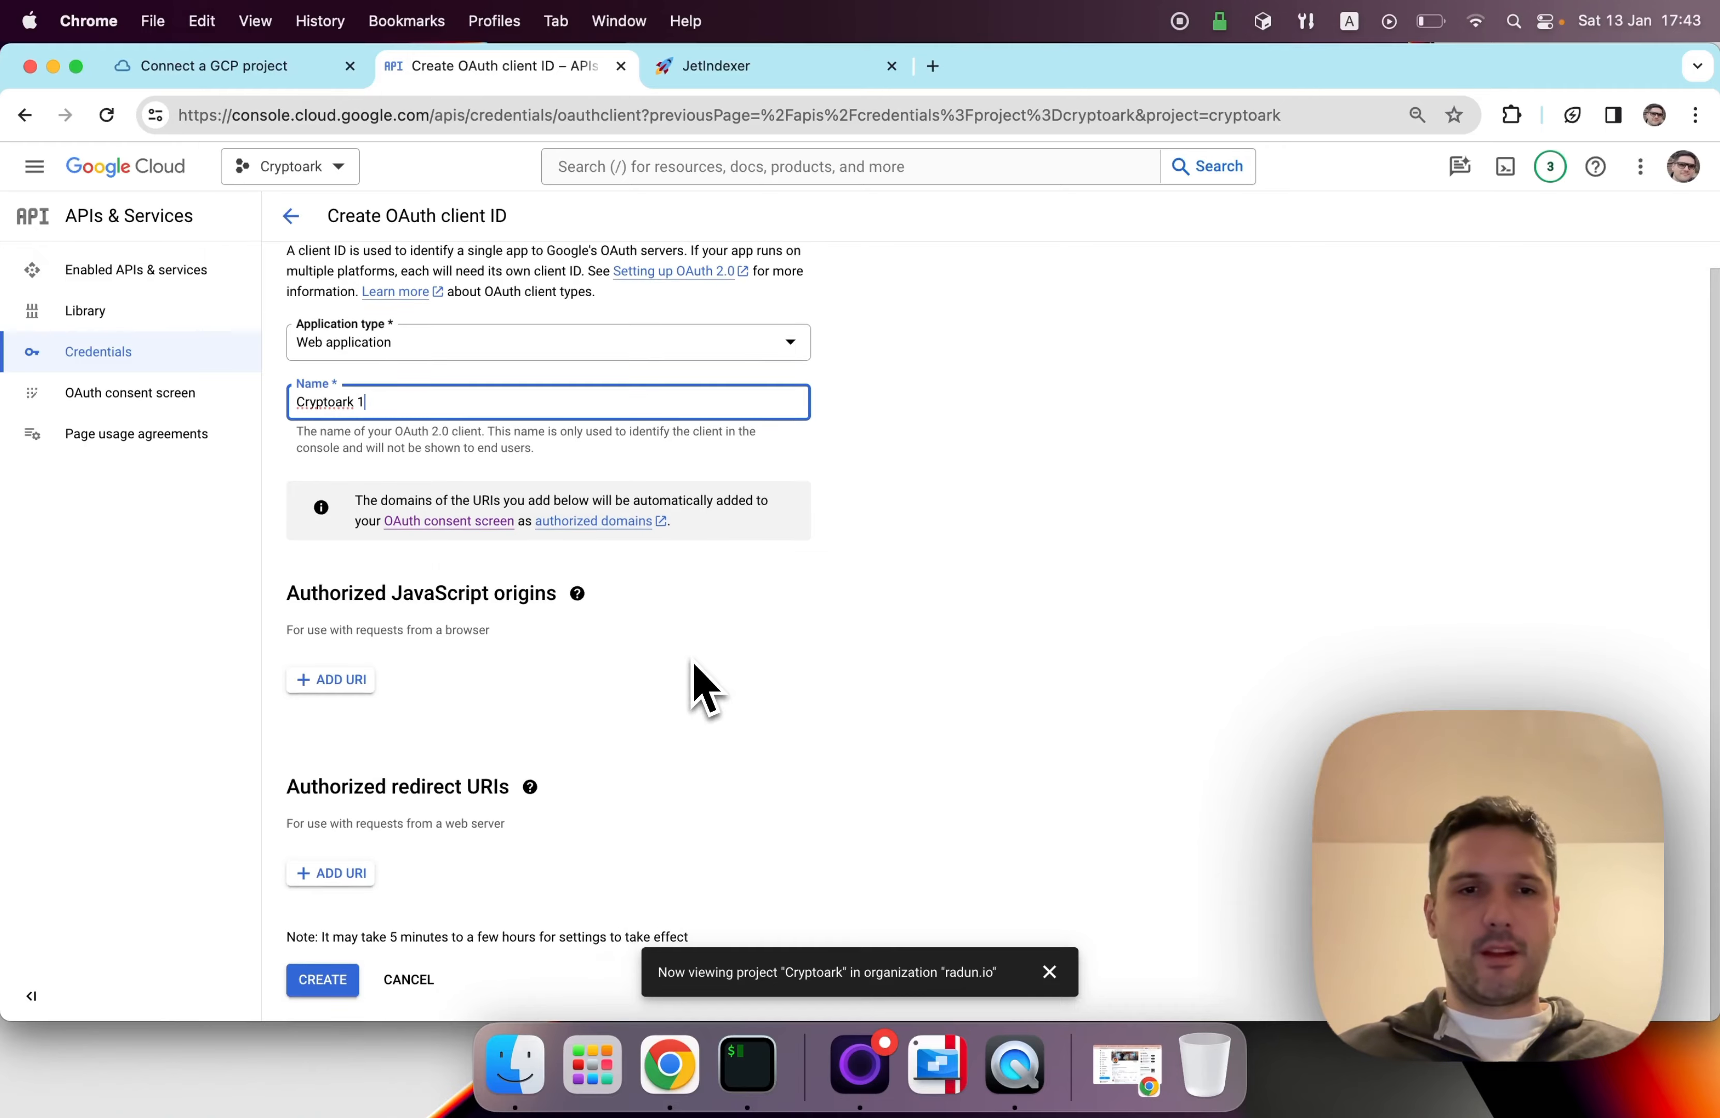
mouse_move(526, 798)
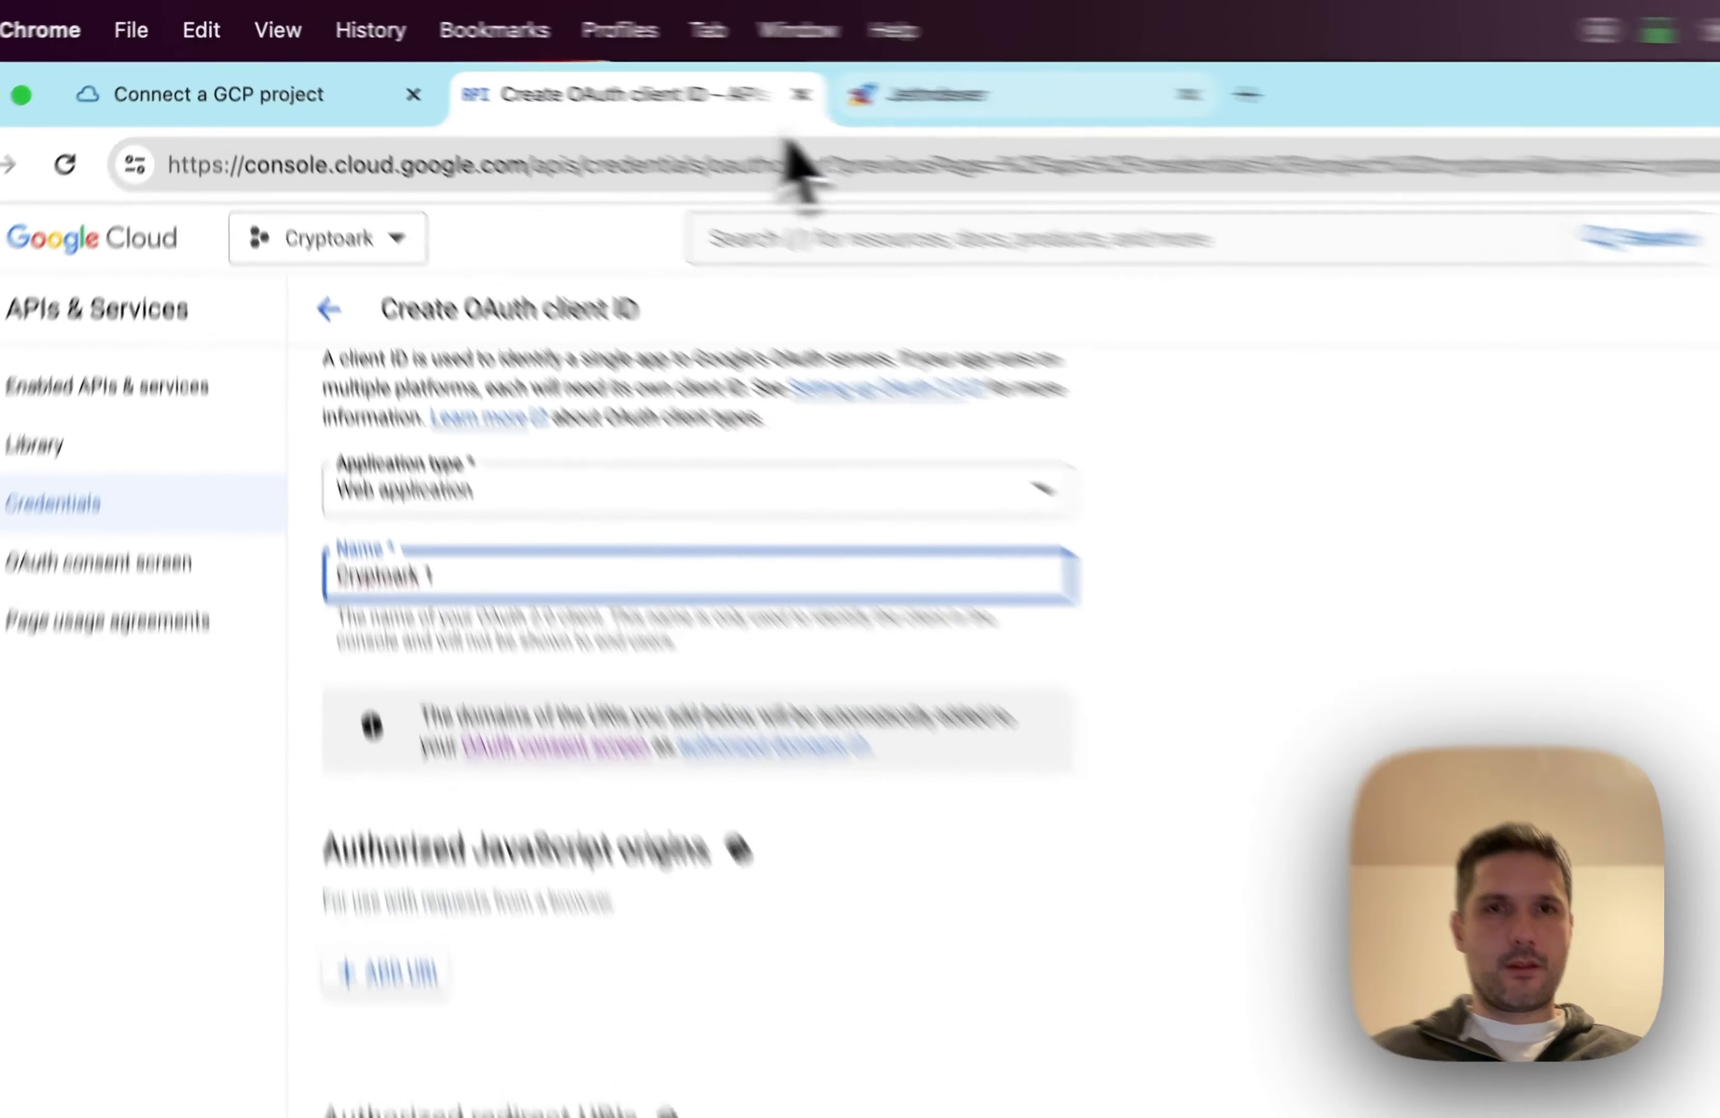
Copy the OAuth2 redirect URI from JetIndexer and enter it as an authorized redirect URI of the OAuth client
left_click(667, 72)
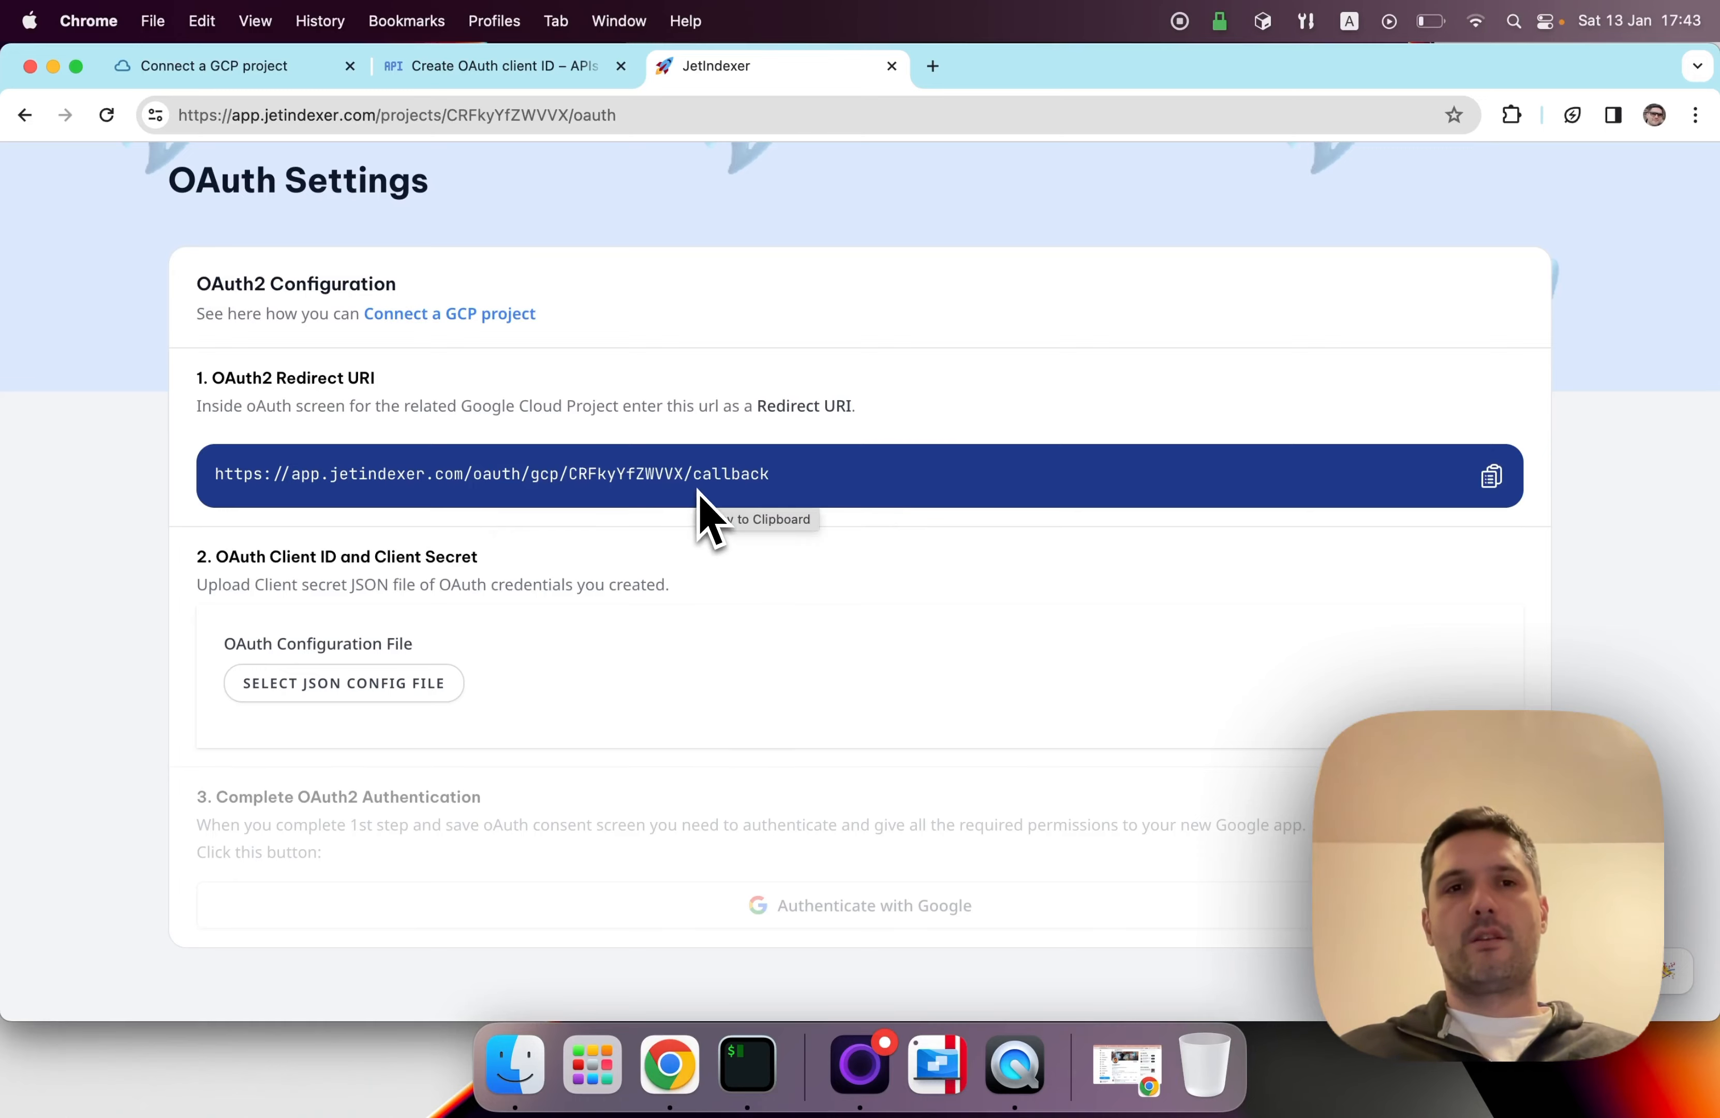
left_click(1493, 486)
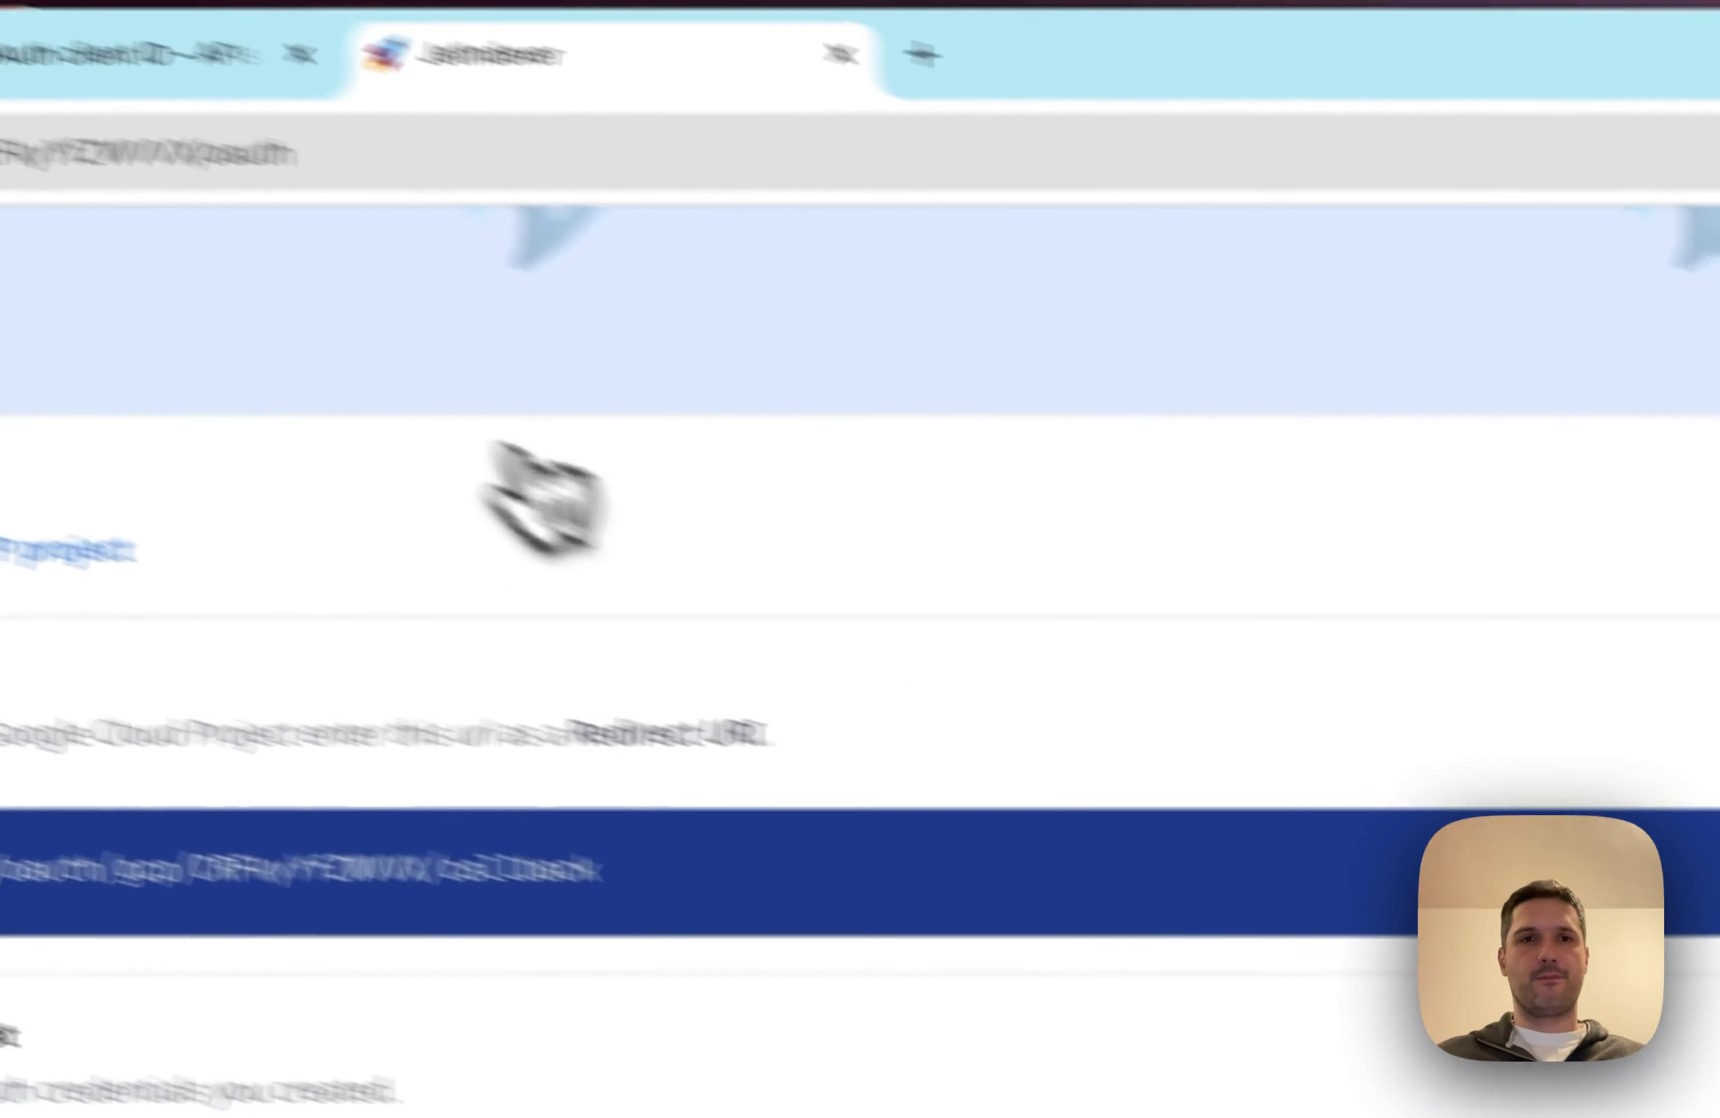
left_click(498, 66)
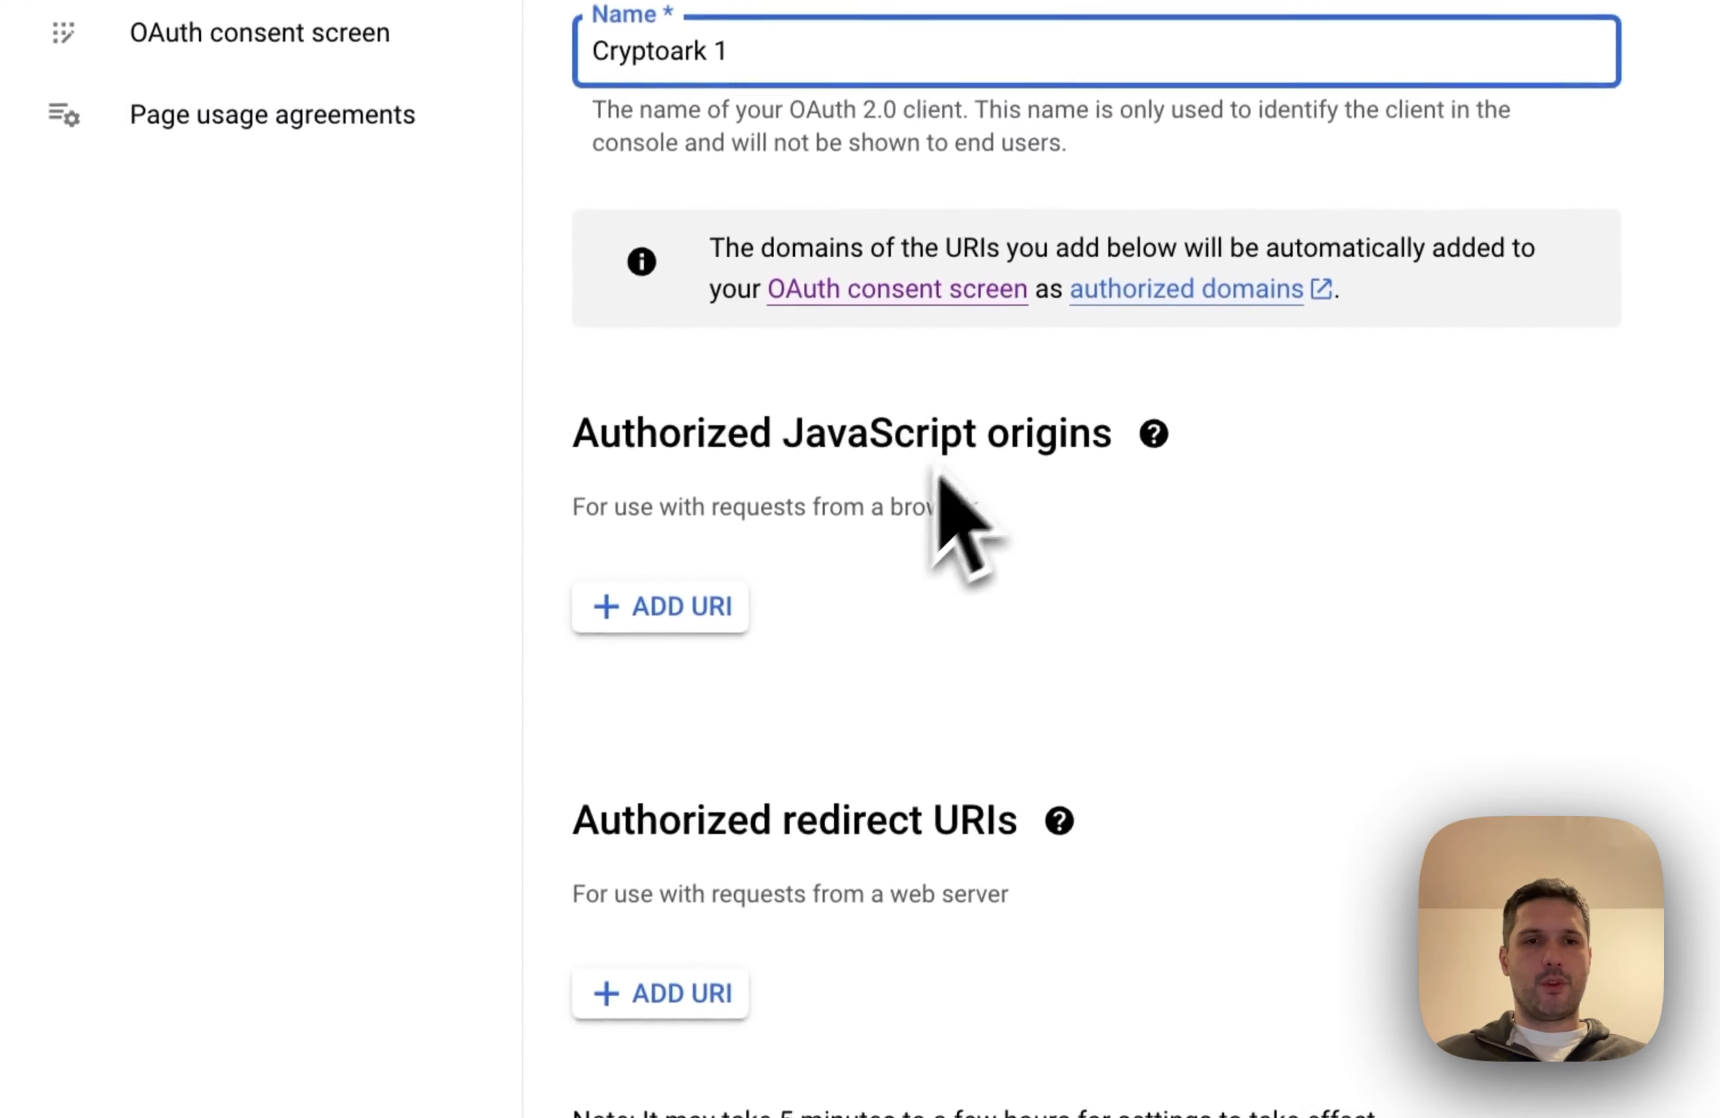
left_click(671, 995)
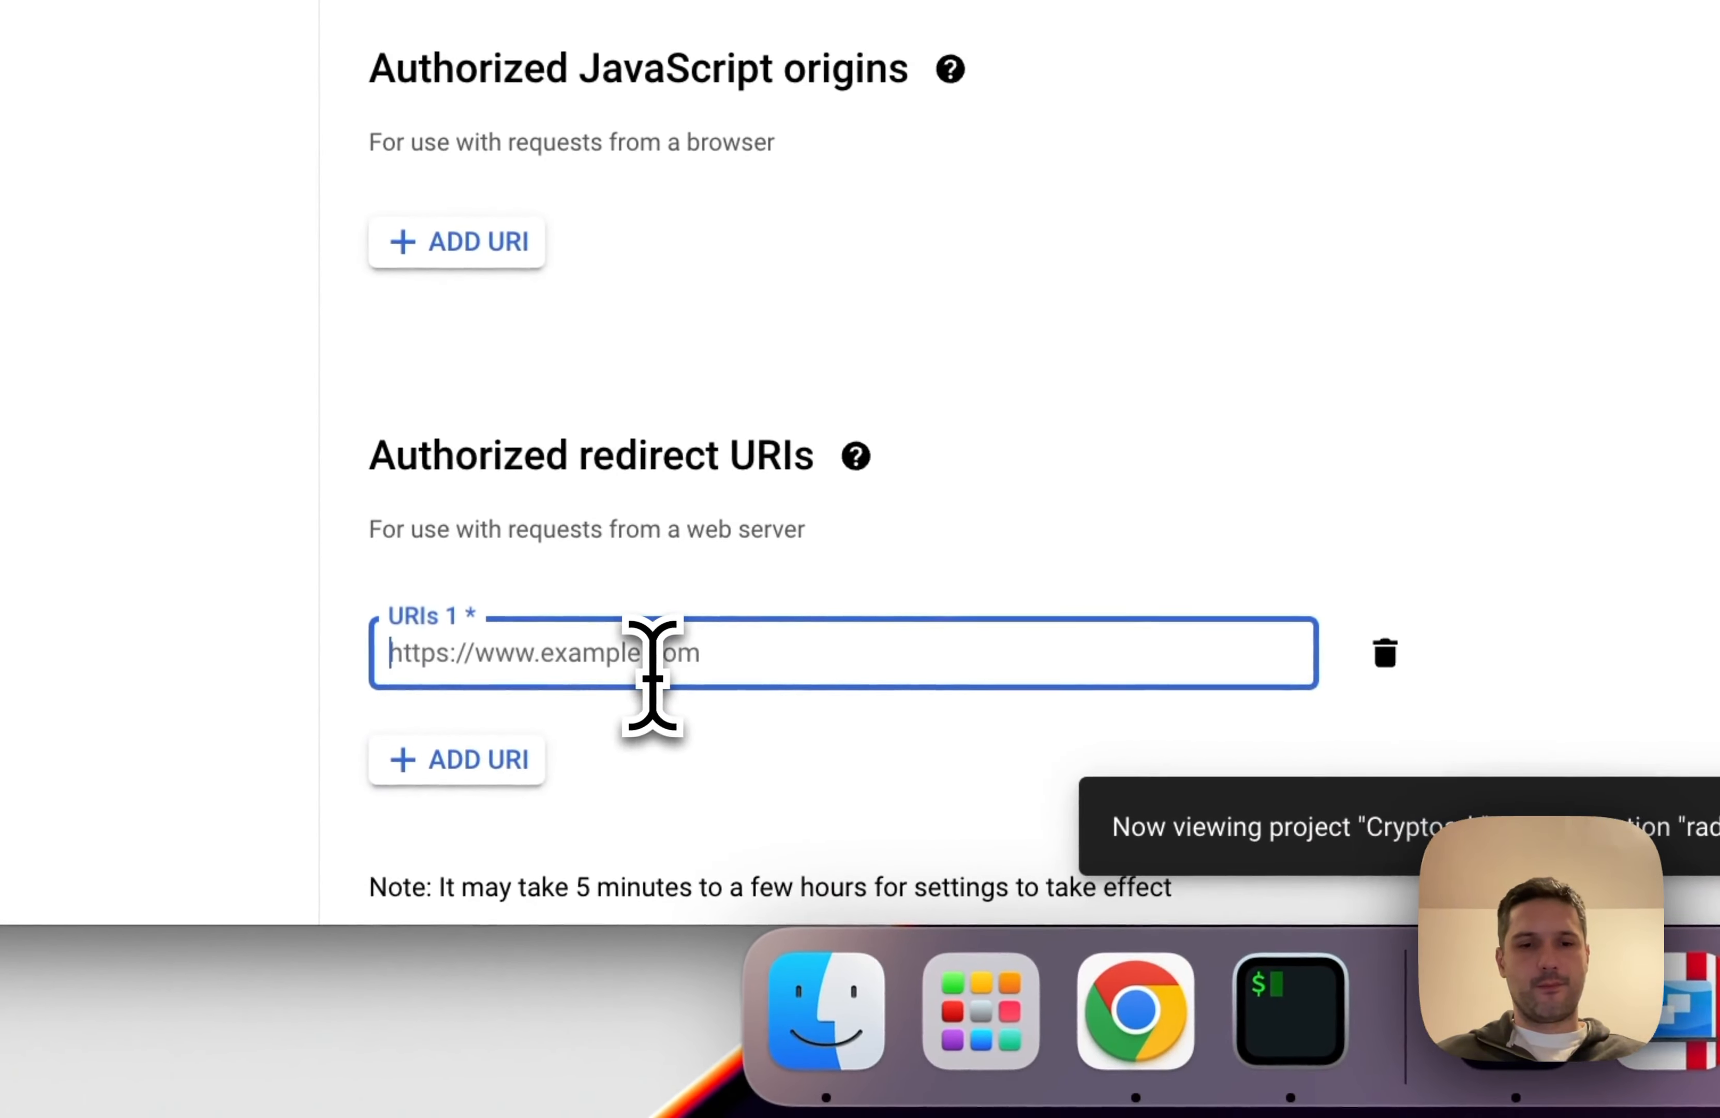
key("super+v")
left_click(1697, 605)
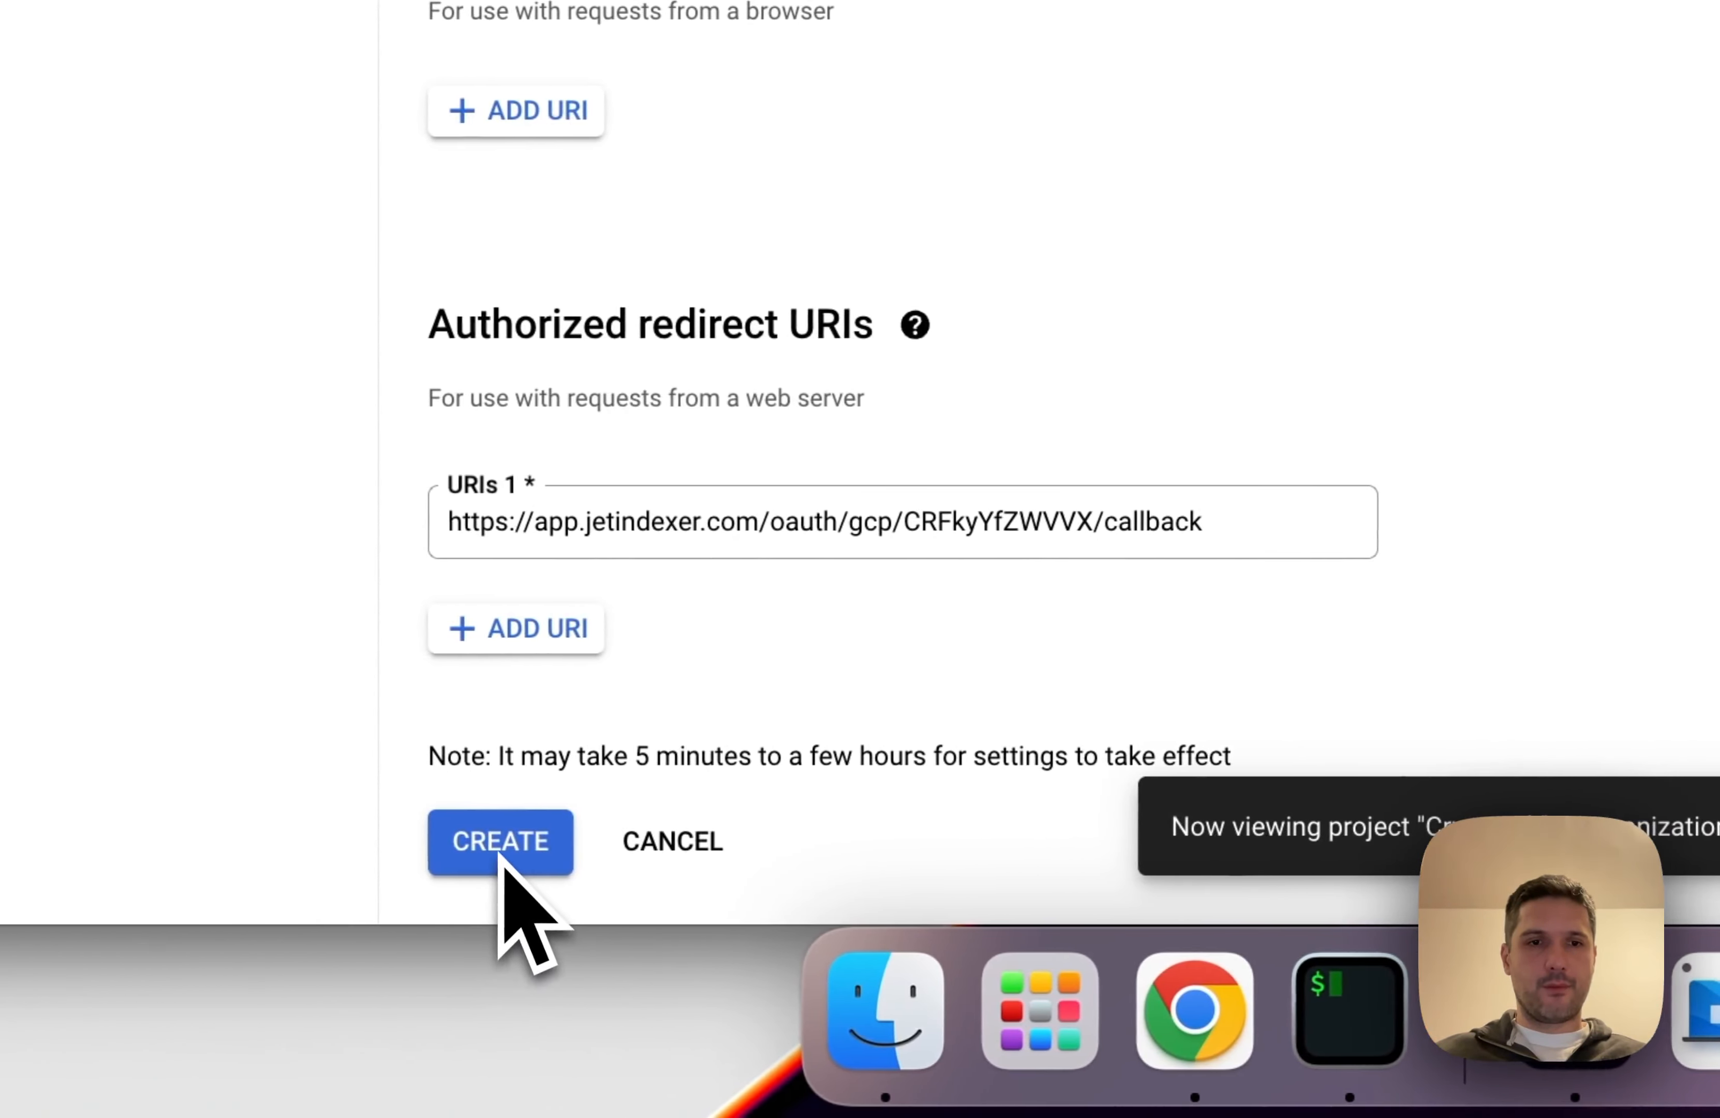
Remove the extra blank redirect URI entry and create the OAuth client
left_click(537, 628)
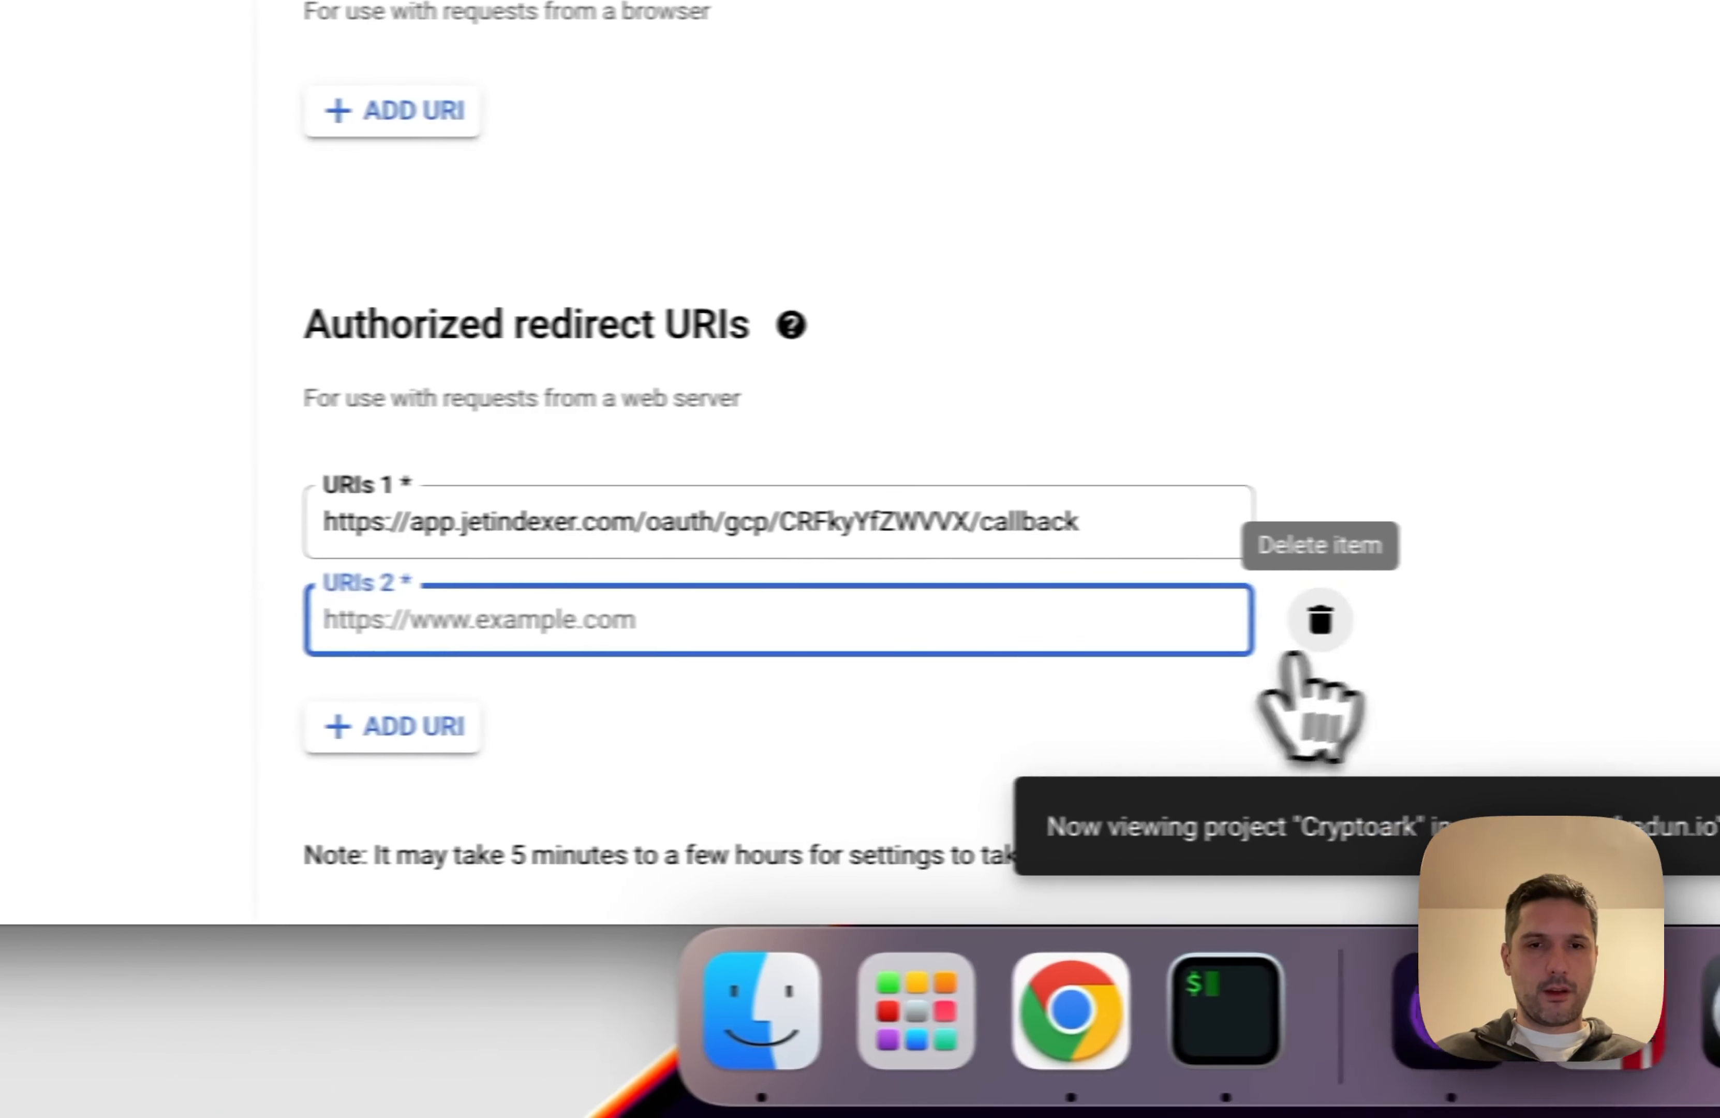
left_click(1317, 622)
left_click(603, 838)
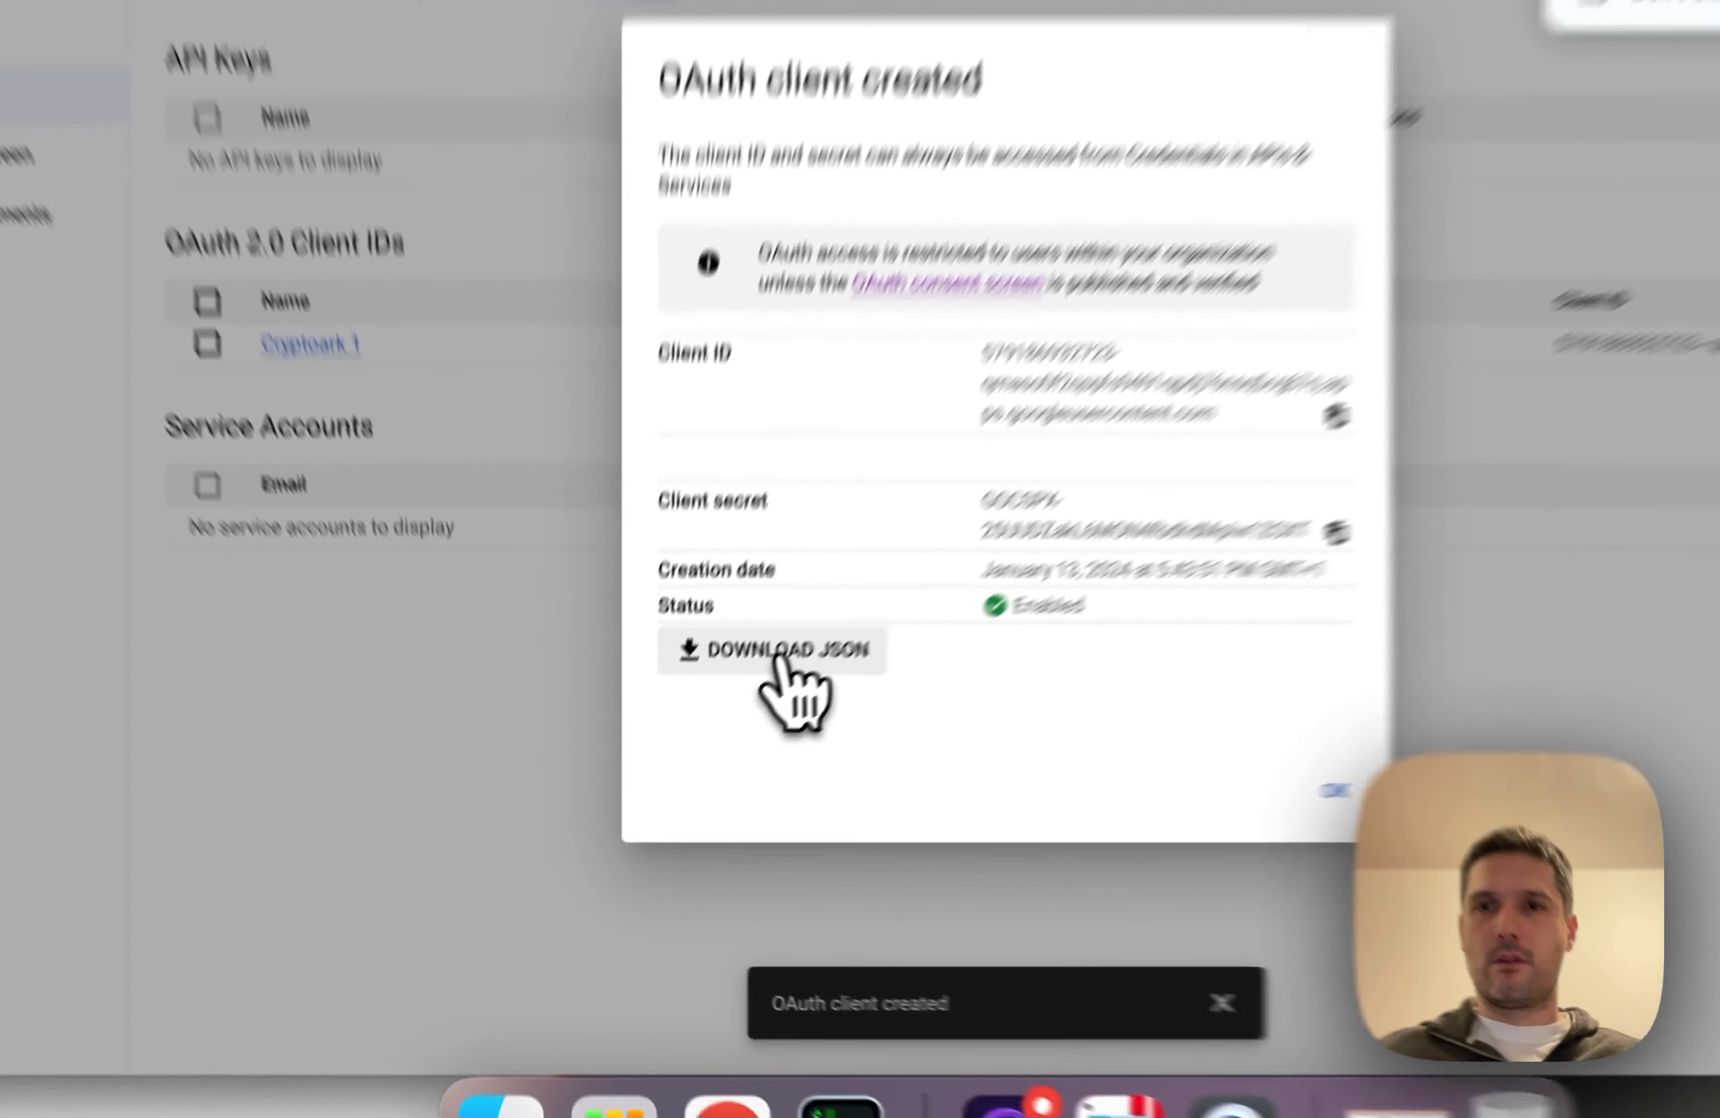
Download the new OAuth client's JSON file and select it as the OAuth configuration file of the project in JetIndexer
left_click(864, 568)
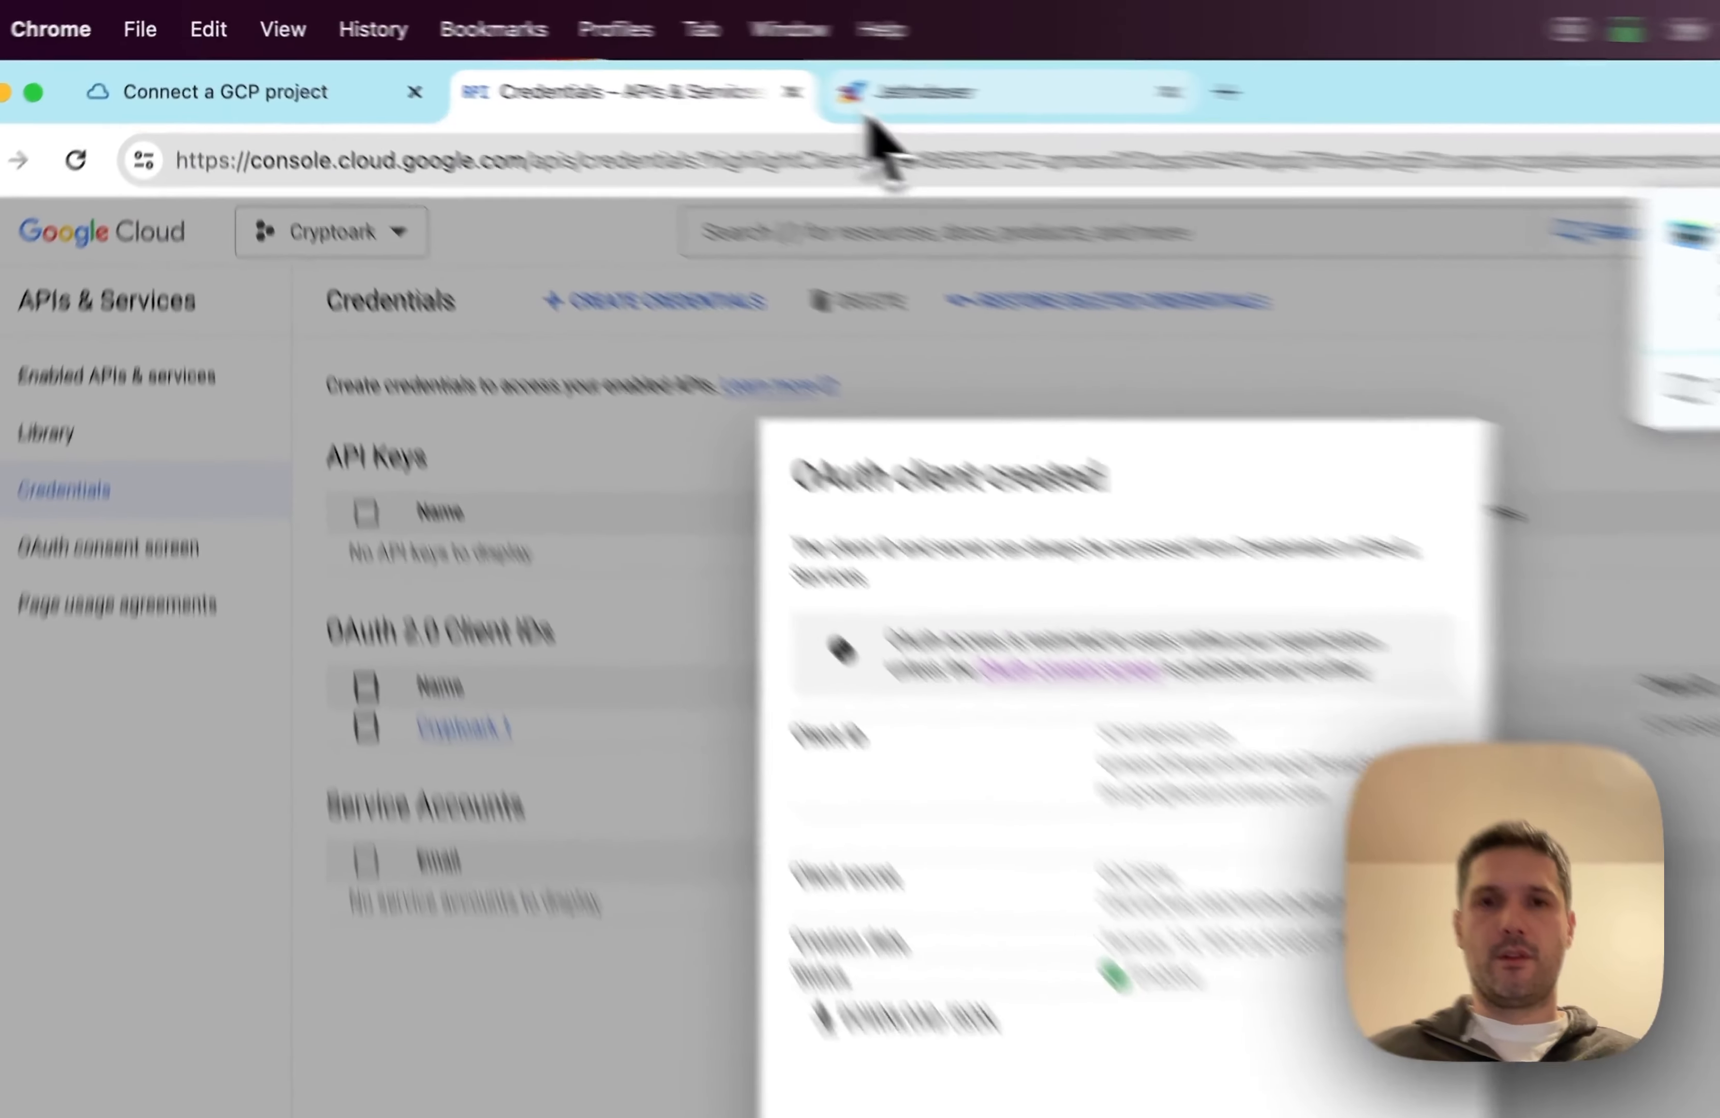
left_click(678, 73)
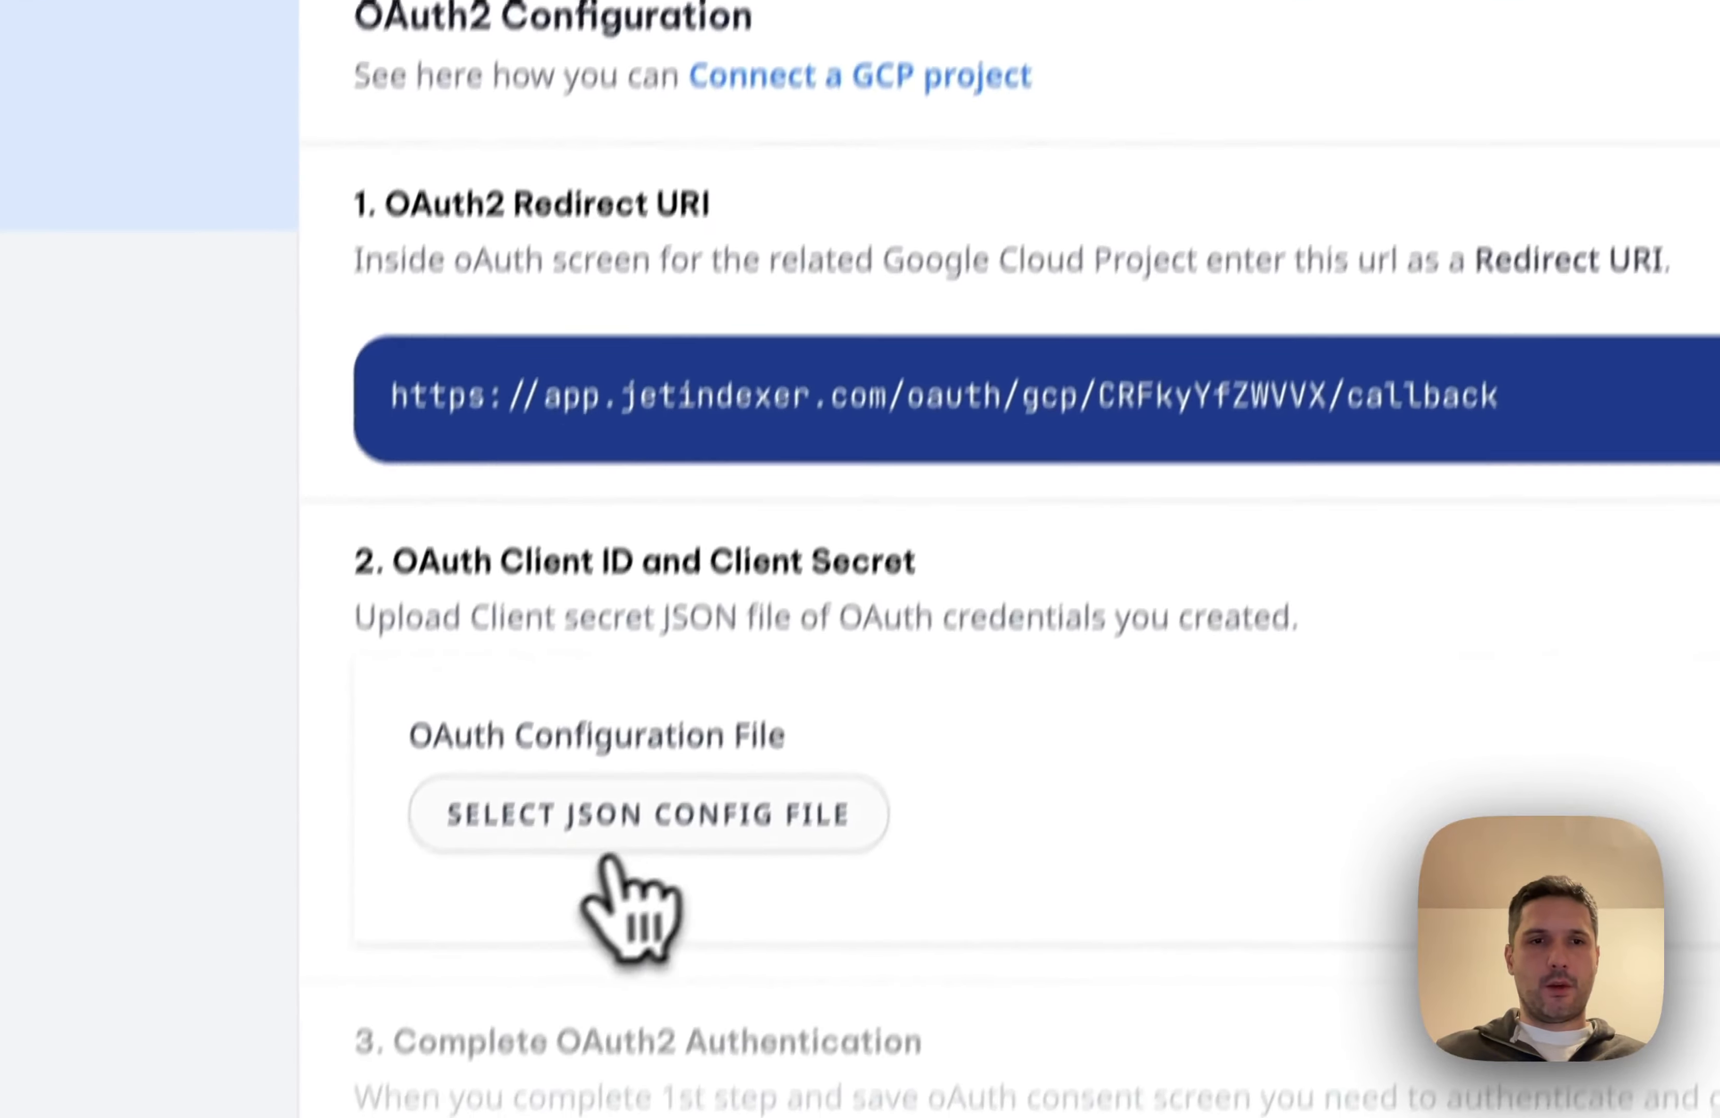
left_click(688, 814)
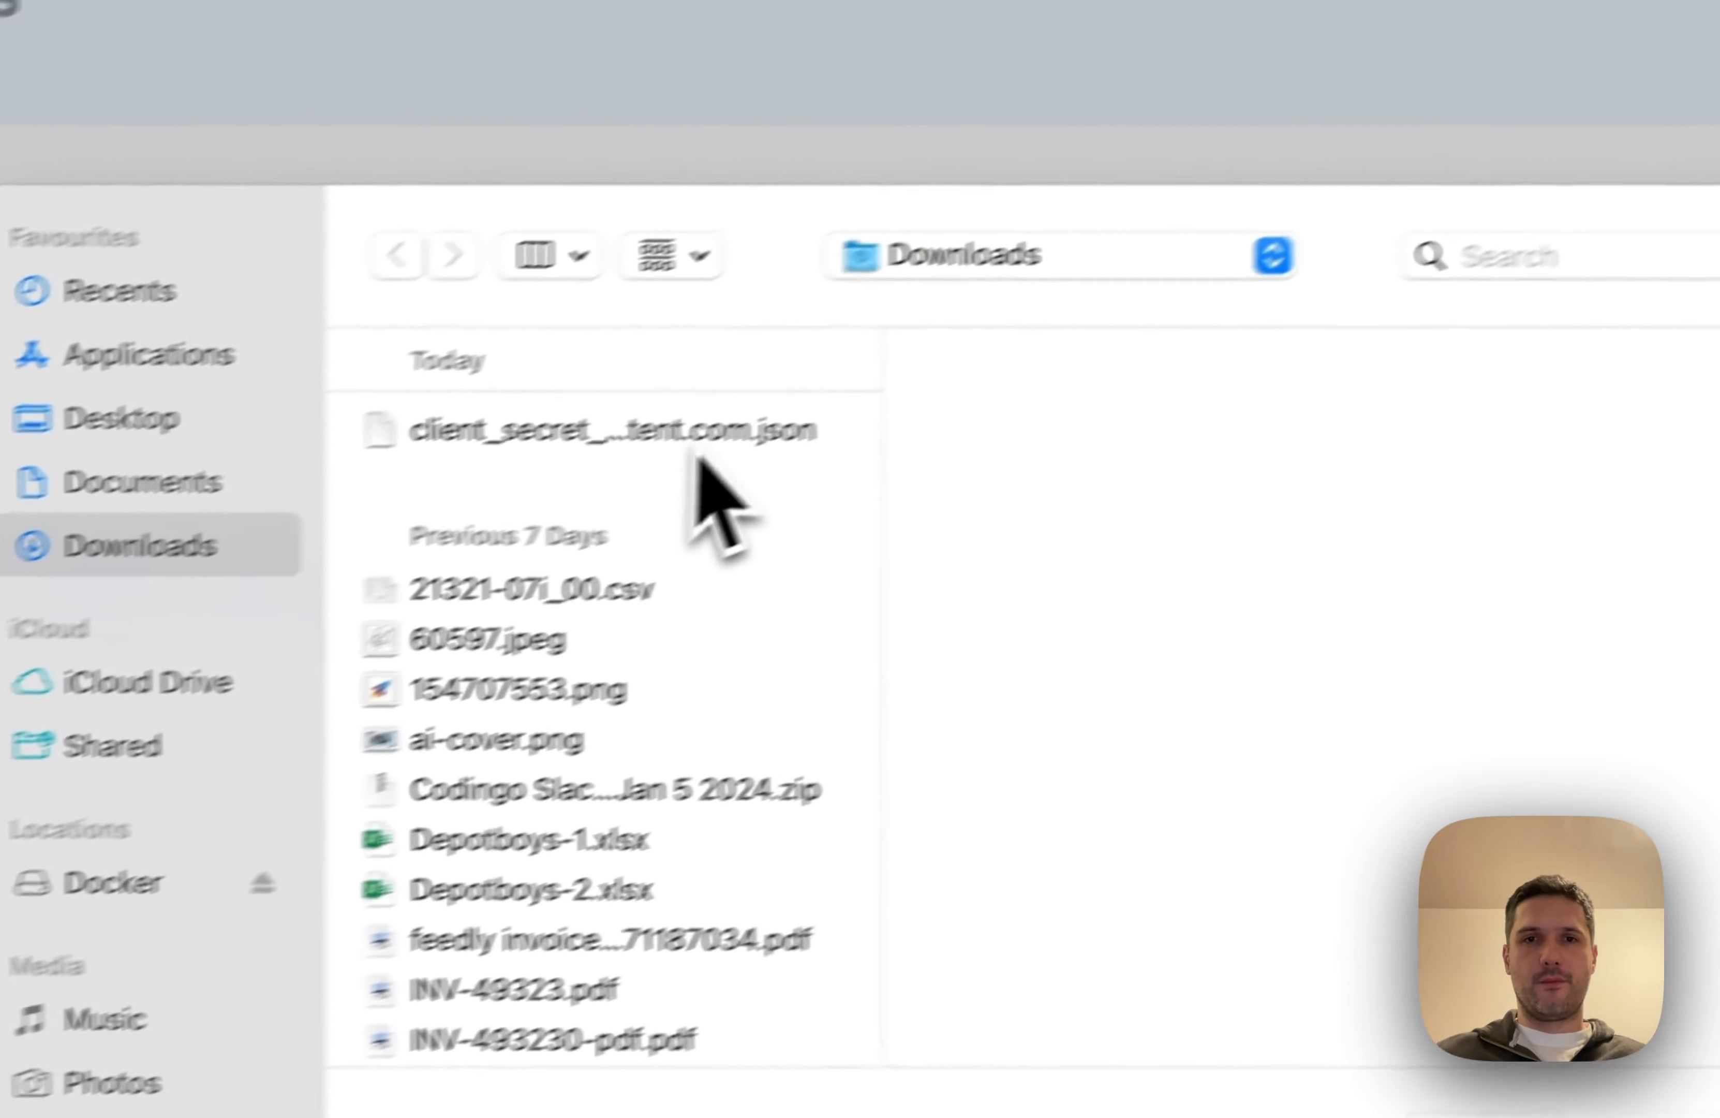
left_click(1451, 156)
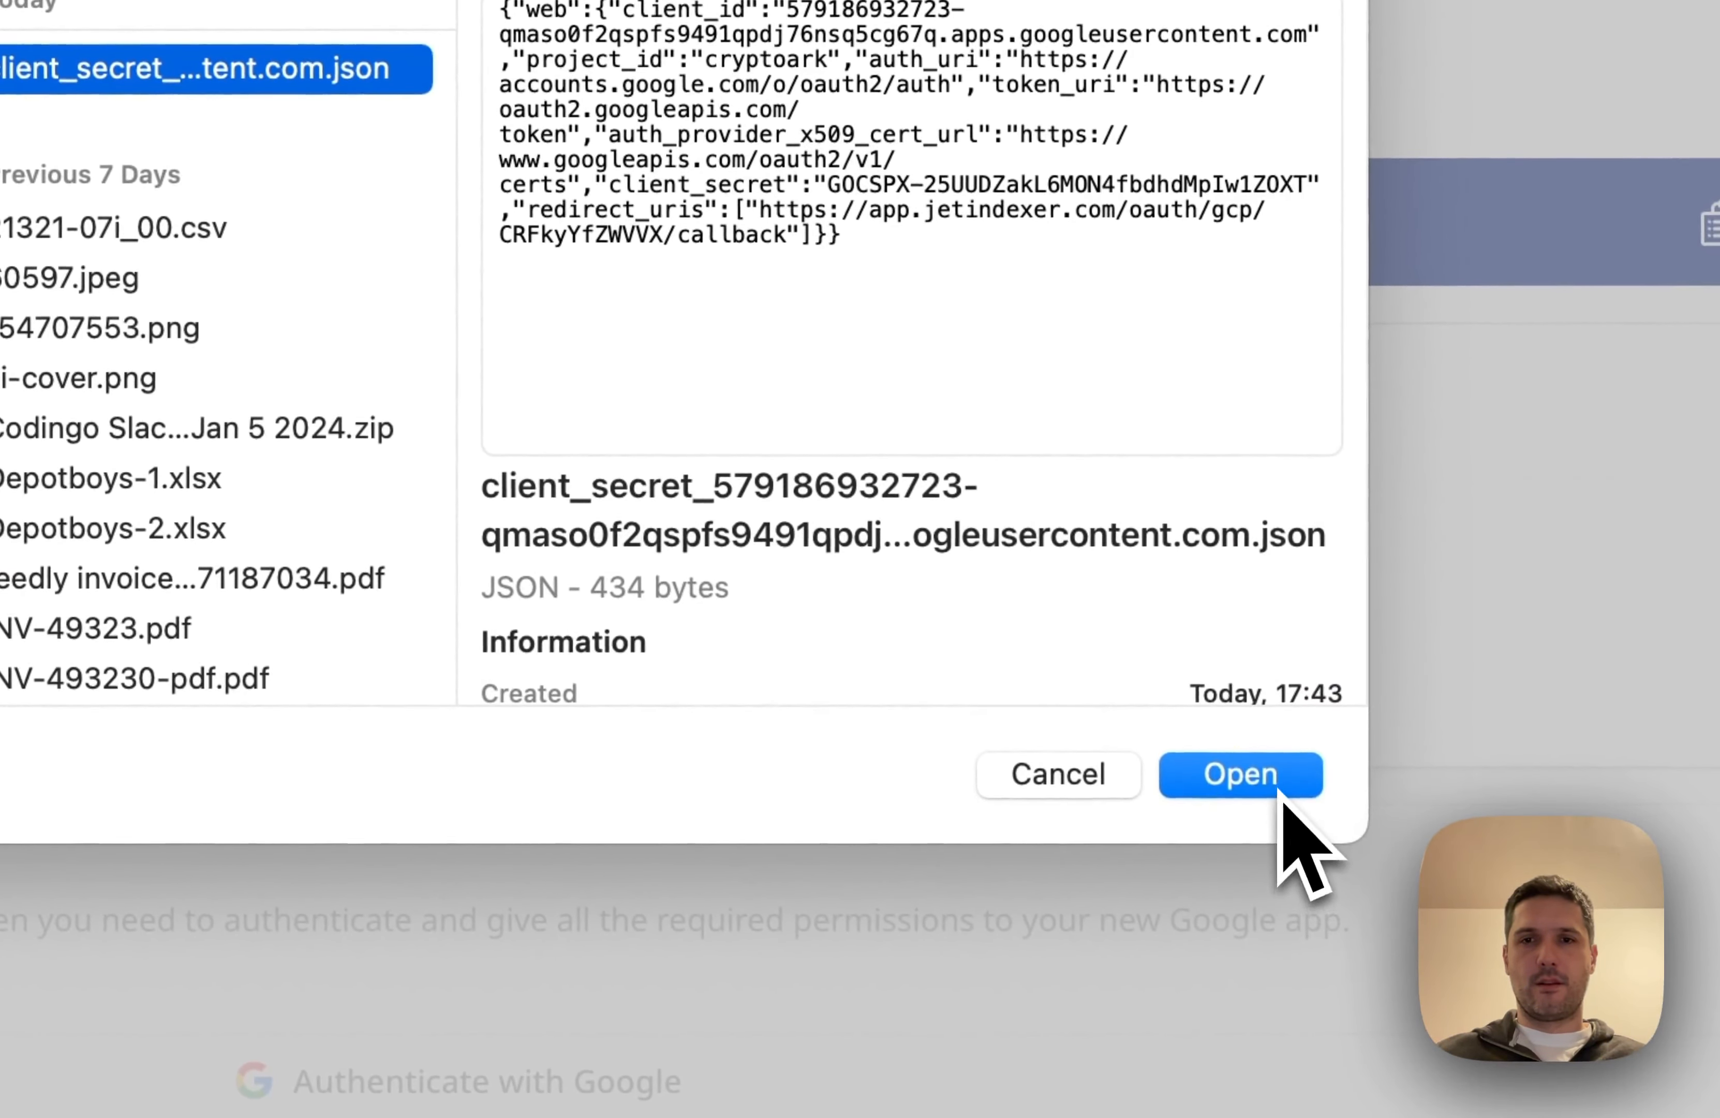
left_click(1444, 1017)
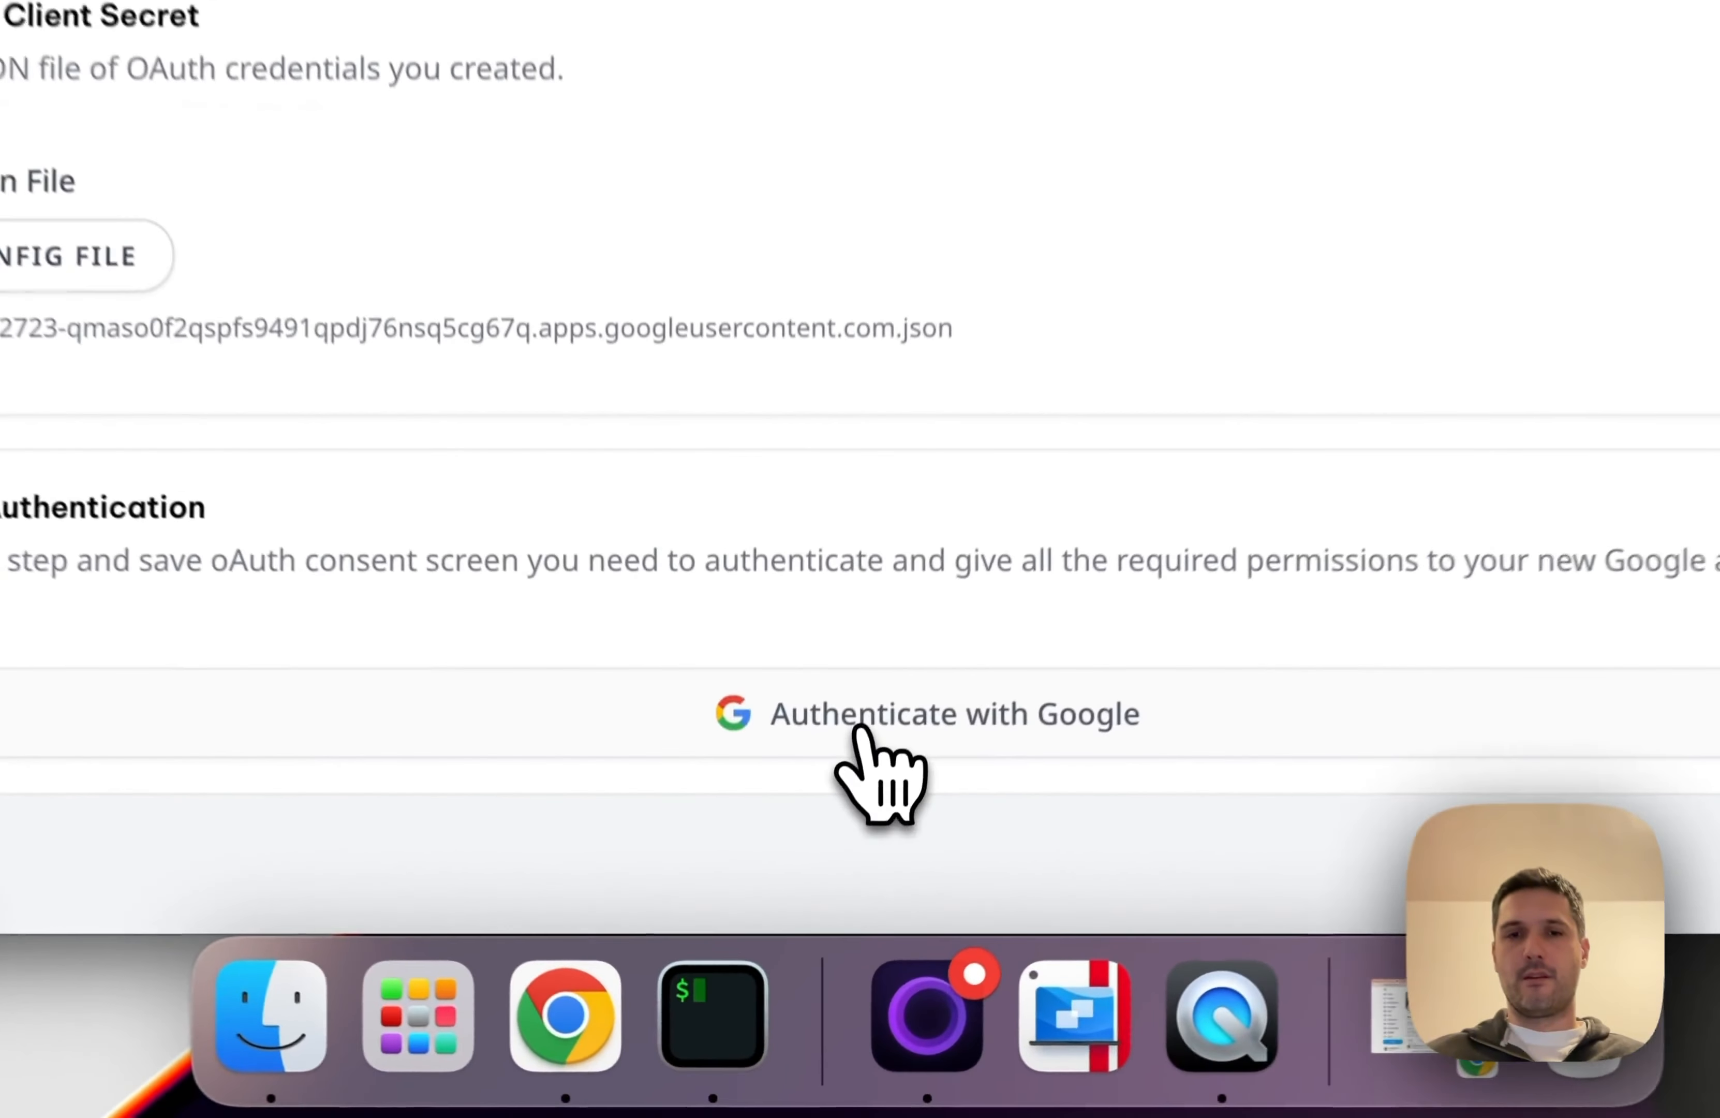
Authenticate the project with the existing Google account and allow CryptoArk 1 the indexing and Search Console permissions
left_click(864, 710)
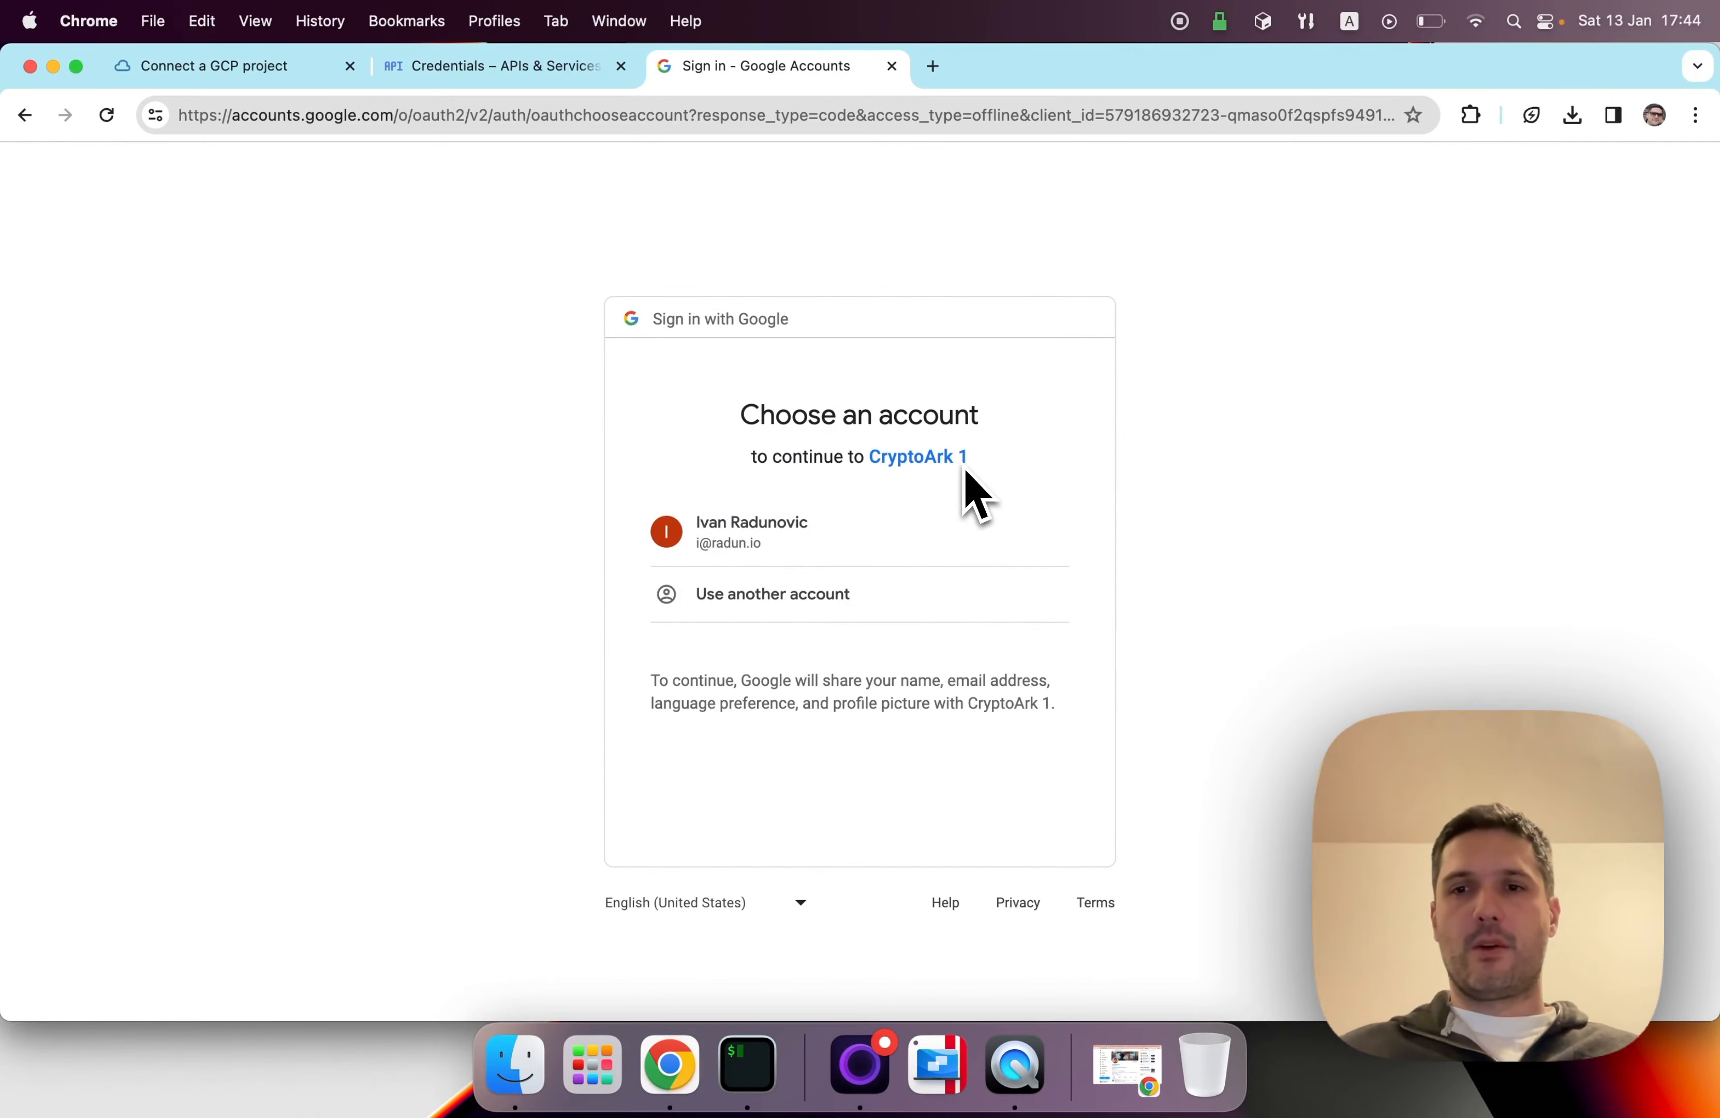
left_click(794, 541)
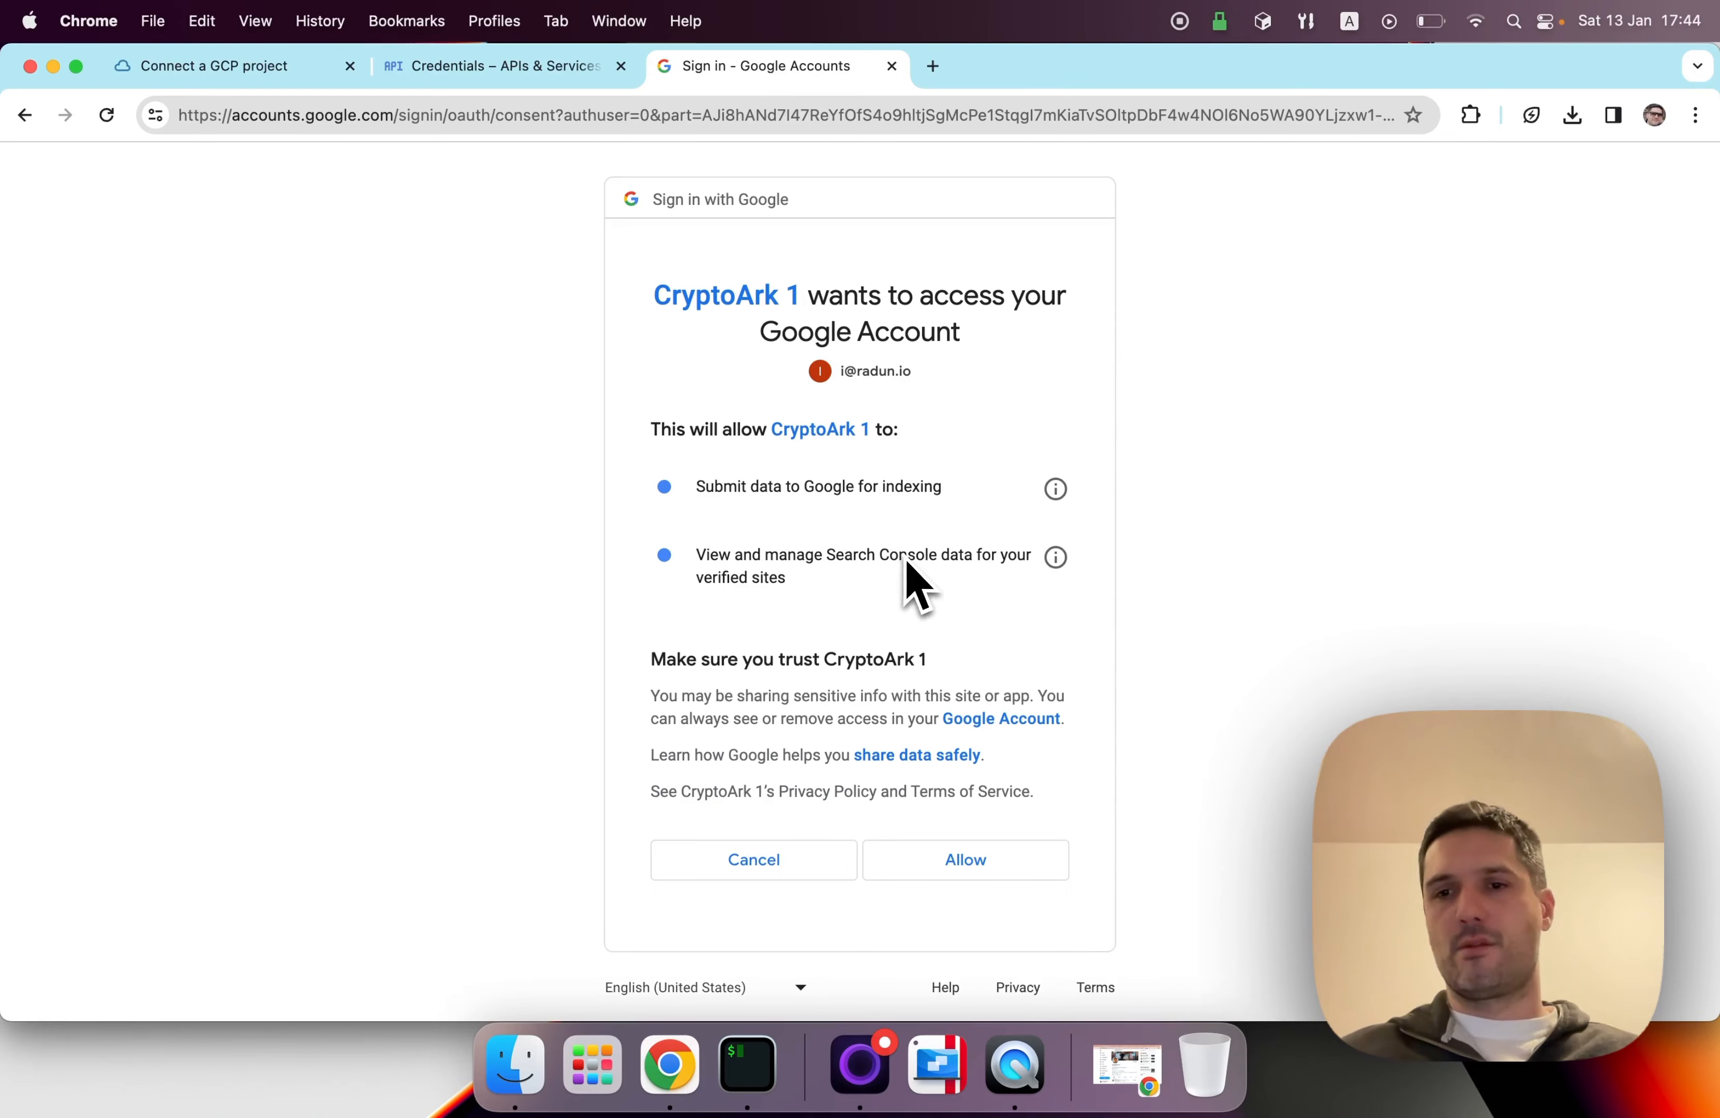
left_click(951, 862)
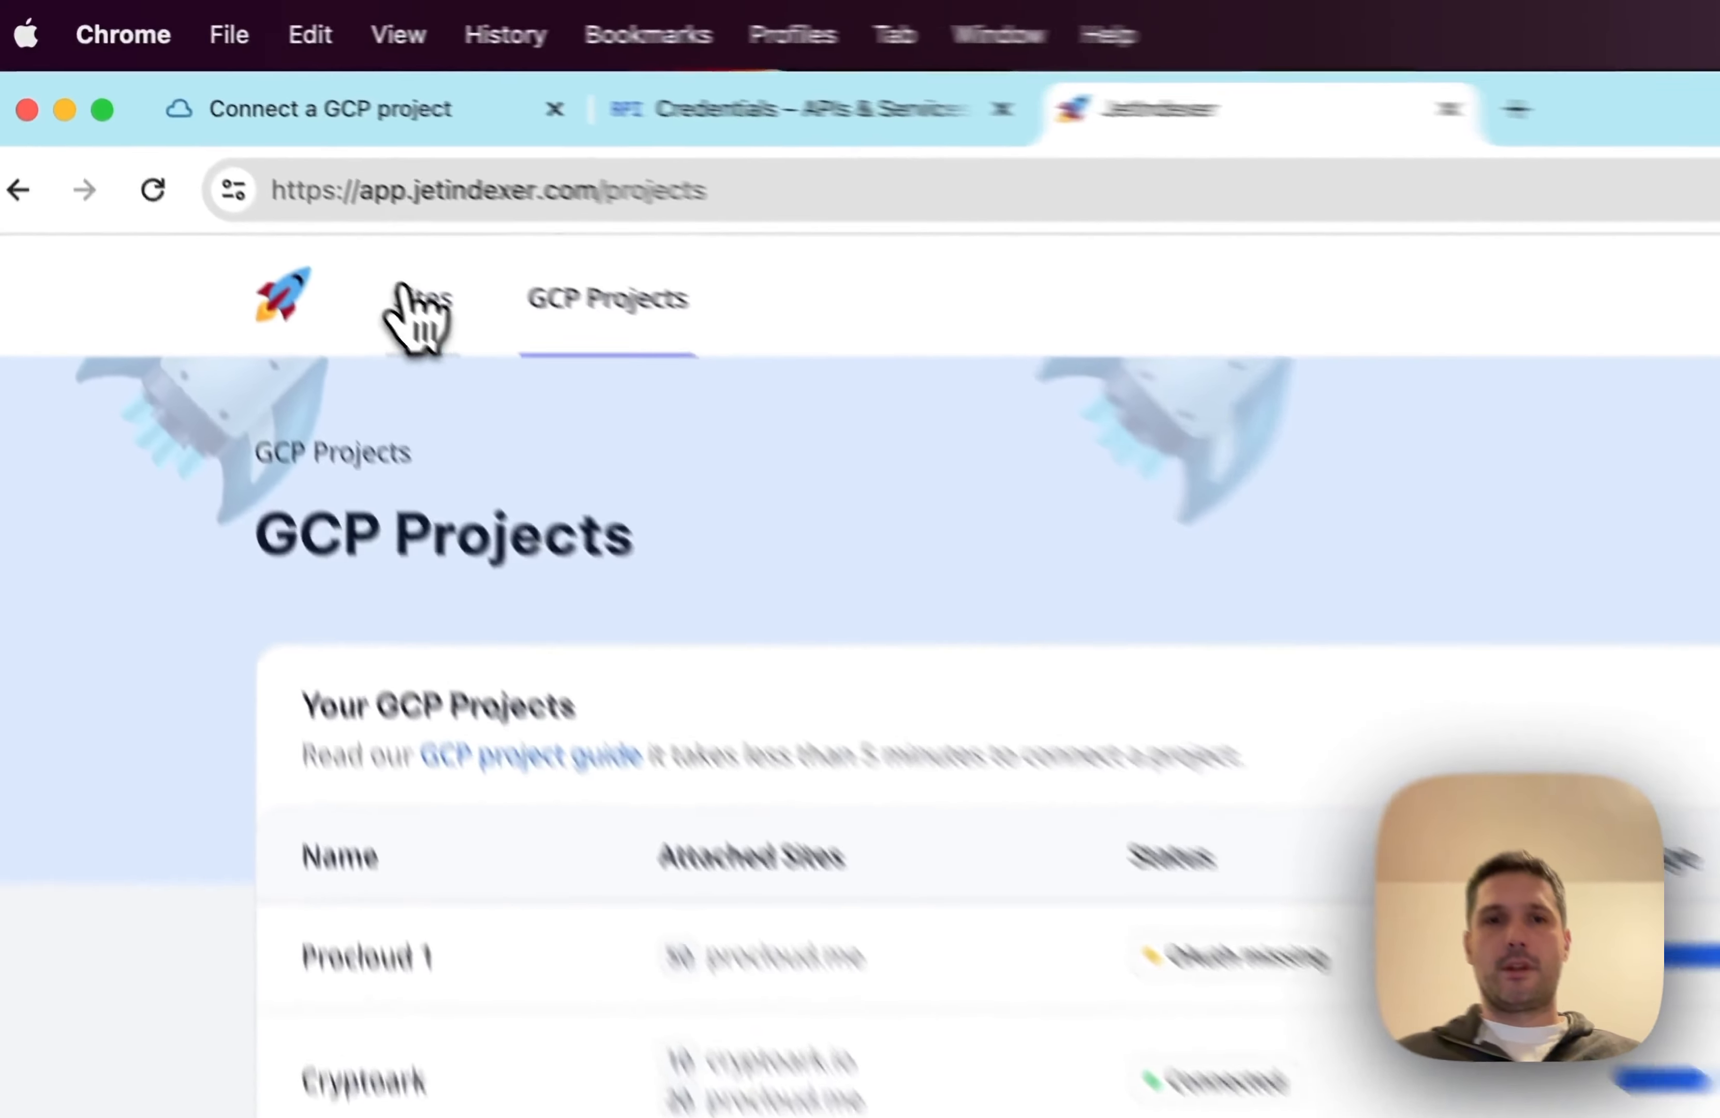
Go from the GCP projects overview to the list of sites
left_click(406, 297)
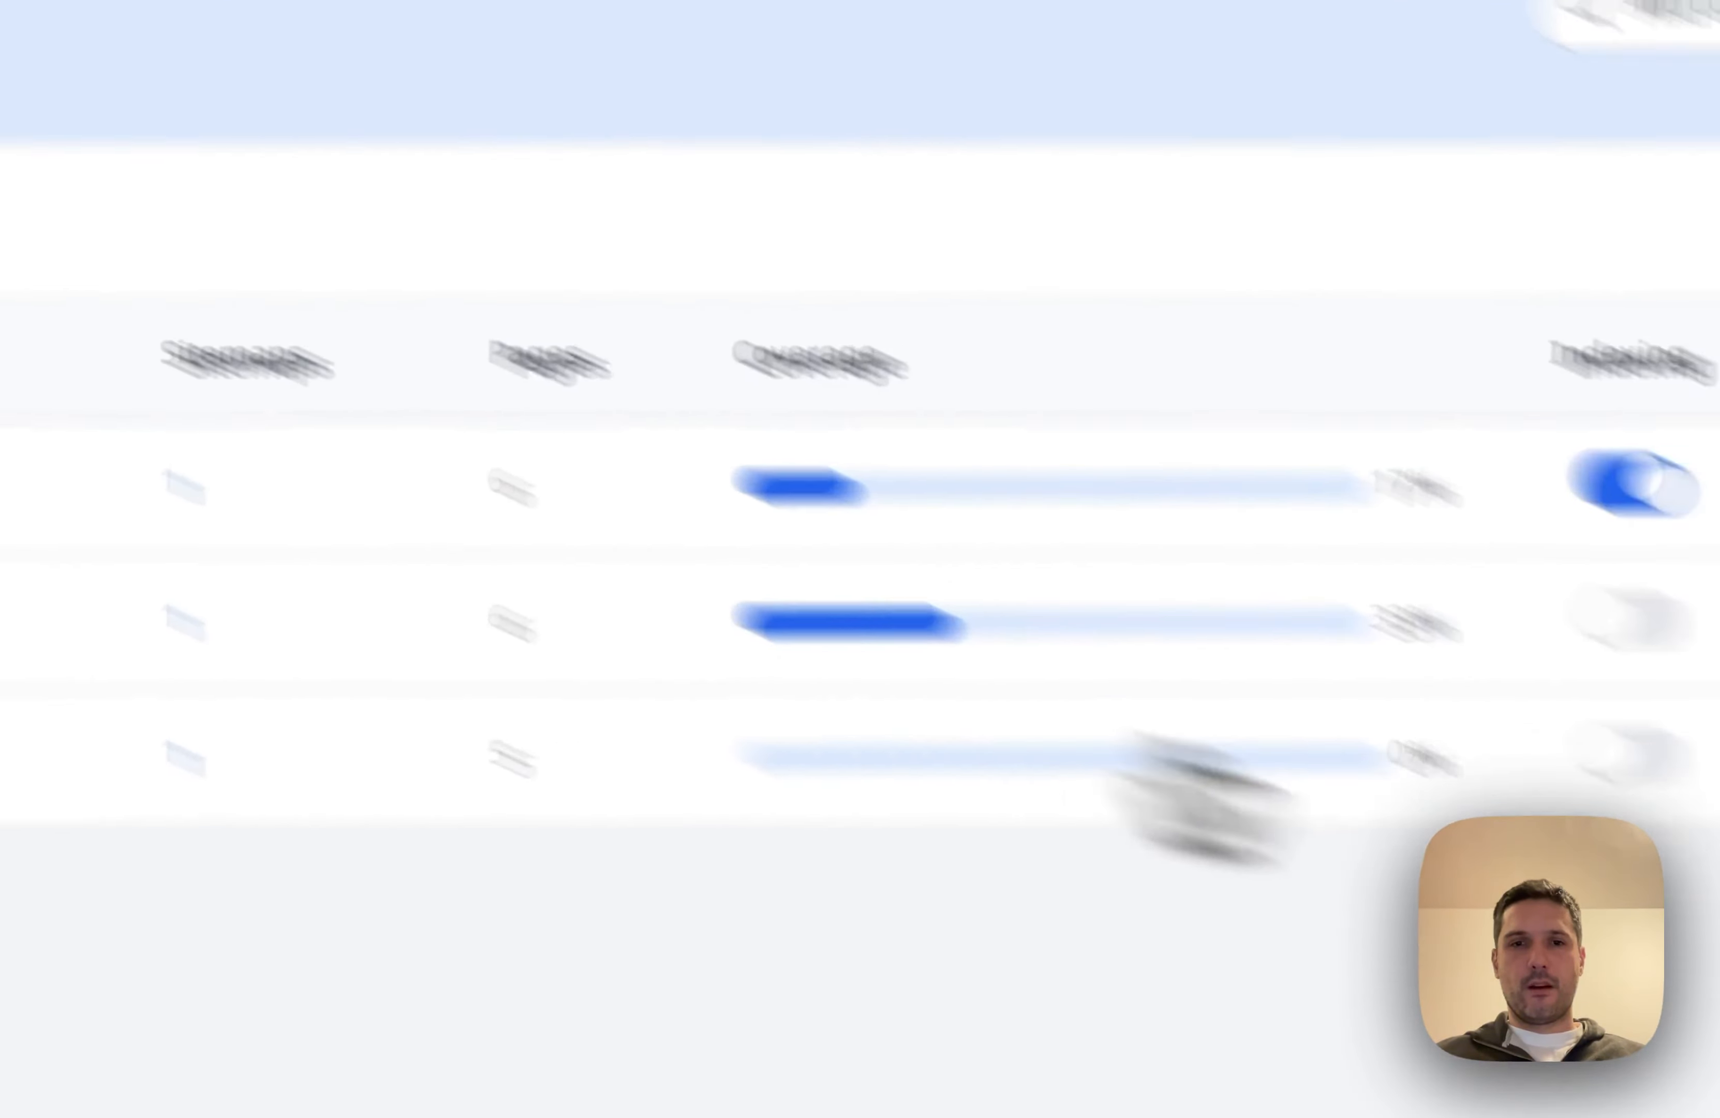